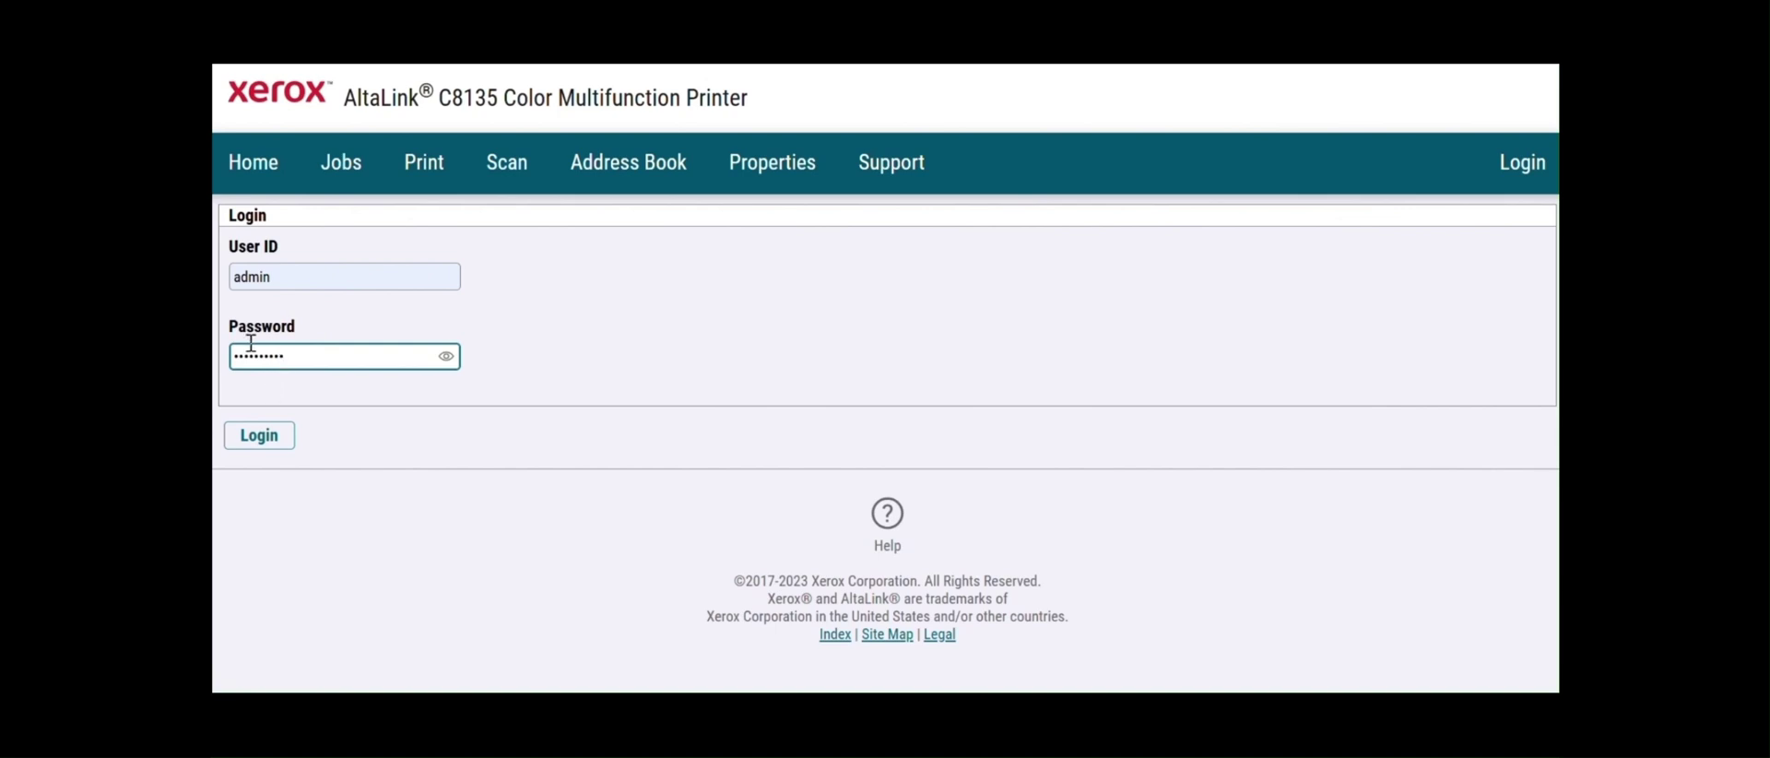
- Sign in to the printer's Embedded Web Server as admin
left_click(263, 442)
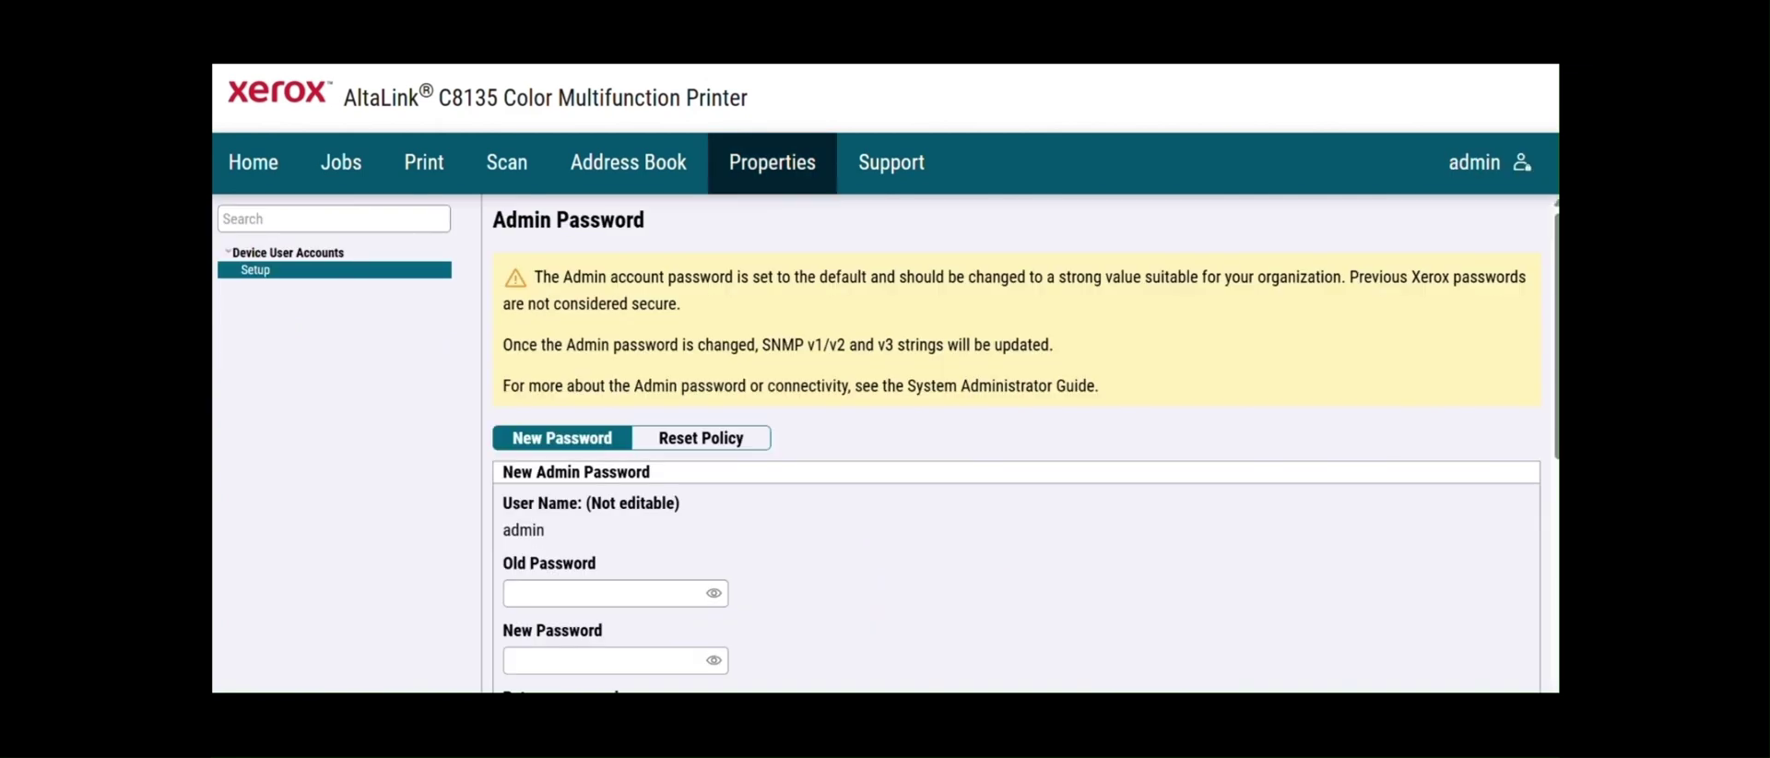
scroll(1014, 443, "down", 2)
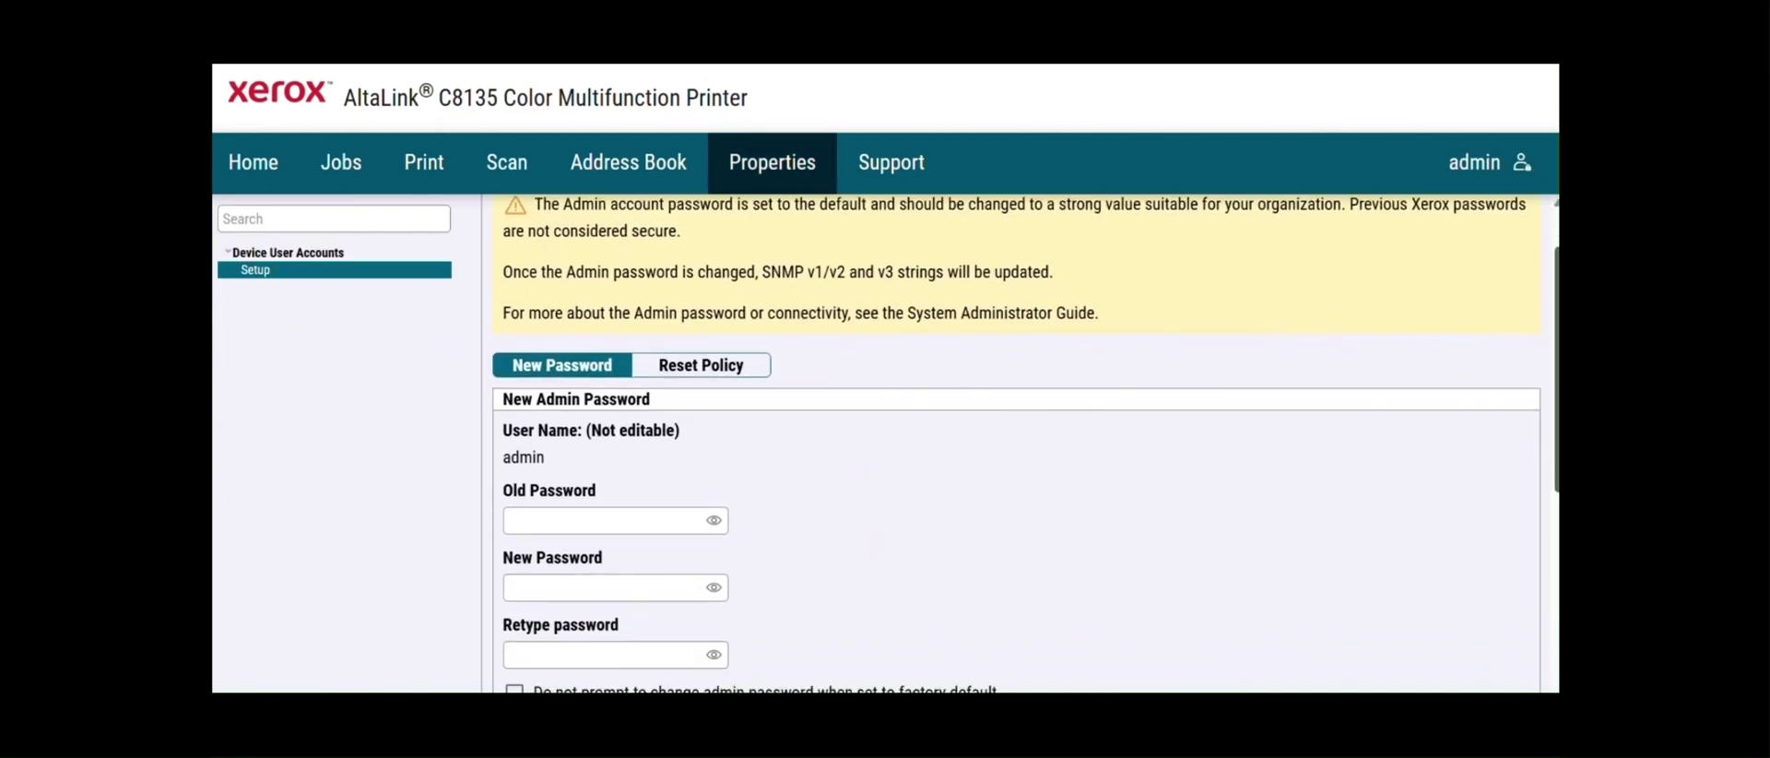
scroll(1014, 442, "down", 1)
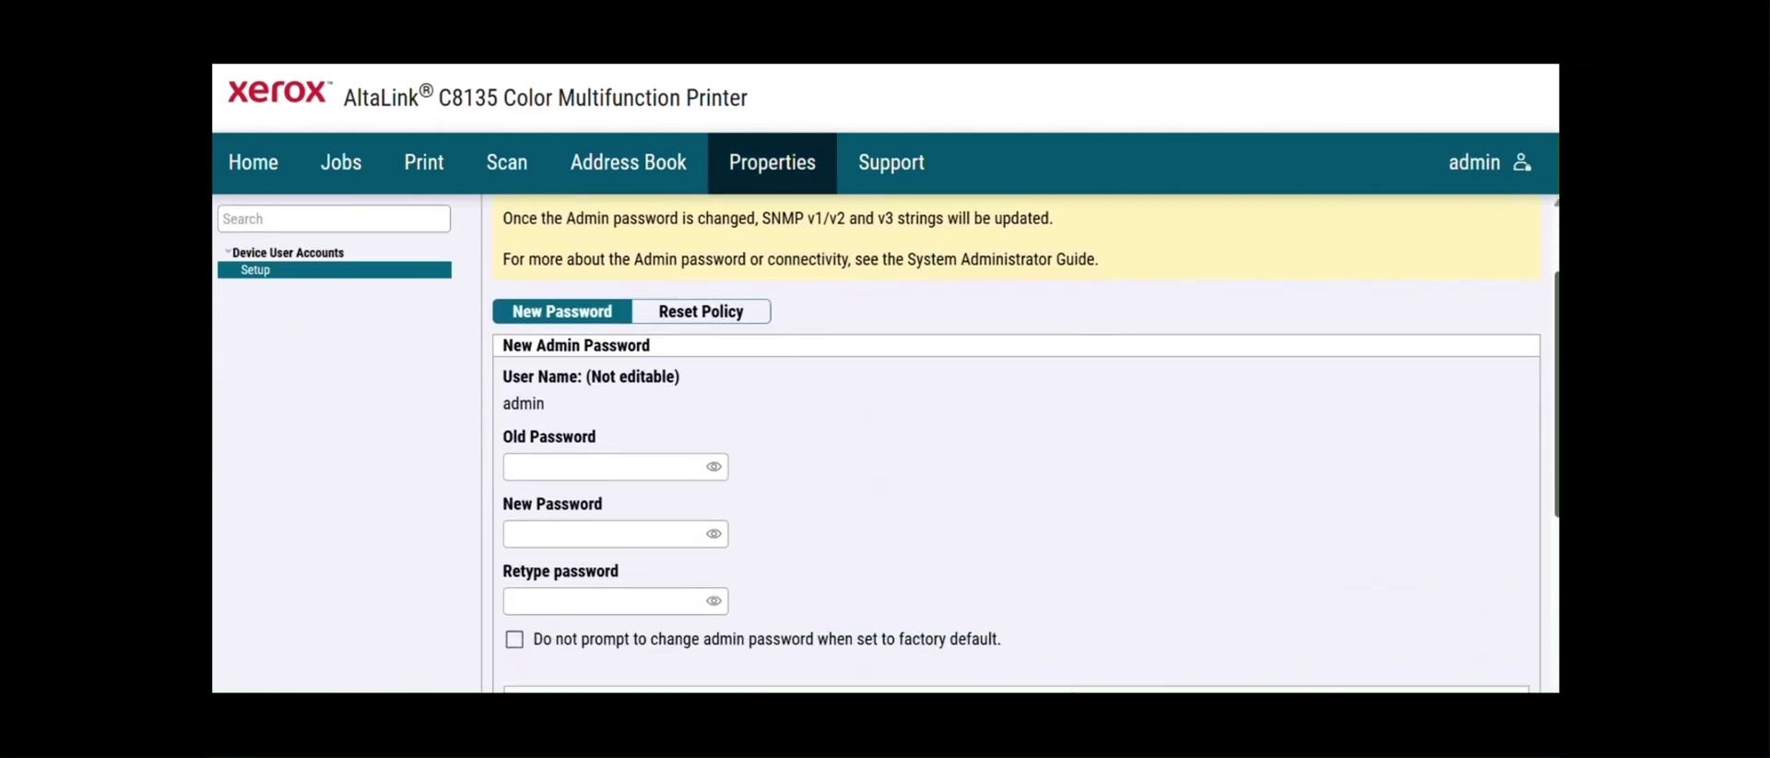
- Enter the old and new admin passwords, stop the factory-default password prompt, and apply
left_click(555, 479)
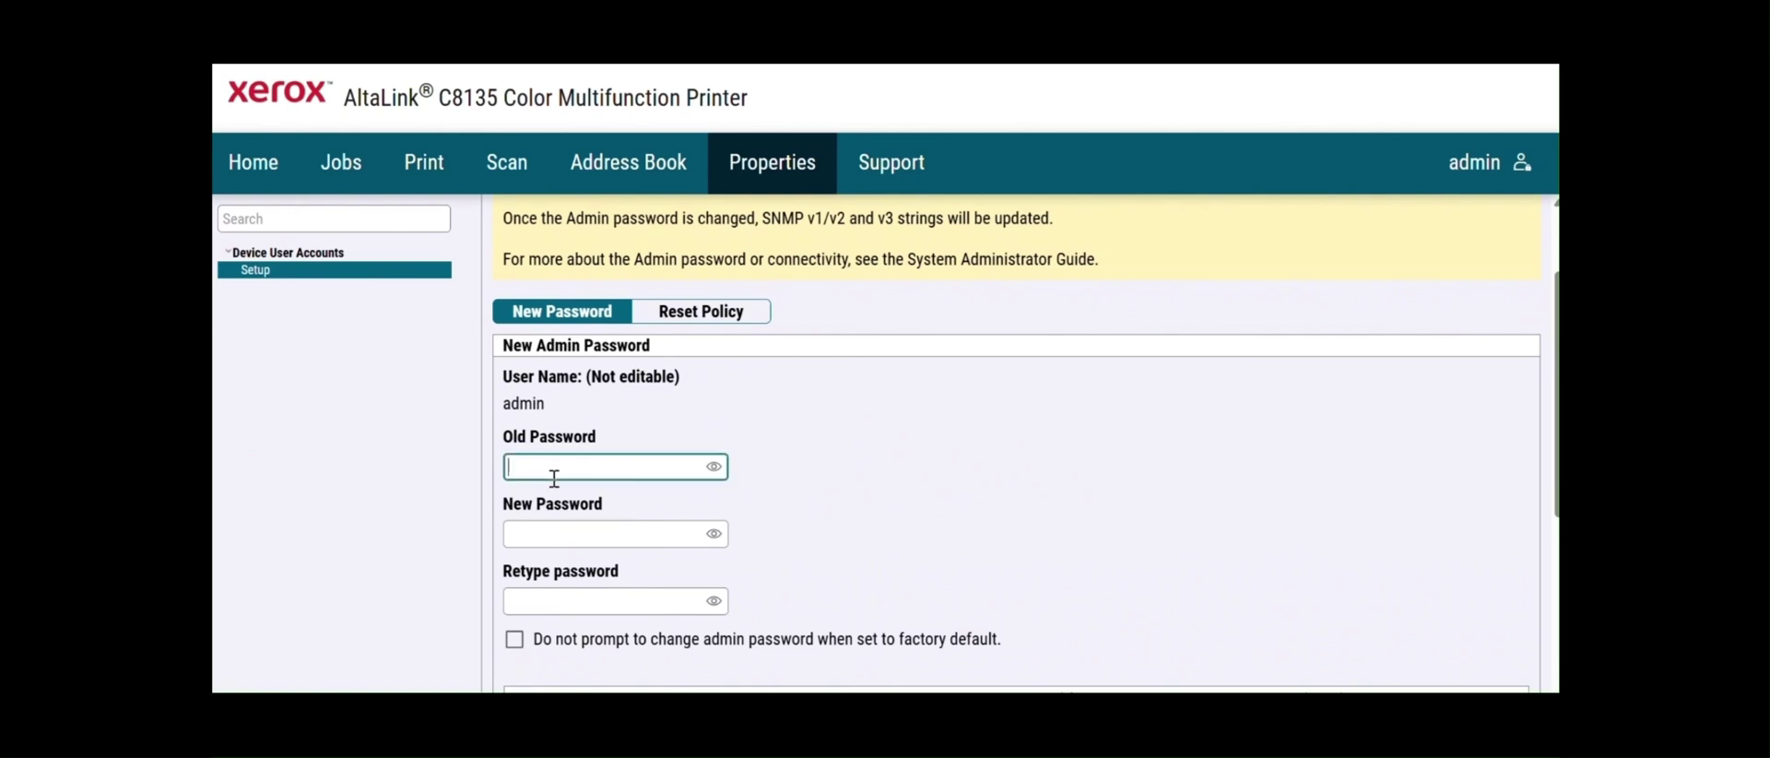
key("ctrl+v")
left_click(554, 532)
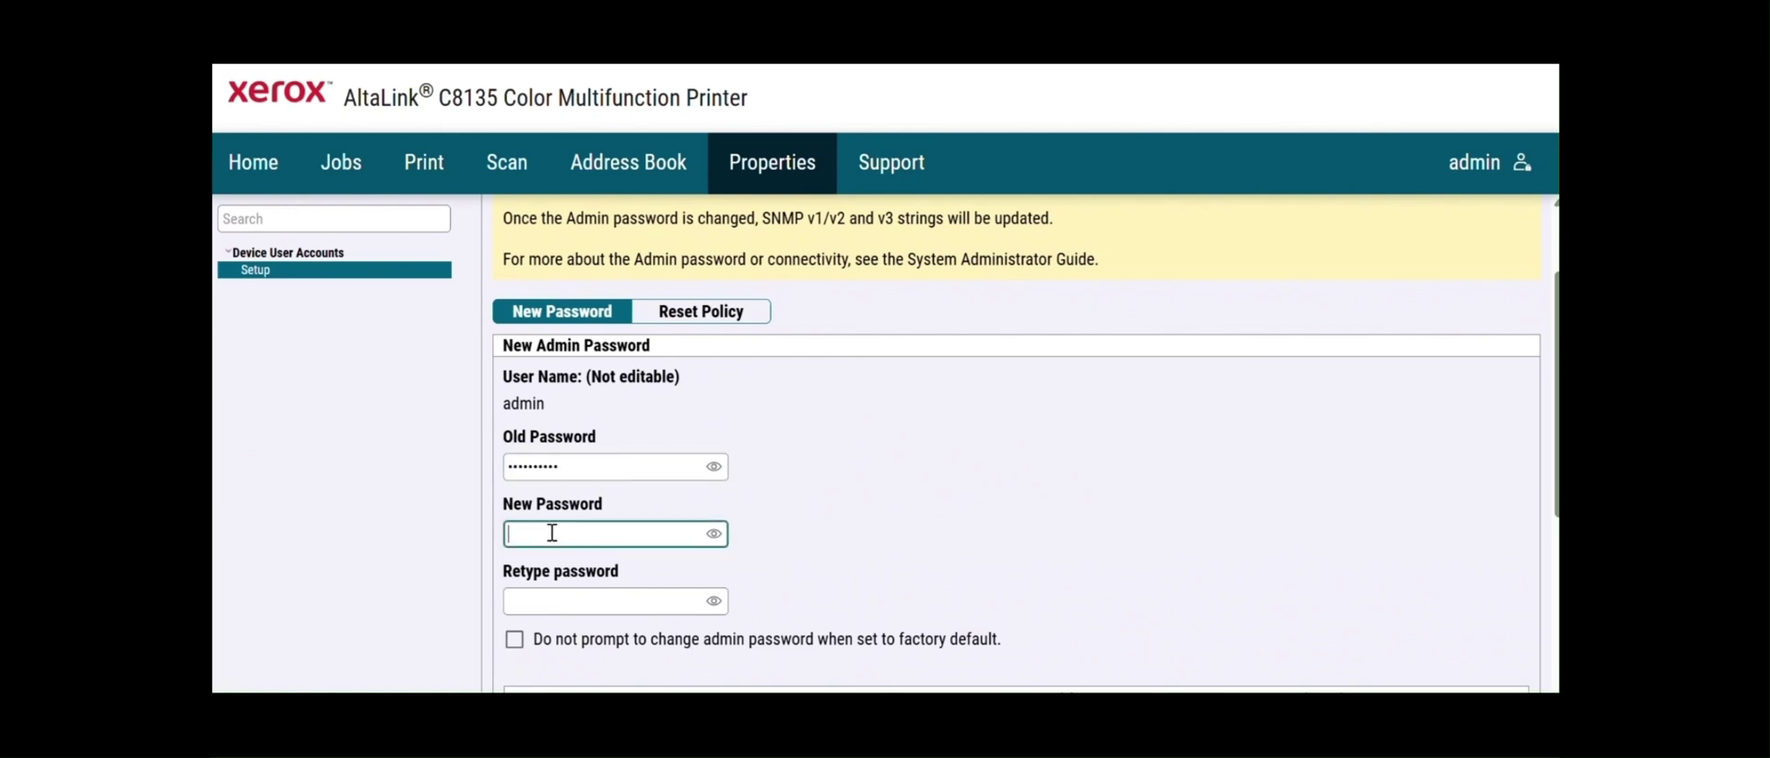
type("••••")
left_click(543, 604)
type("••••")
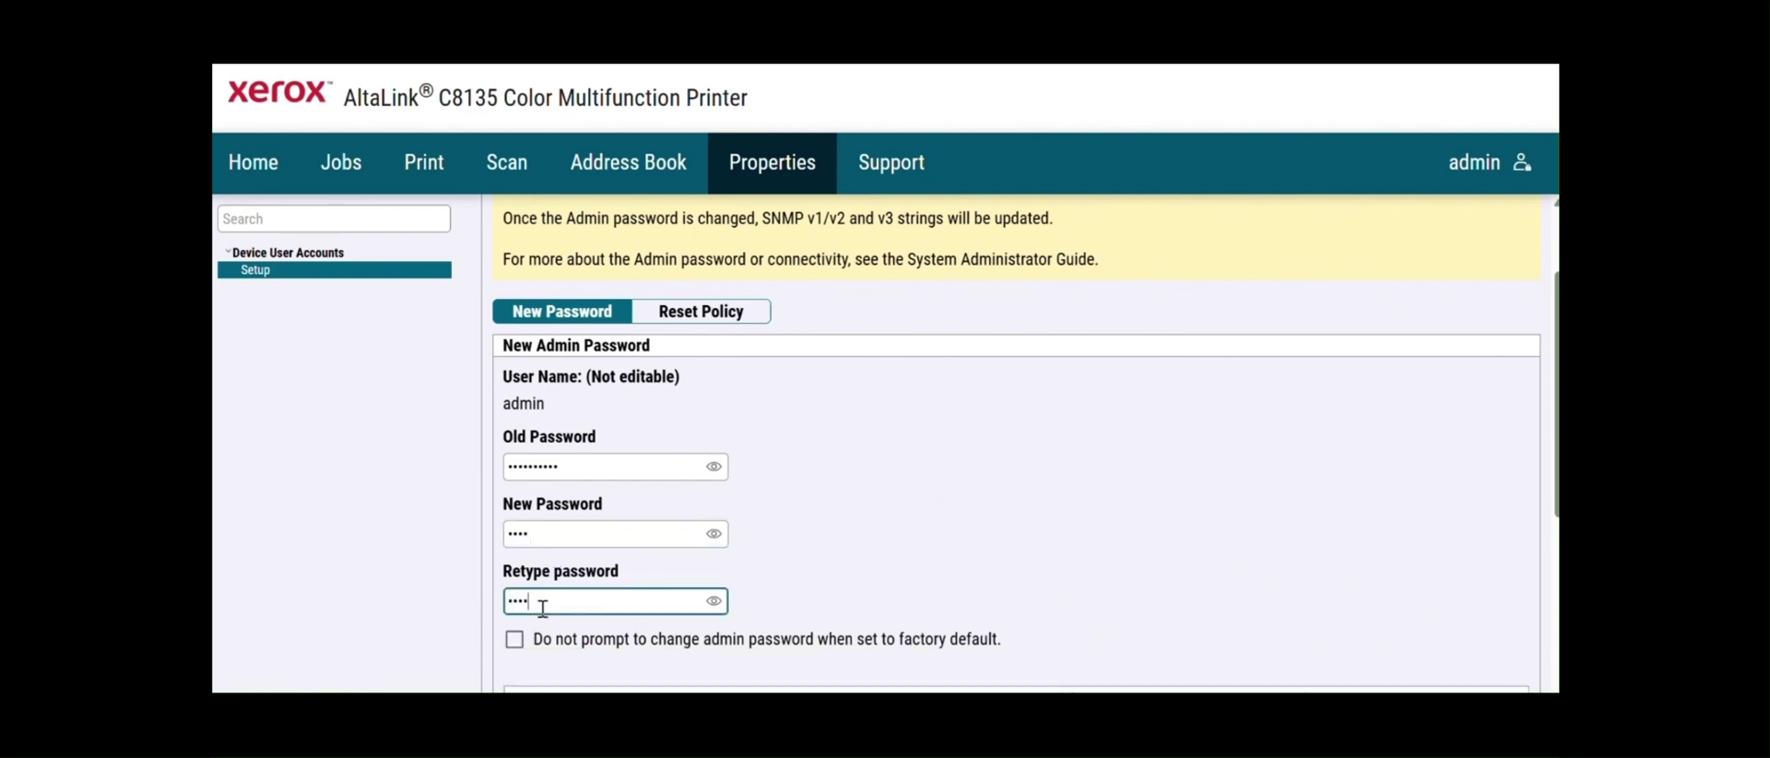
left_click(515, 643)
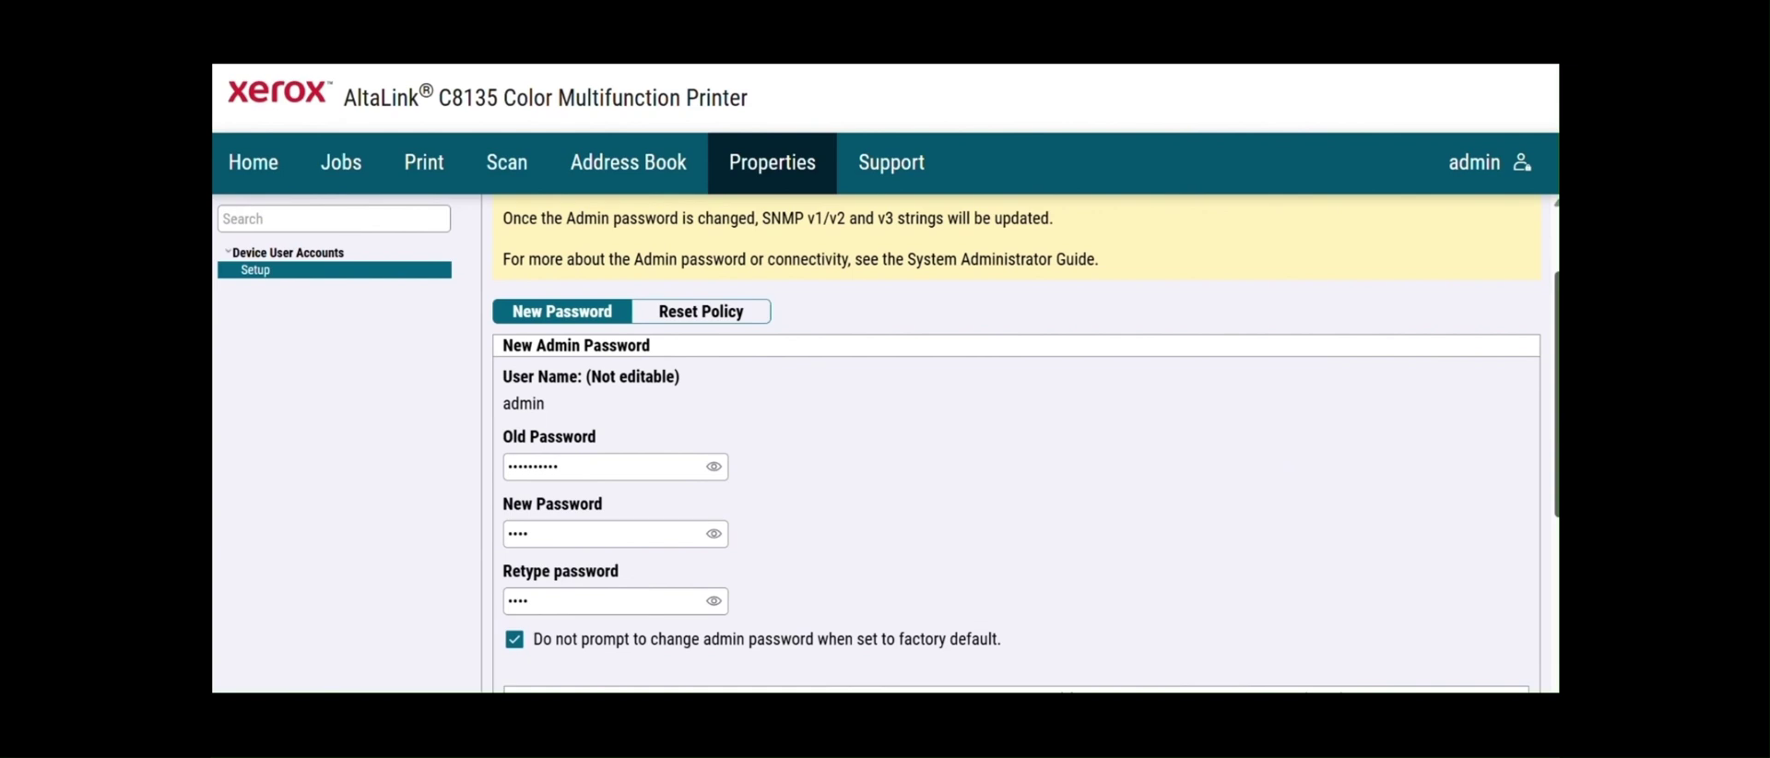
scroll(1407, 403, "down", 4)
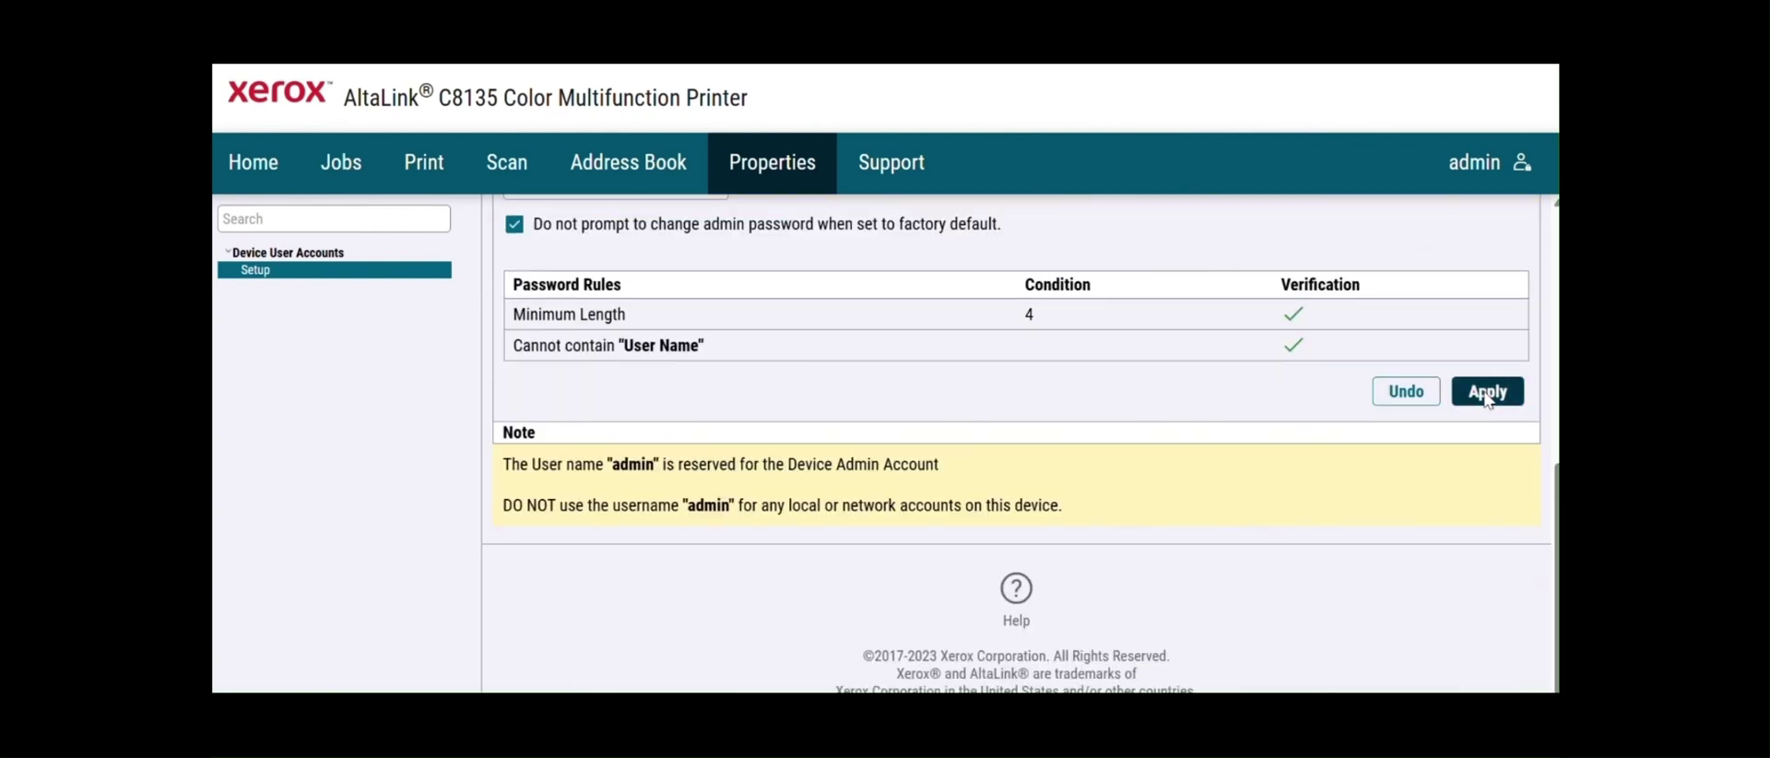
left_click(1487, 395)
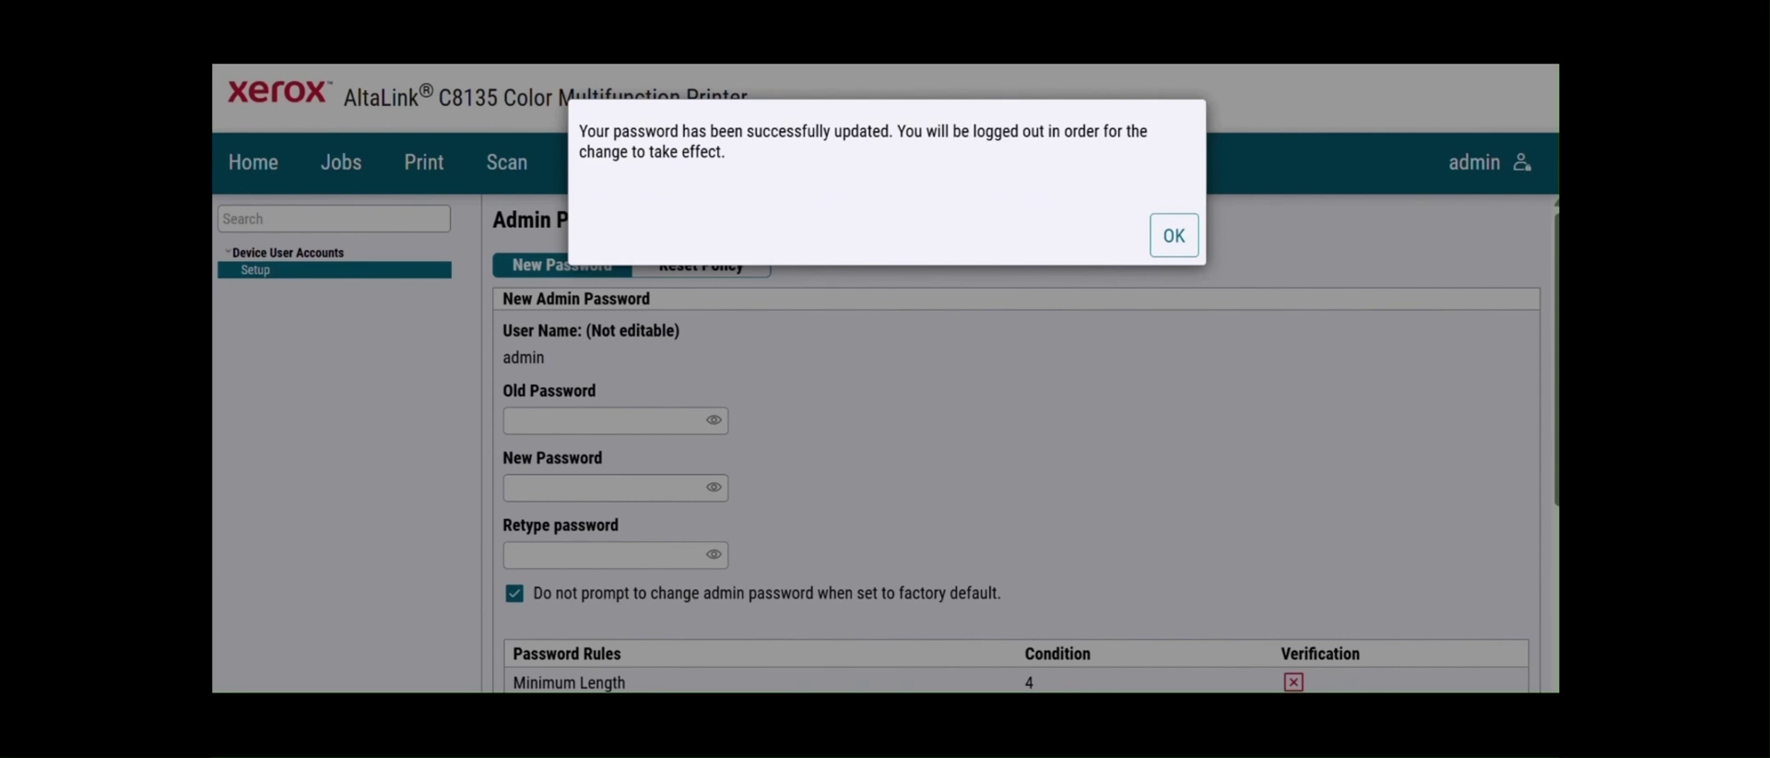
left_click(1186, 233)
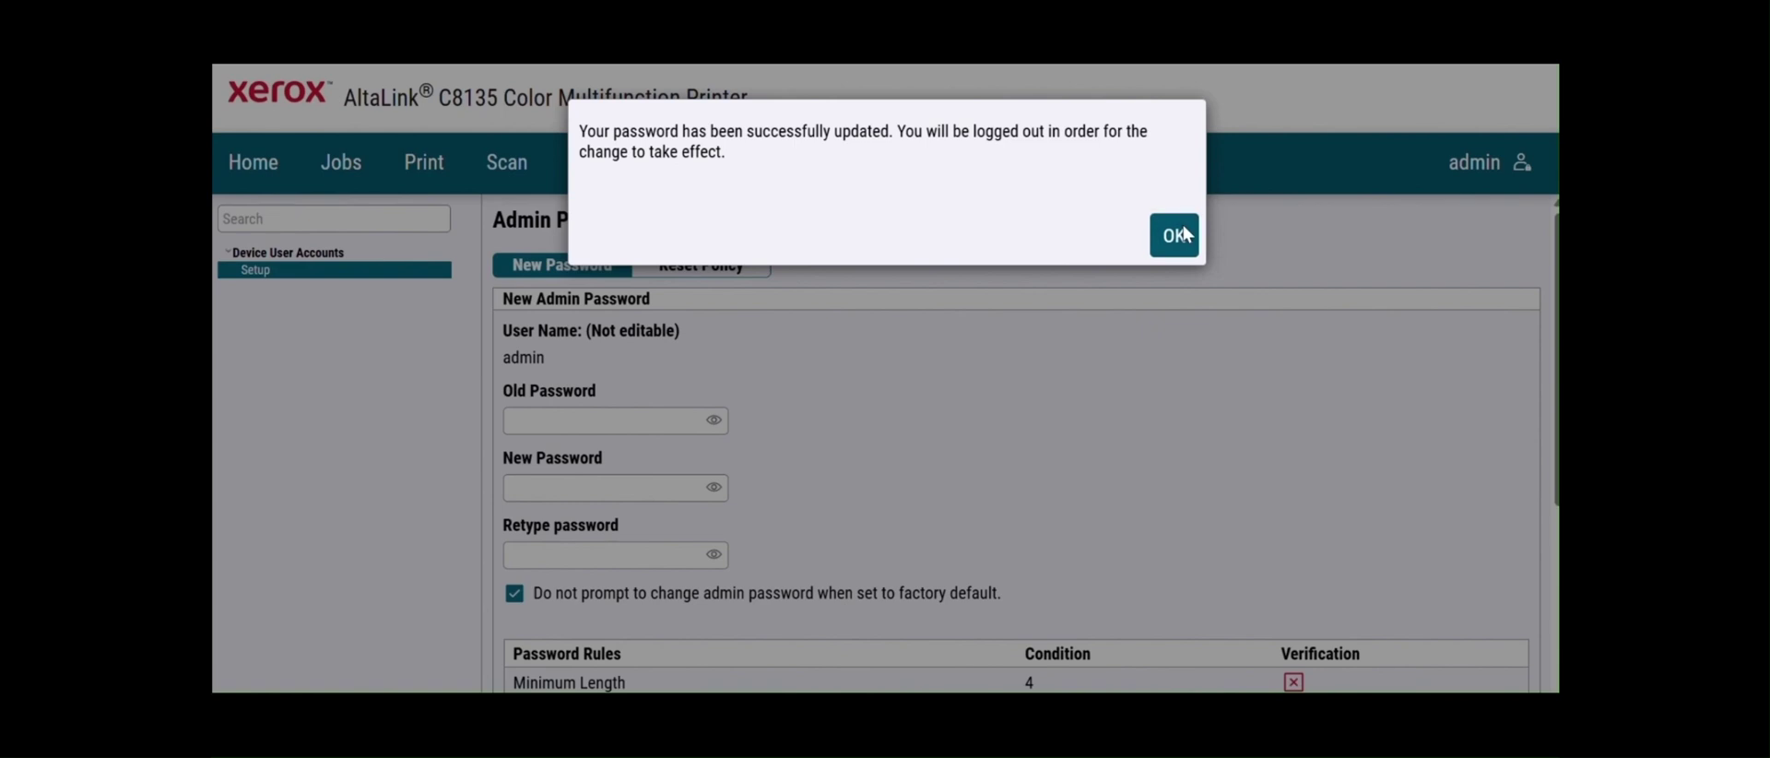
- Log back in as admin with the new password and dismiss the browser's breach warning
left_click(1184, 235)
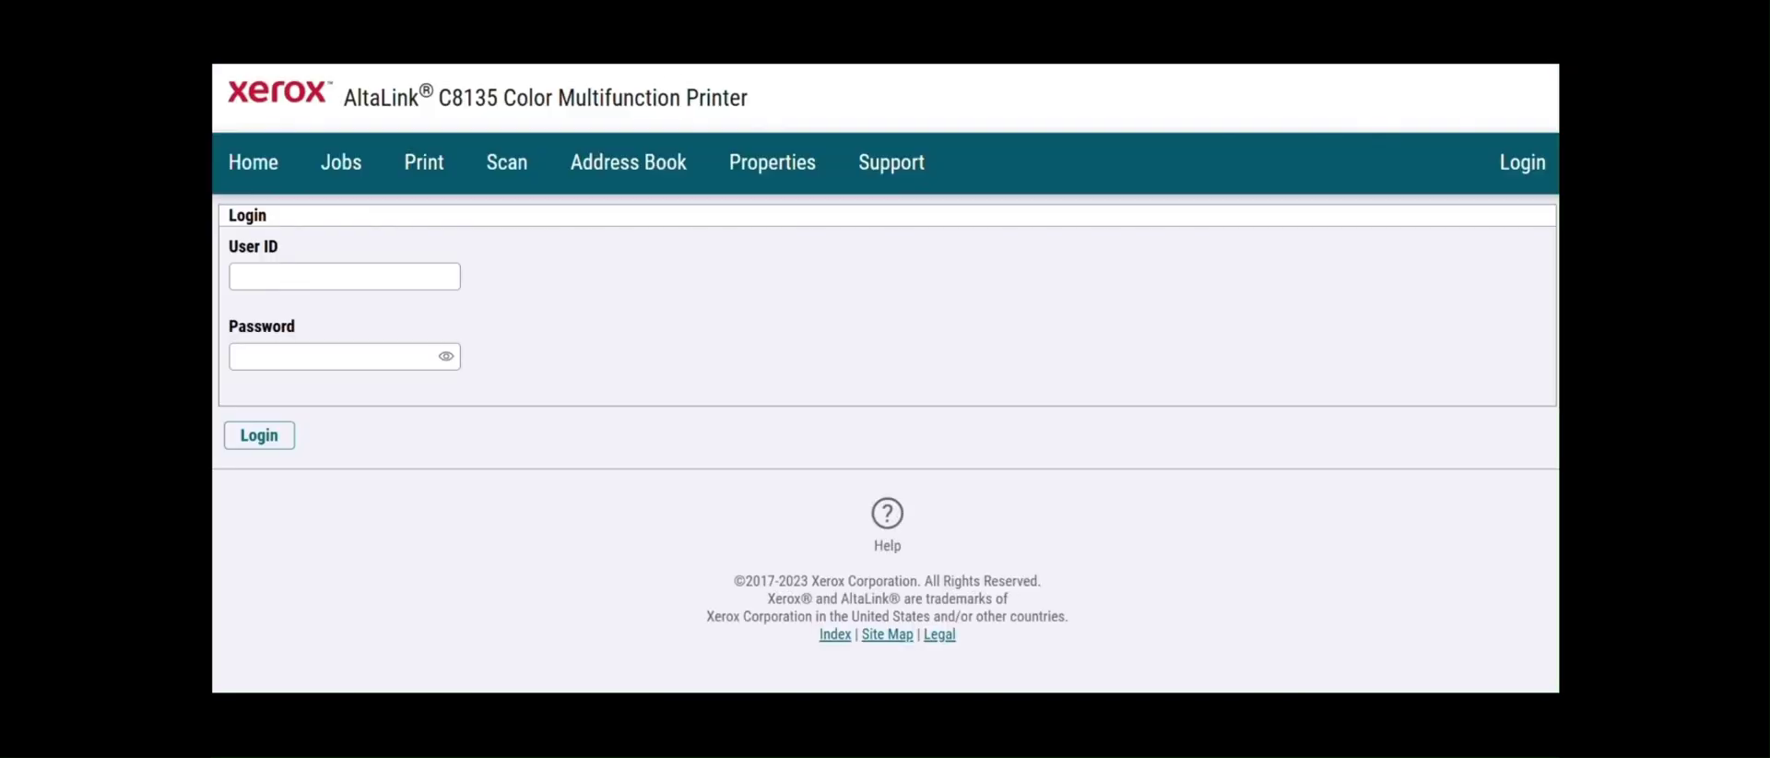
left_click(348, 286)
left_click(382, 325)
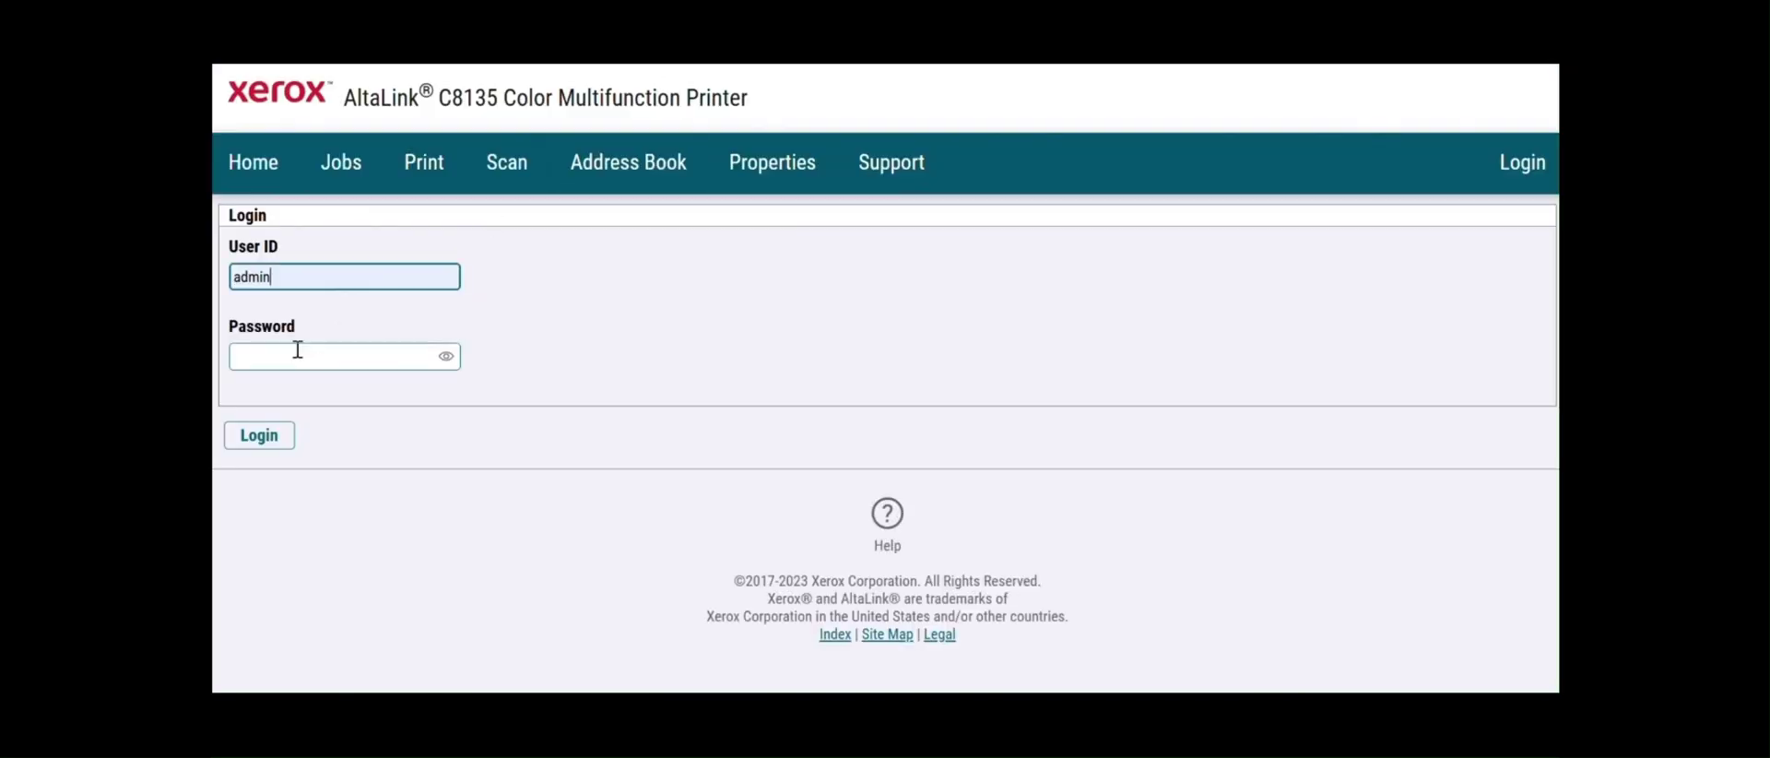
left_click(290, 355)
type("1111")
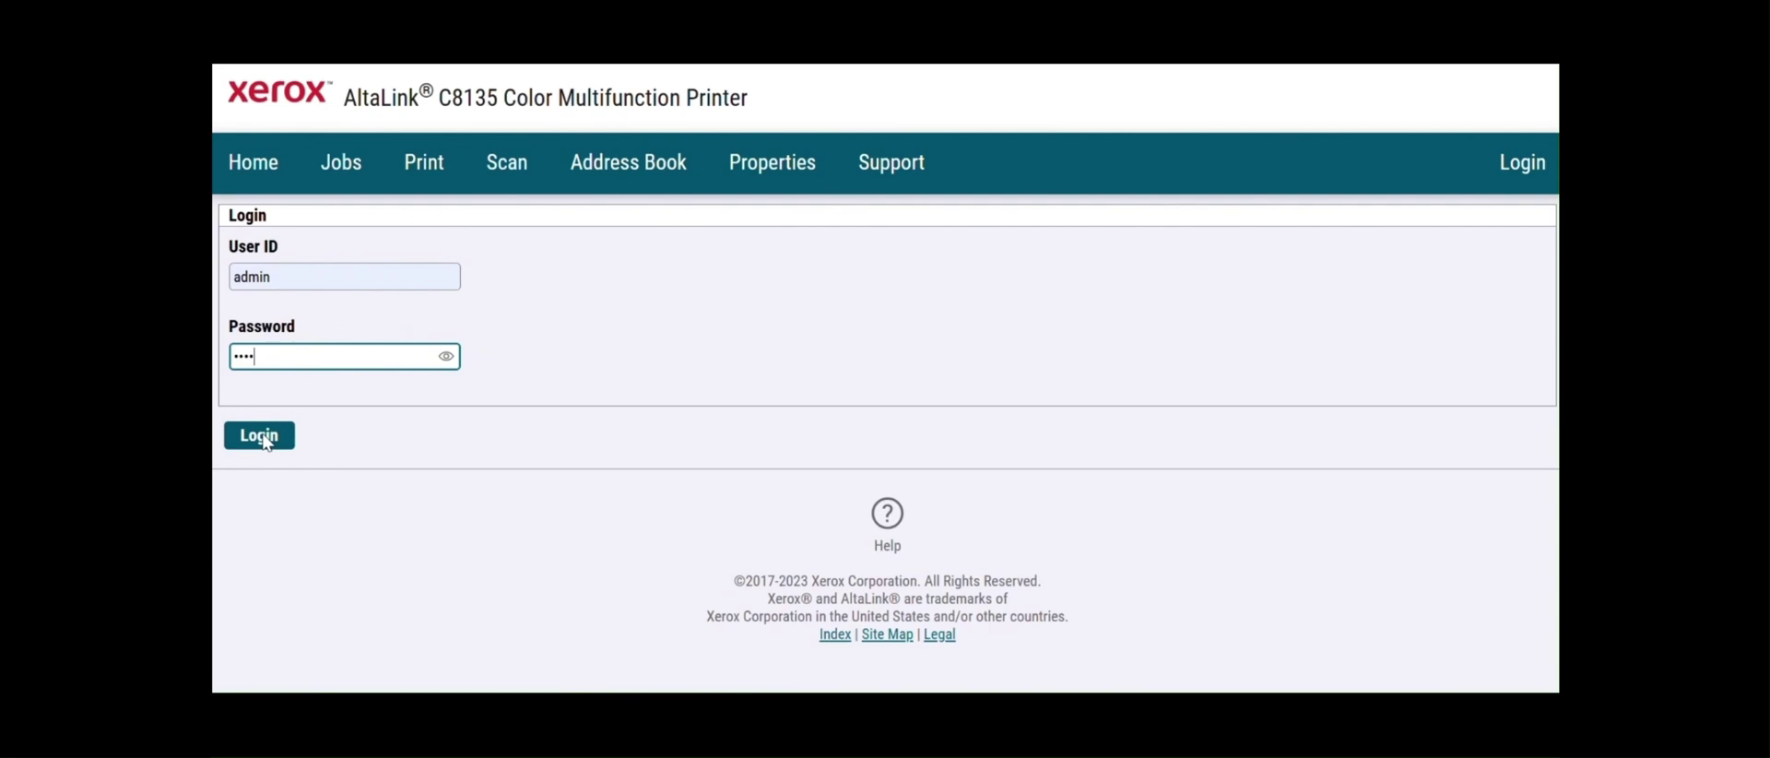
left_click(264, 439)
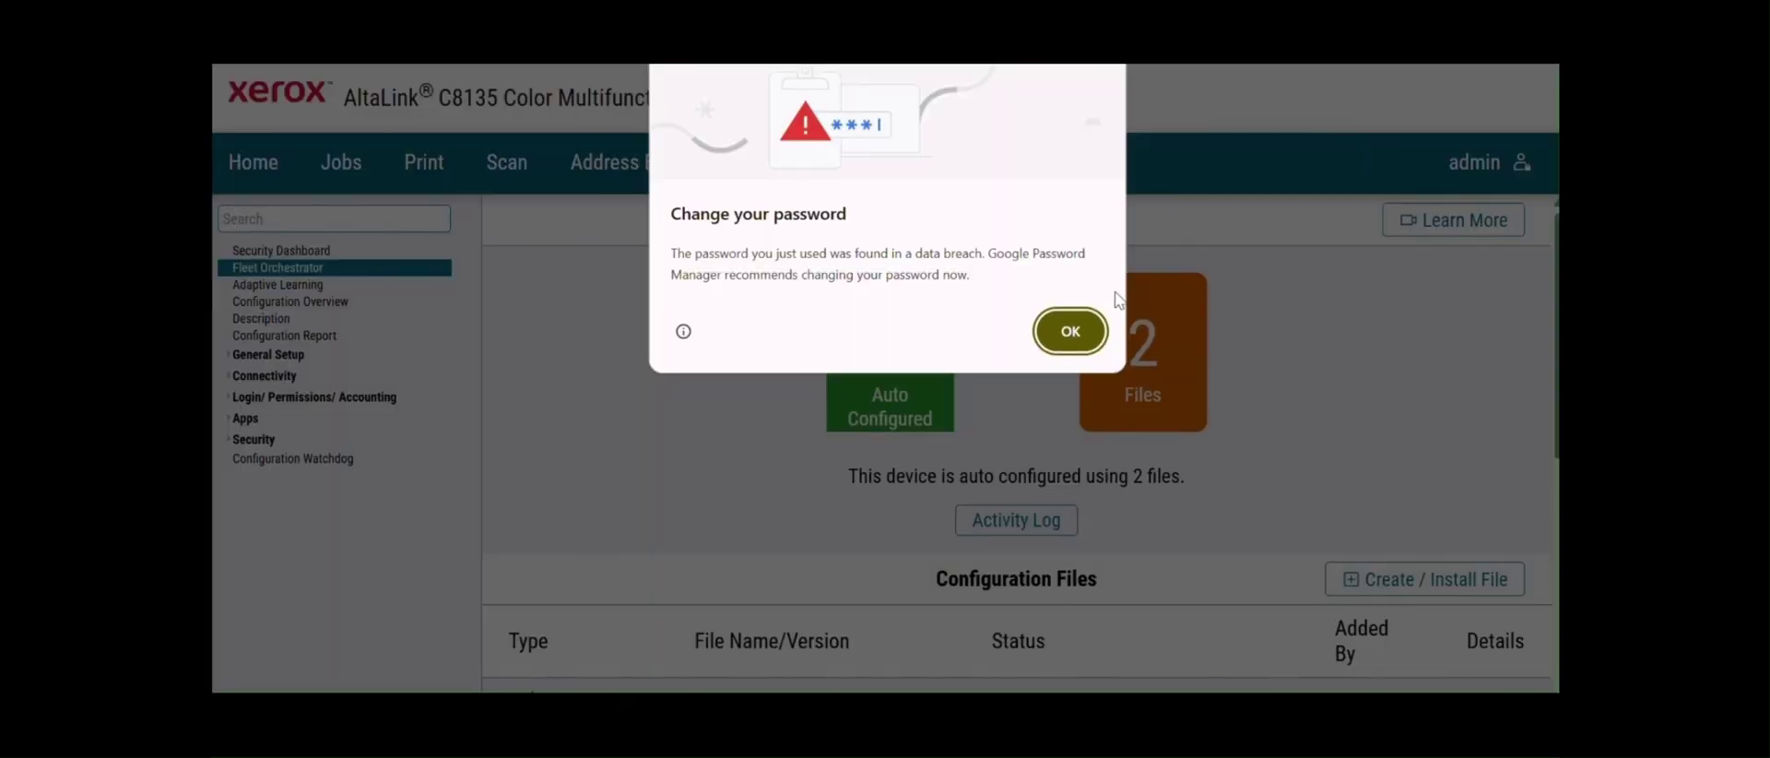
left_click(1061, 335)
left_click(246, 218)
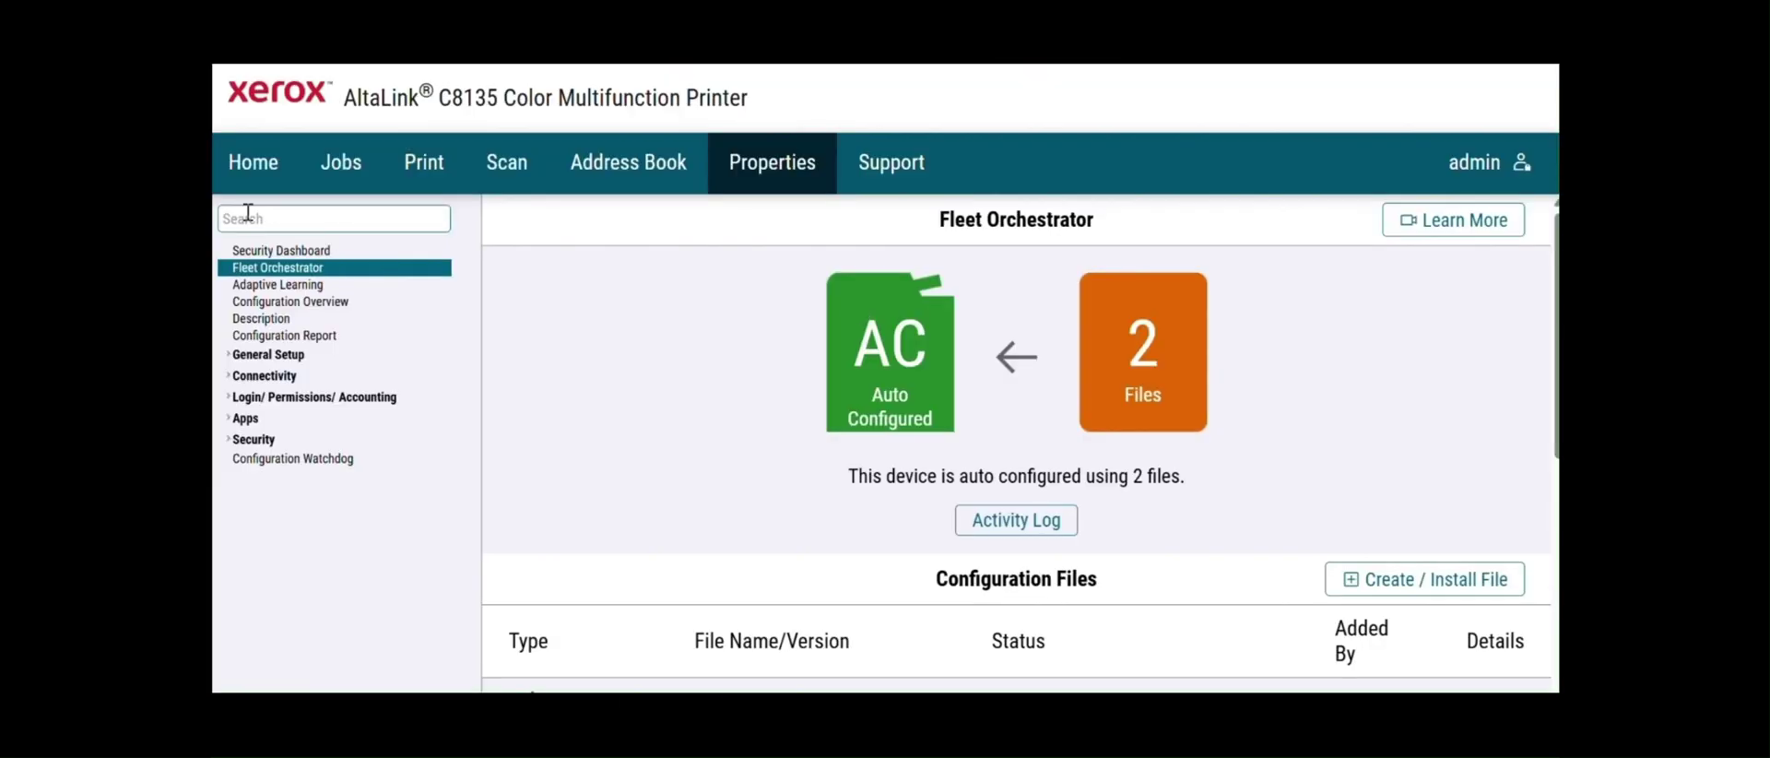
- Expand Connectivity in the Properties sidebar and open its Setup page
left_click(300, 287)
left_click(299, 288)
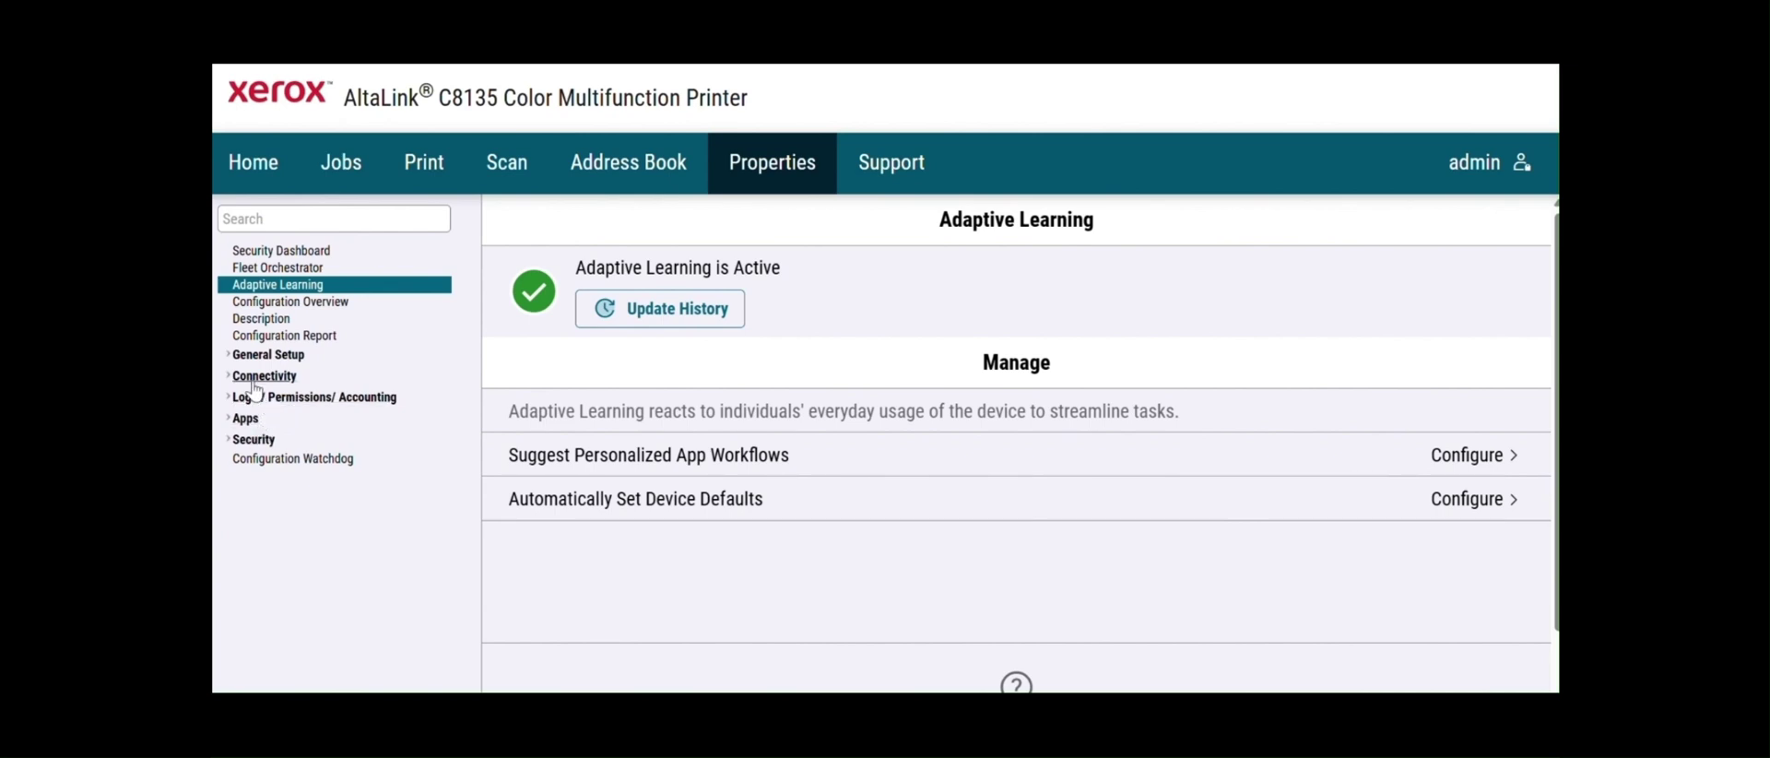
left_click(258, 376)
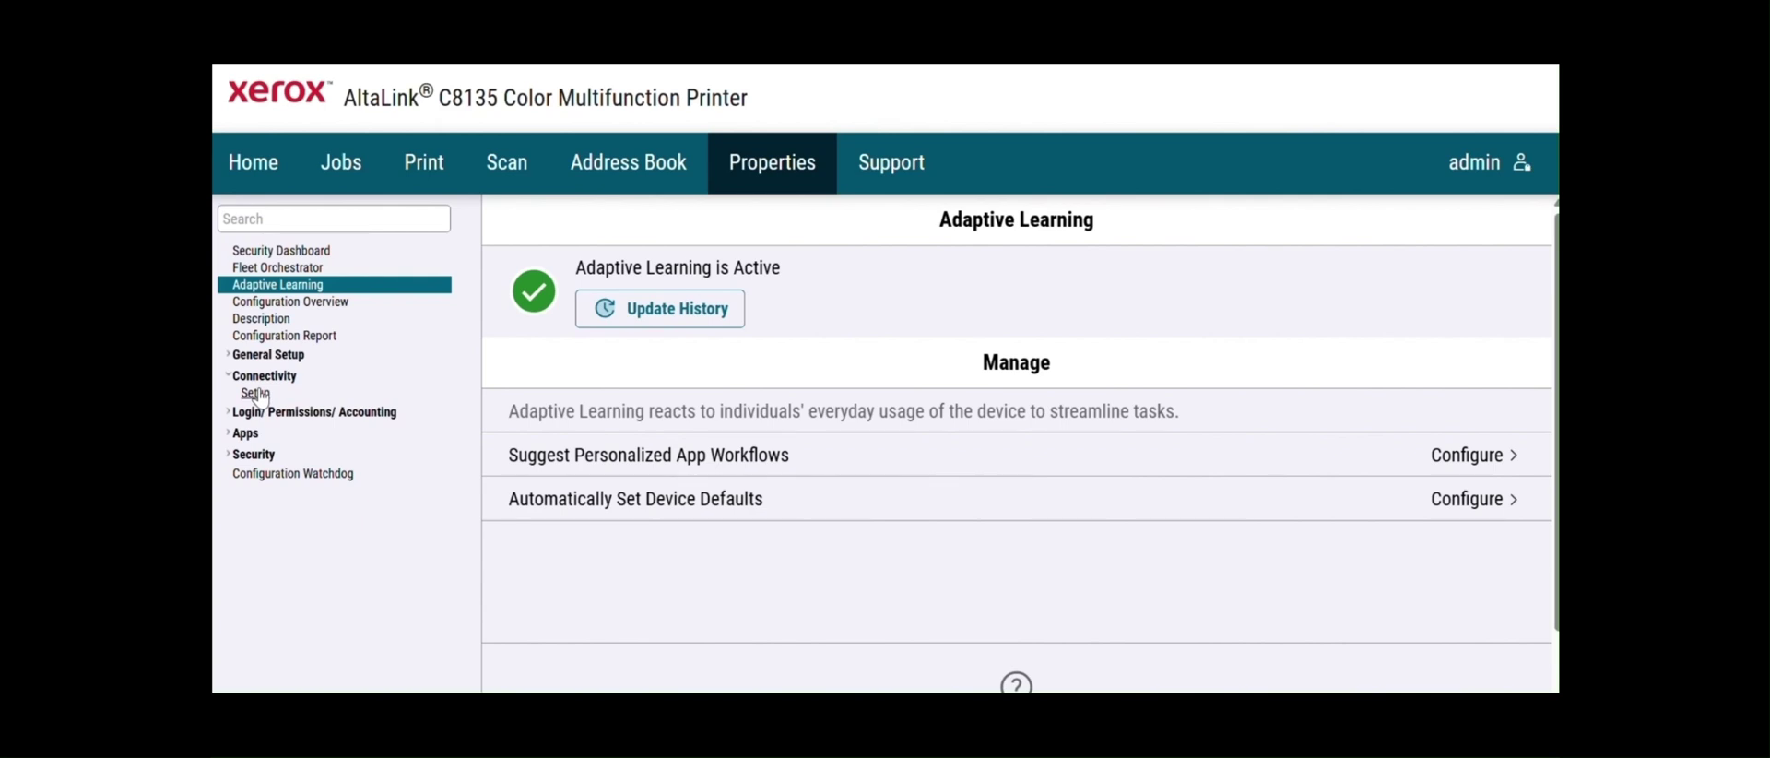
left_click(256, 393)
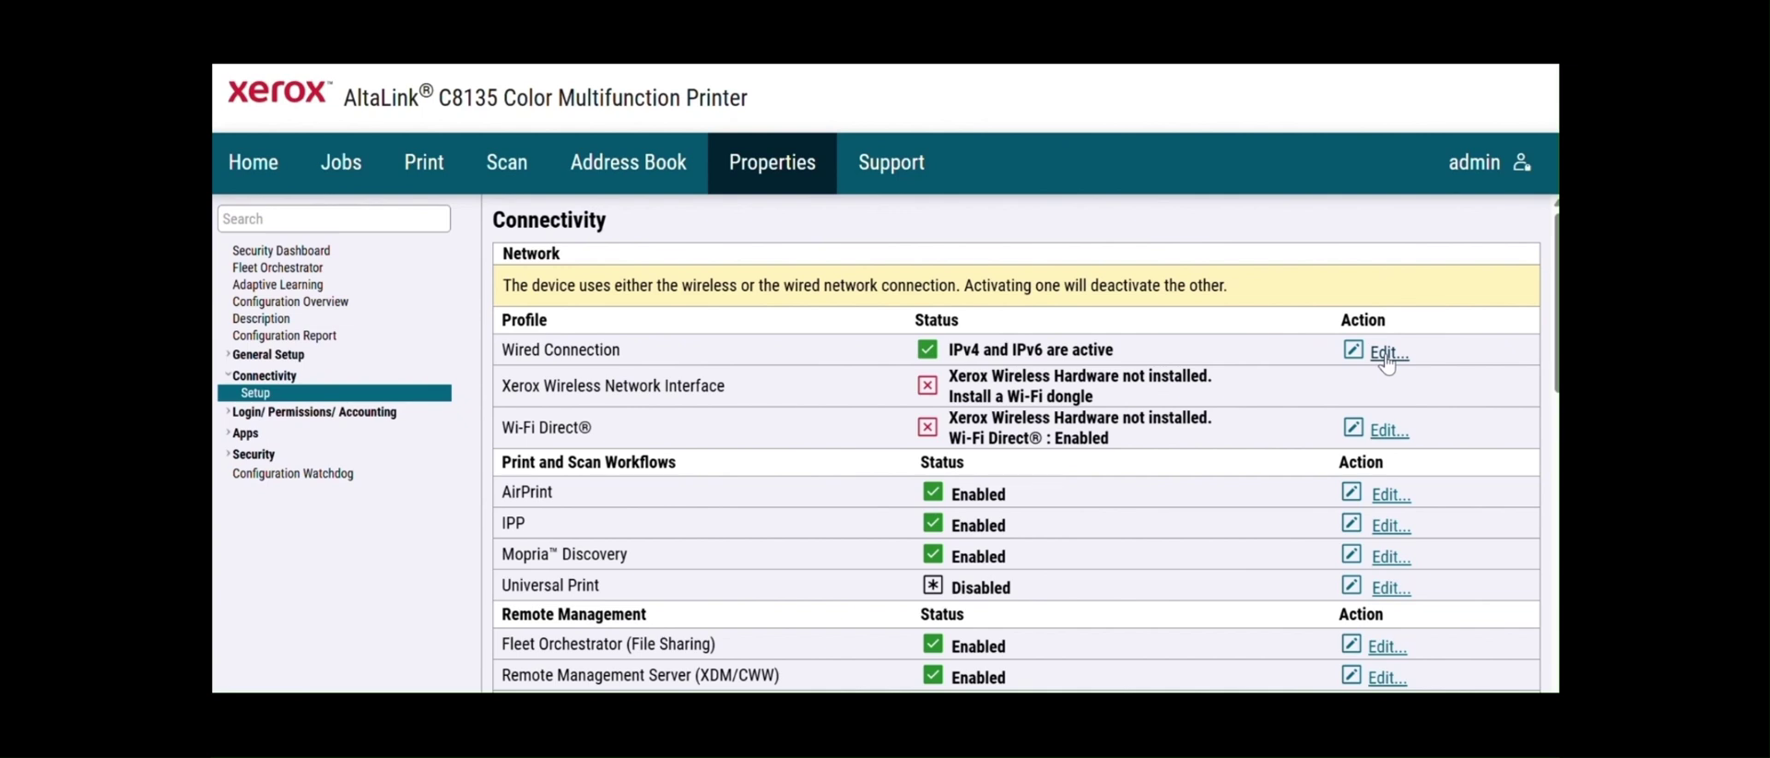
- Open the wired connection's IP settings and set IPv4 address resolution to STATIC
left_click(1387, 359)
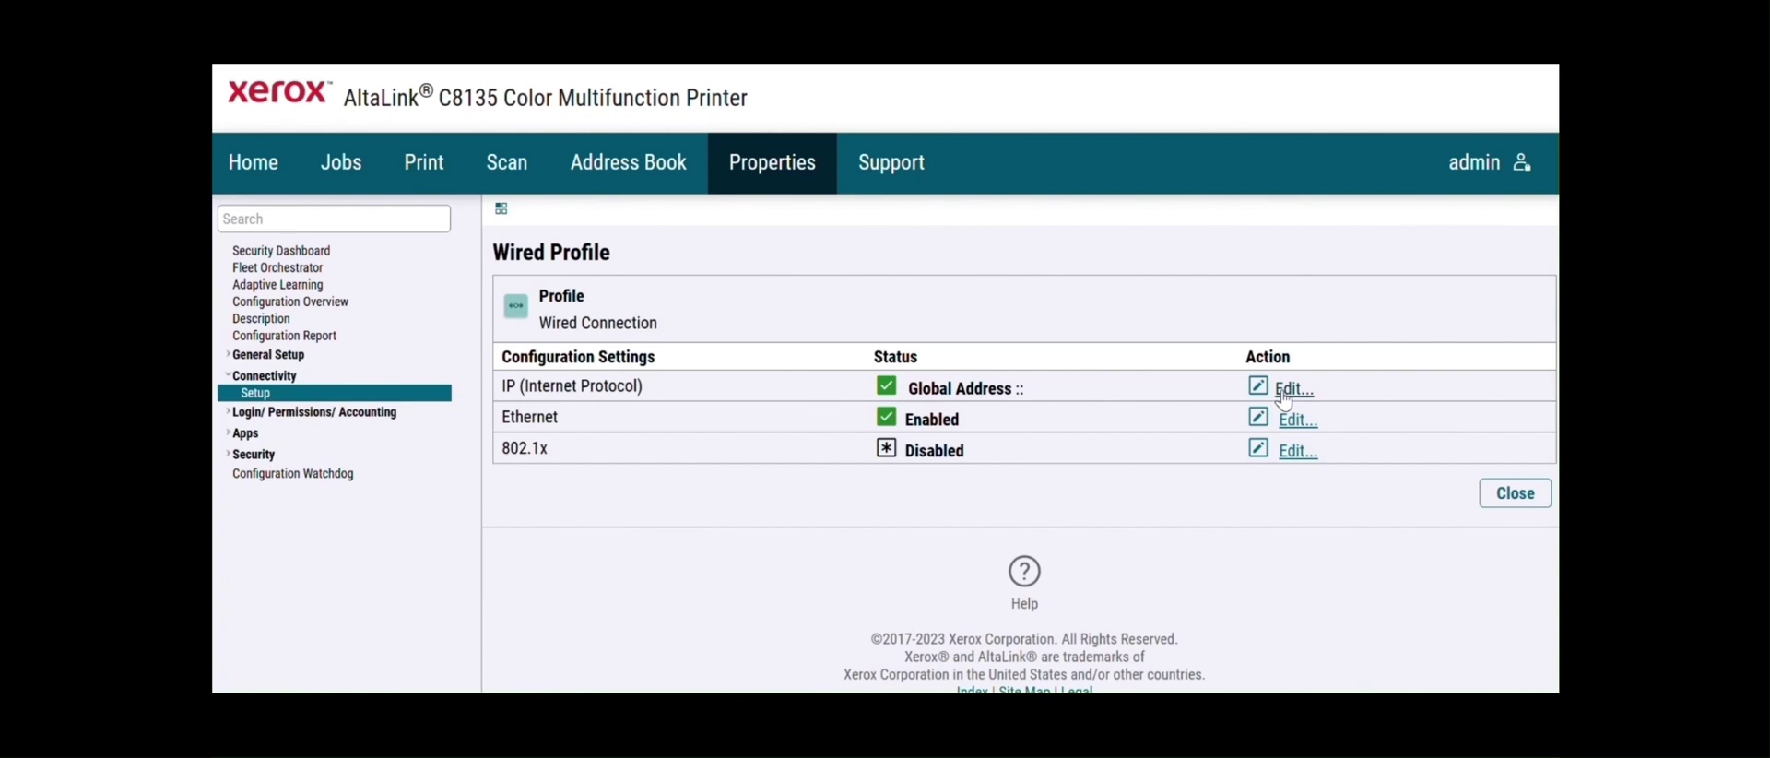
left_click(1284, 395)
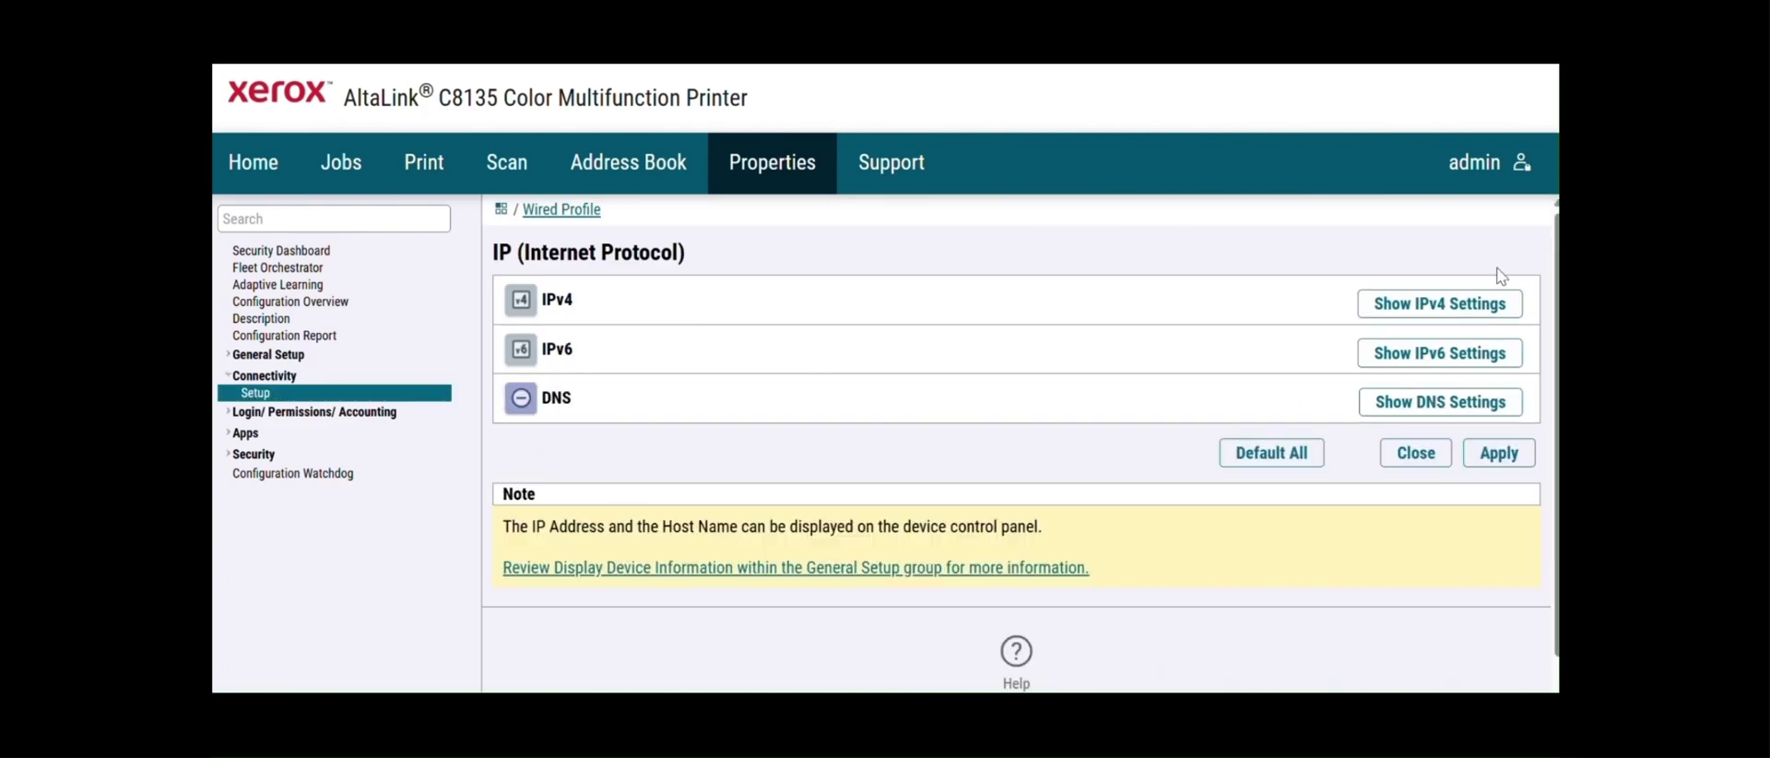
left_click(1465, 304)
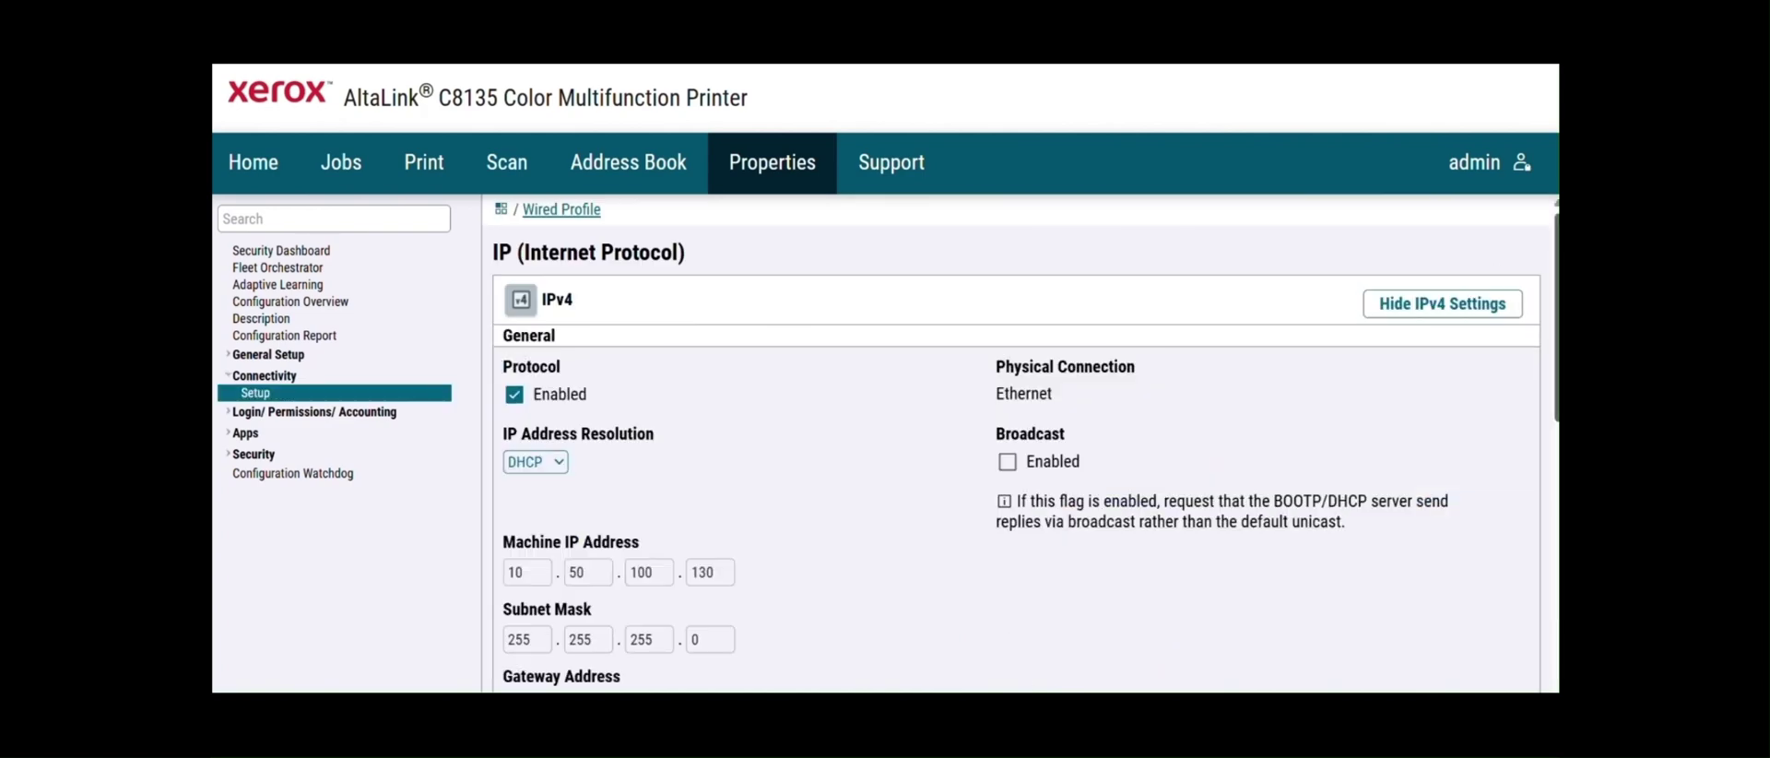
scroll(1447, 334, "down", 3)
left_click(559, 306)
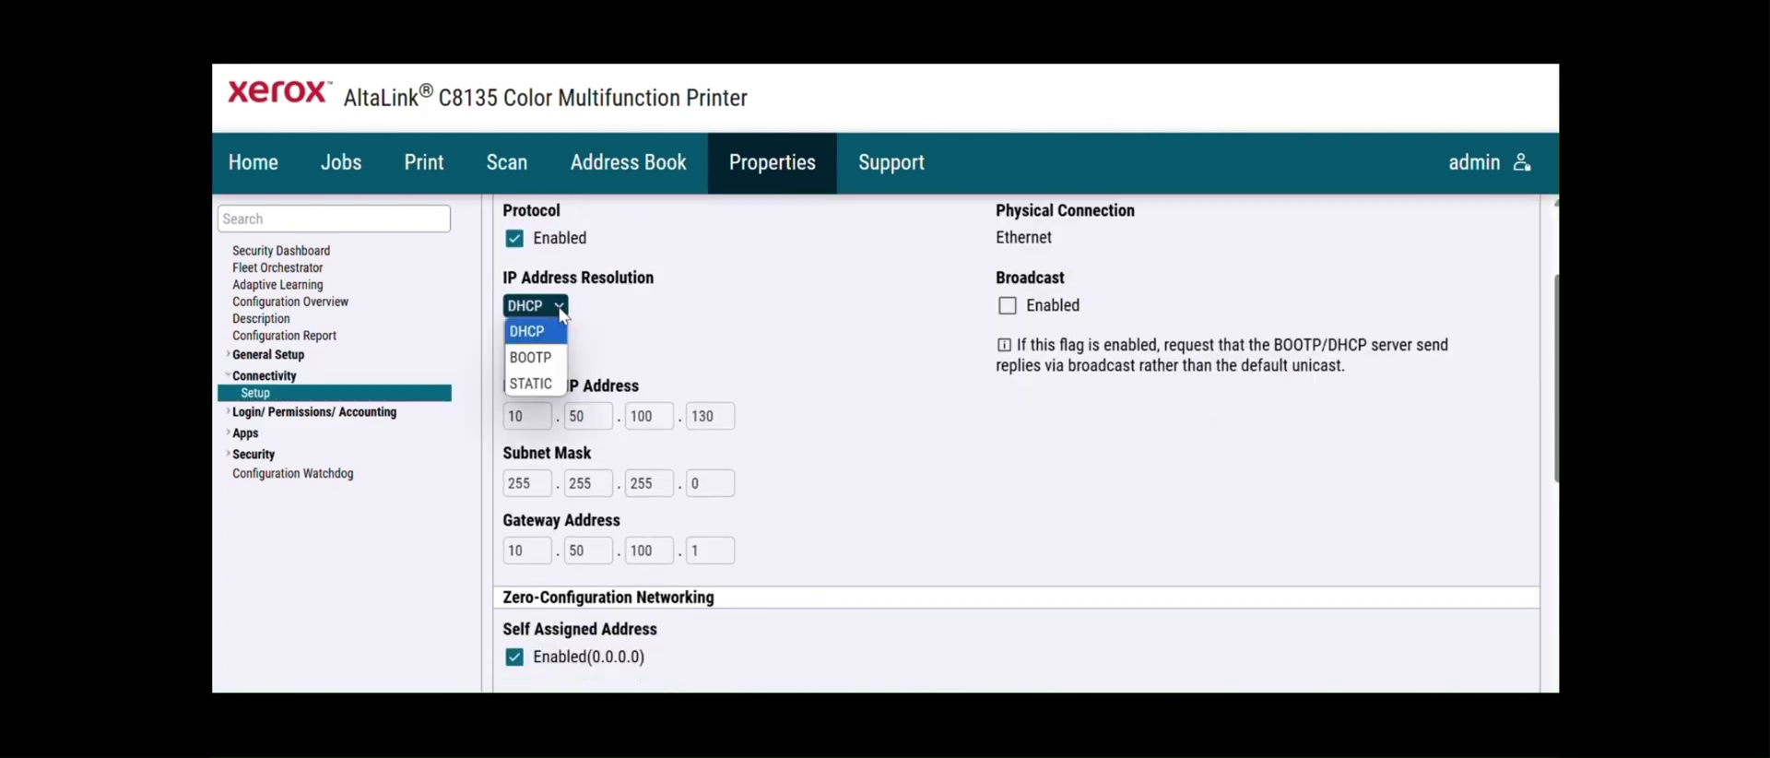
left_click(544, 380)
- Disable the IPv4 self-assigned address and expand the DNS settings
scroll(1015, 442, "down", 5)
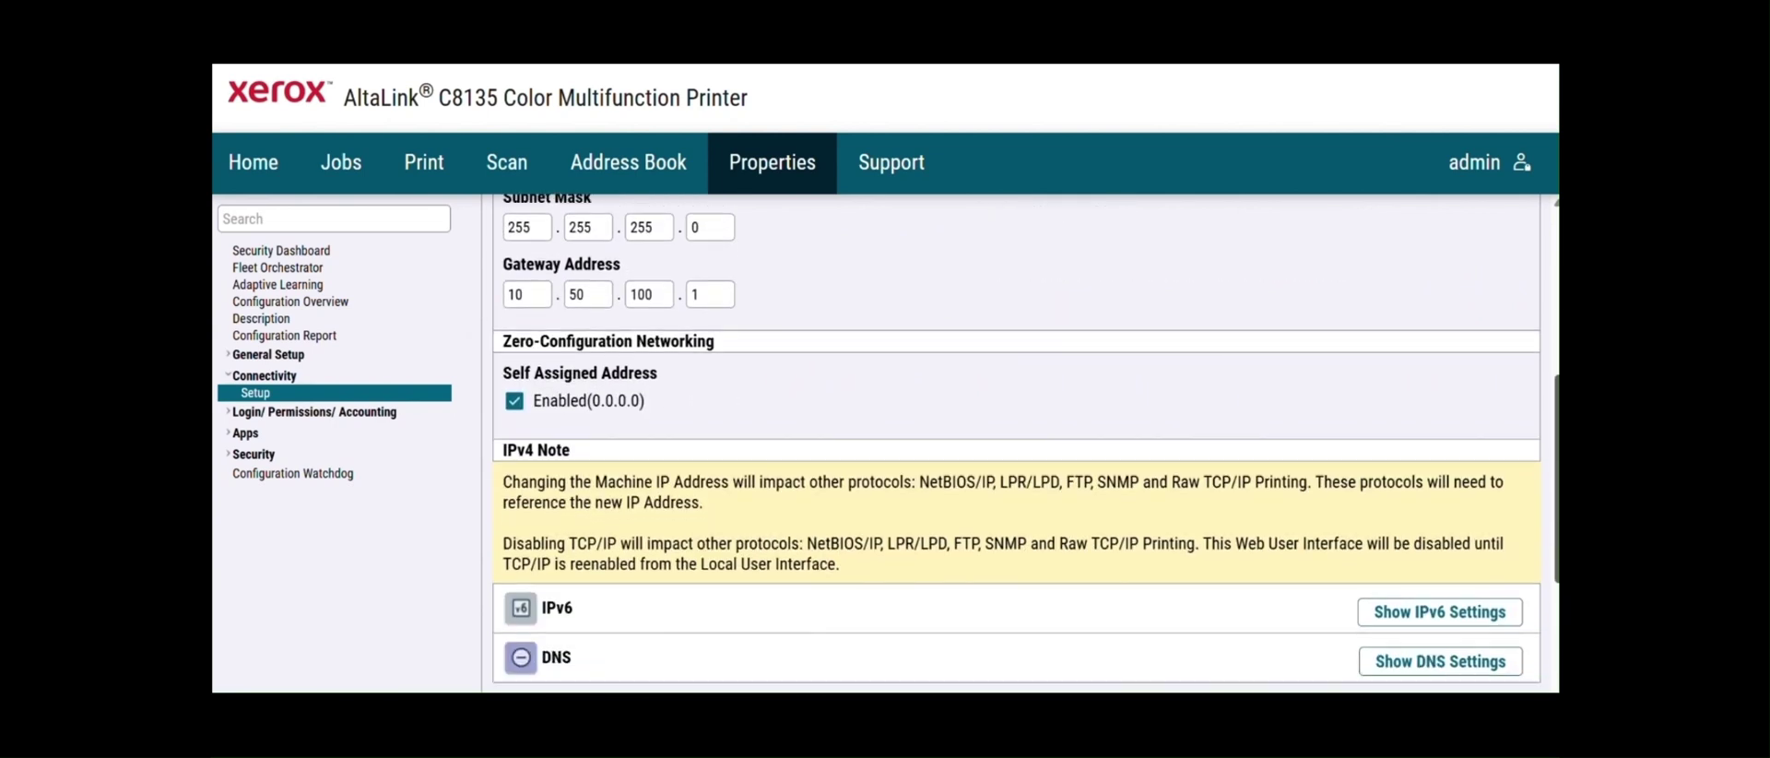
left_click(514, 395)
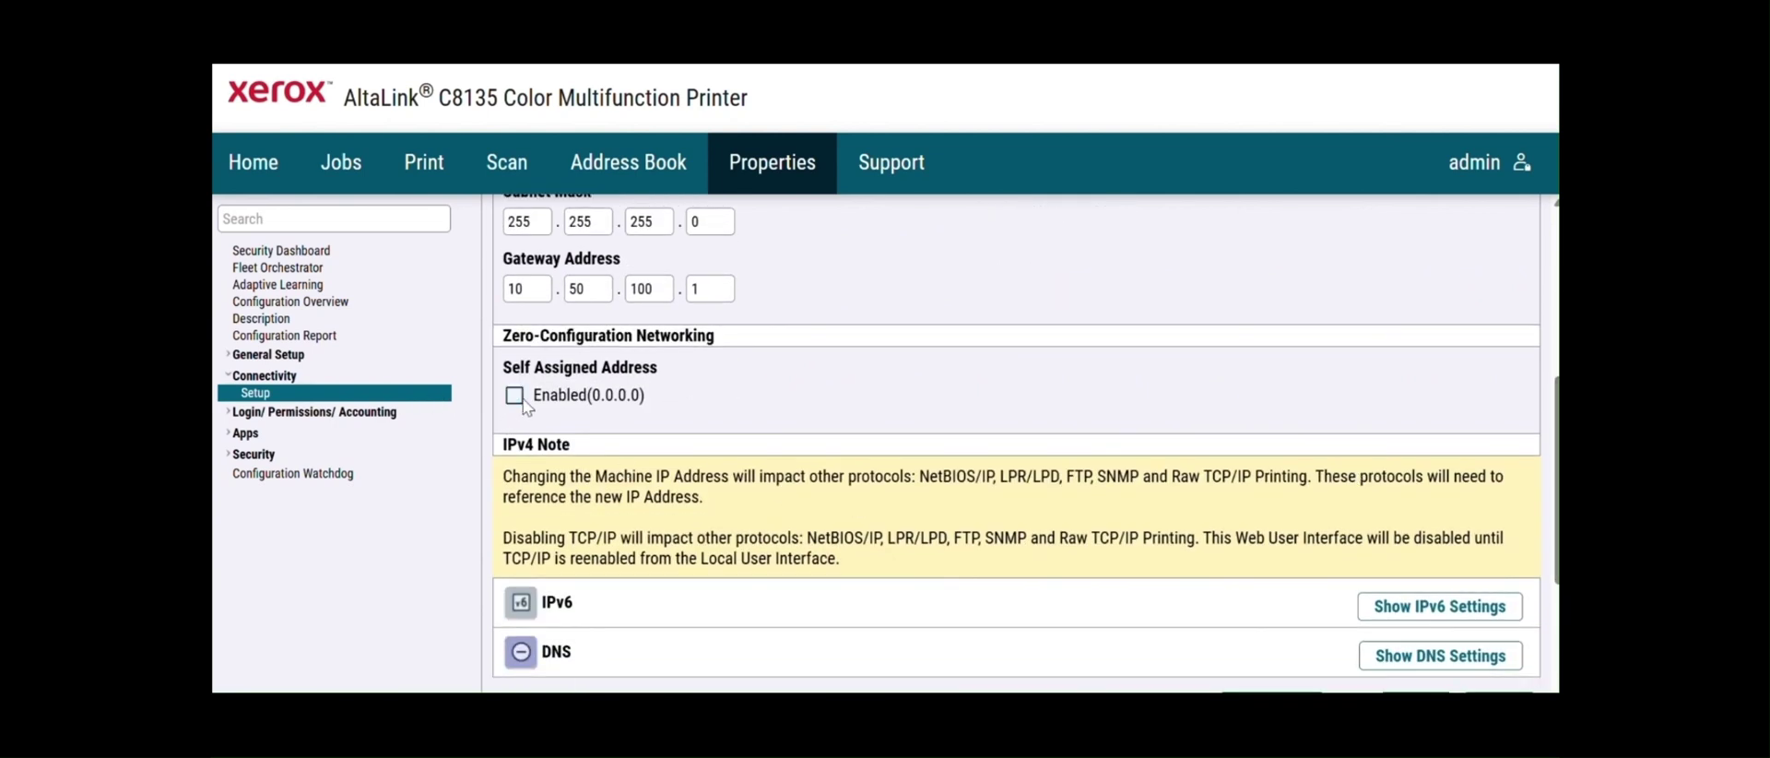
left_click(1482, 665)
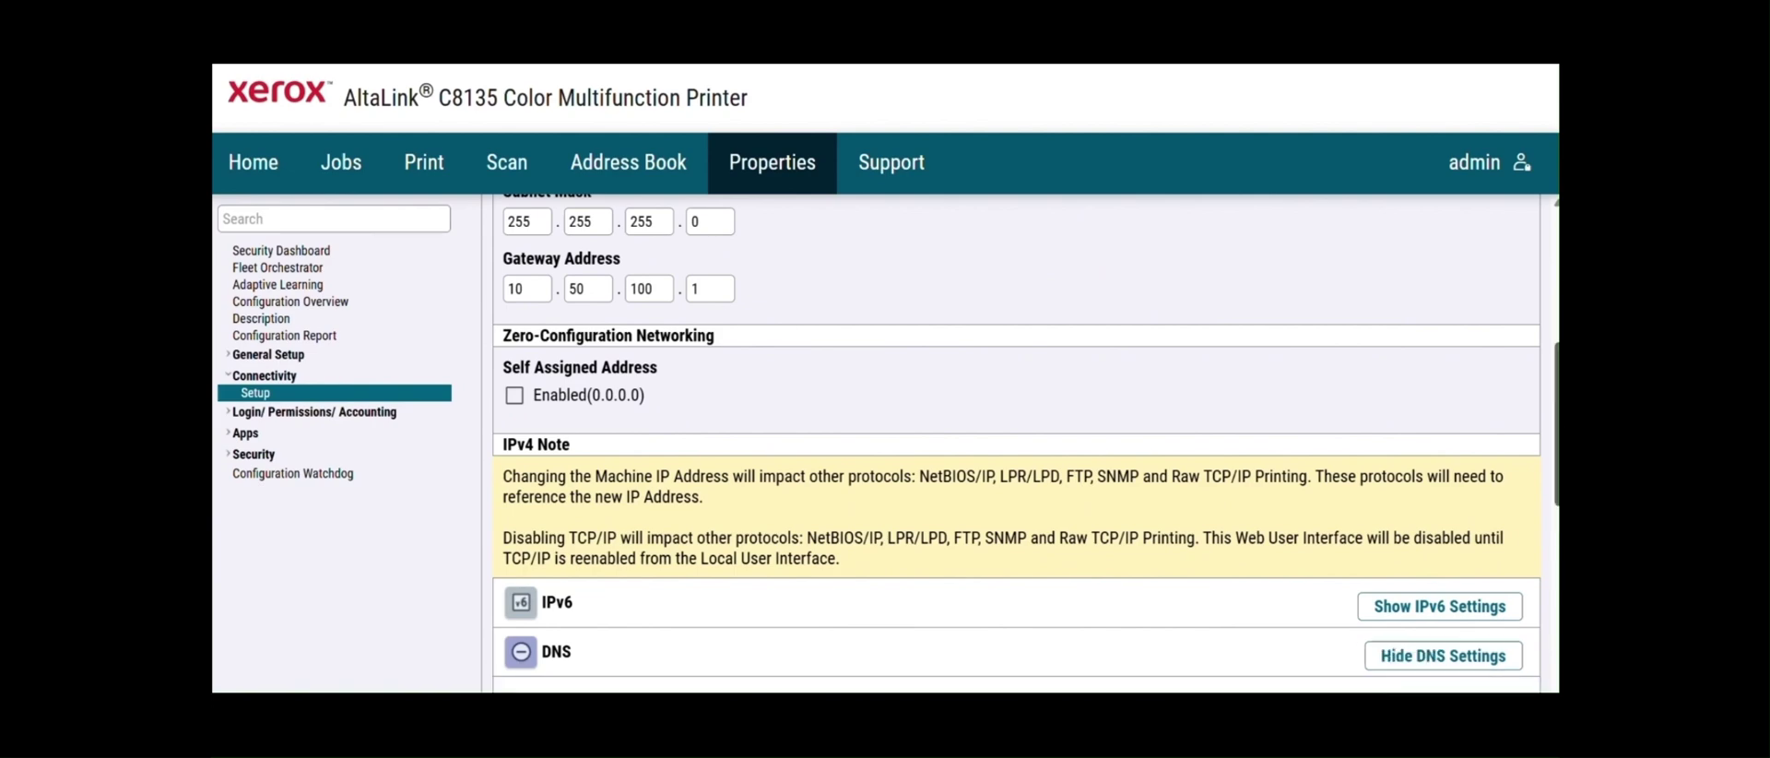
scroll(1014, 442, "down", 5)
scroll(1014, 442, "down", 1)
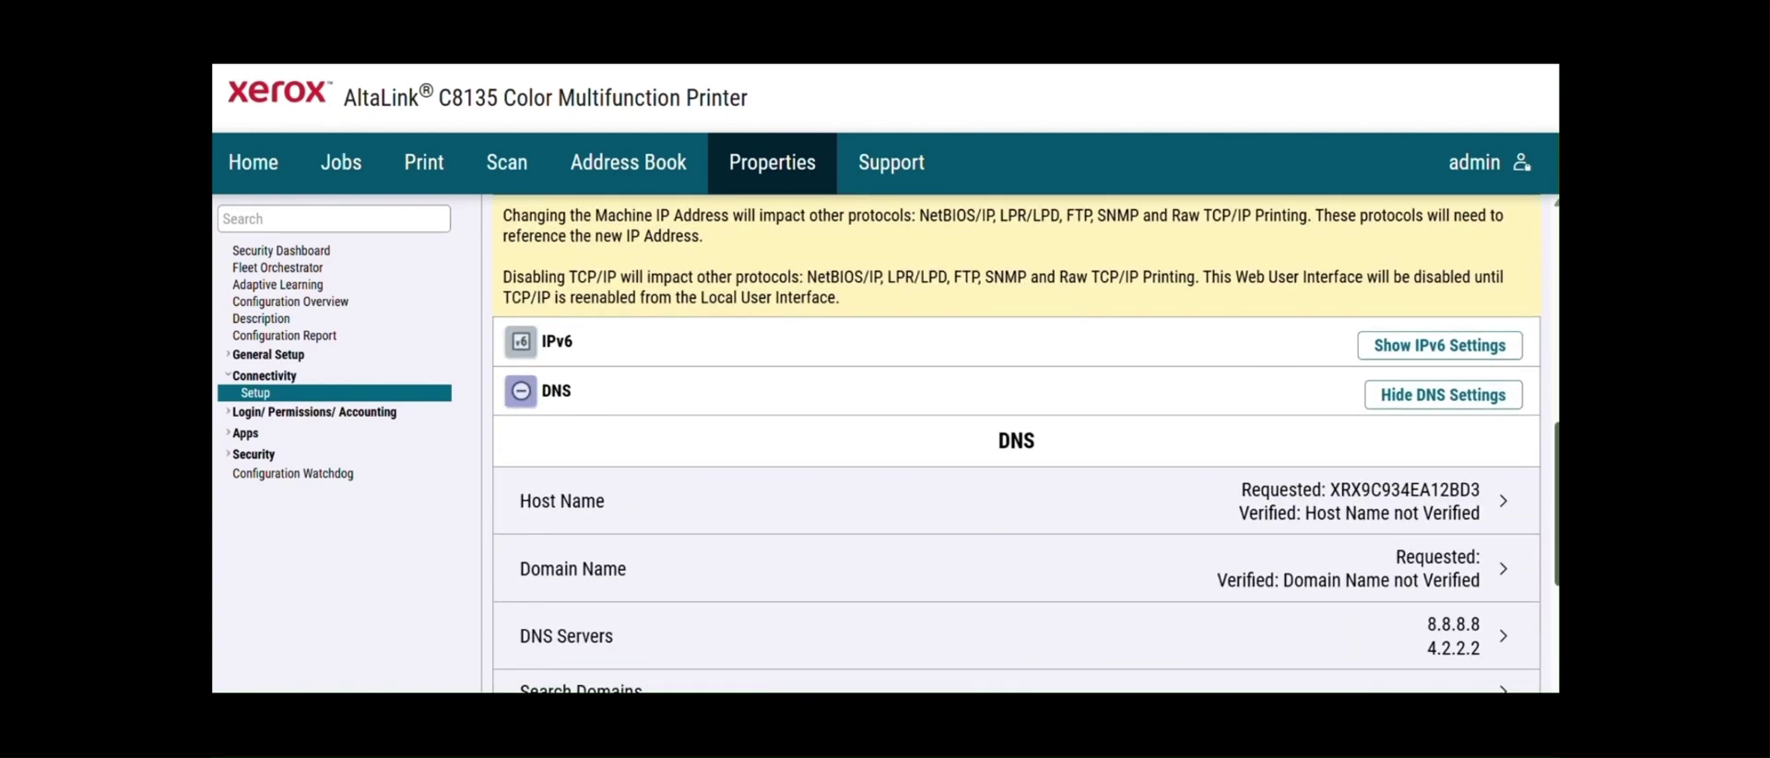
- Set the device domain name to 'pms.local'
left_click(1424, 505)
left_click(1158, 174)
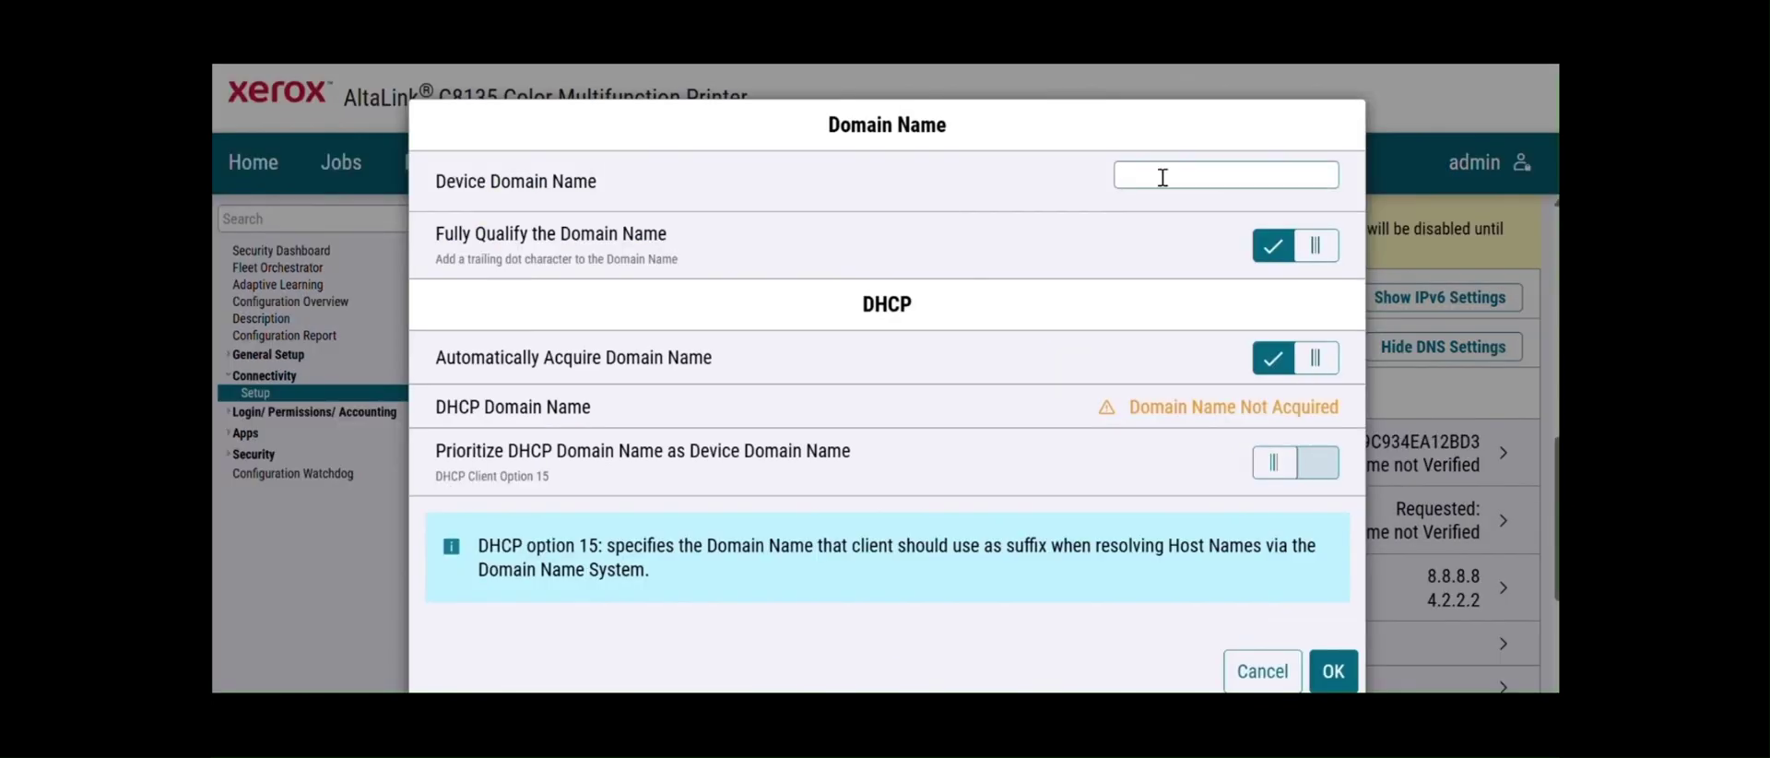
type("pms")
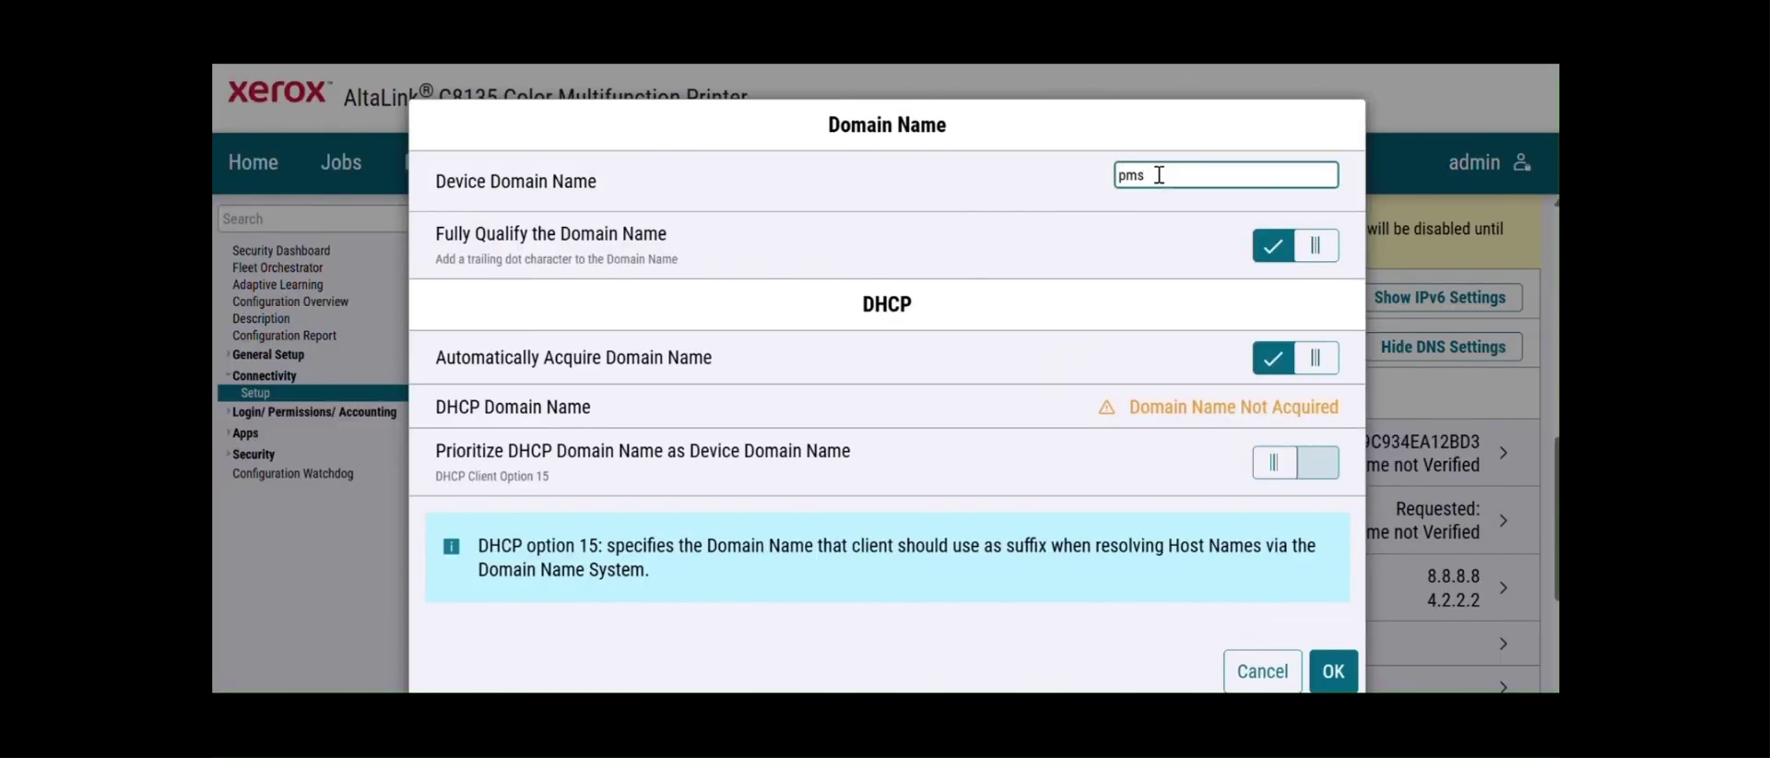
type(".local")
left_click(1333, 672)
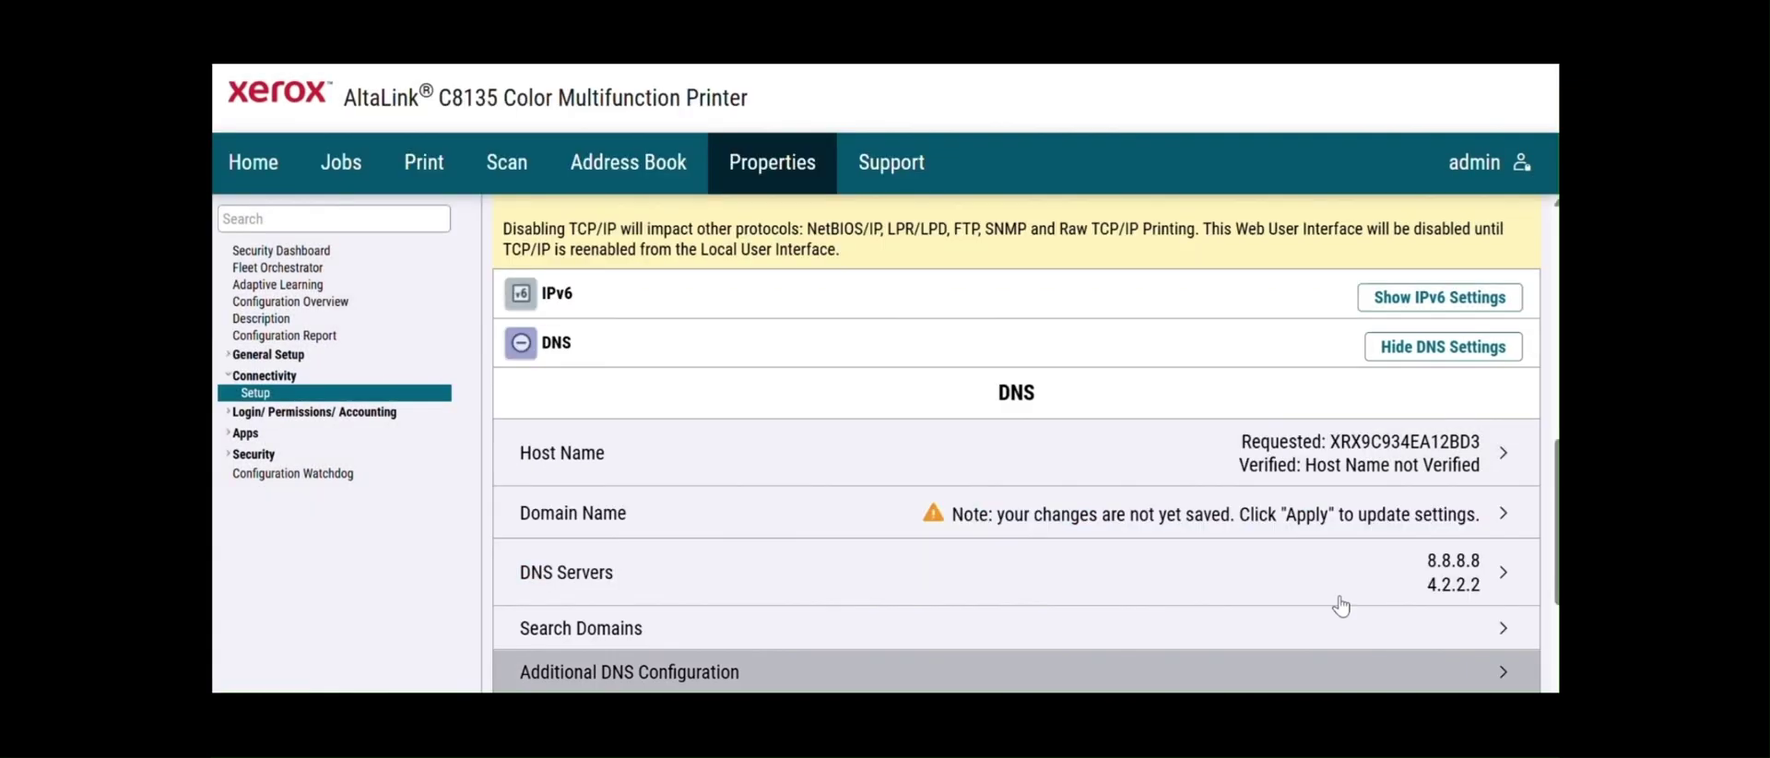
- Enter manual DNS servers 10.30.100.1114 and 8.8.8.8
left_click(1449, 588)
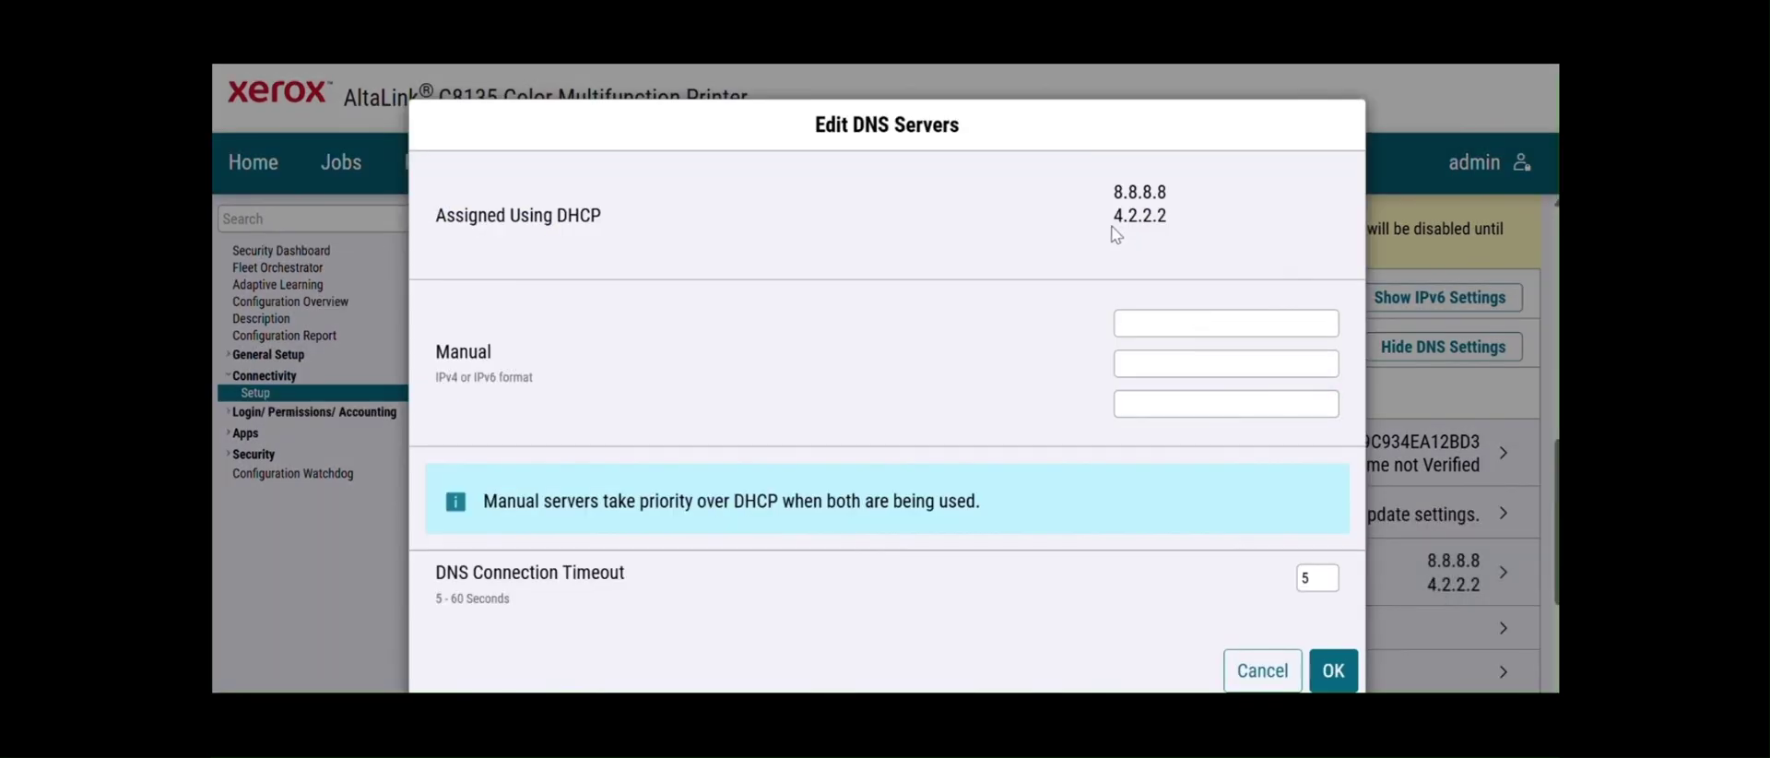
left_click(1136, 323)
type("10")
type(".30.100.111")
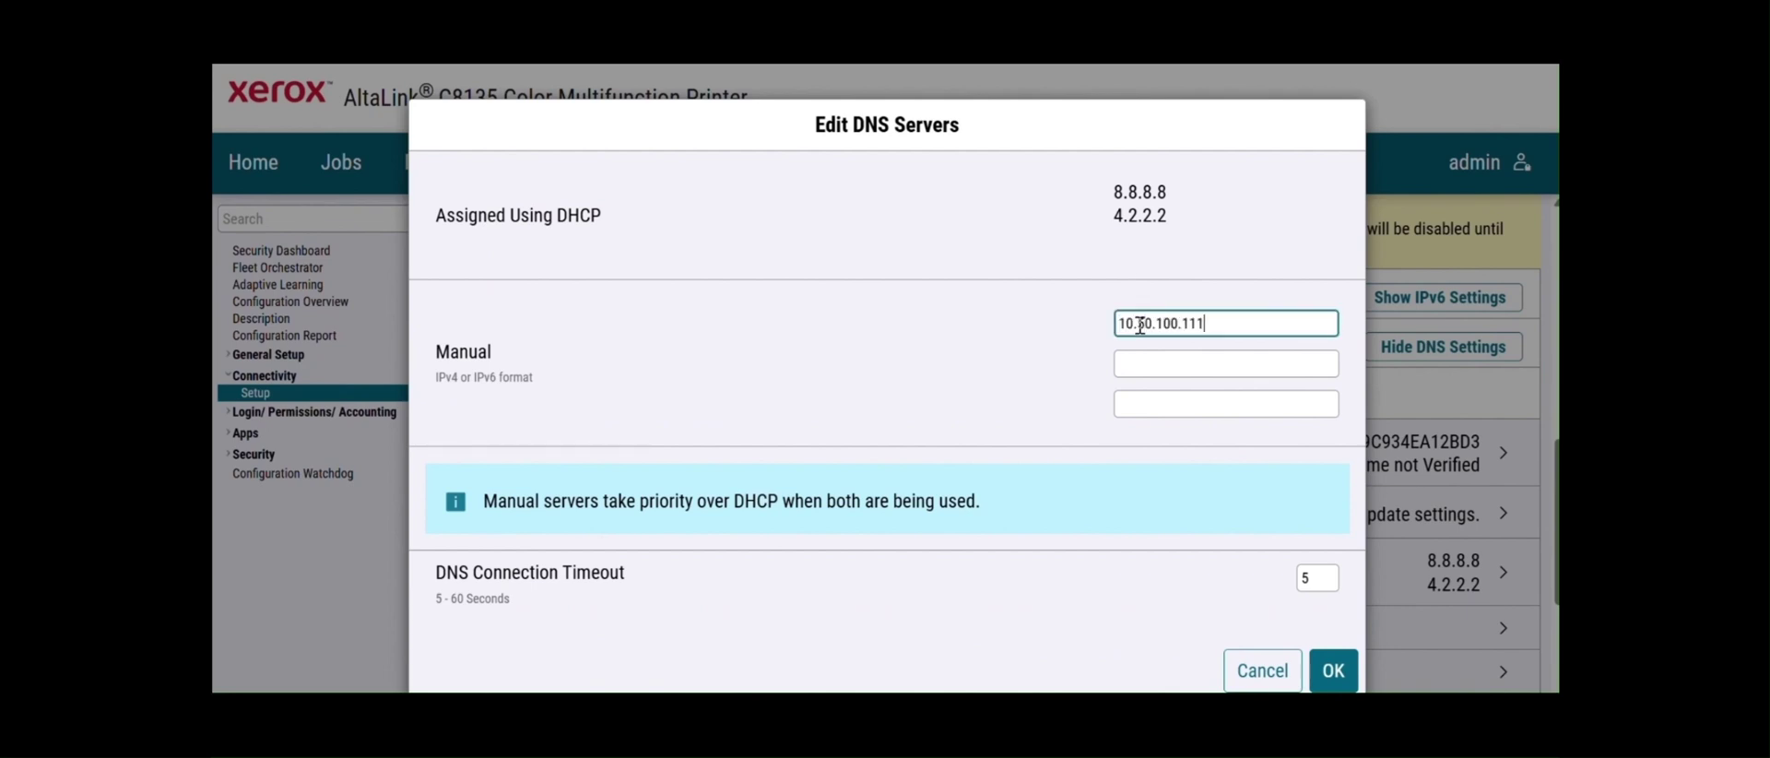
type("4")
left_click(1142, 377)
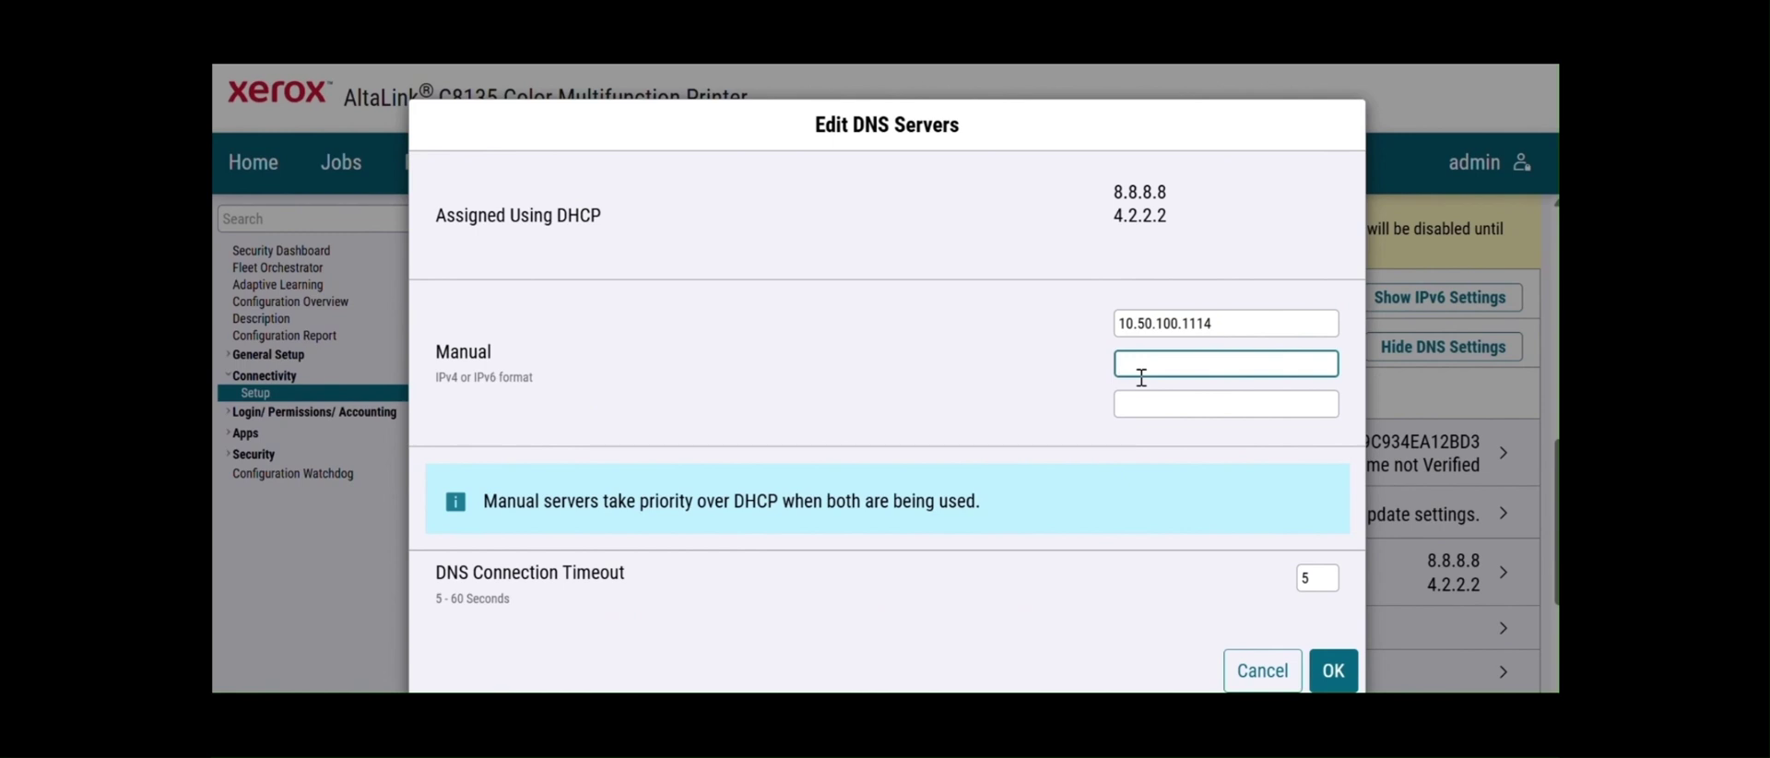
type("8.8.8.8")
left_click(1333, 671)
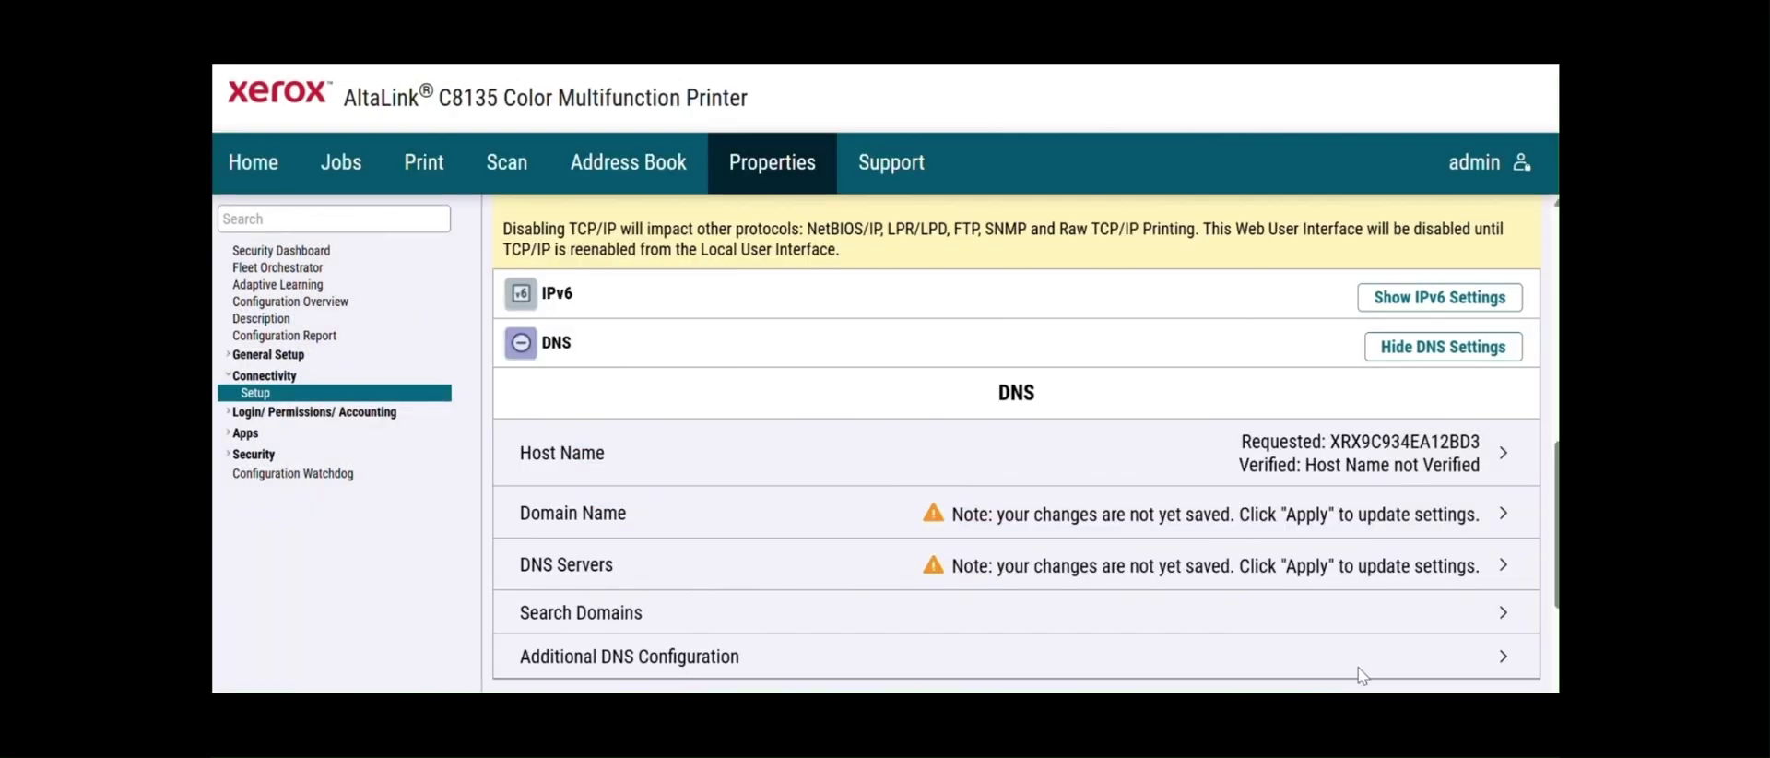
scroll(1358, 667, "down", 3)
- Try applying the DNS changes twice, each time dismissing the static-IP advice and IP range error
left_click(1482, 450)
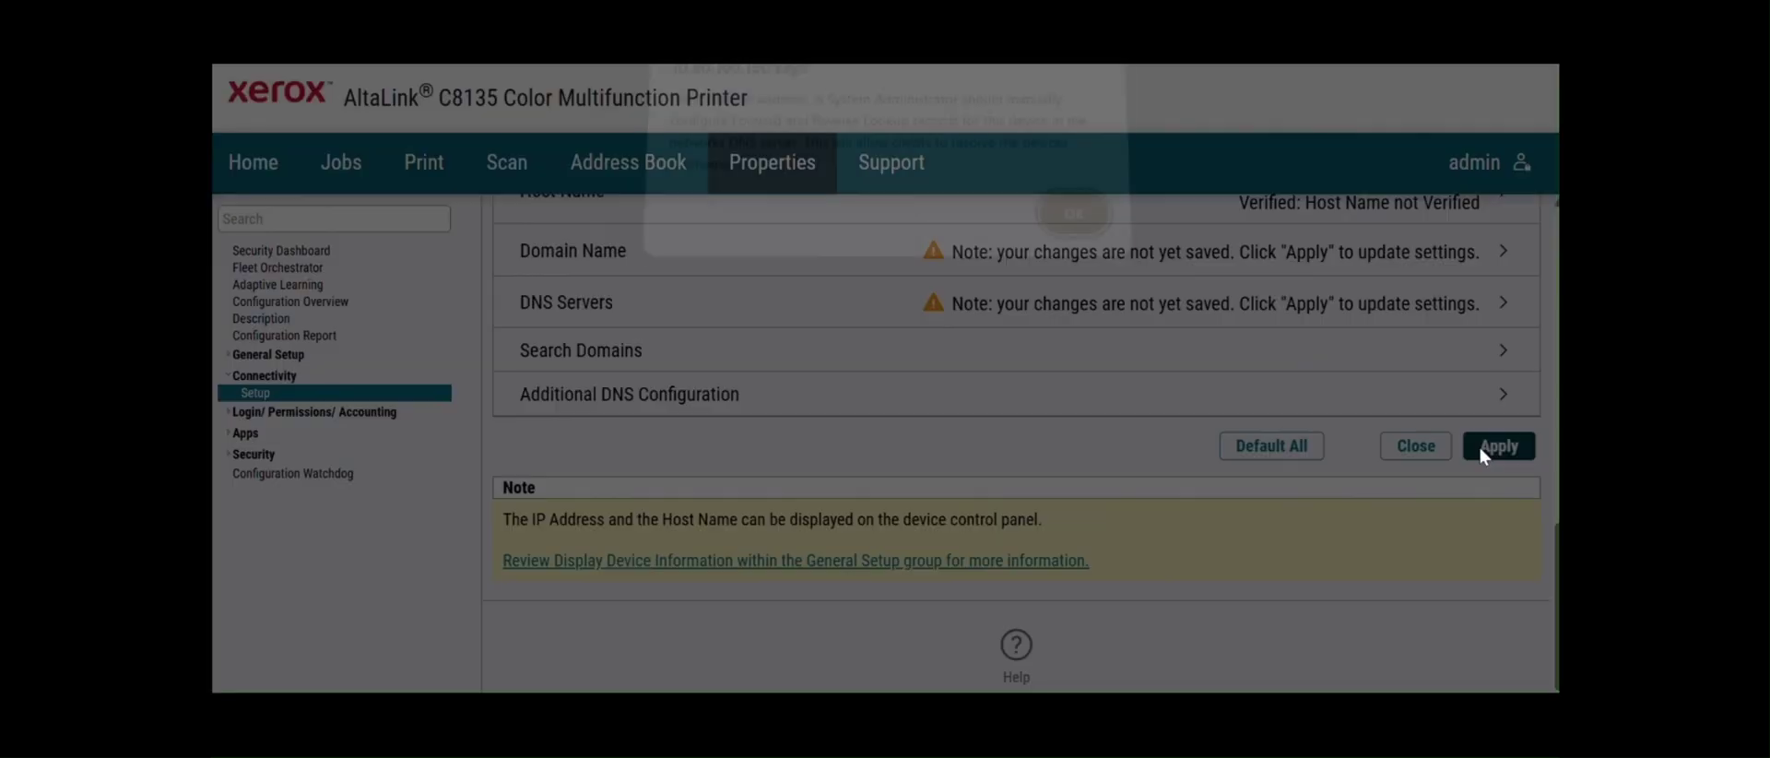
left_click(1083, 225)
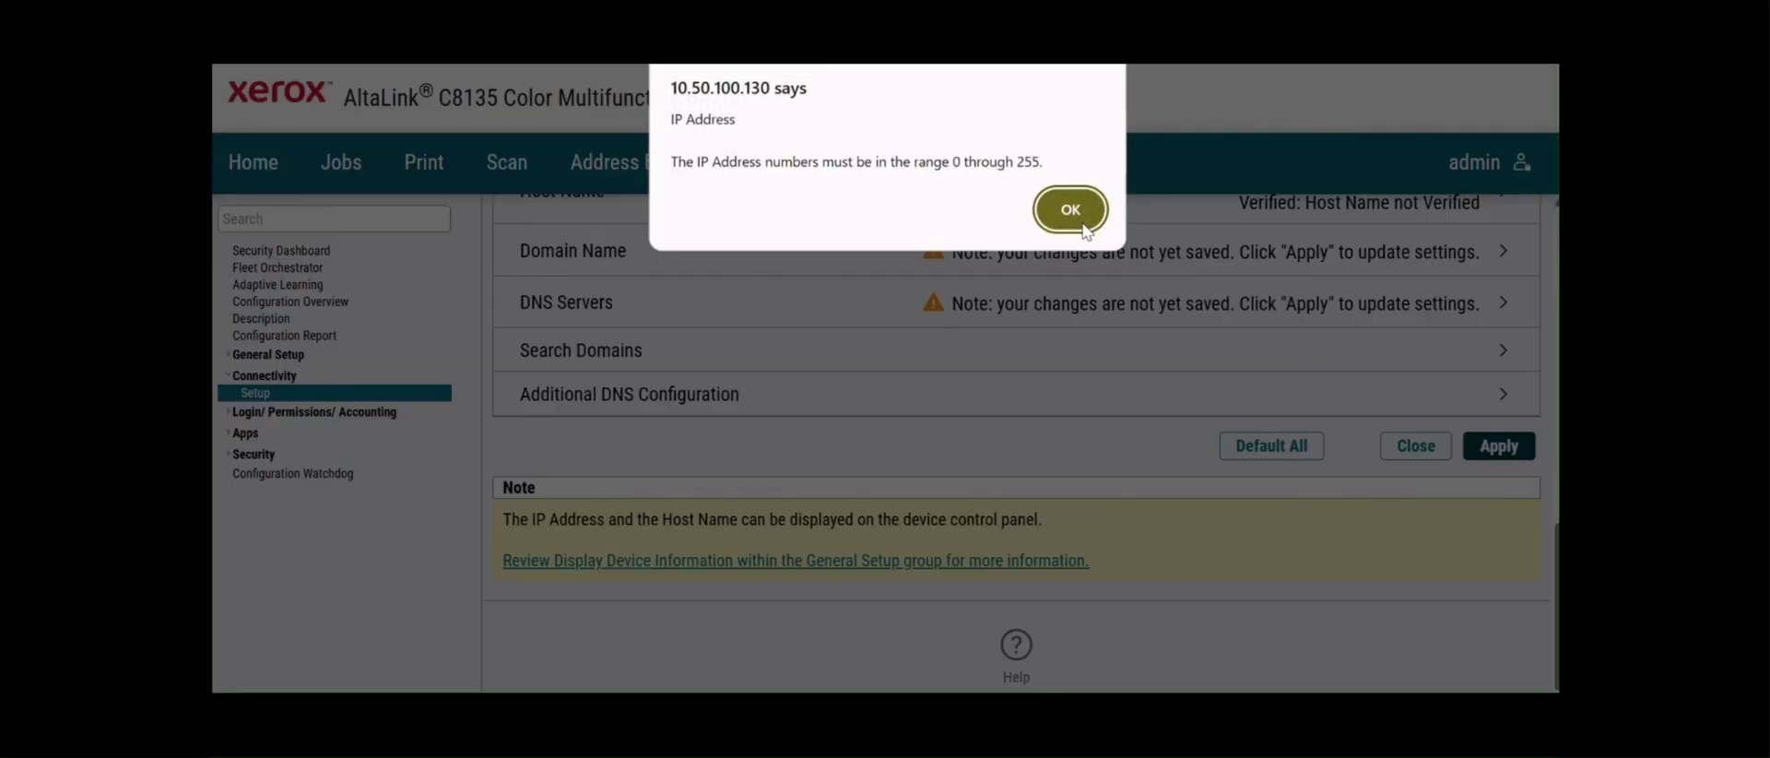
left_click(1082, 227)
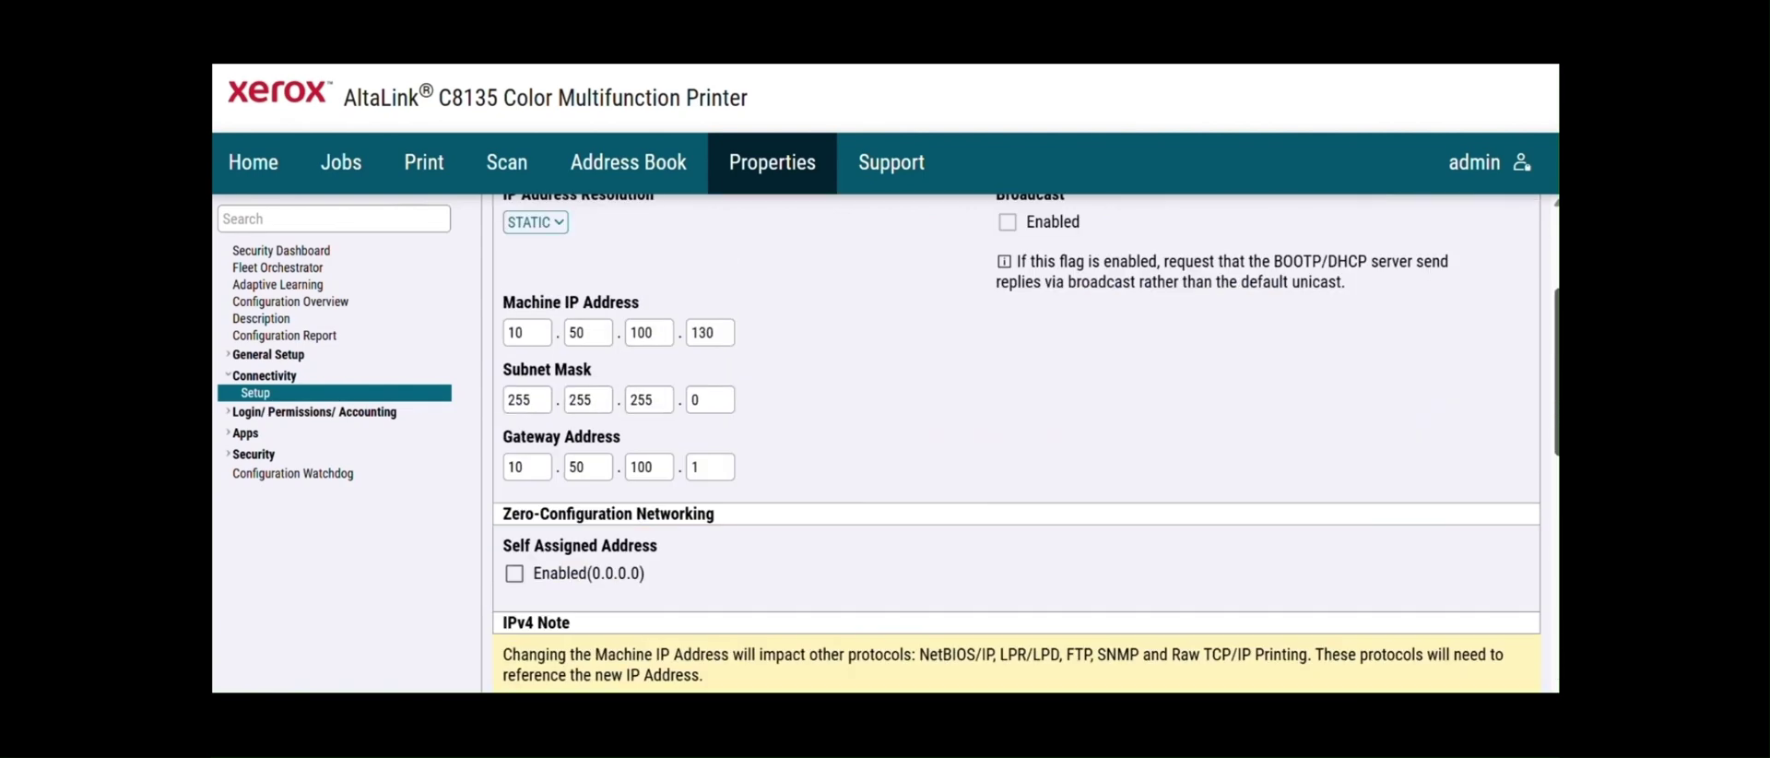
scroll(1014, 443, "up", 2)
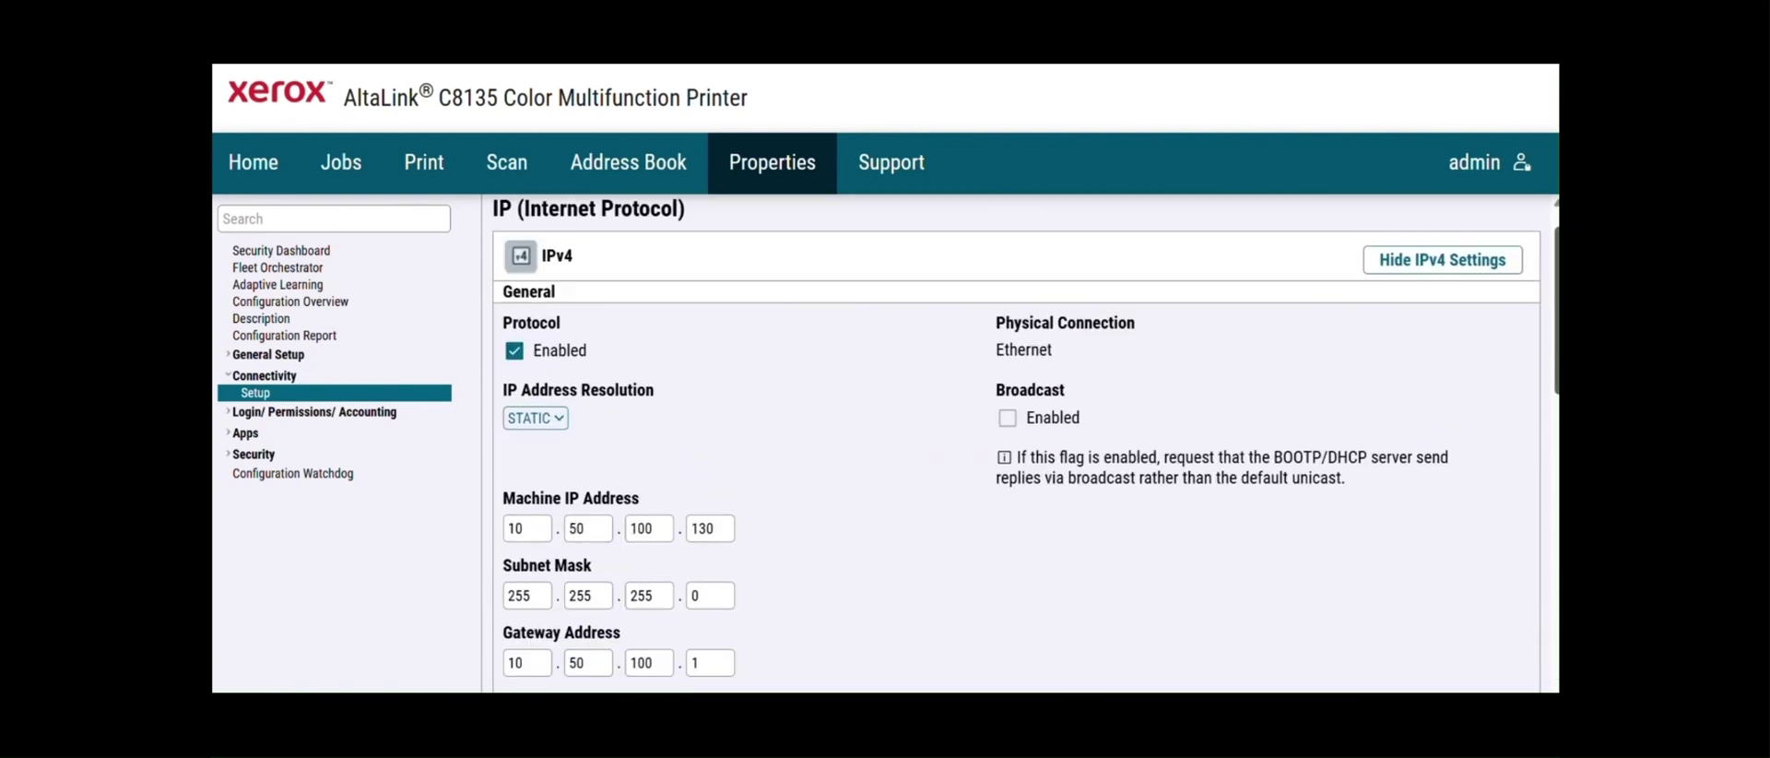
scroll(1014, 442, "down", 2)
scroll(1495, 443, "down", 8)
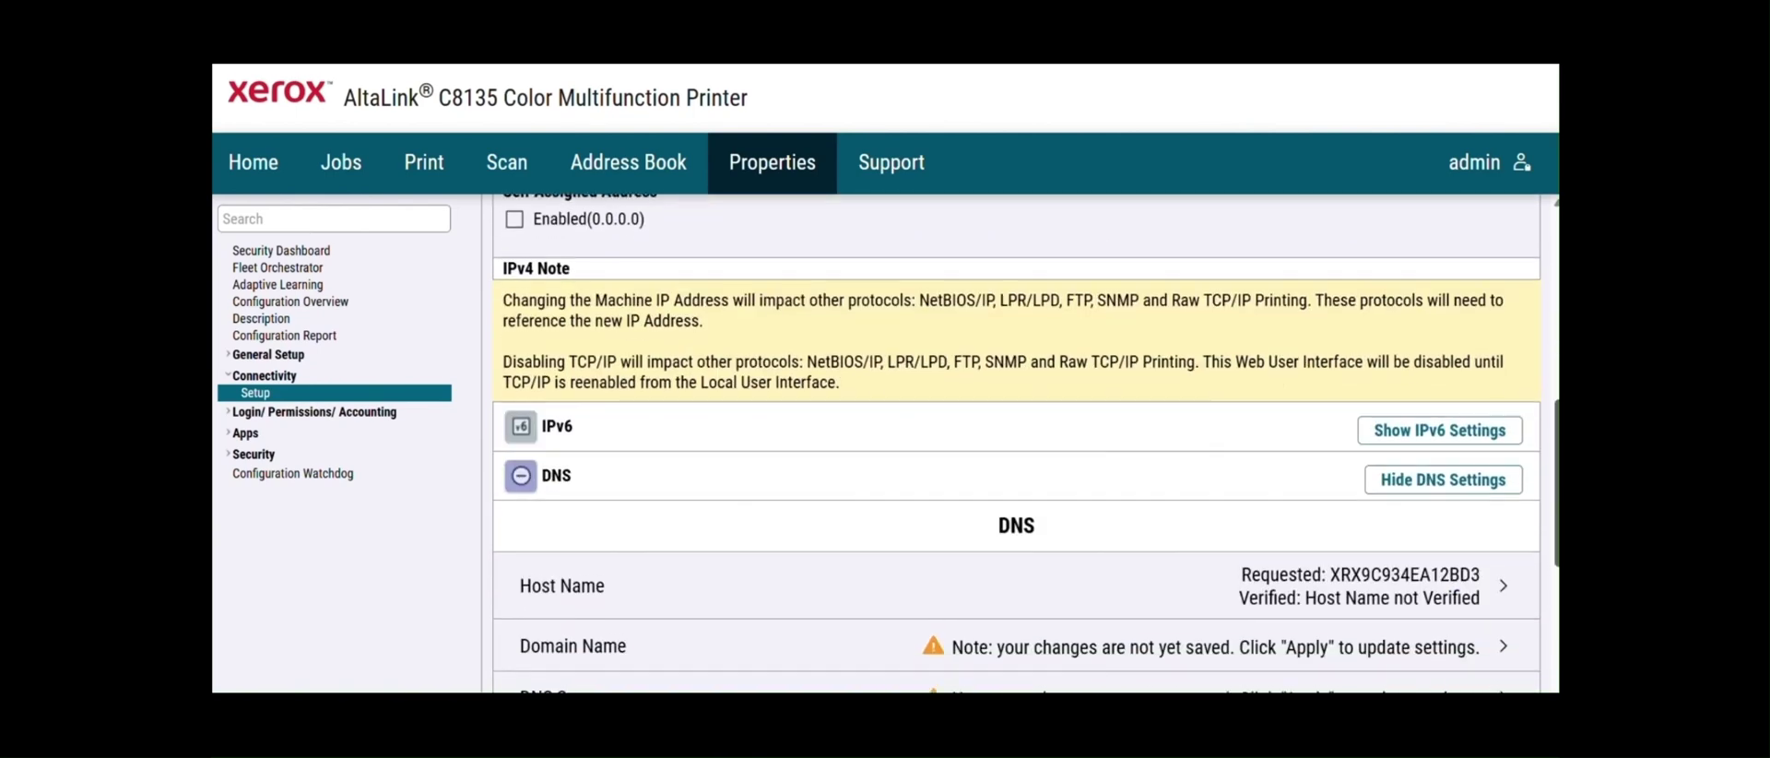
left_click(1500, 532)
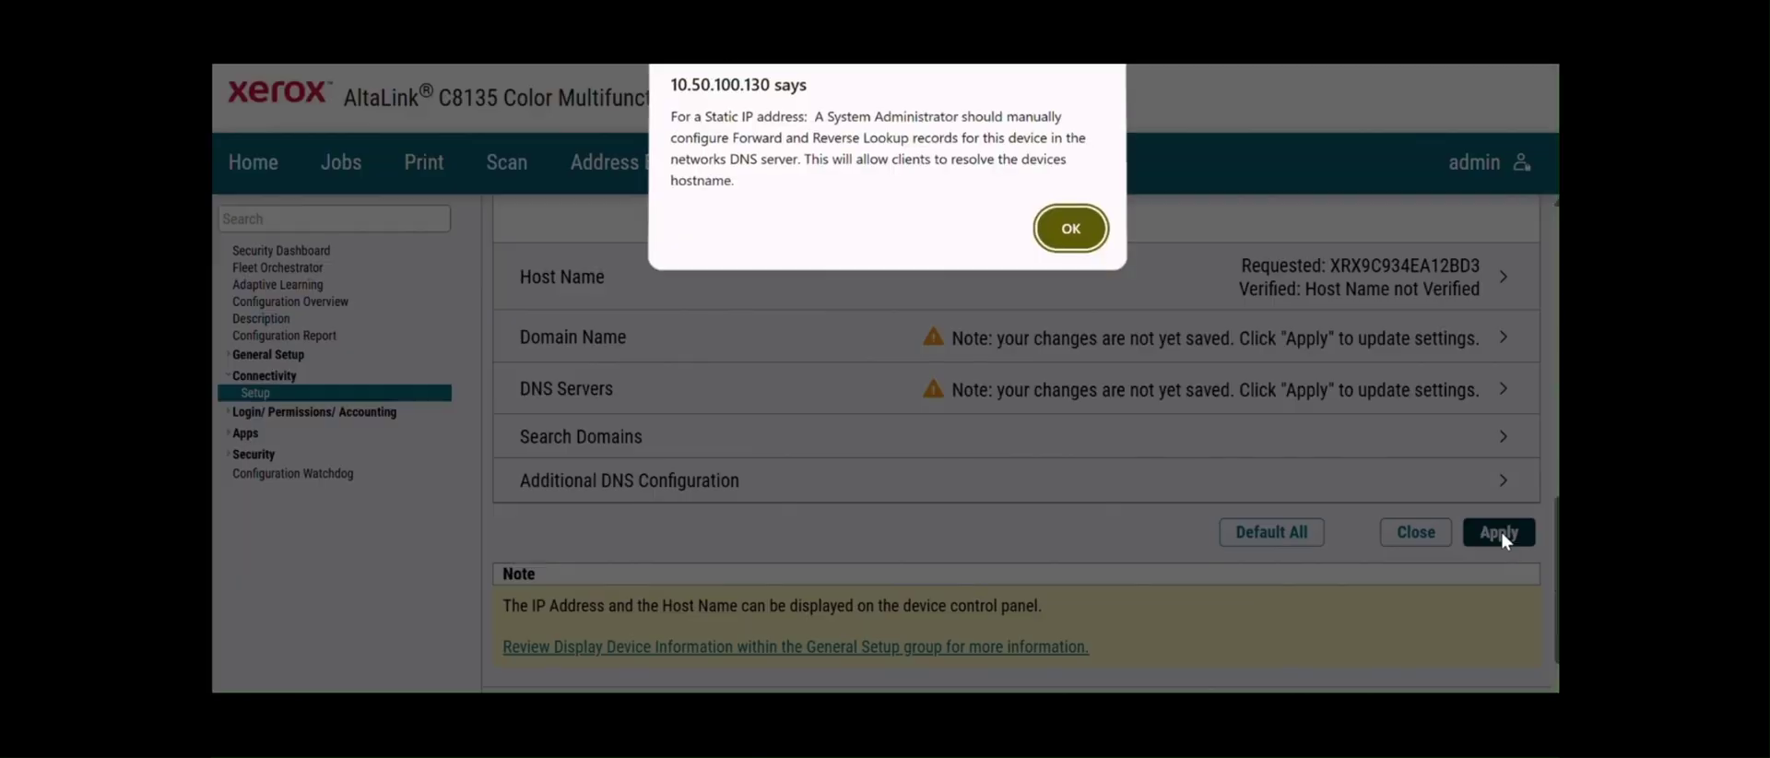
left_click(1086, 234)
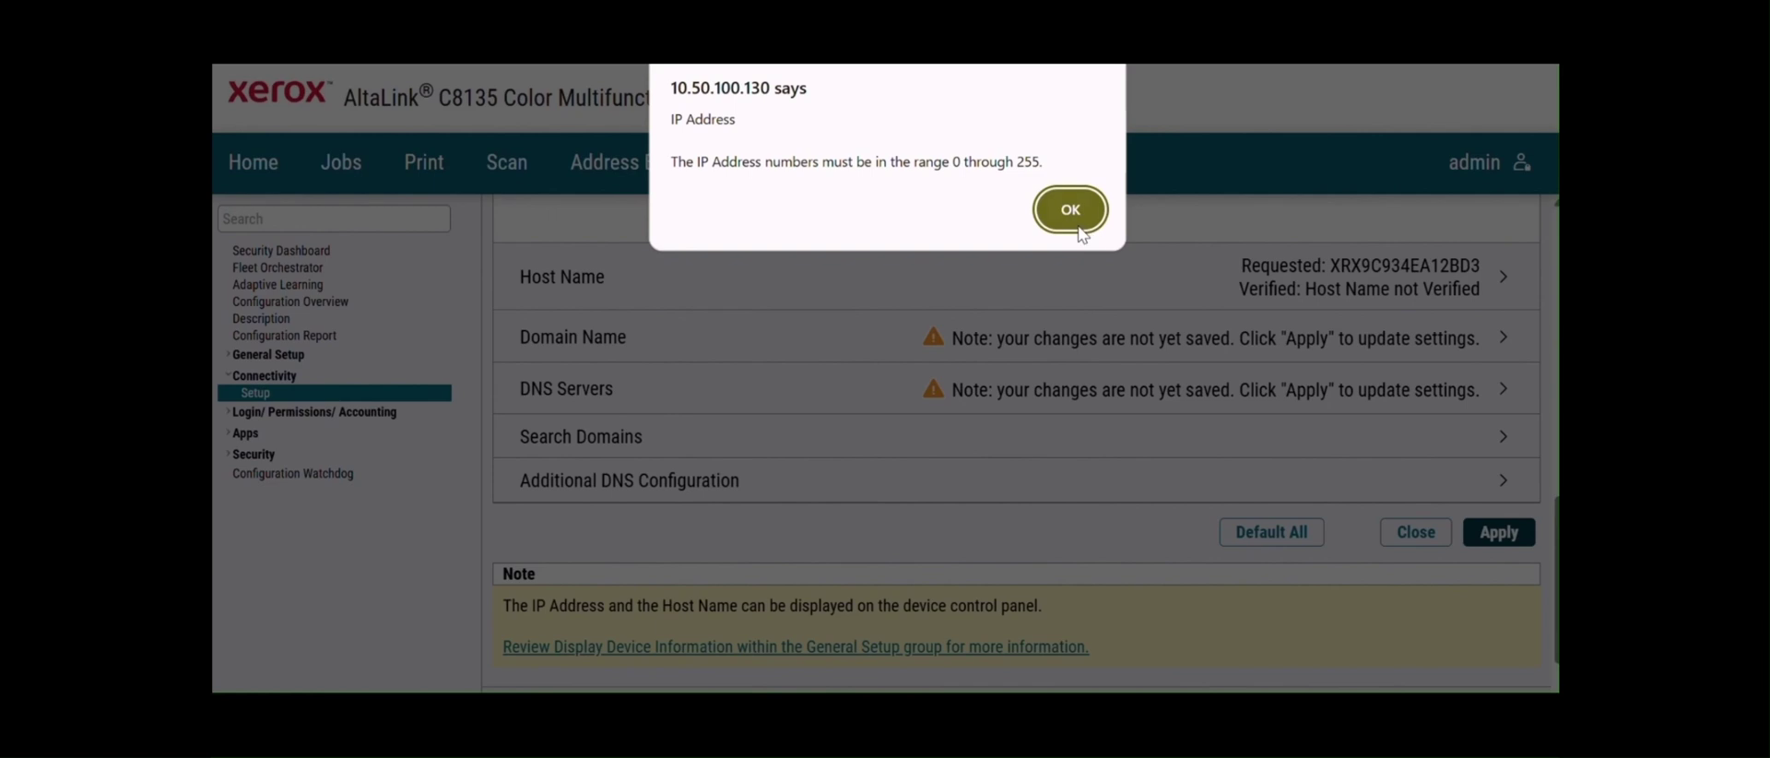
left_click(1069, 212)
scroll(1014, 442, "up", 10)
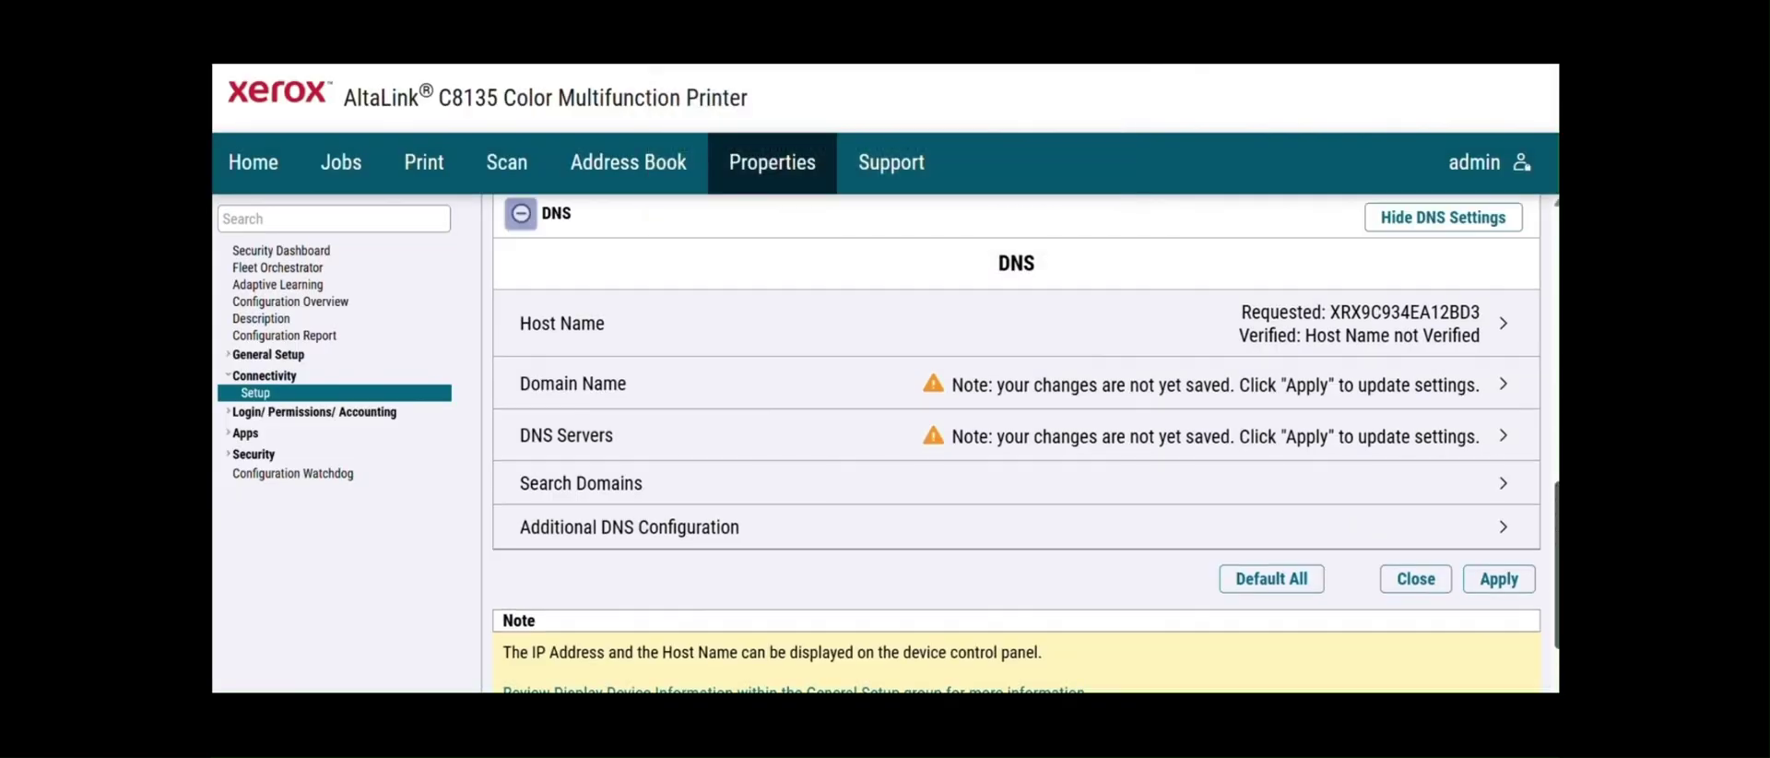
scroll(1014, 442, "down", 1)
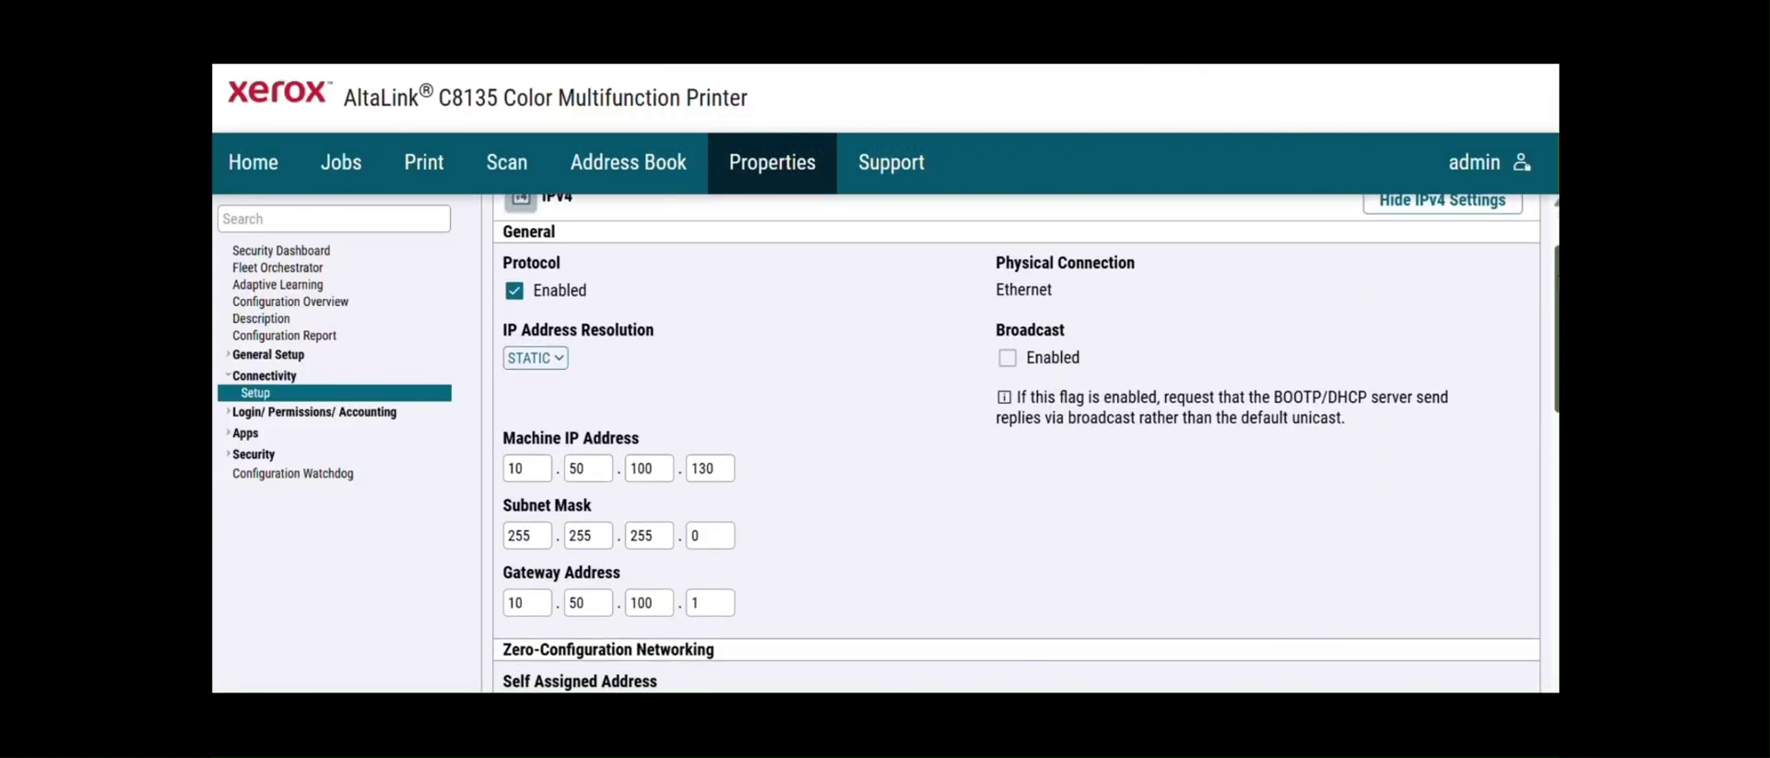
scroll(1339, 190, "up", 1)
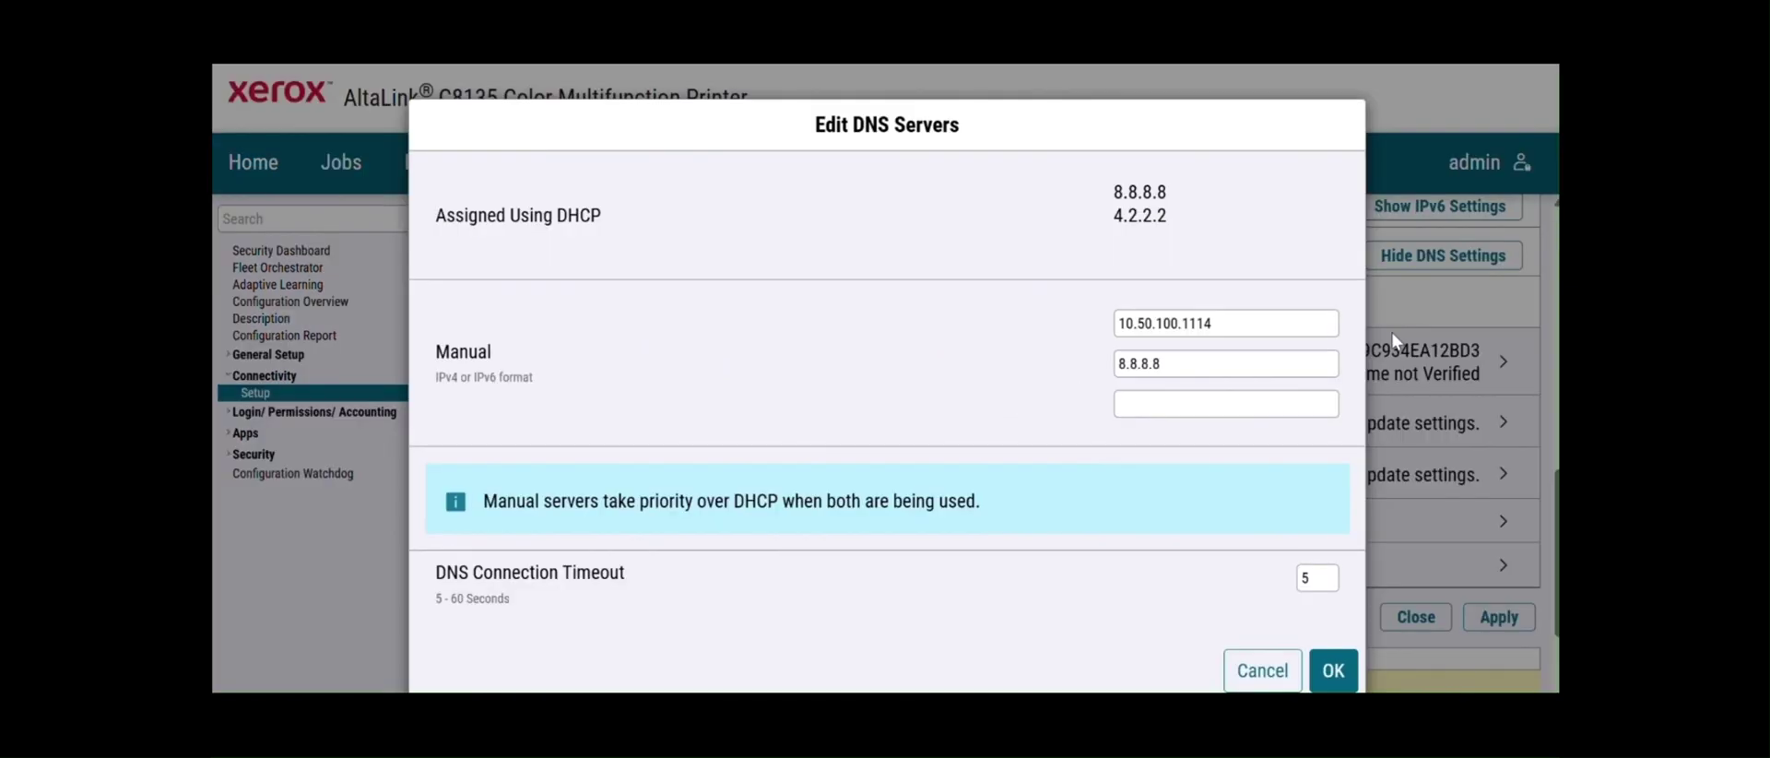
- Correct the first manual DNS server address, apply, and confirm saving the network changes
left_click(1201, 323)
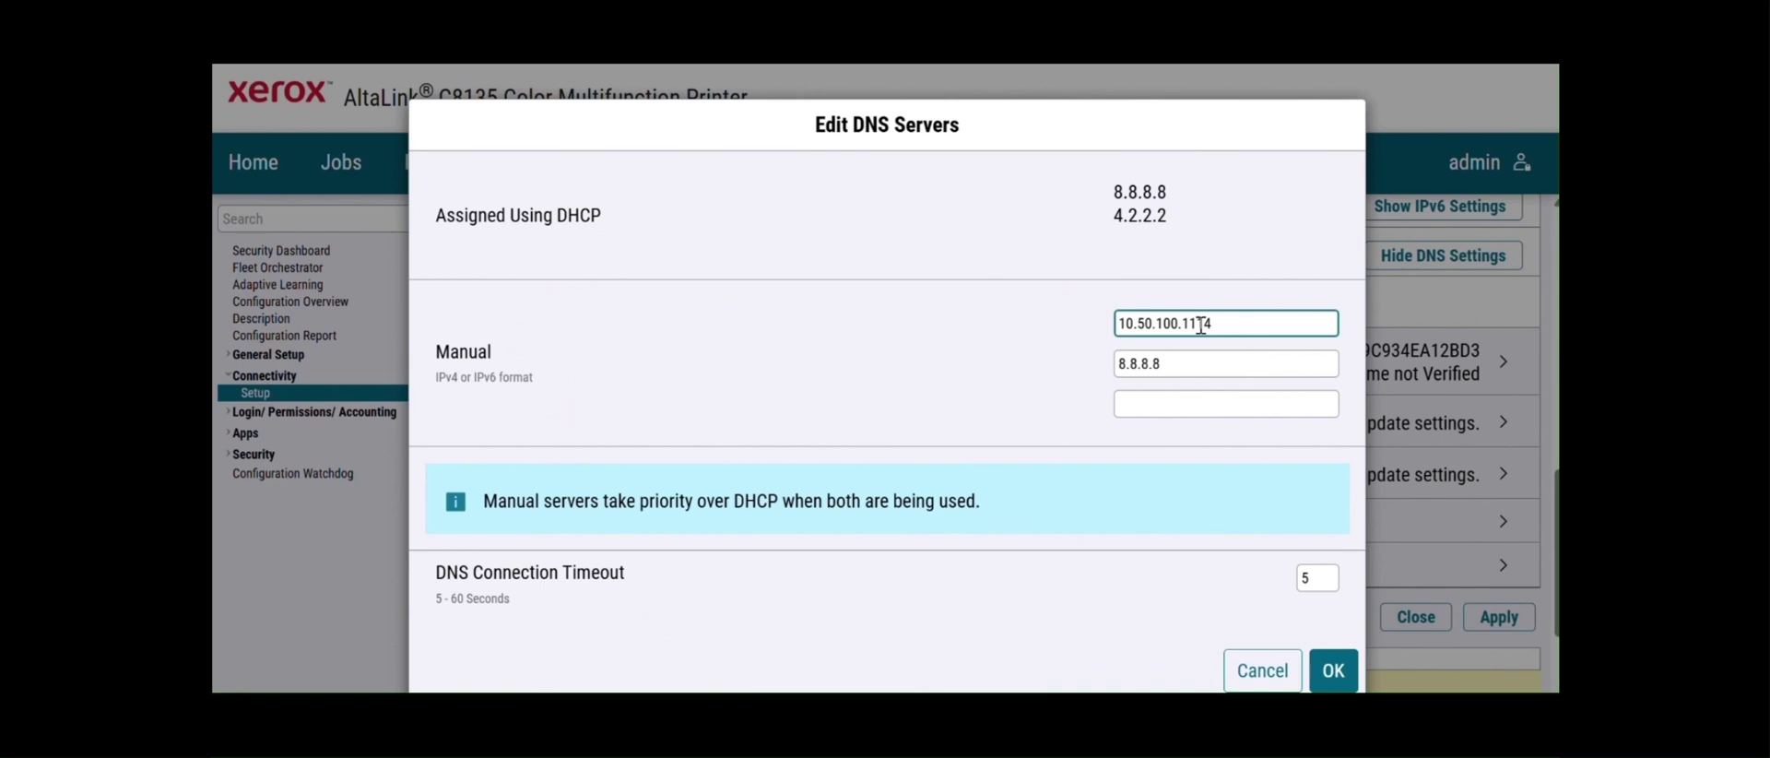
left_click(1333, 671)
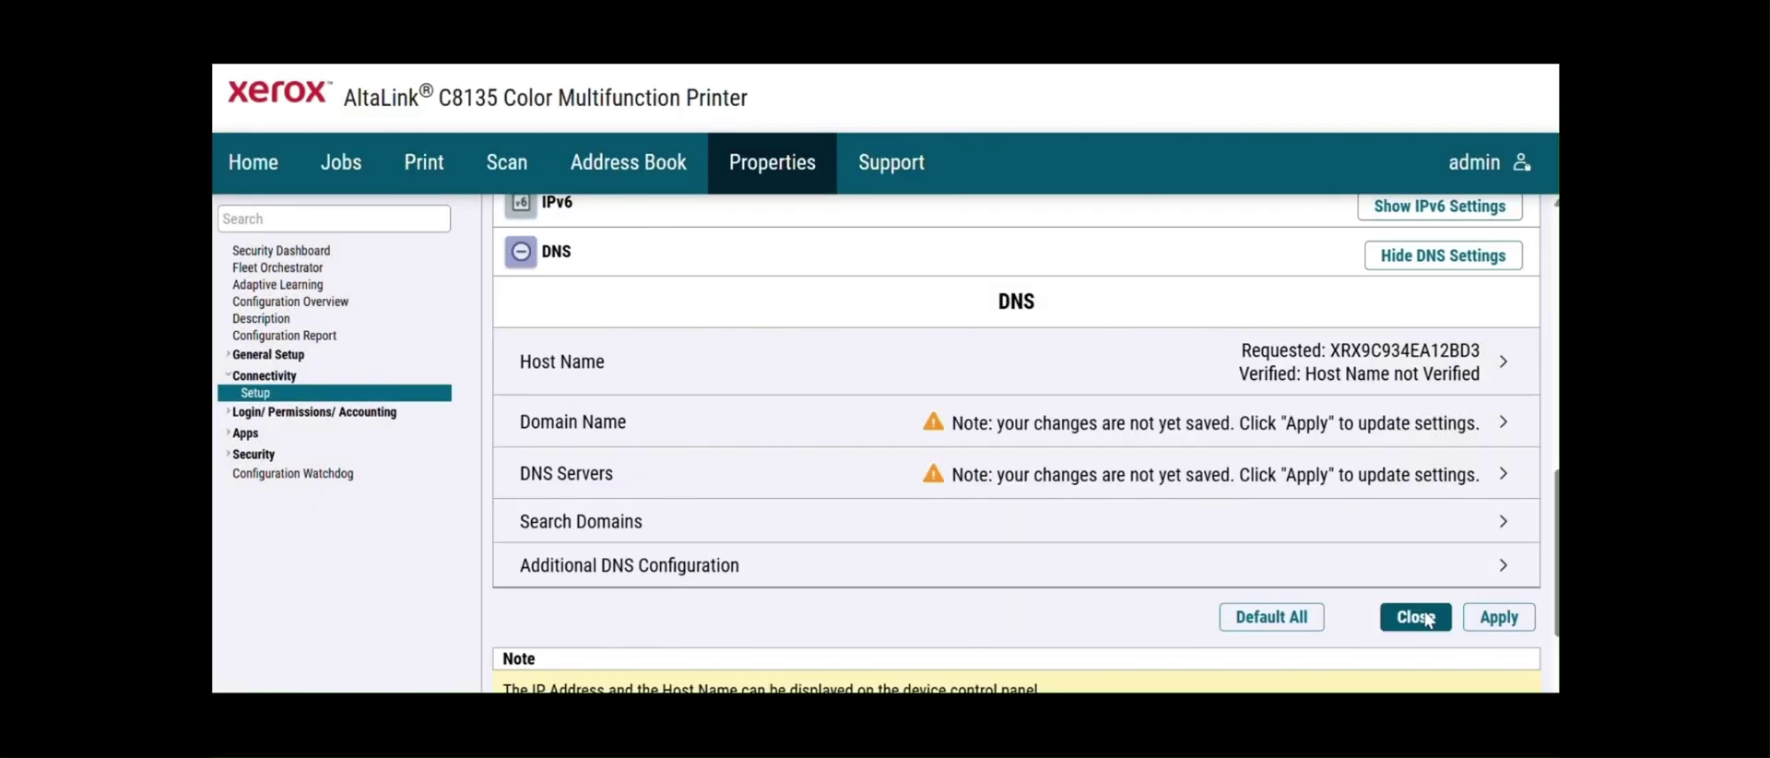
left_click(1495, 617)
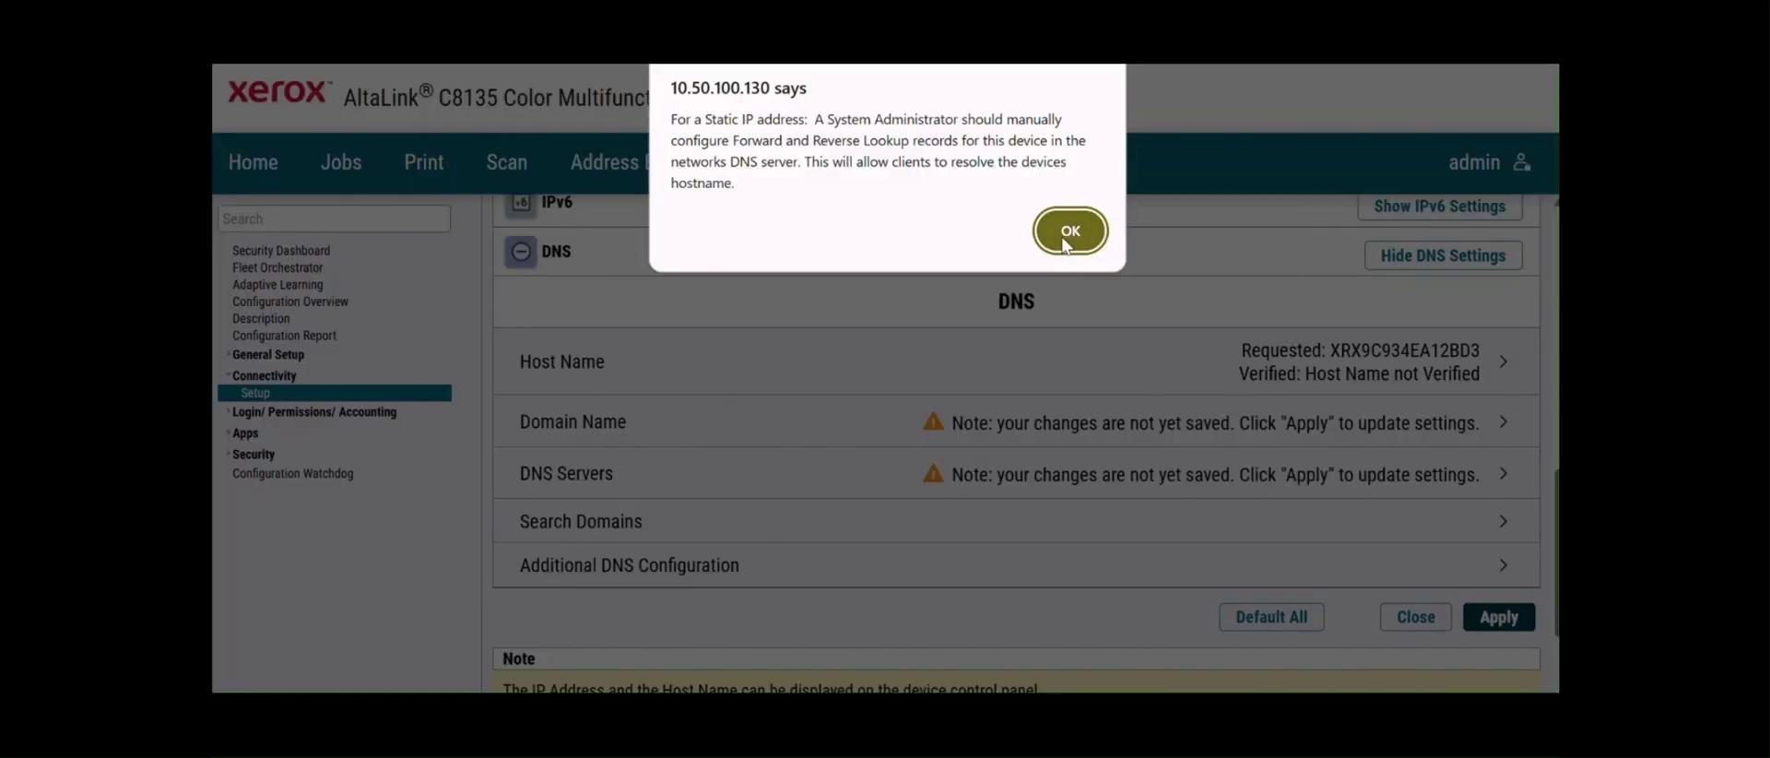
left_click(1067, 242)
left_click(987, 250)
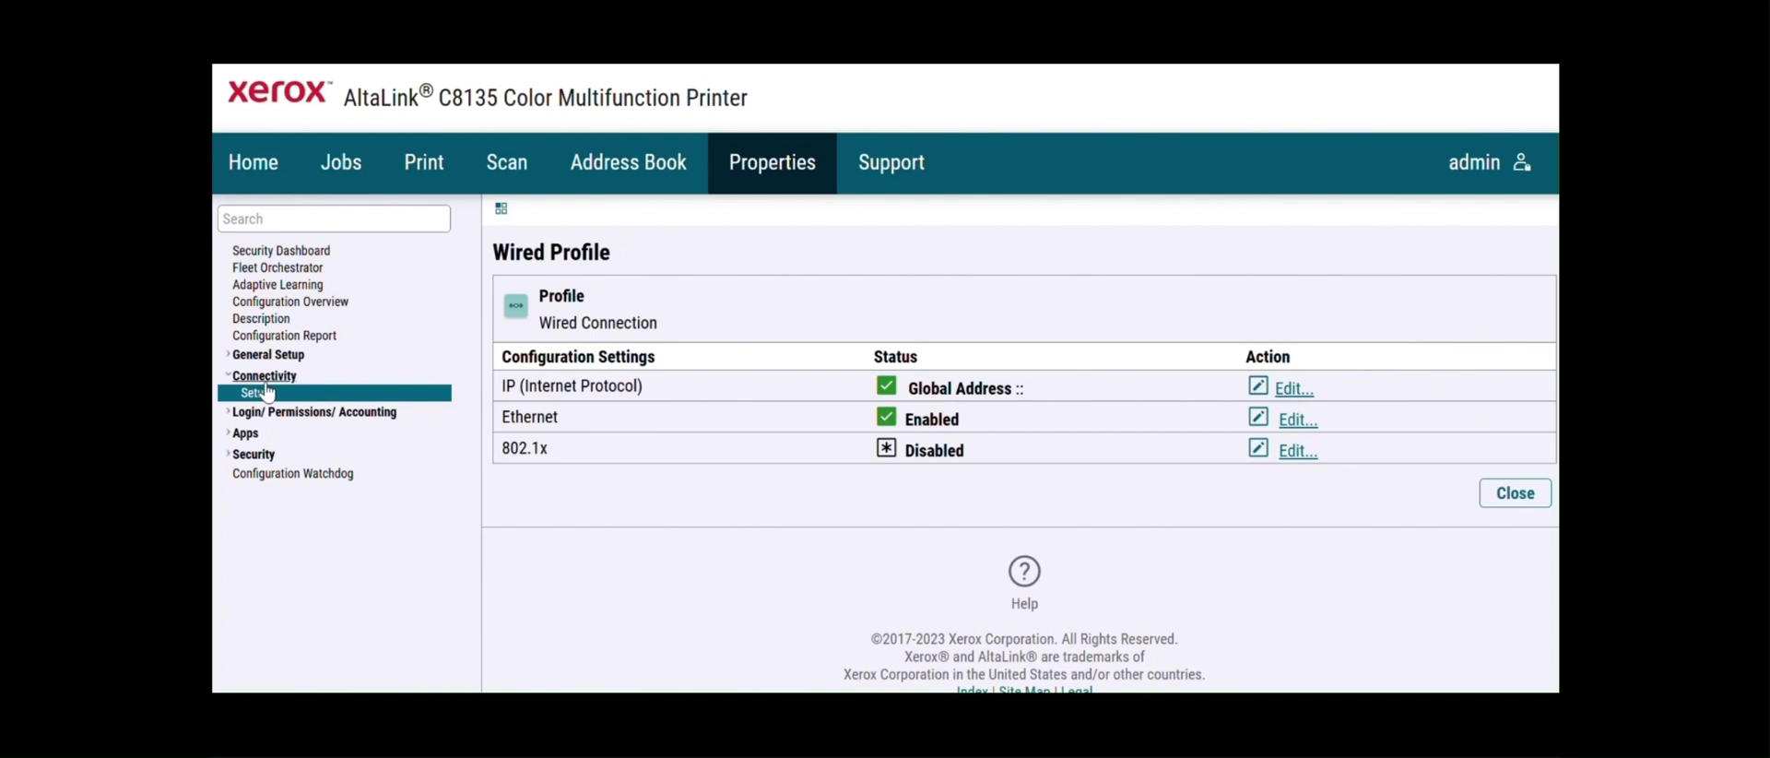
- Find and open the HTTP page and check which device certificate HTTPS uses
left_click(257, 219)
type("snmp")
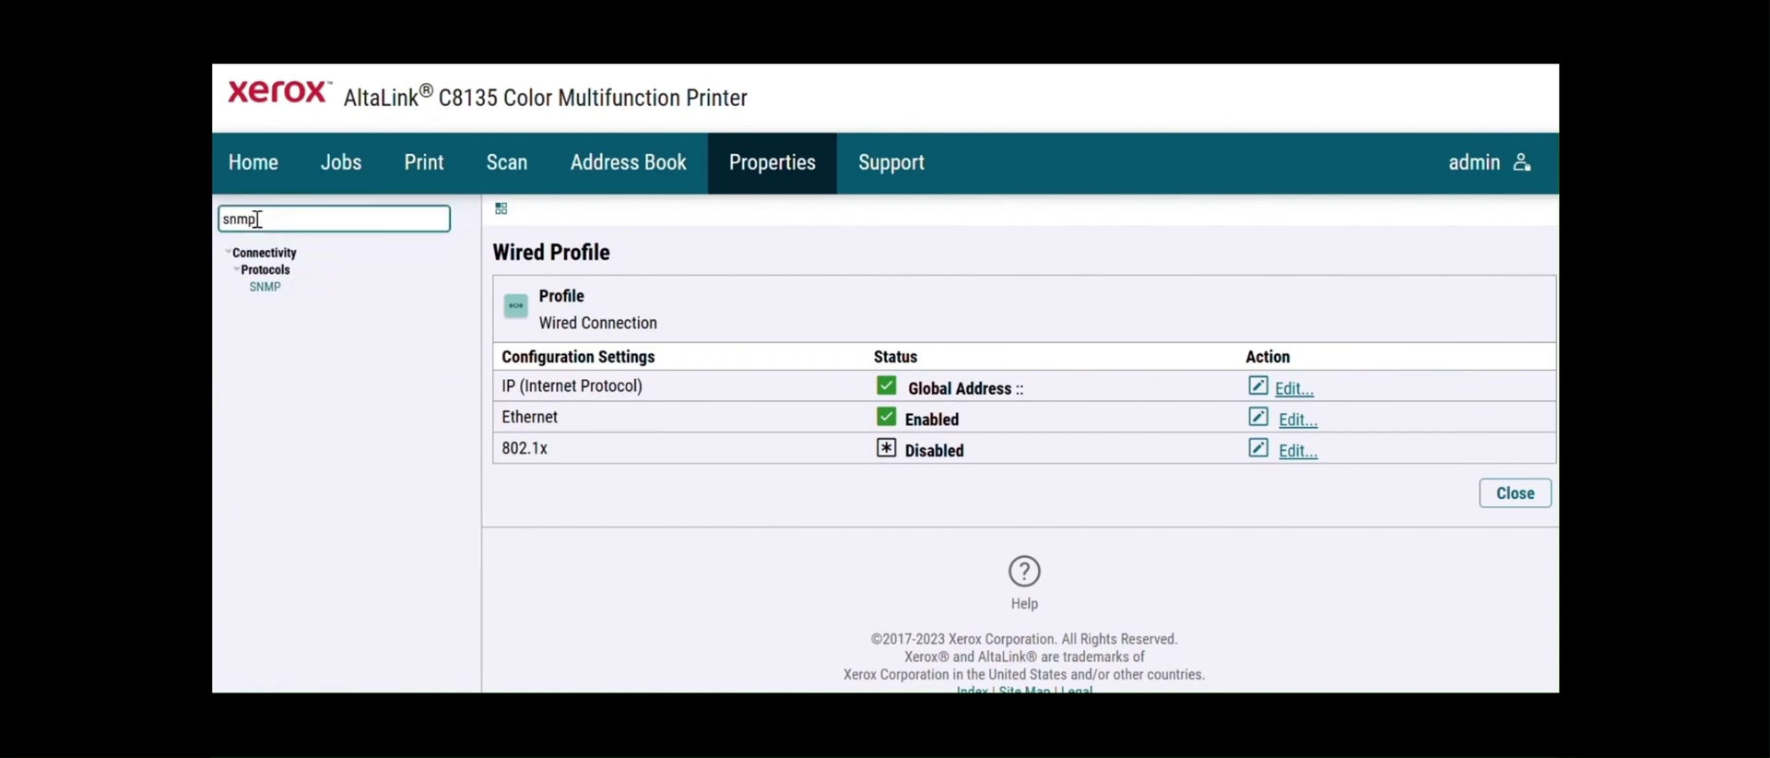
key("BackSpace")
key("BackSpace")
key("BackSpace")
key("BackSpace")
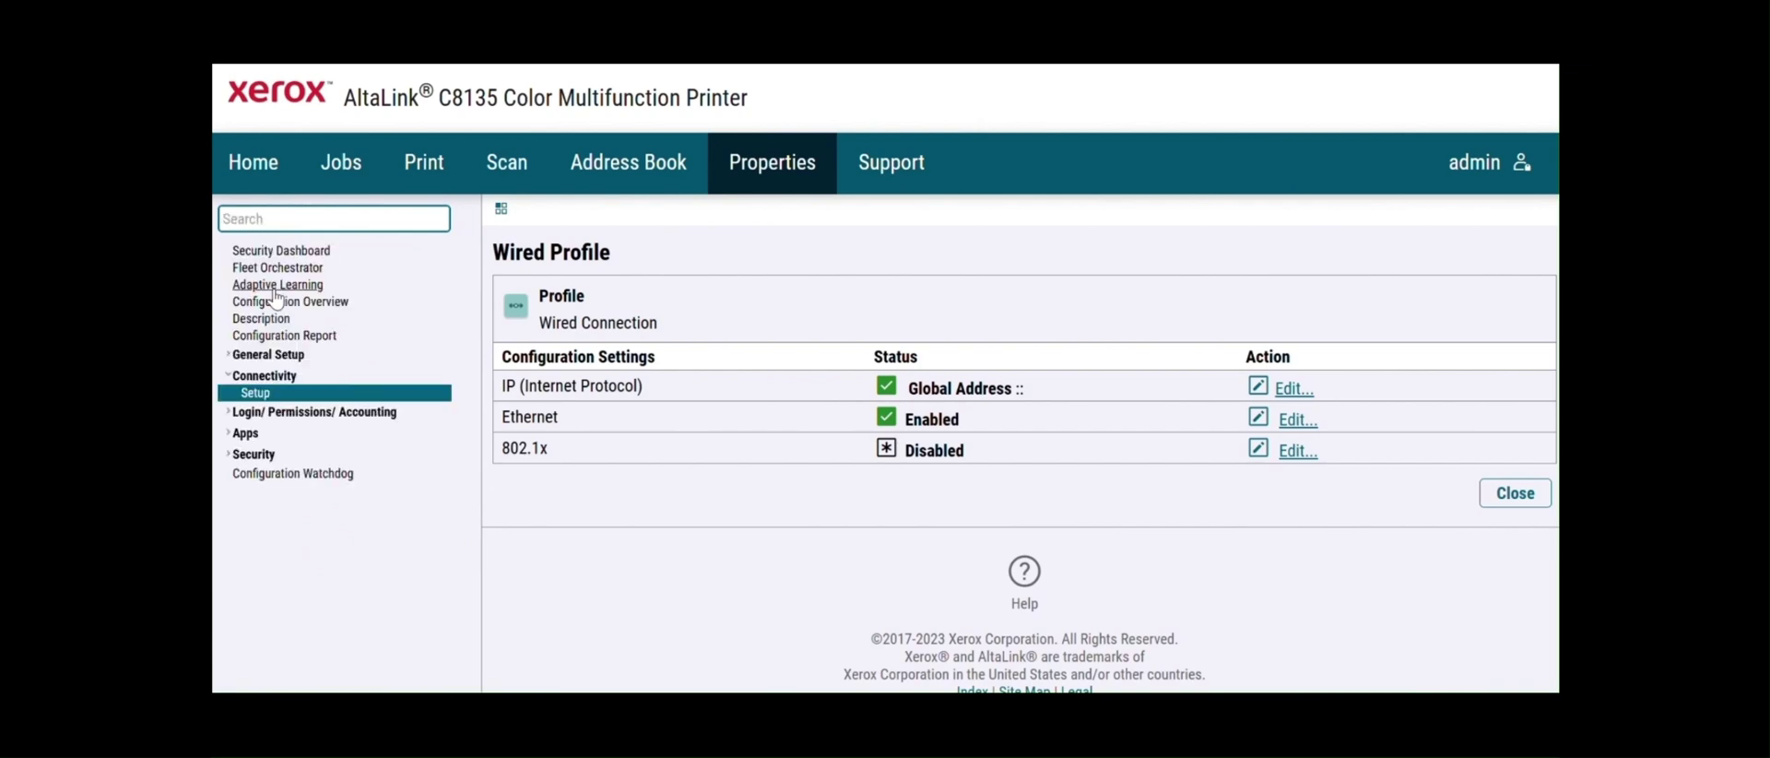
type("hht")
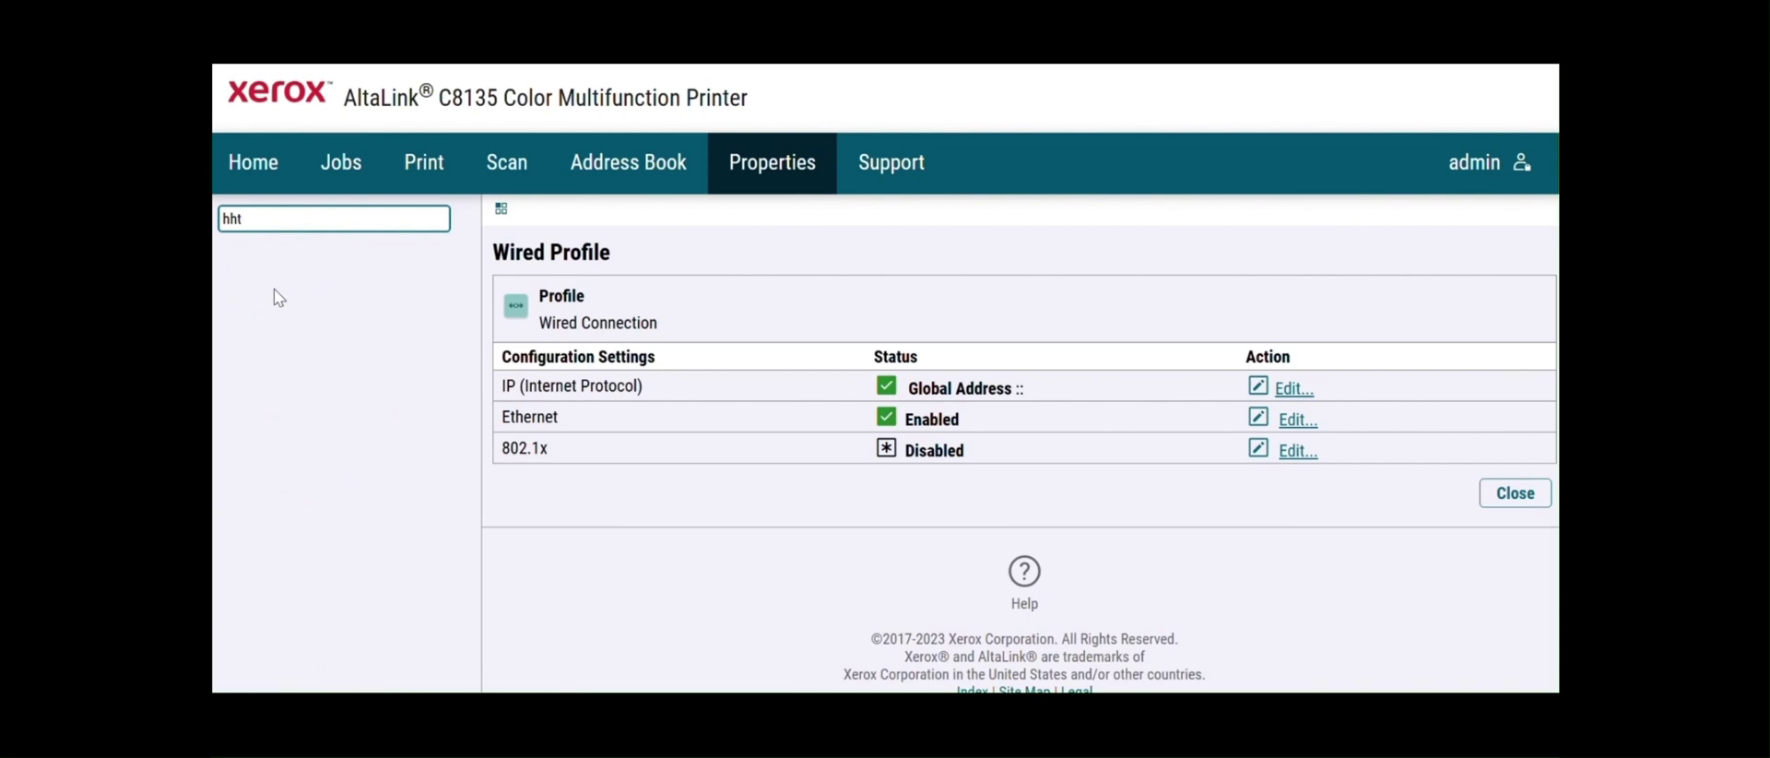
key("BackSpace")
key("BackSpace")
type("tt")
left_click(265, 288)
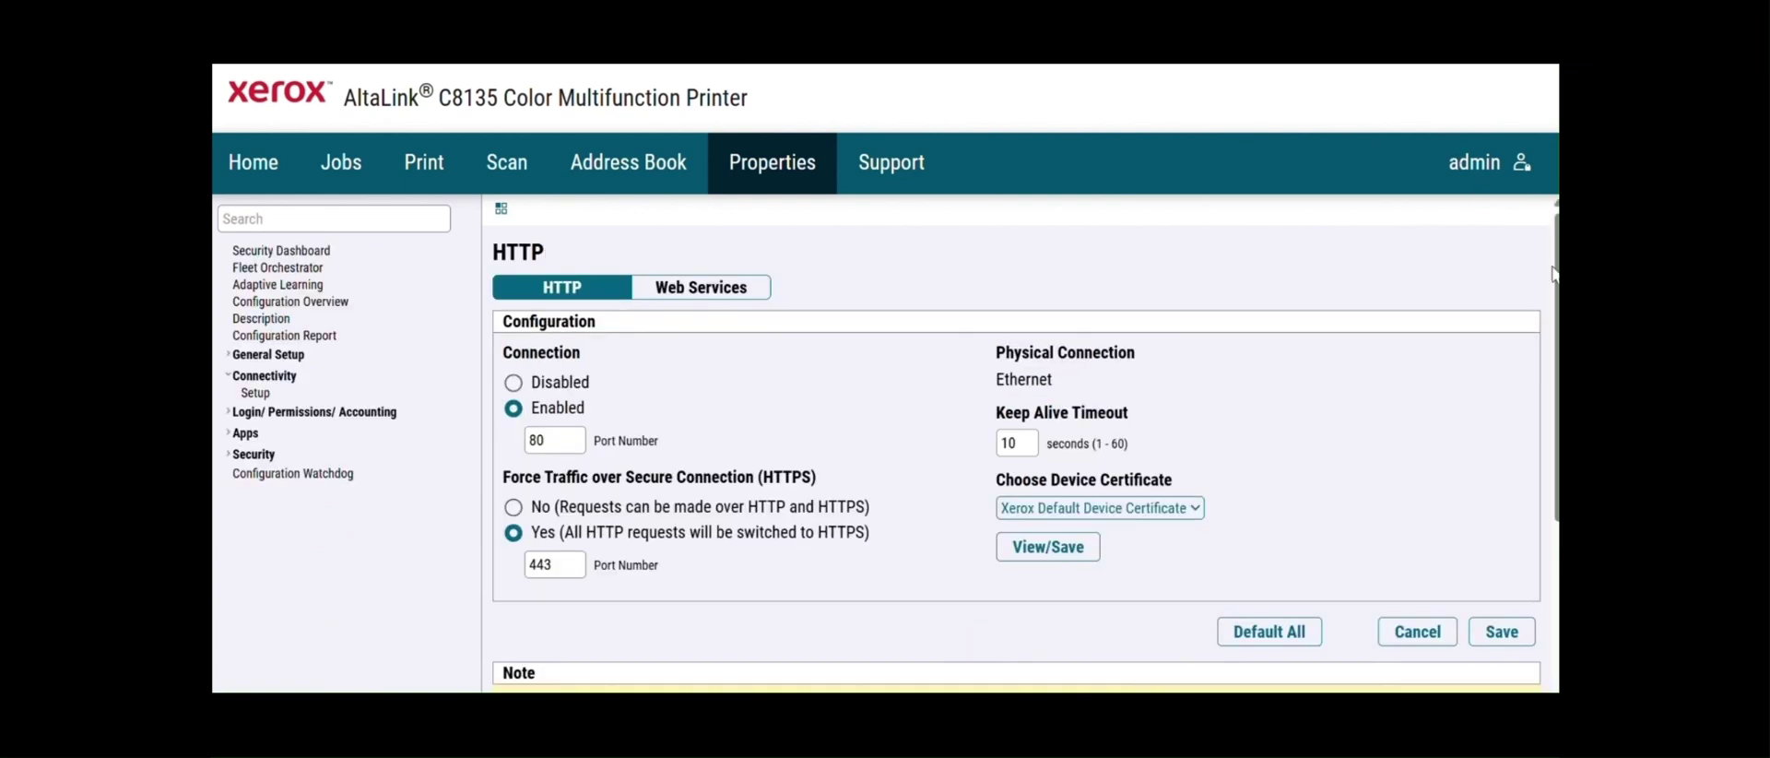
scroll(1555, 273, "down", 2)
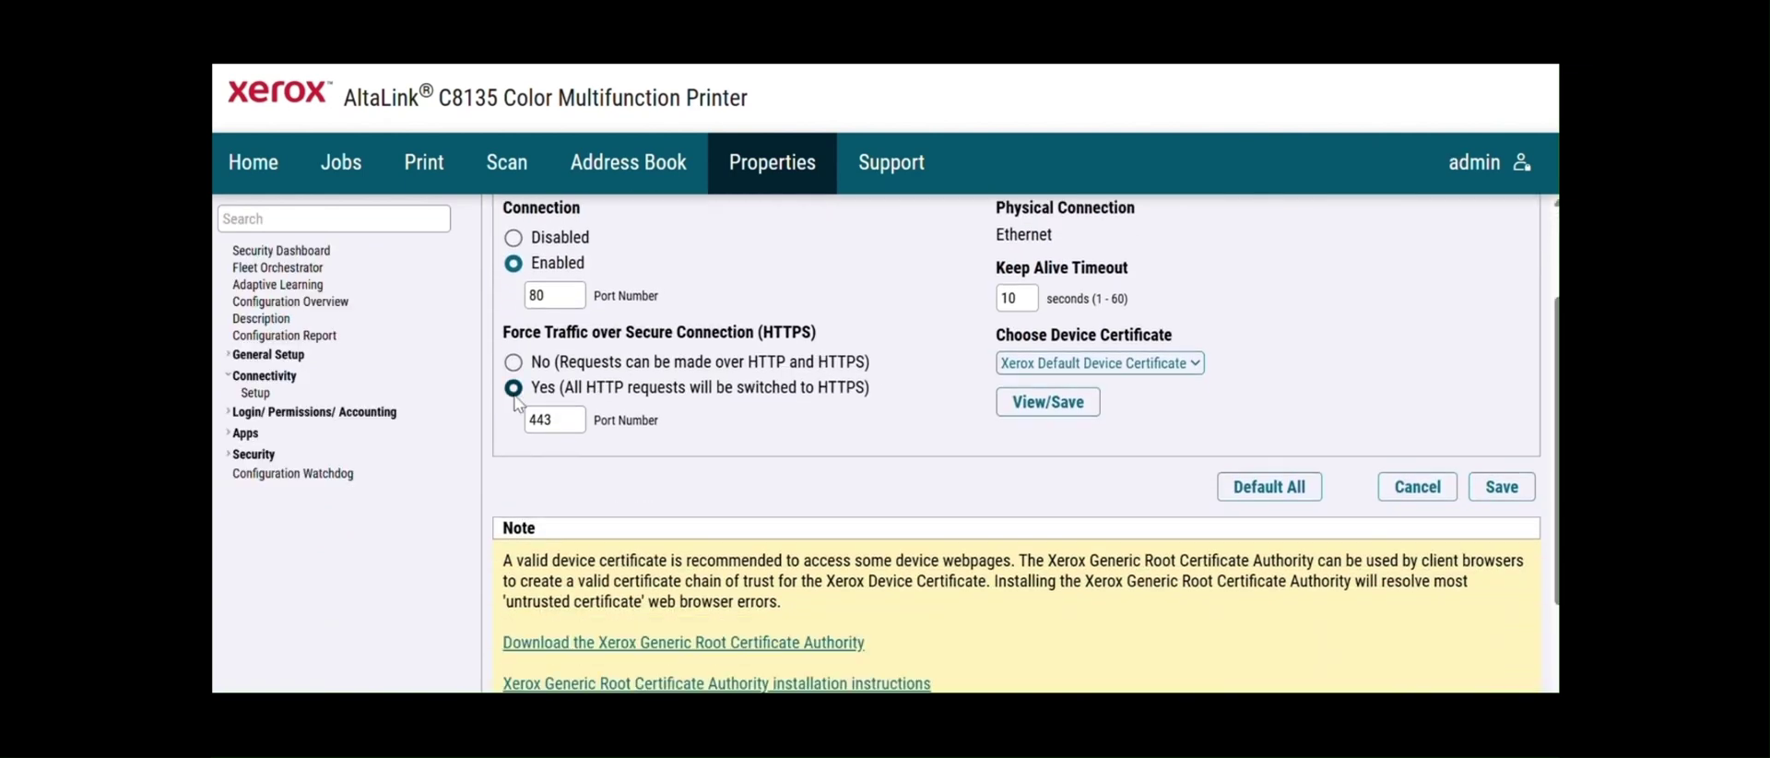
left_click(1195, 367)
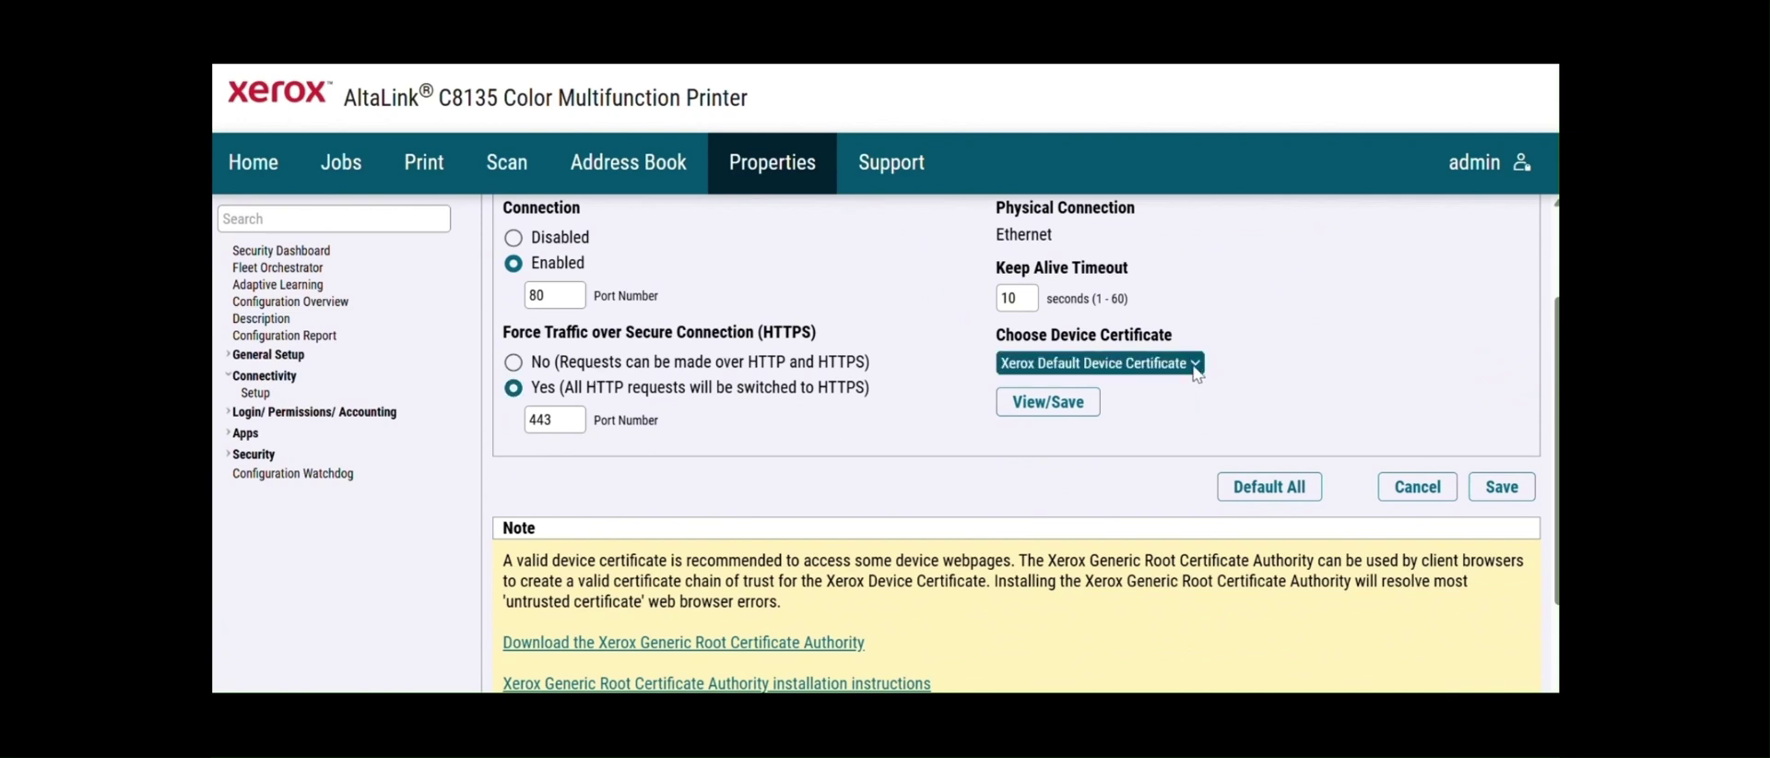
left_click(343, 220)
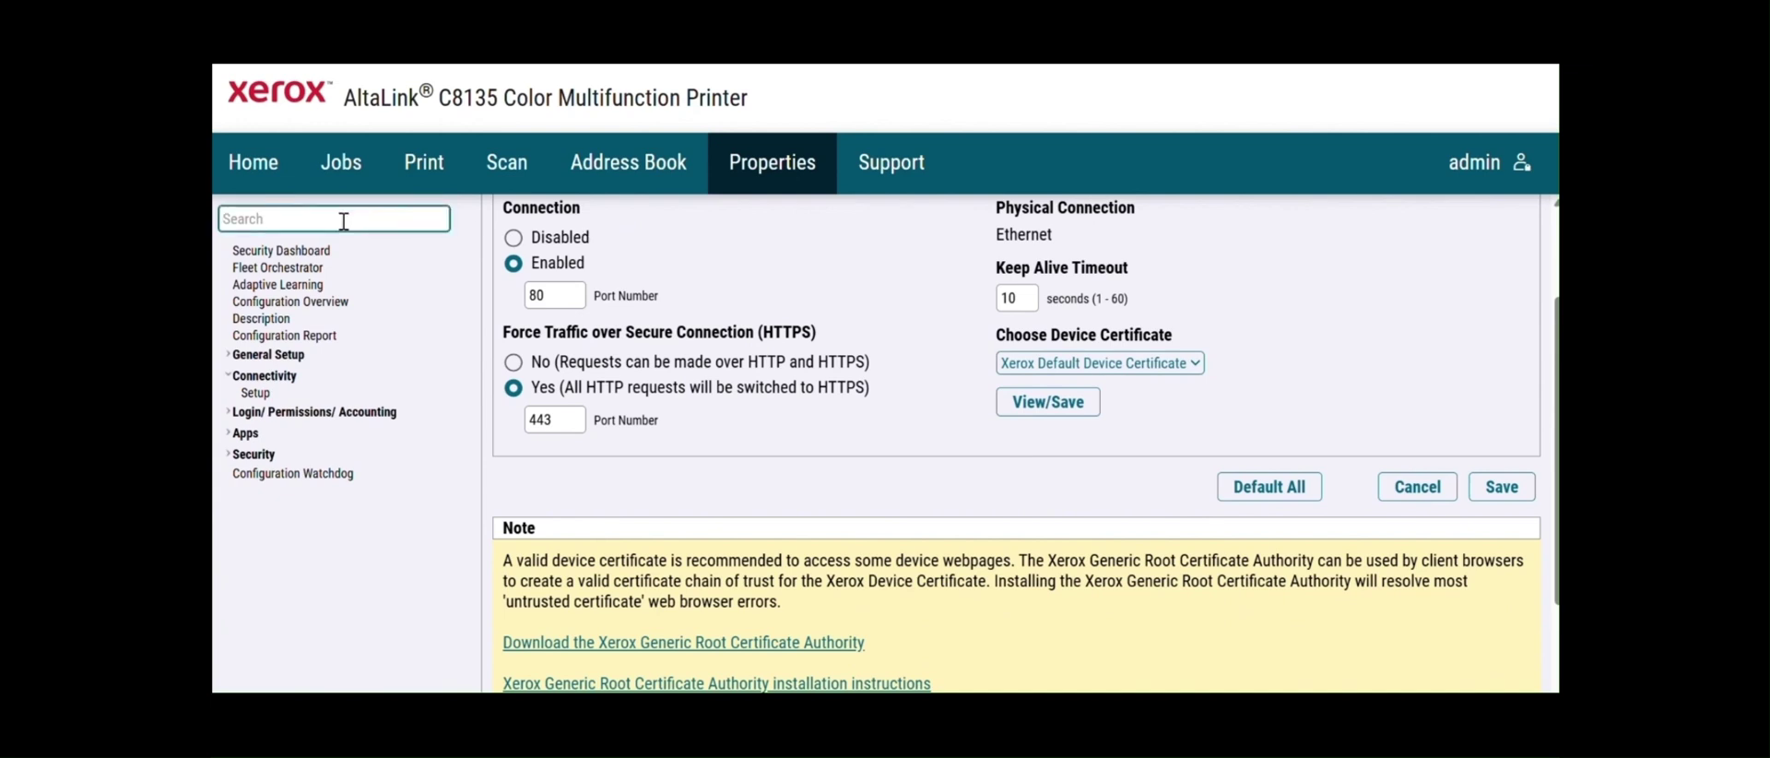
- Search 'cert', open Security Certificates, and begin a new Xerox Device Certificate, reviewing its defaults
type("cert")
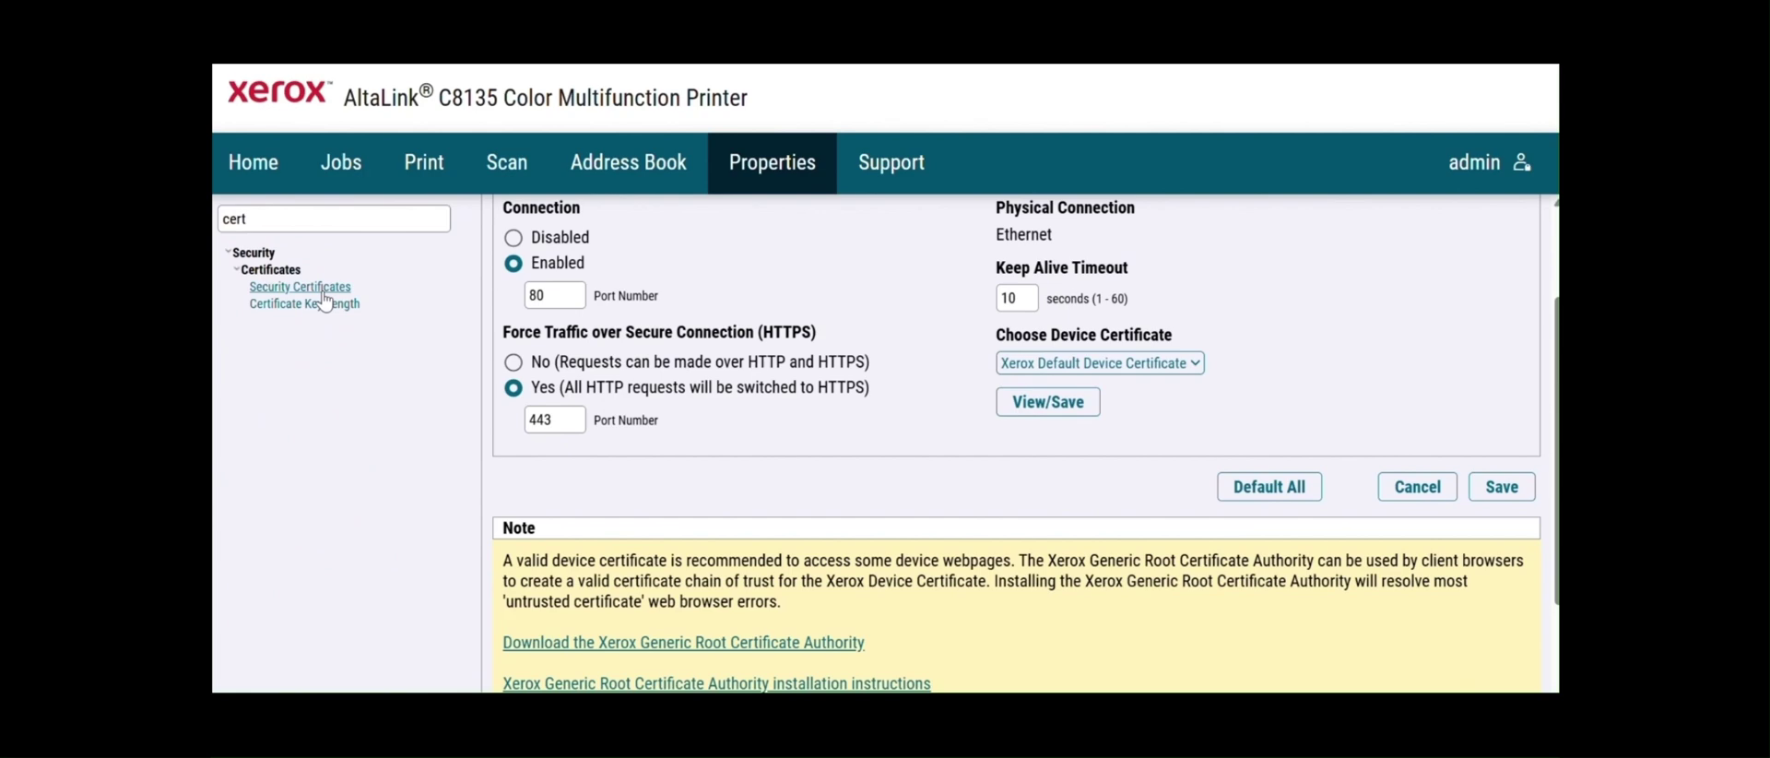
left_click(322, 289)
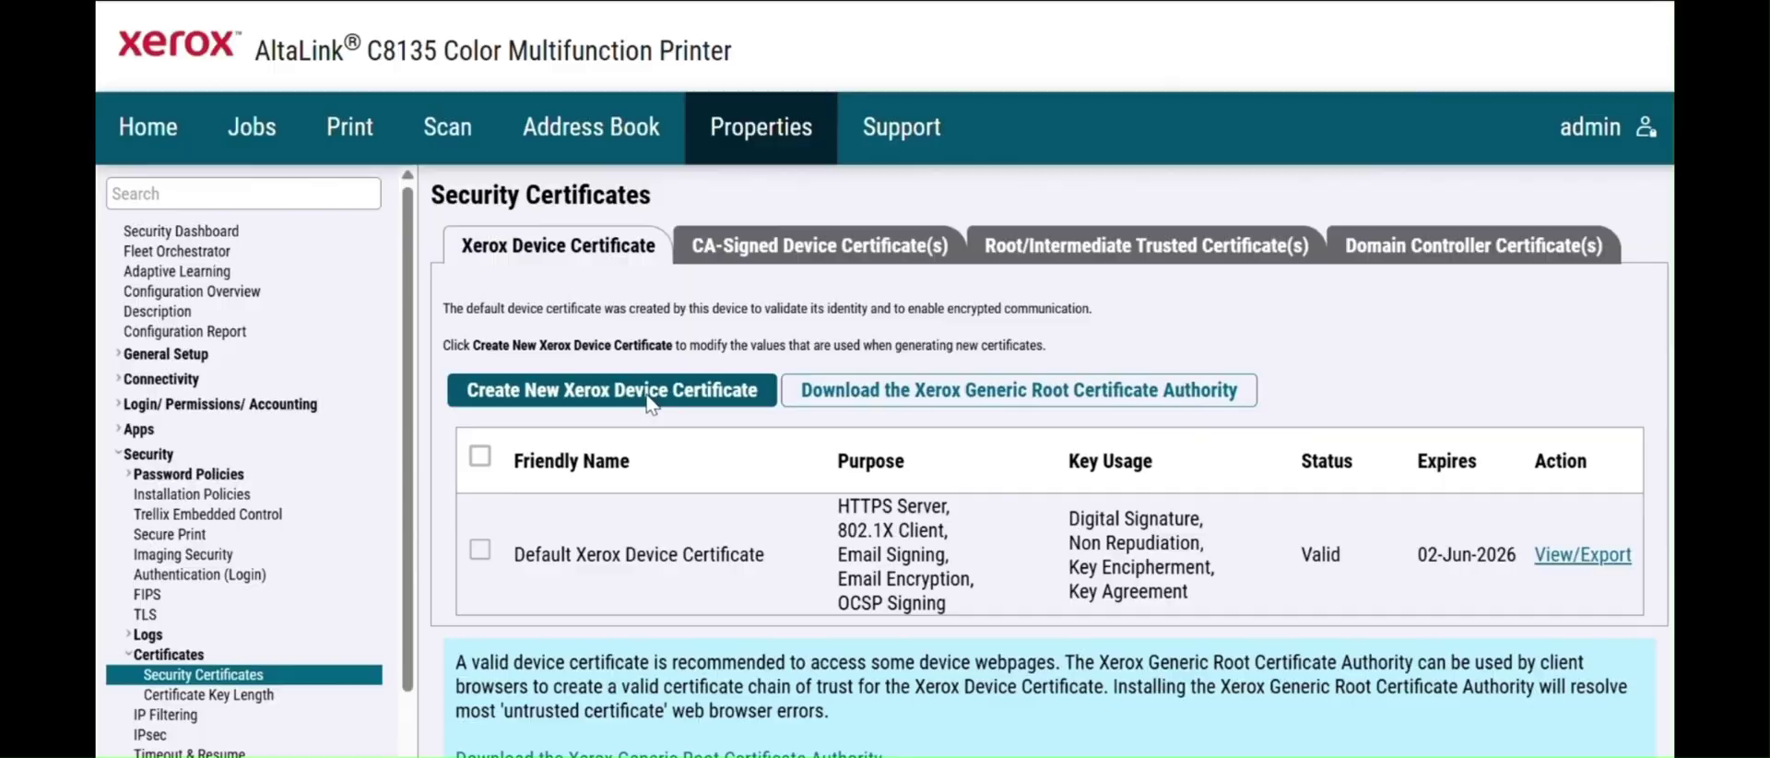
left_click(616, 390)
left_click(1025, 223)
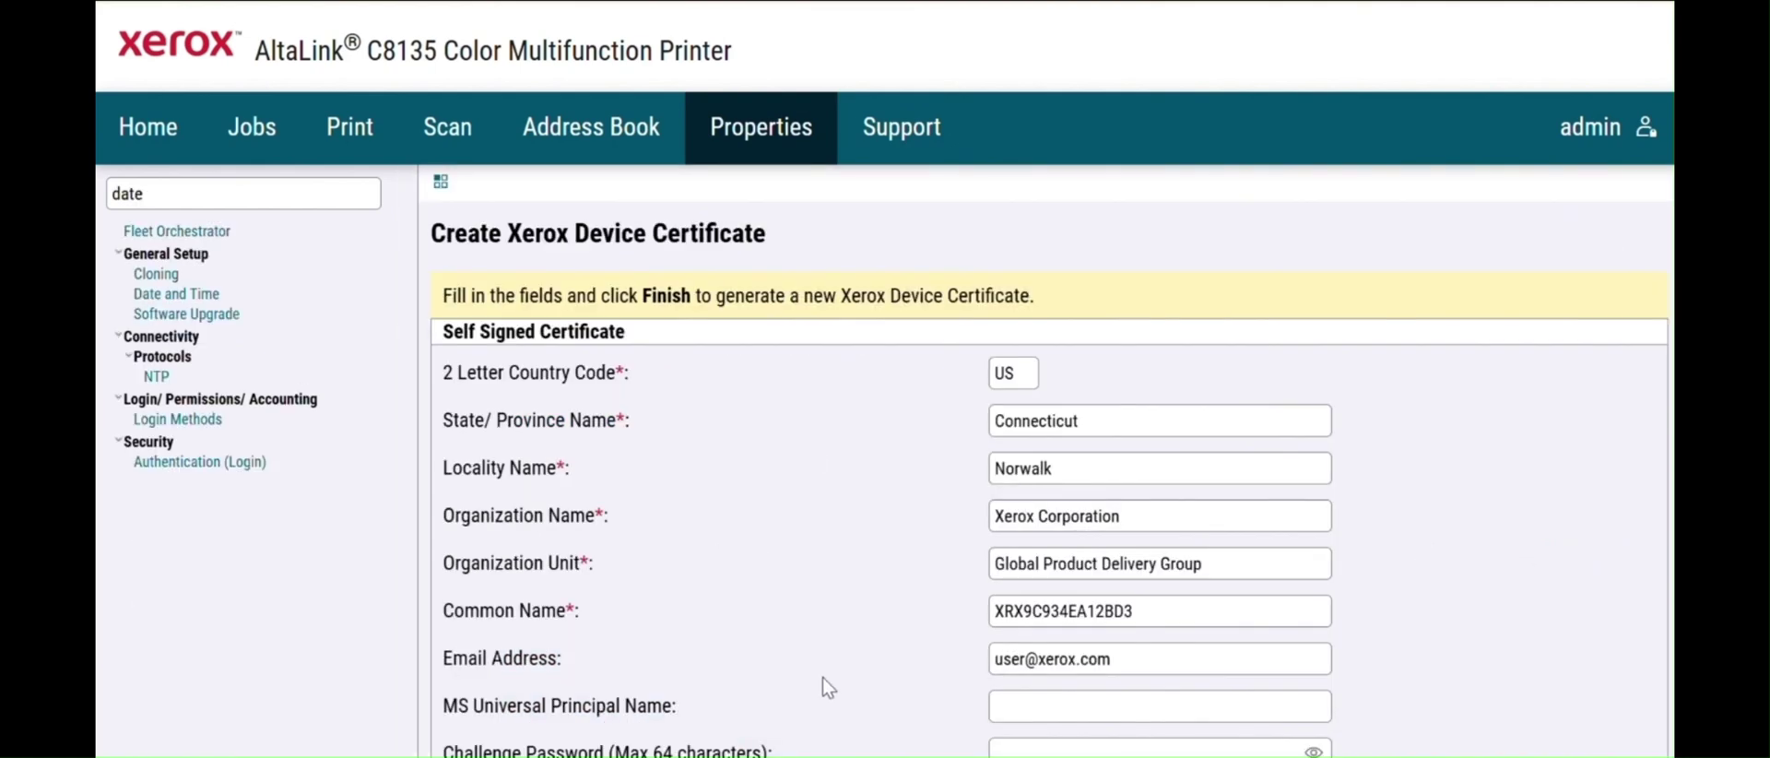
scroll(1046, 461, "down", 4)
scroll(1046, 461, "up", 2)
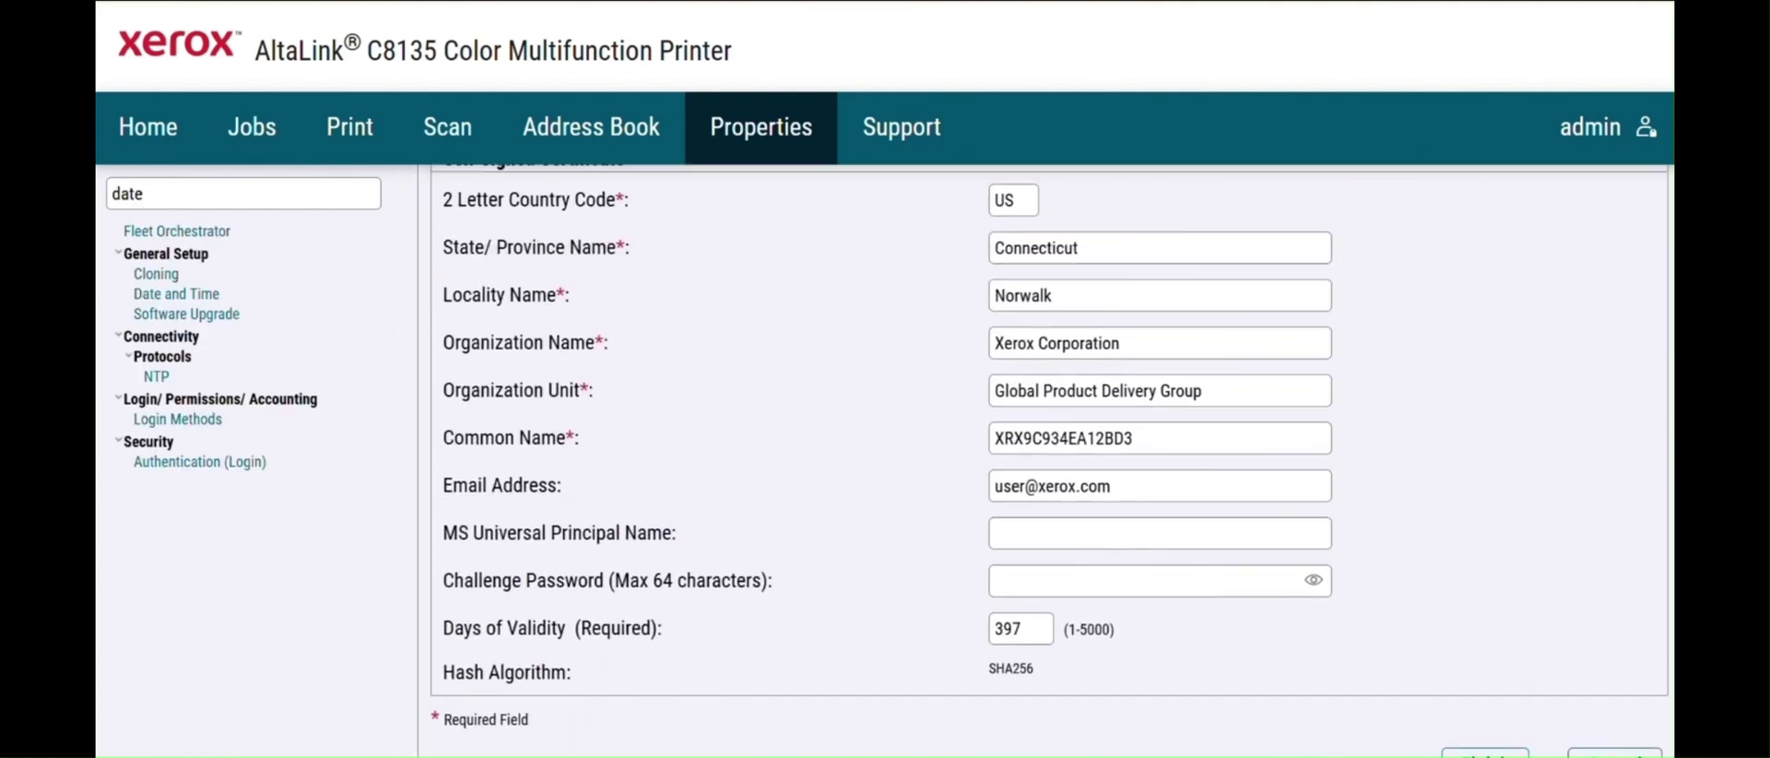
scroll(1047, 461, "down", 1)
scroll(1046, 461, "up", 3)
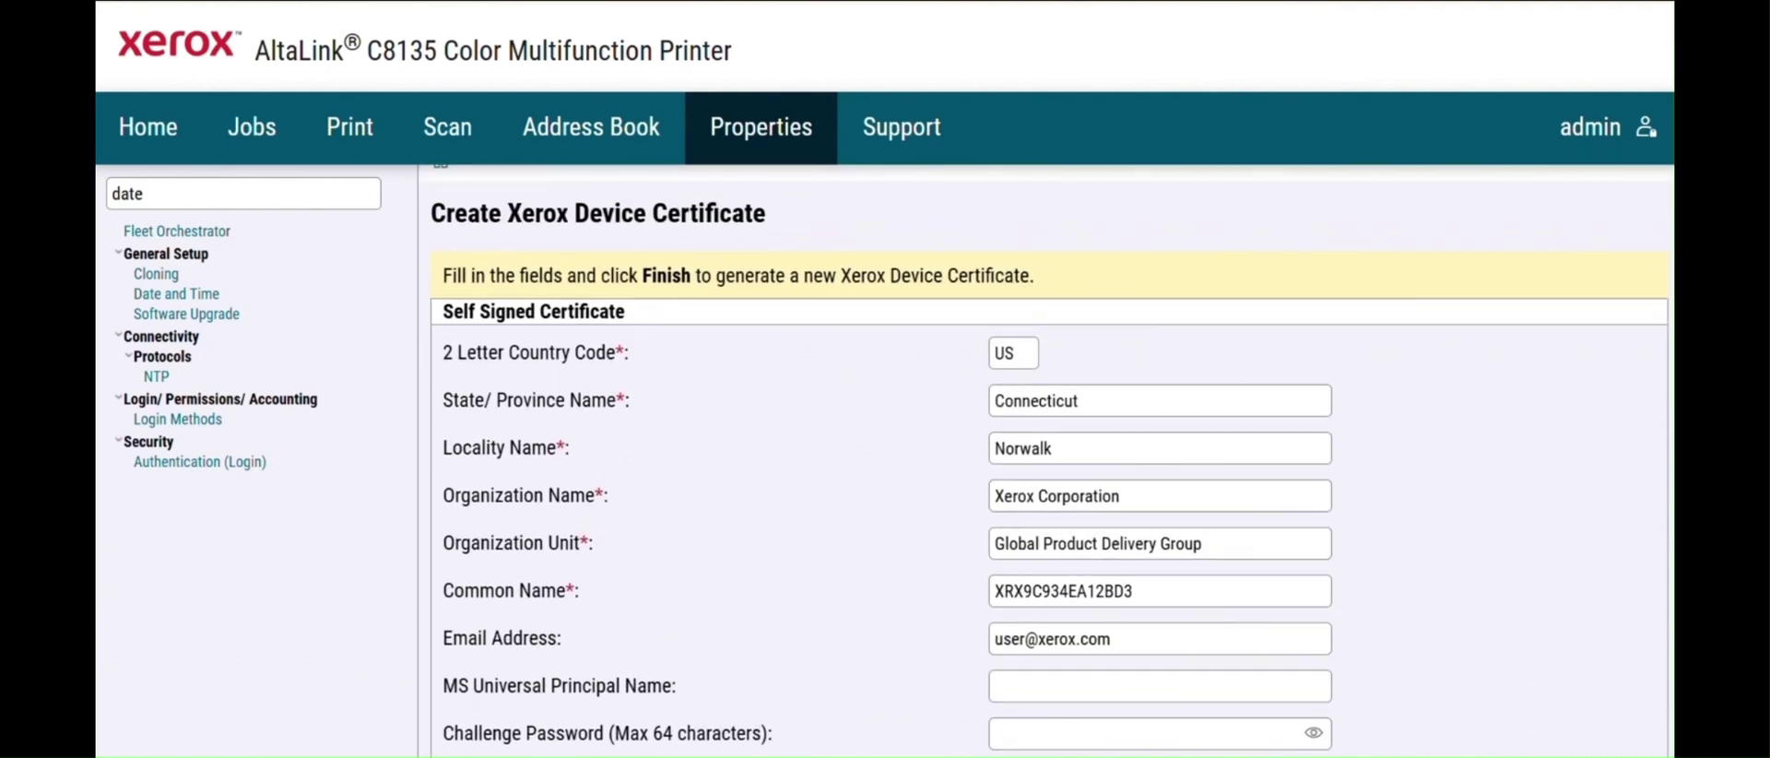
- Set Date and Time Setup to Manual (NTP Disabled) and apply it
left_click(184, 294)
left_click(724, 308)
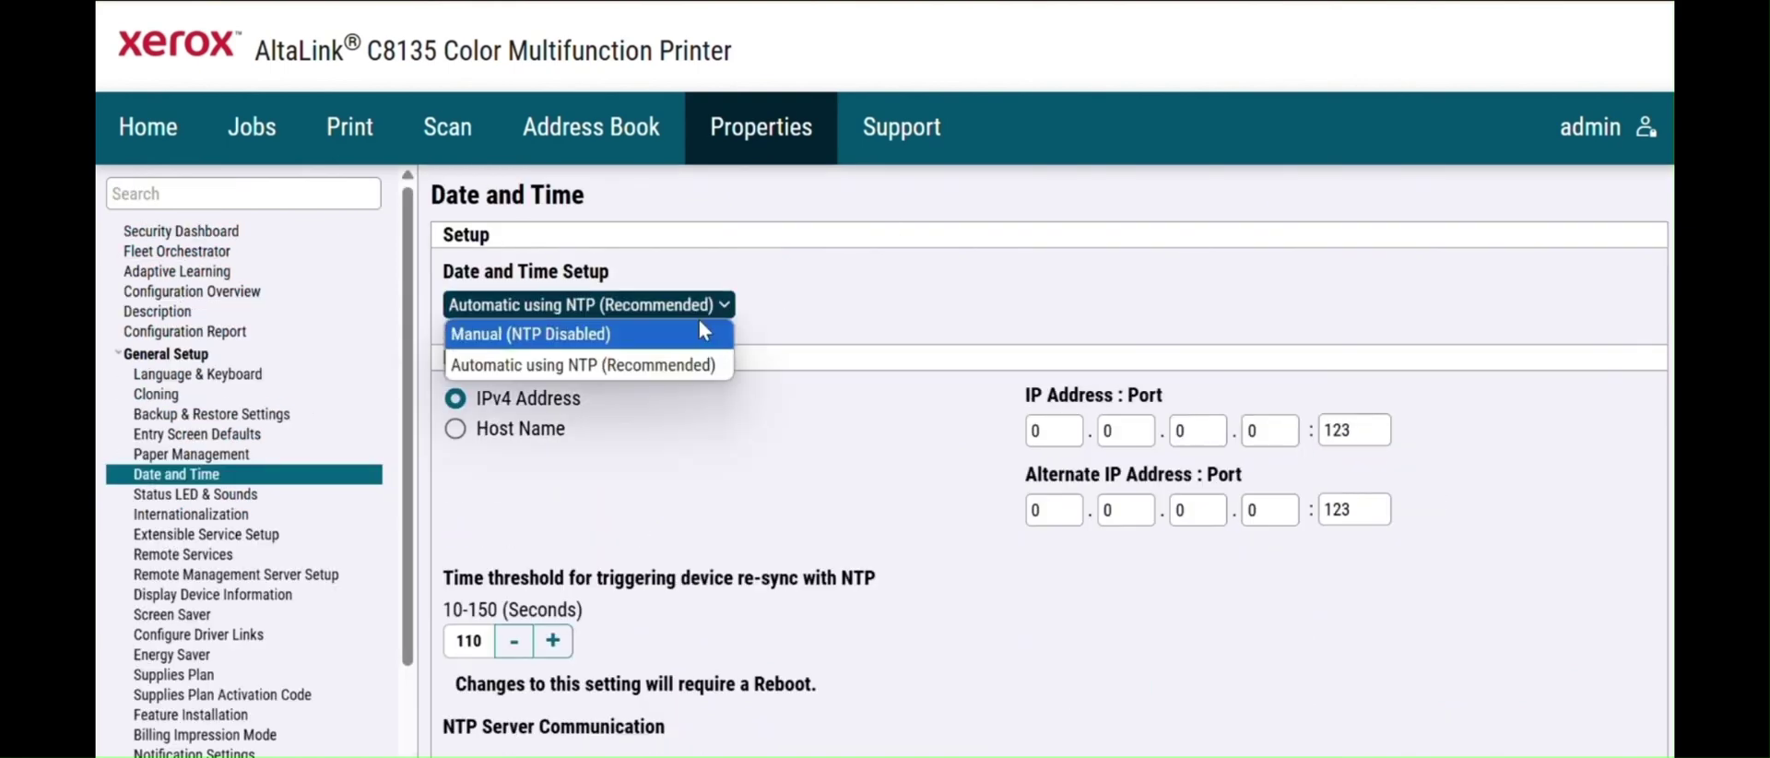
left_click(698, 332)
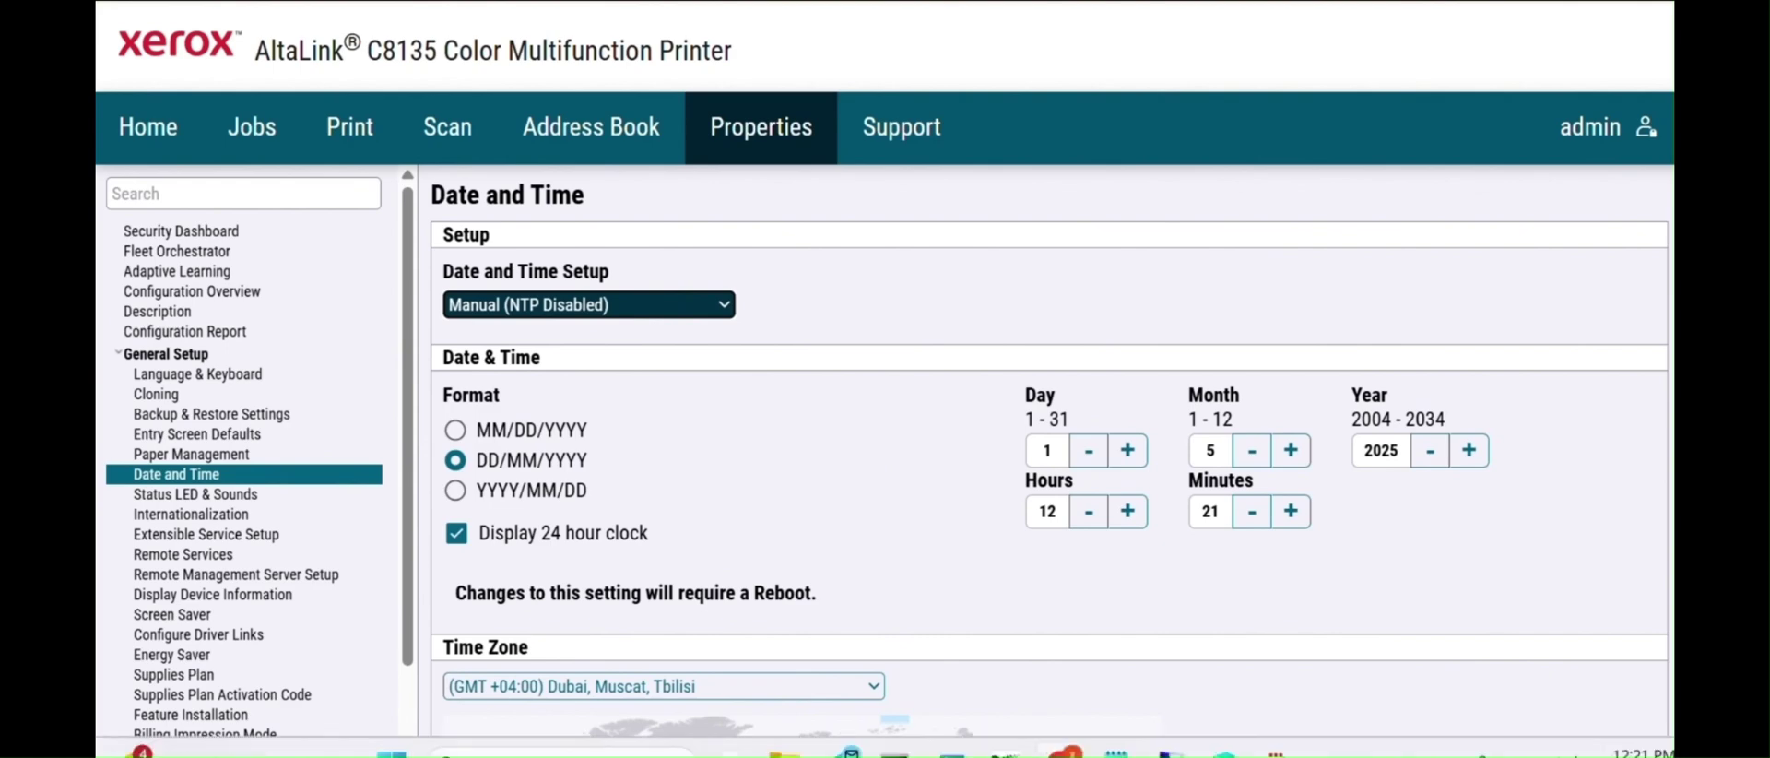
mouse_move(1641, 752)
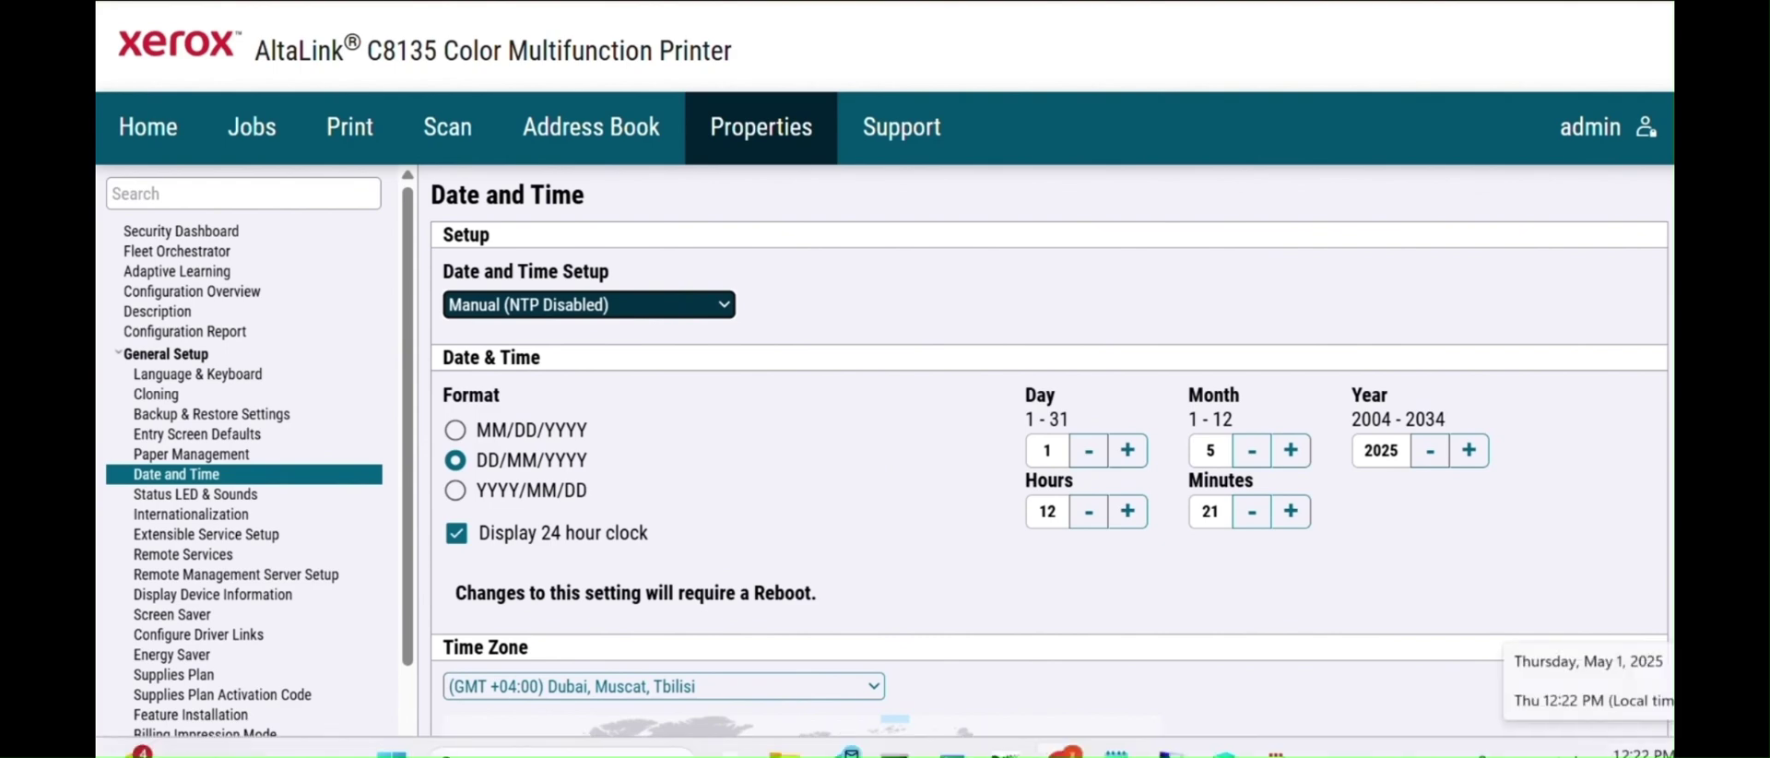
scroll(1049, 461, "down", 6)
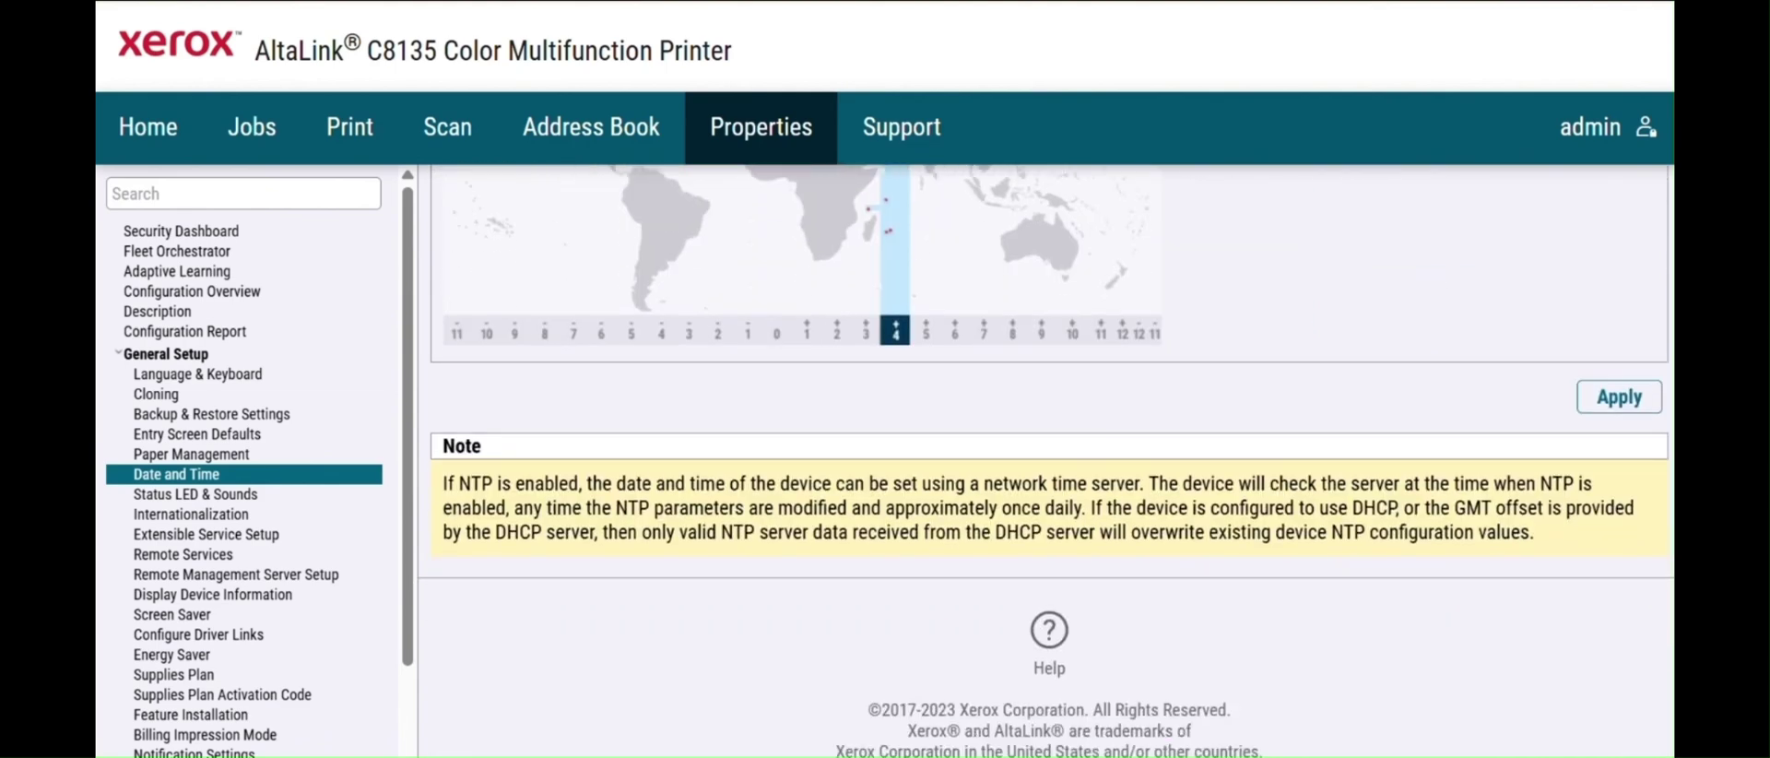
left_click(1622, 401)
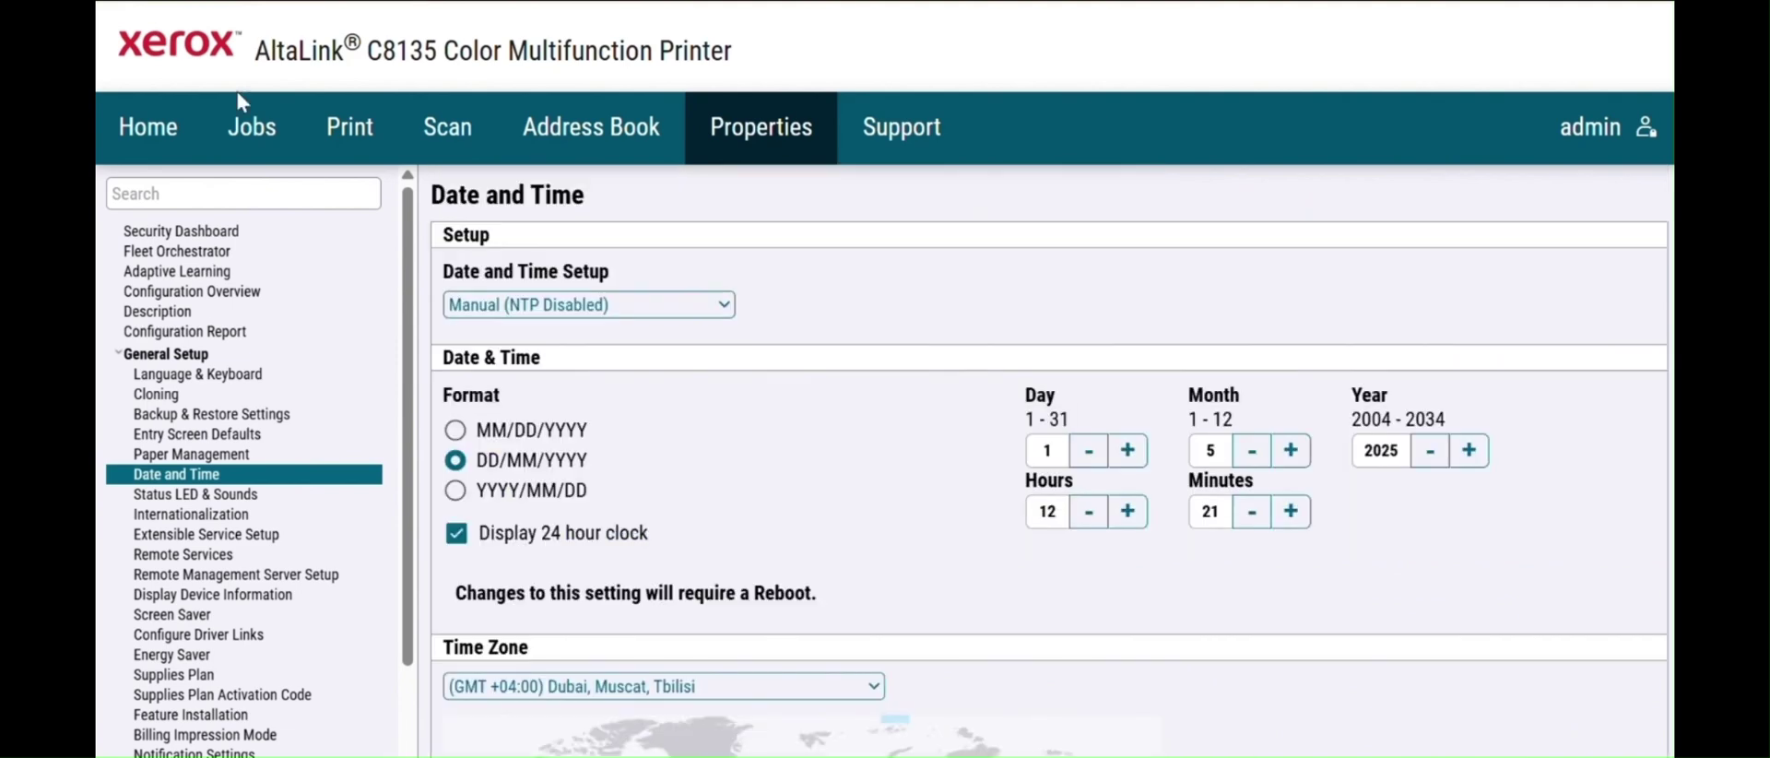
left_click(199, 202)
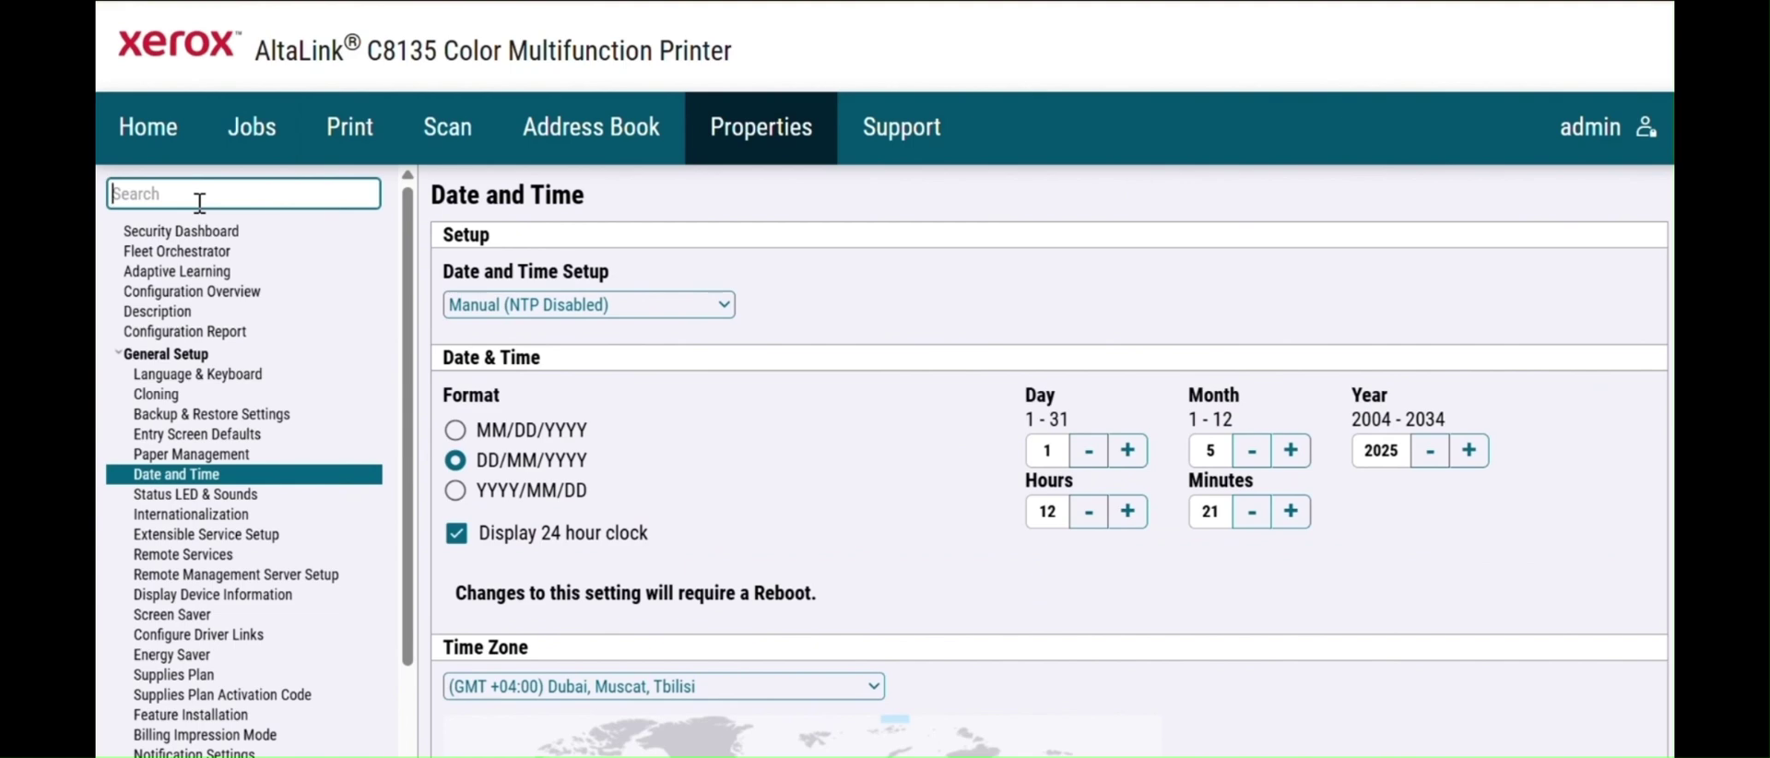
- Search 'snmp', open the SNMP page and edit the SNMP v1/v2c properties
type("snmp")
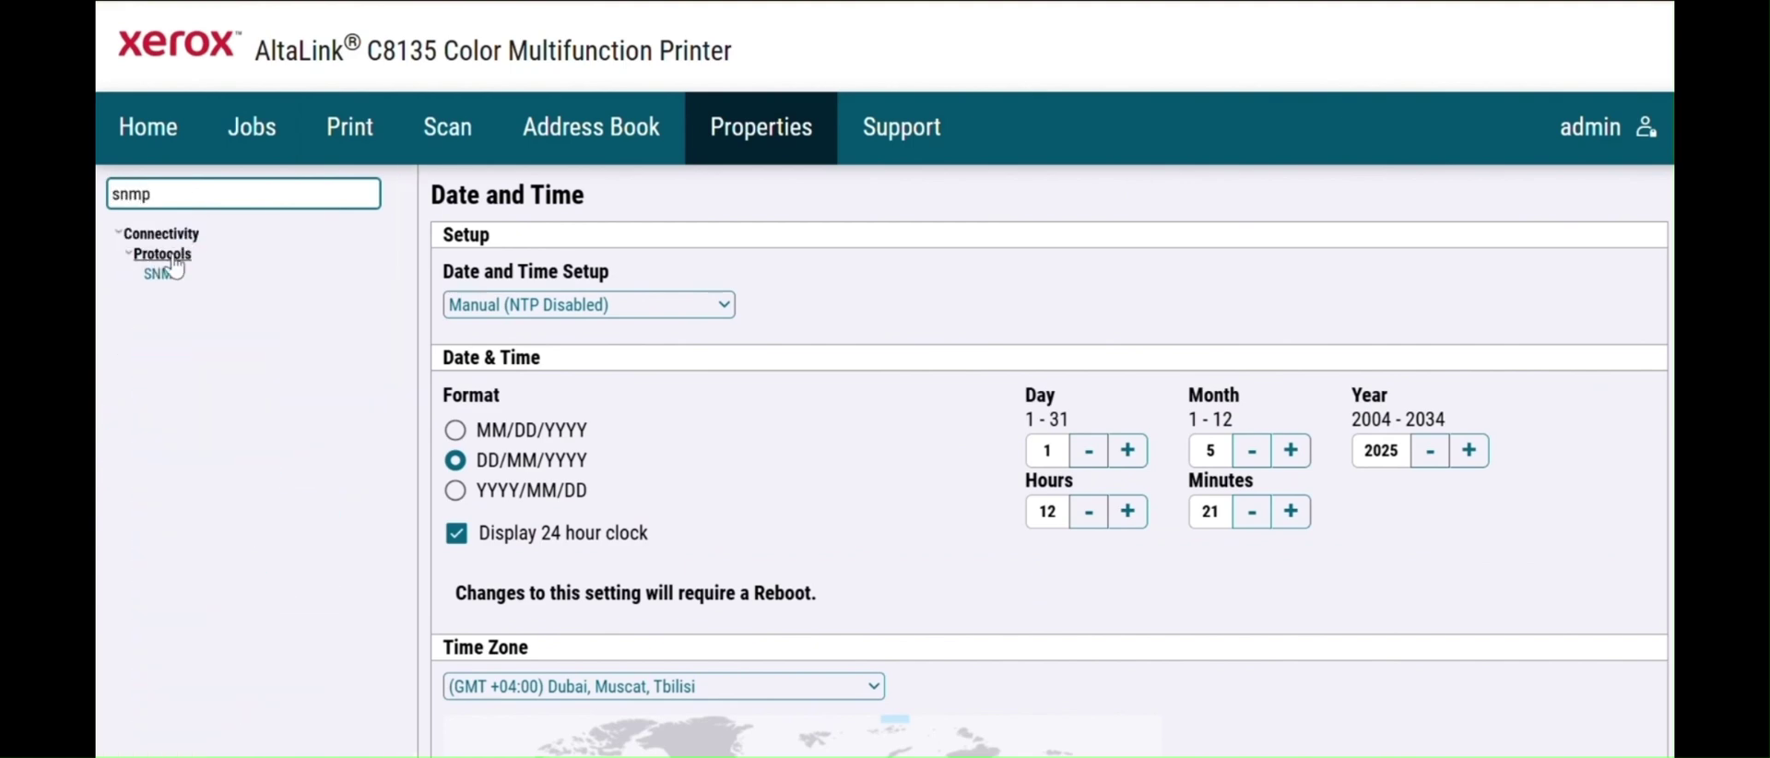
left_click(163, 277)
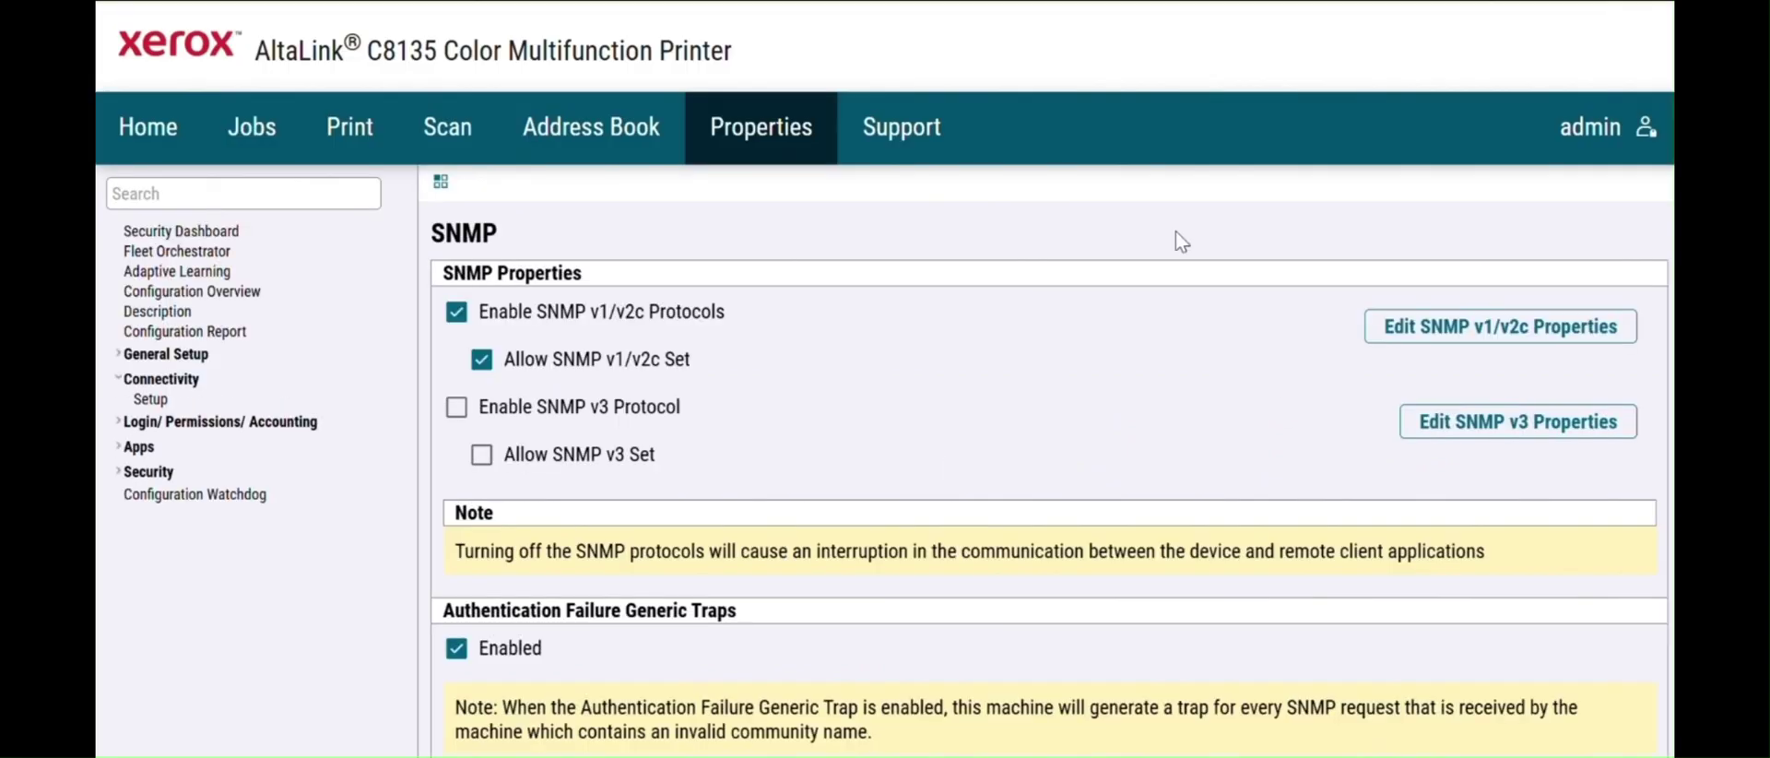
left_click(1482, 328)
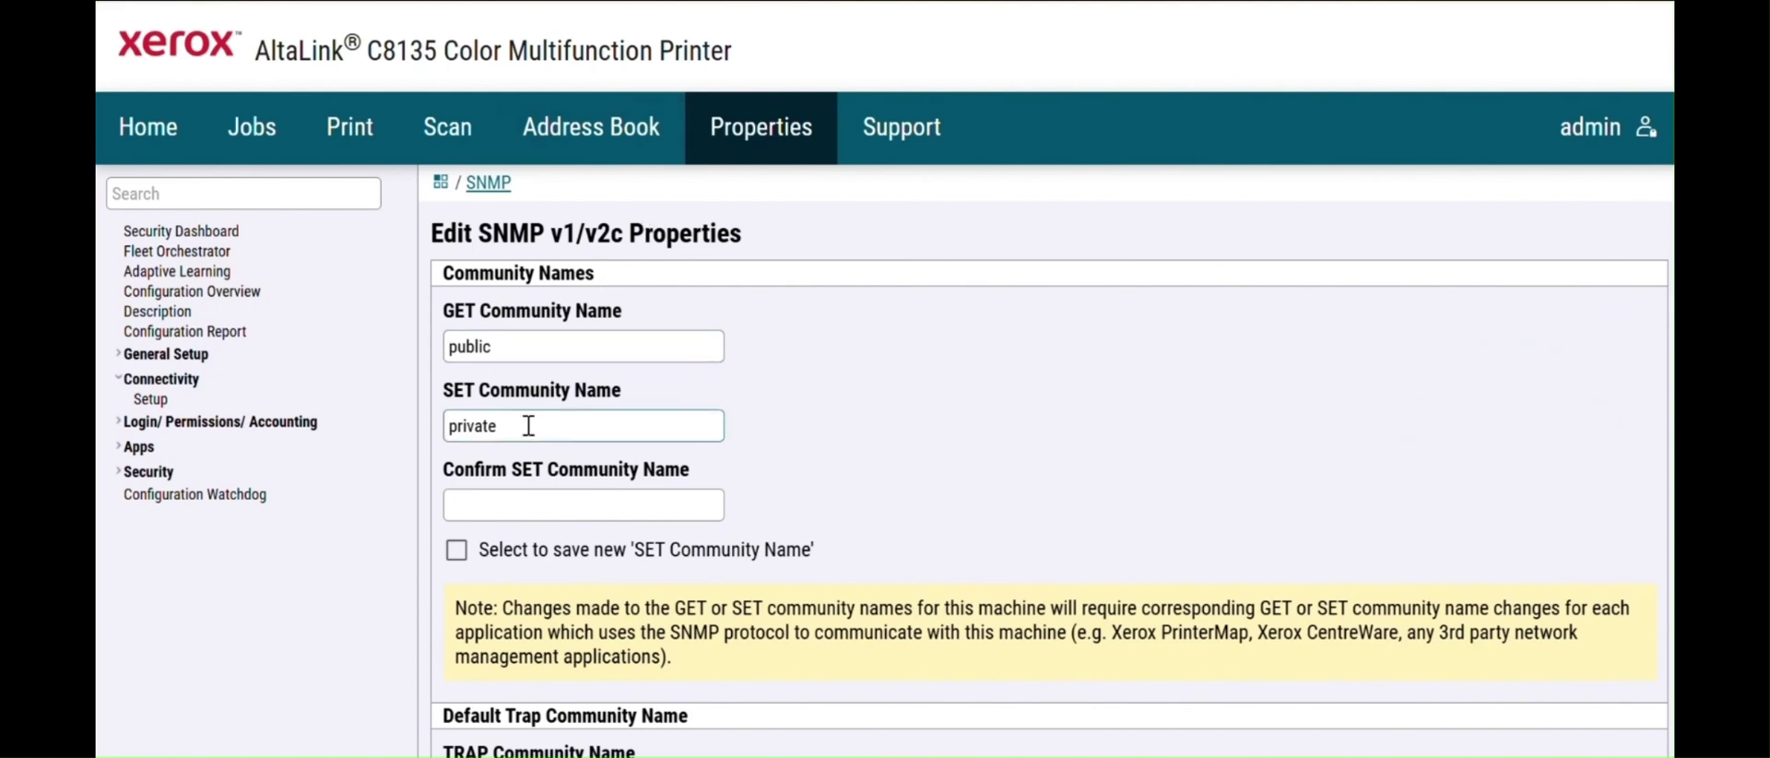
- Copy the SET community name into its confirm field and save the v1/v2c properties
double_click(565, 424)
key("ctrl+c")
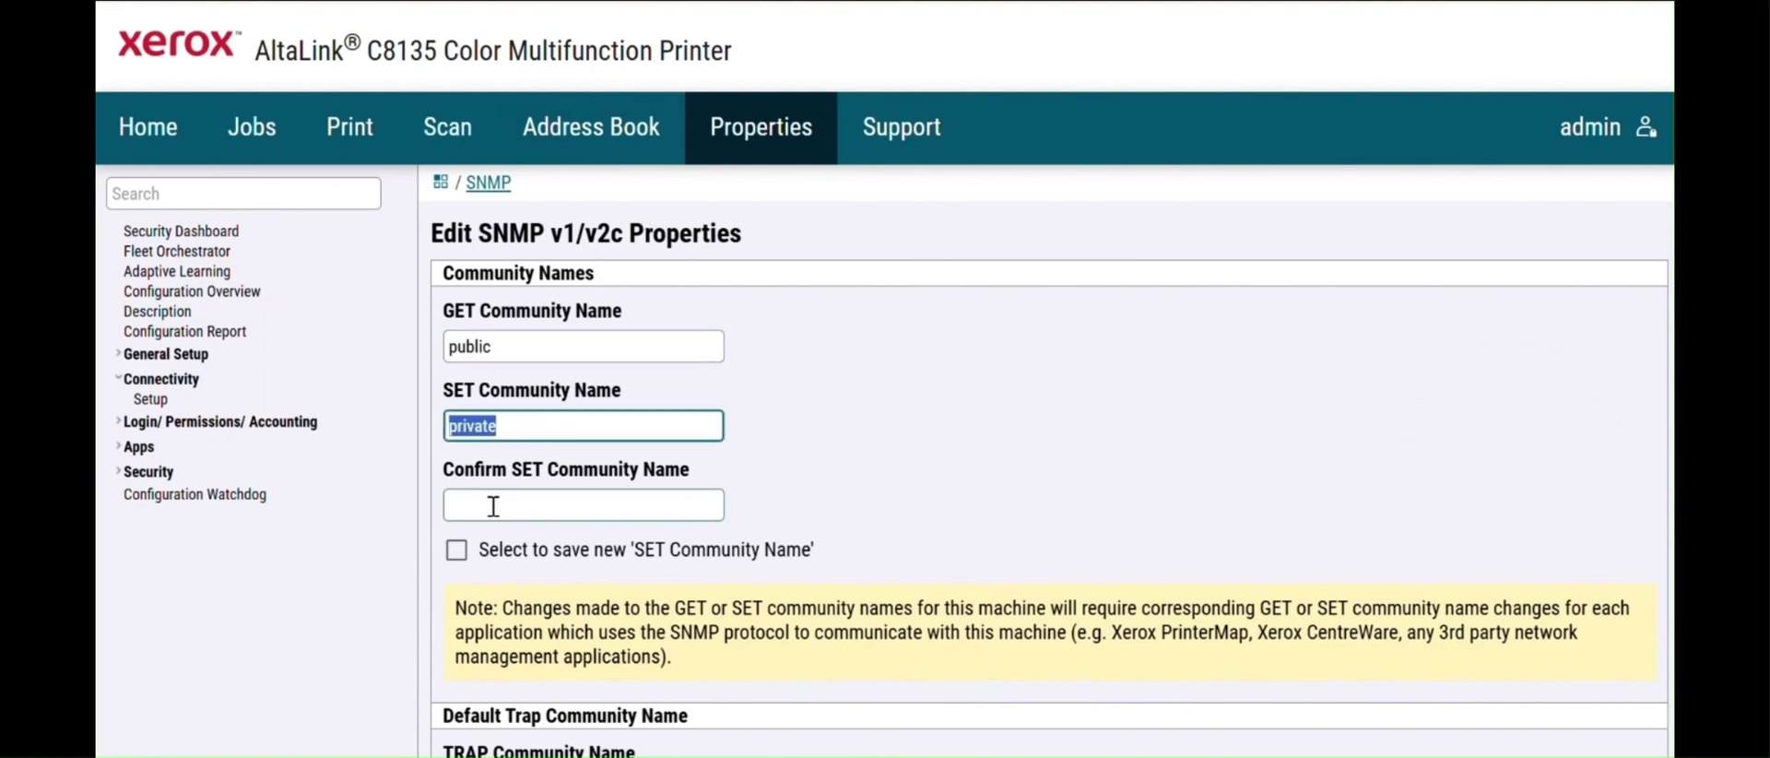
left_click(491, 504)
key("ctrl+v")
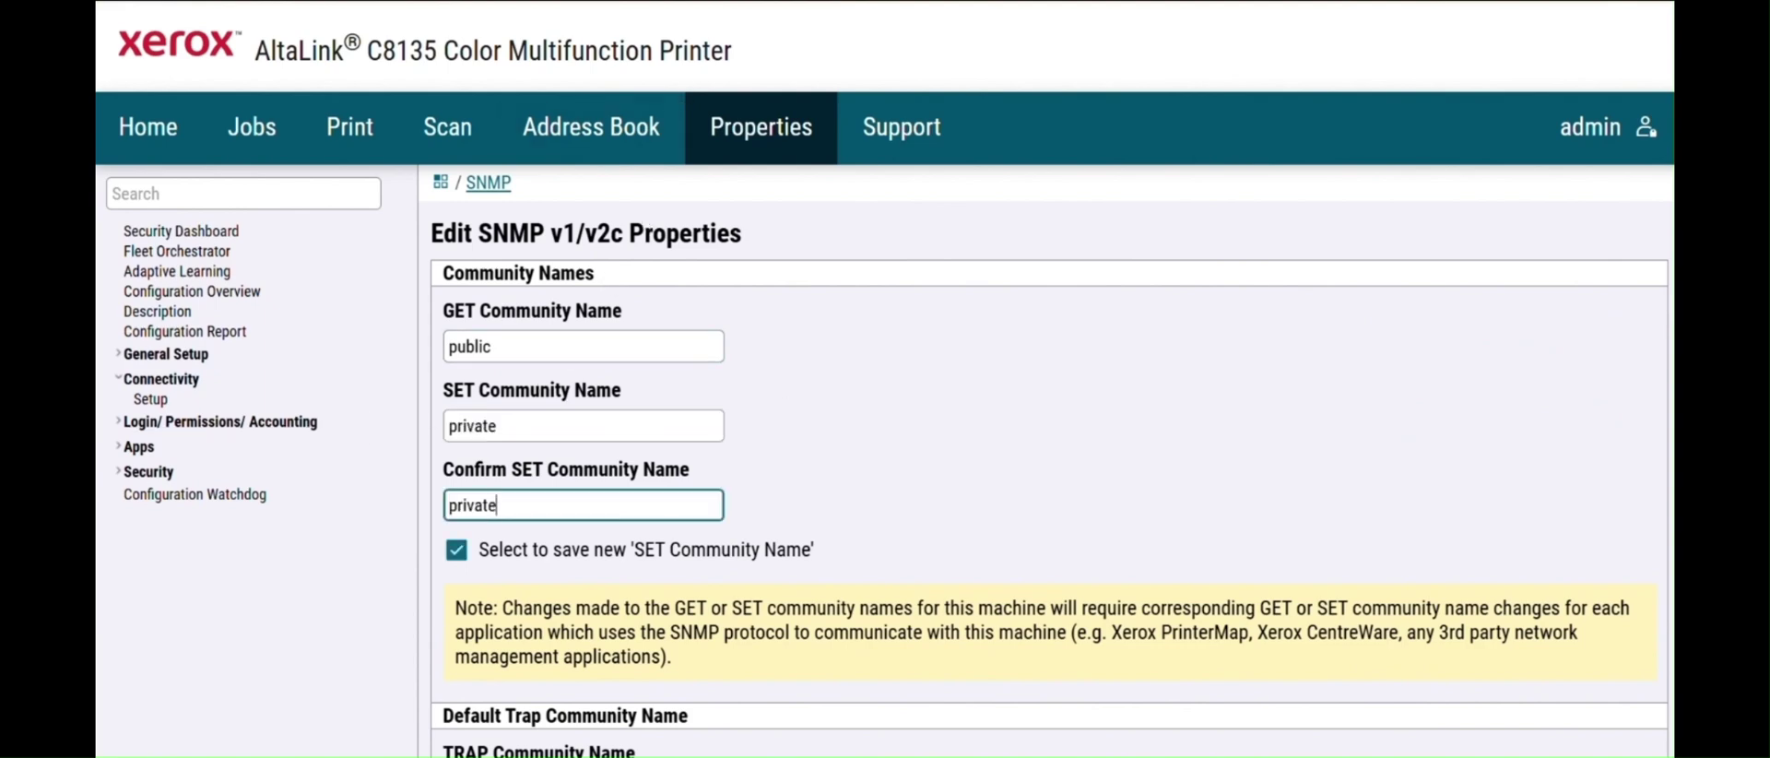
scroll(1312, 420, "down", 3)
scroll(567, 516, "down", 1)
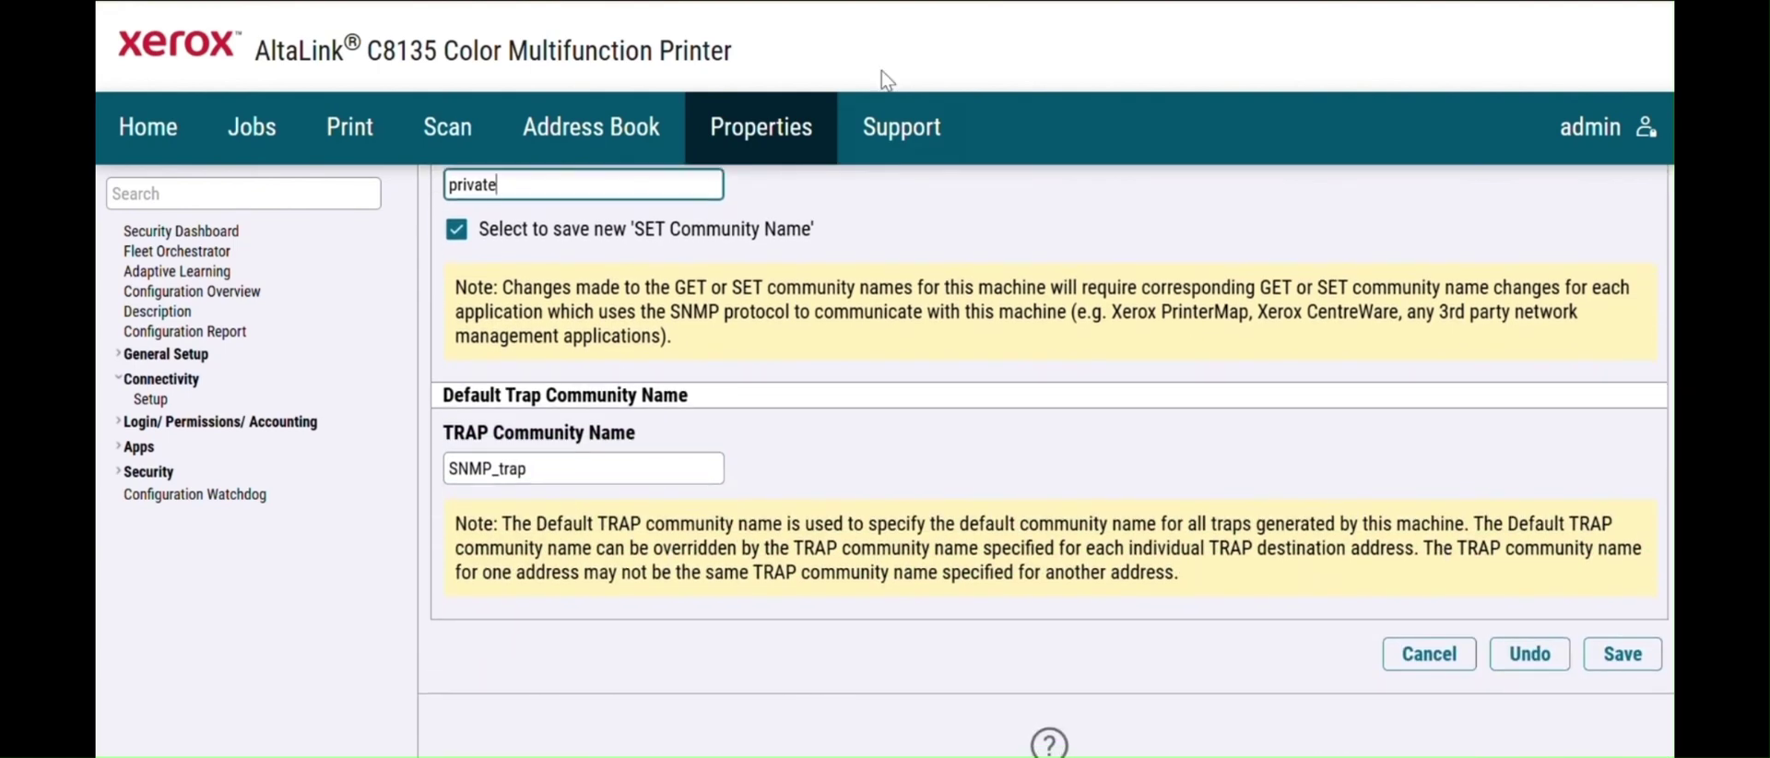
left_click(1626, 673)
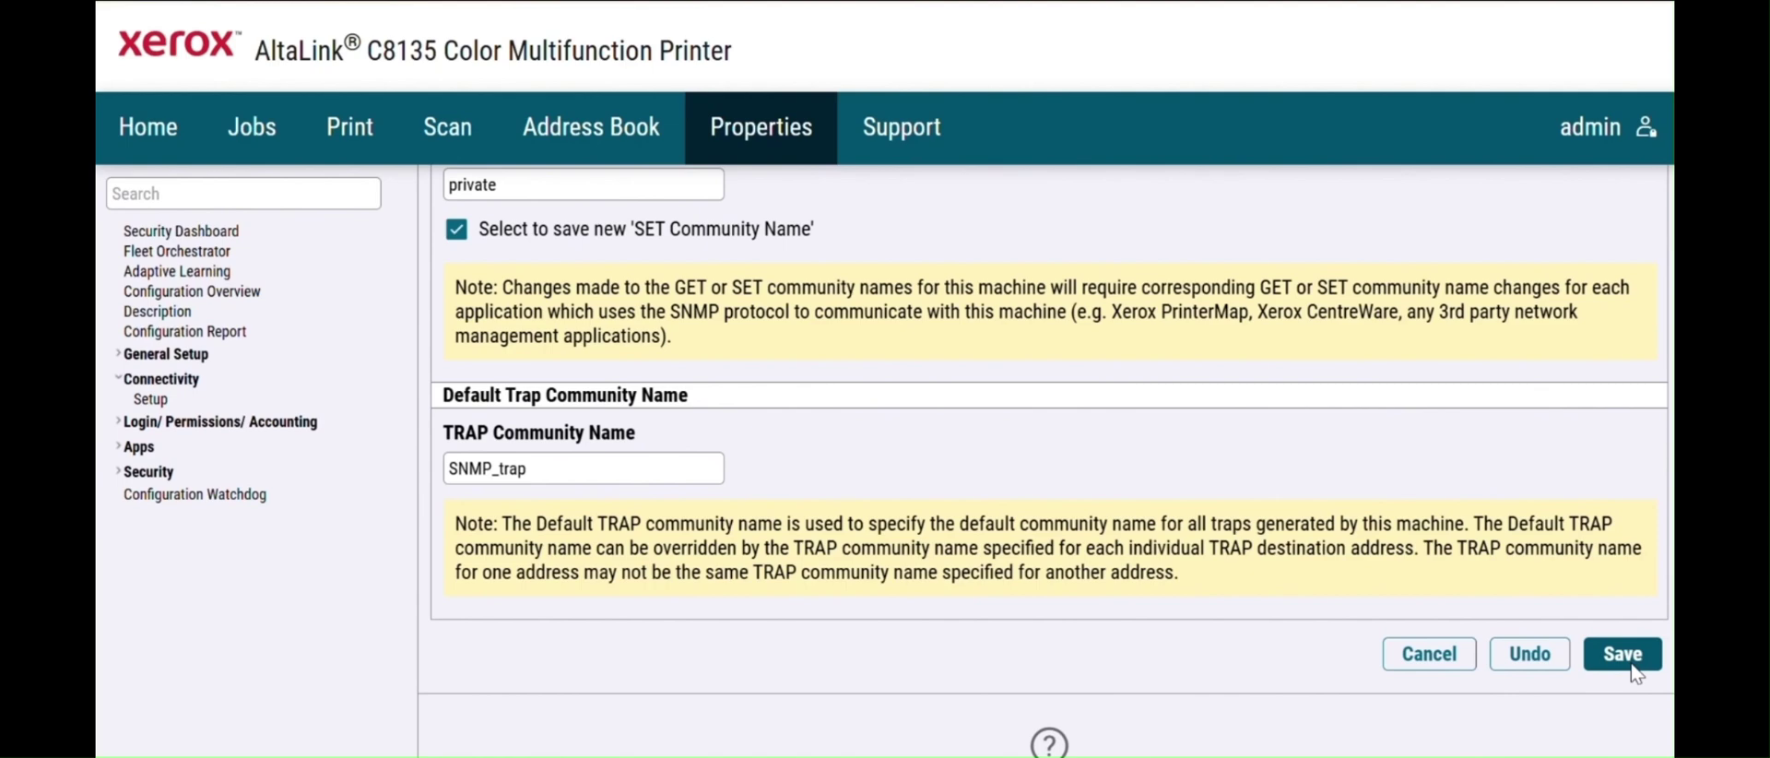
left_click(1634, 672)
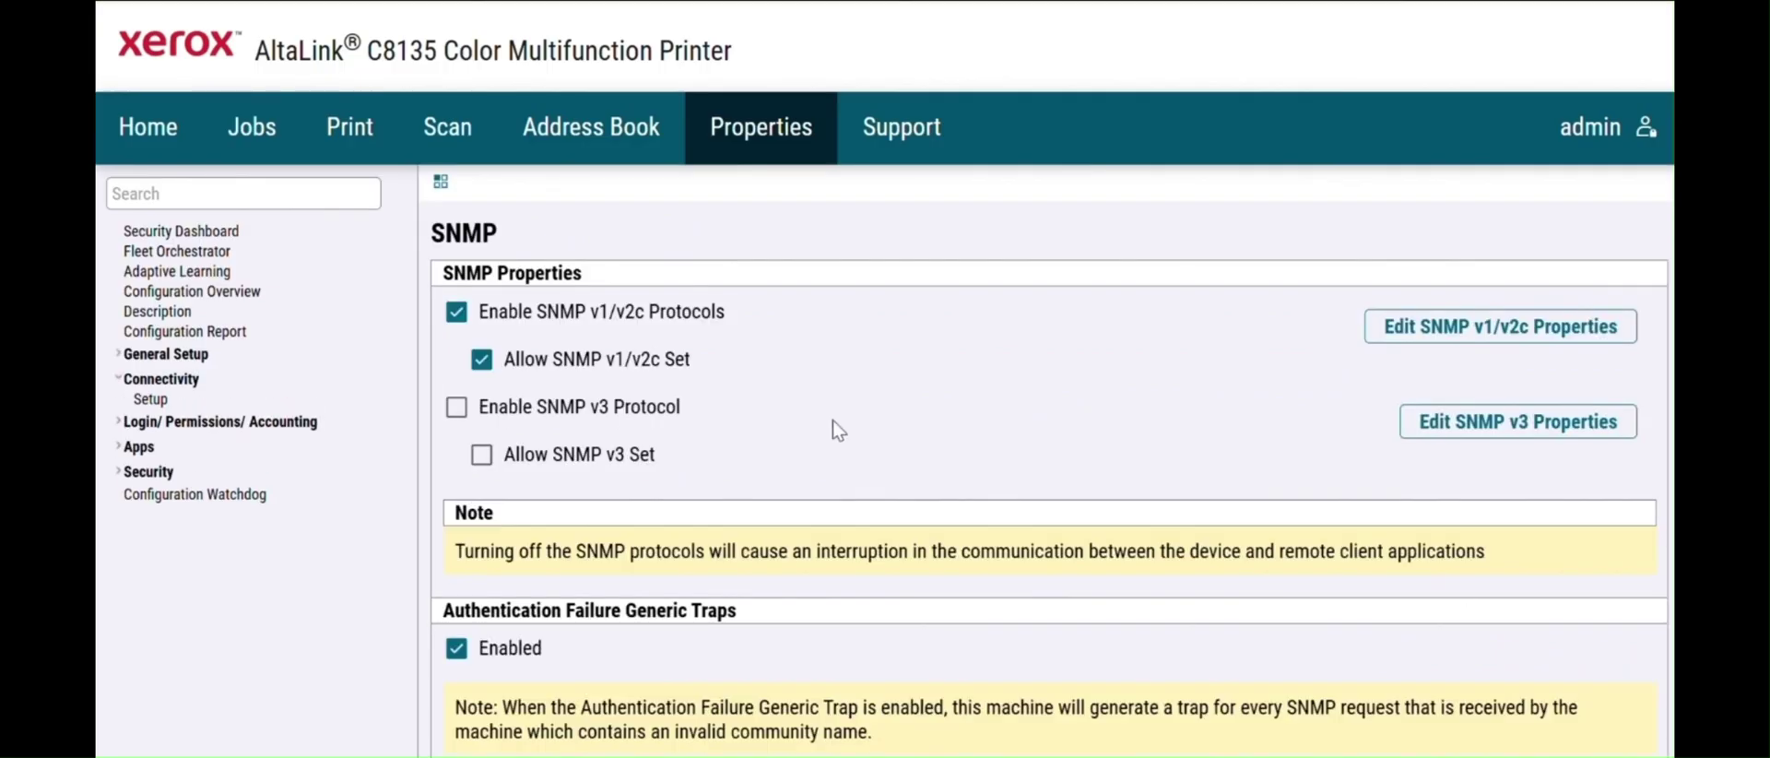
- Enable the SNMP v3 protocol and save the SNMP settings
left_click(456, 409)
scroll(1280, 422, "down", 1)
scroll(693, 373, "down", 3)
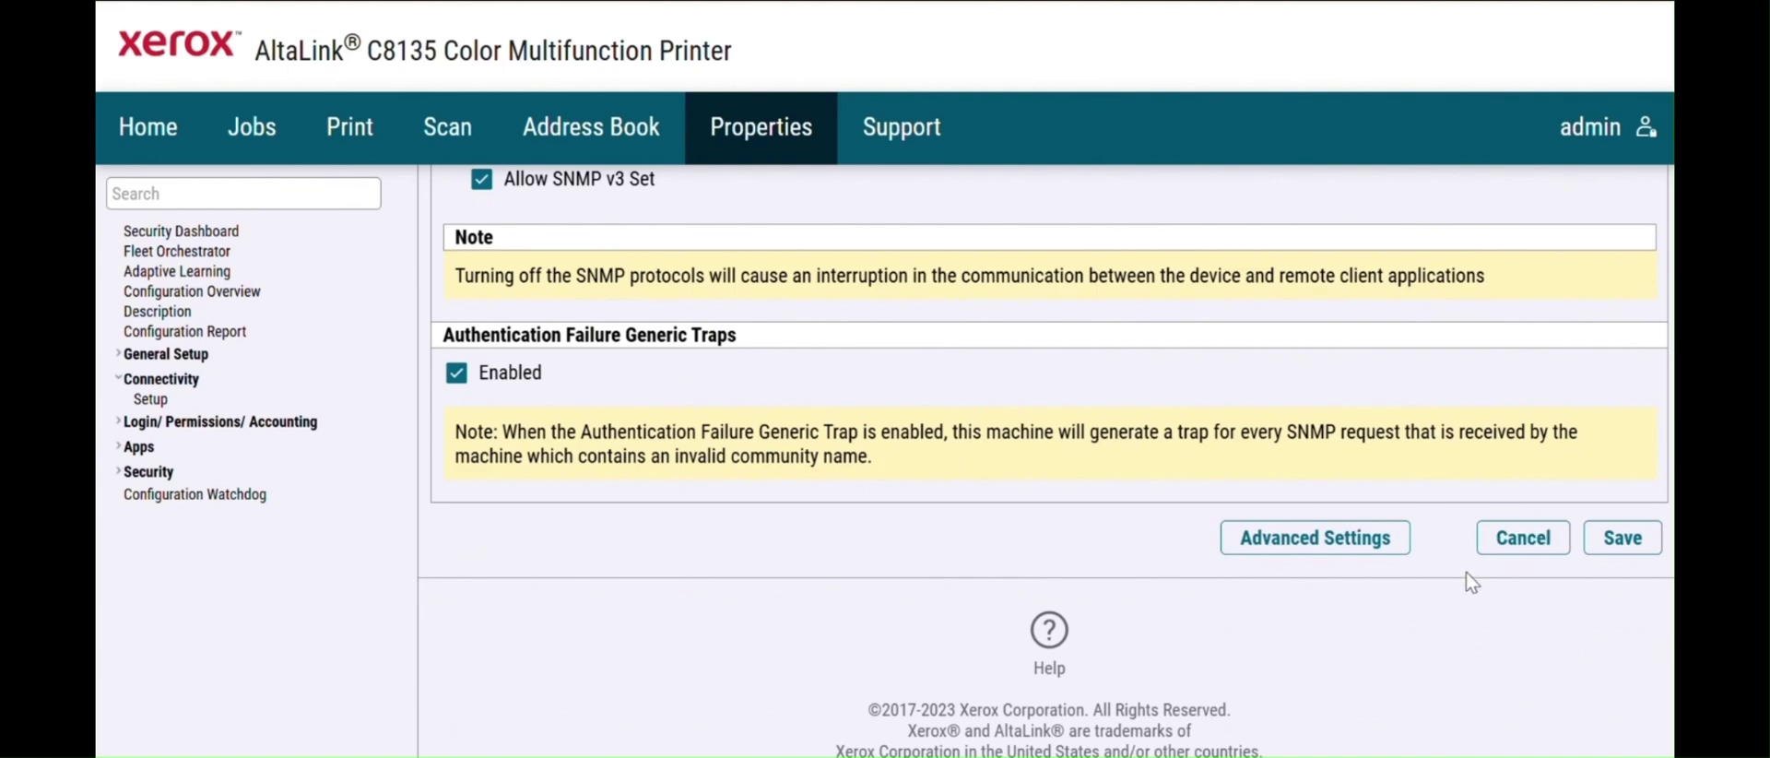
left_click(1604, 539)
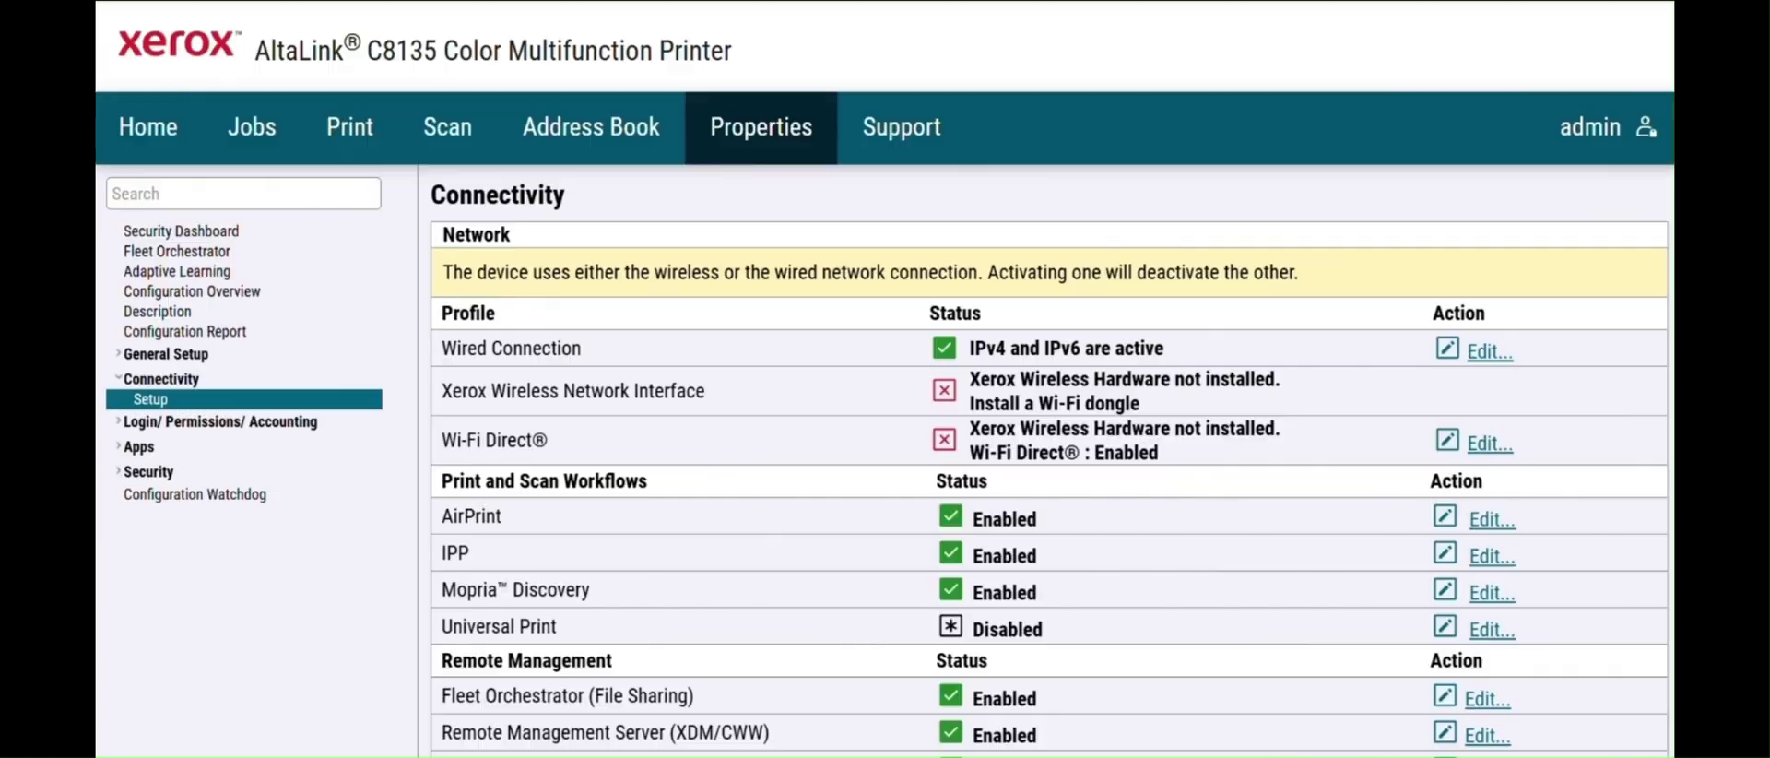
- Search 'snmp' in the settings navigation and reopen the SNMP page
left_click(221, 195)
type("snmp")
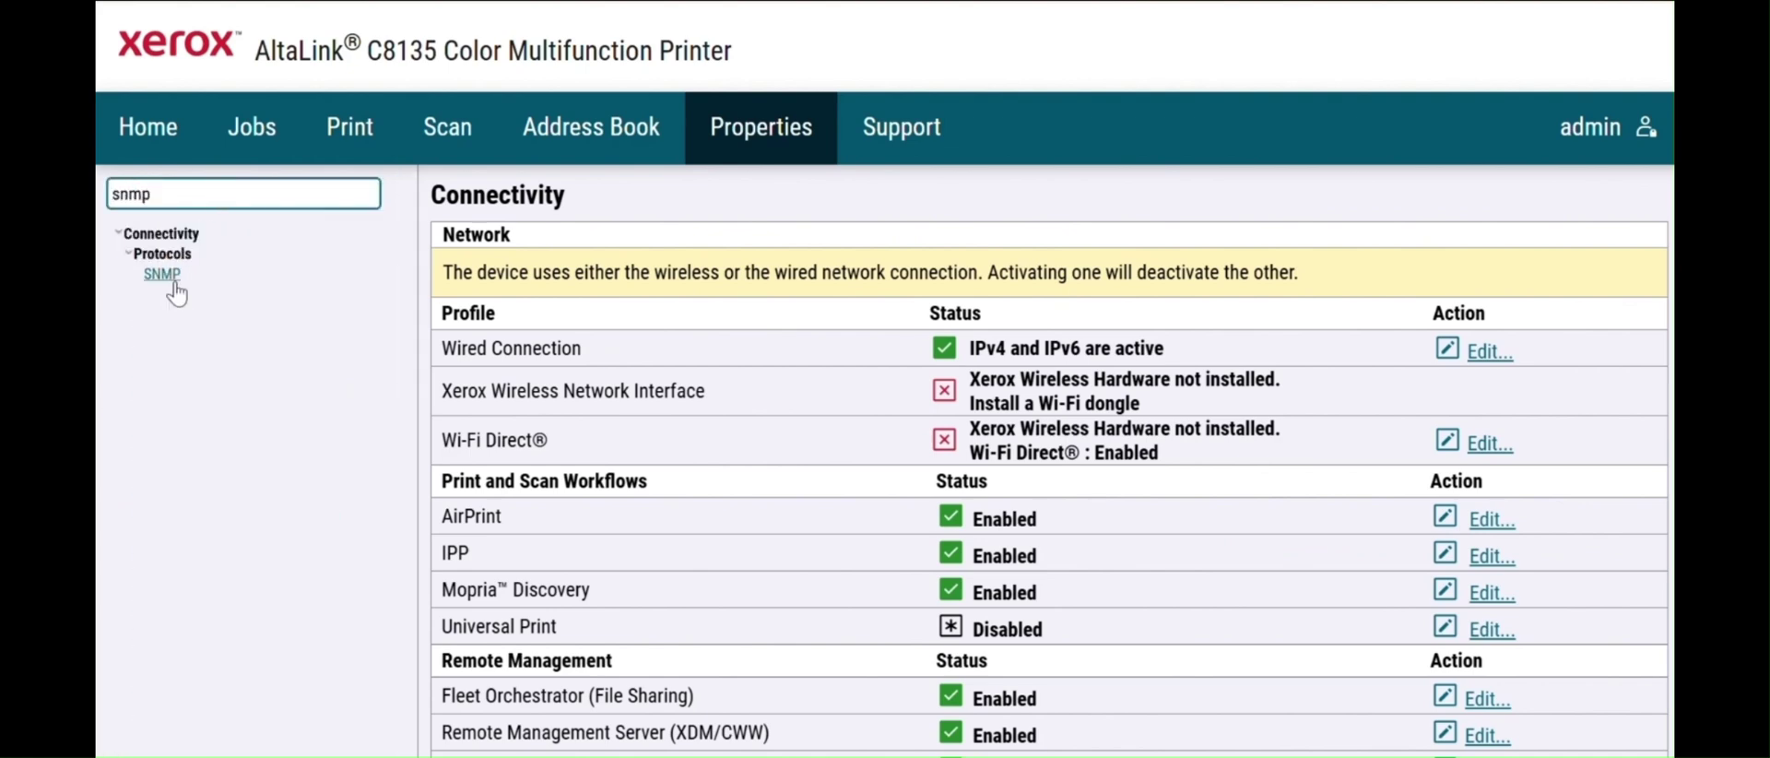
left_click(162, 275)
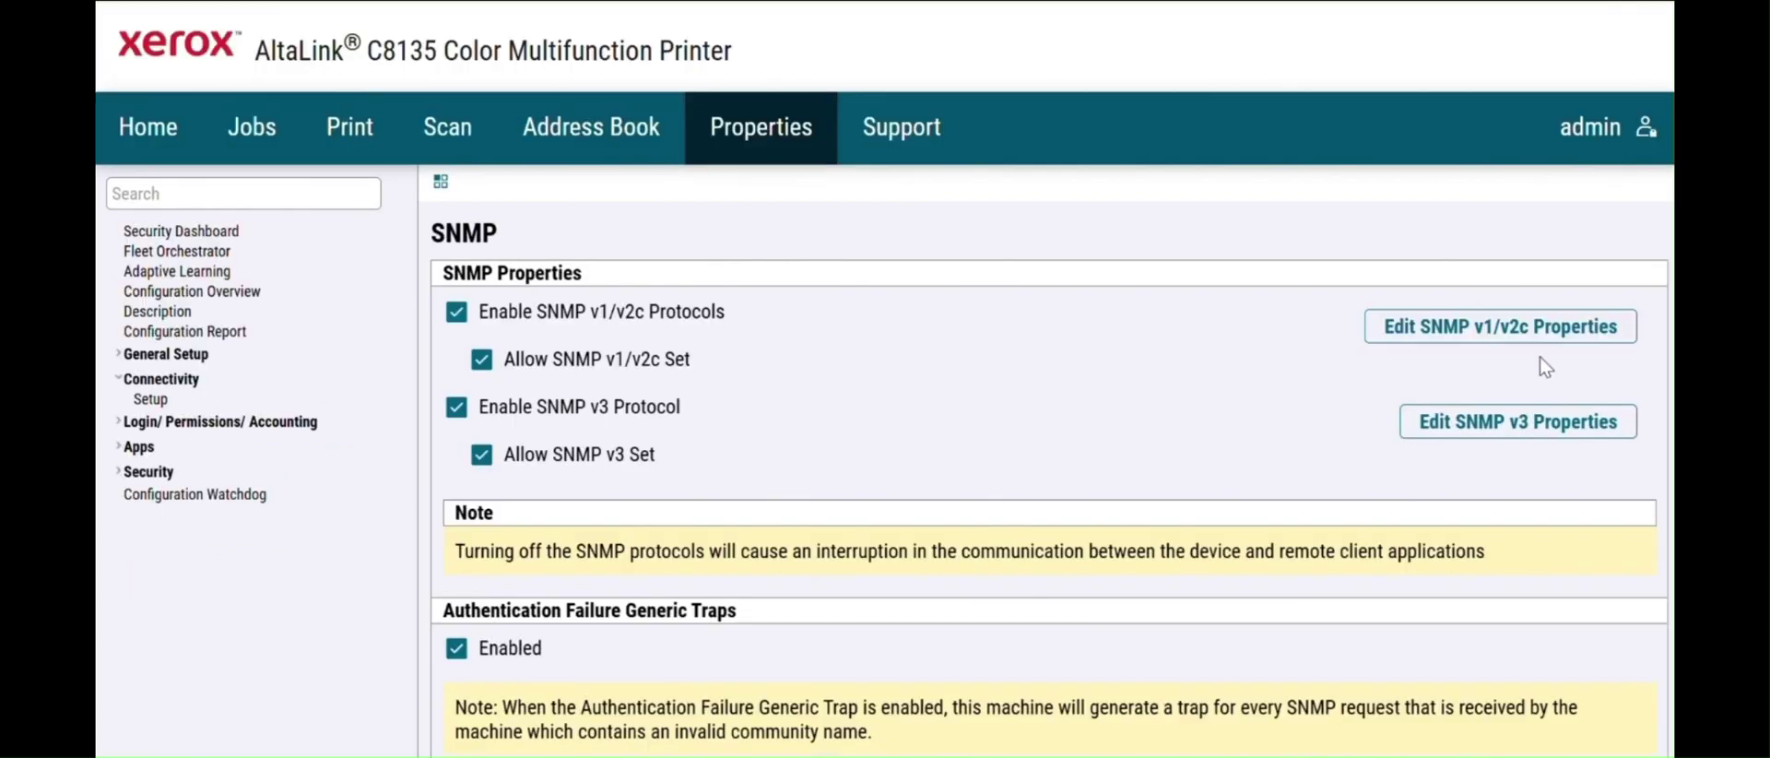
- Edit SNMP v3 properties, select MD5 / DES, and enter the administrator authentication password
left_click(1515, 424)
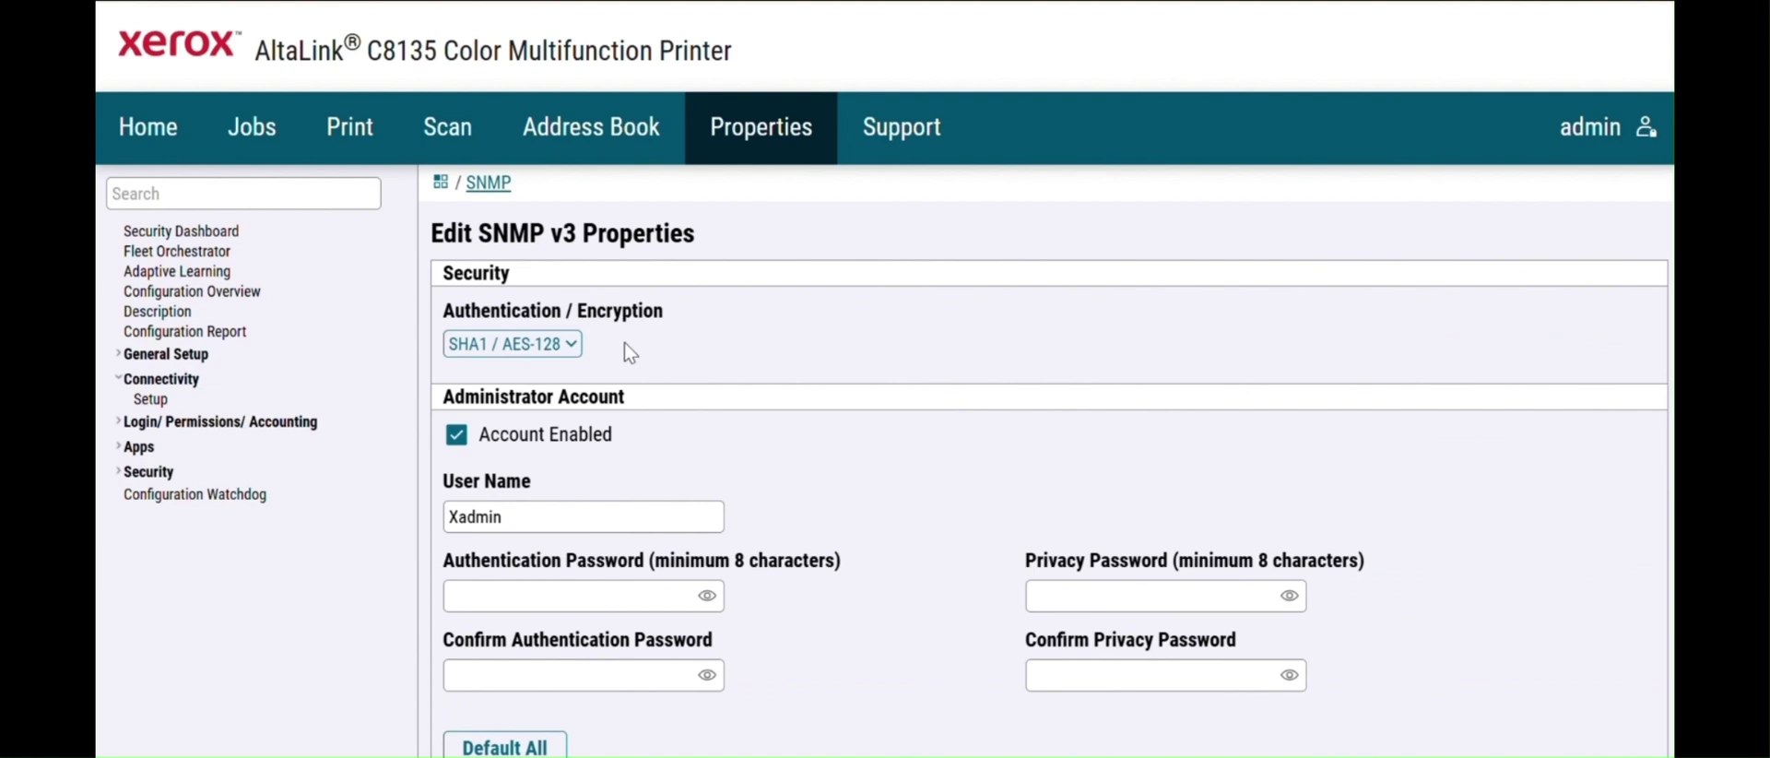
left_click(573, 345)
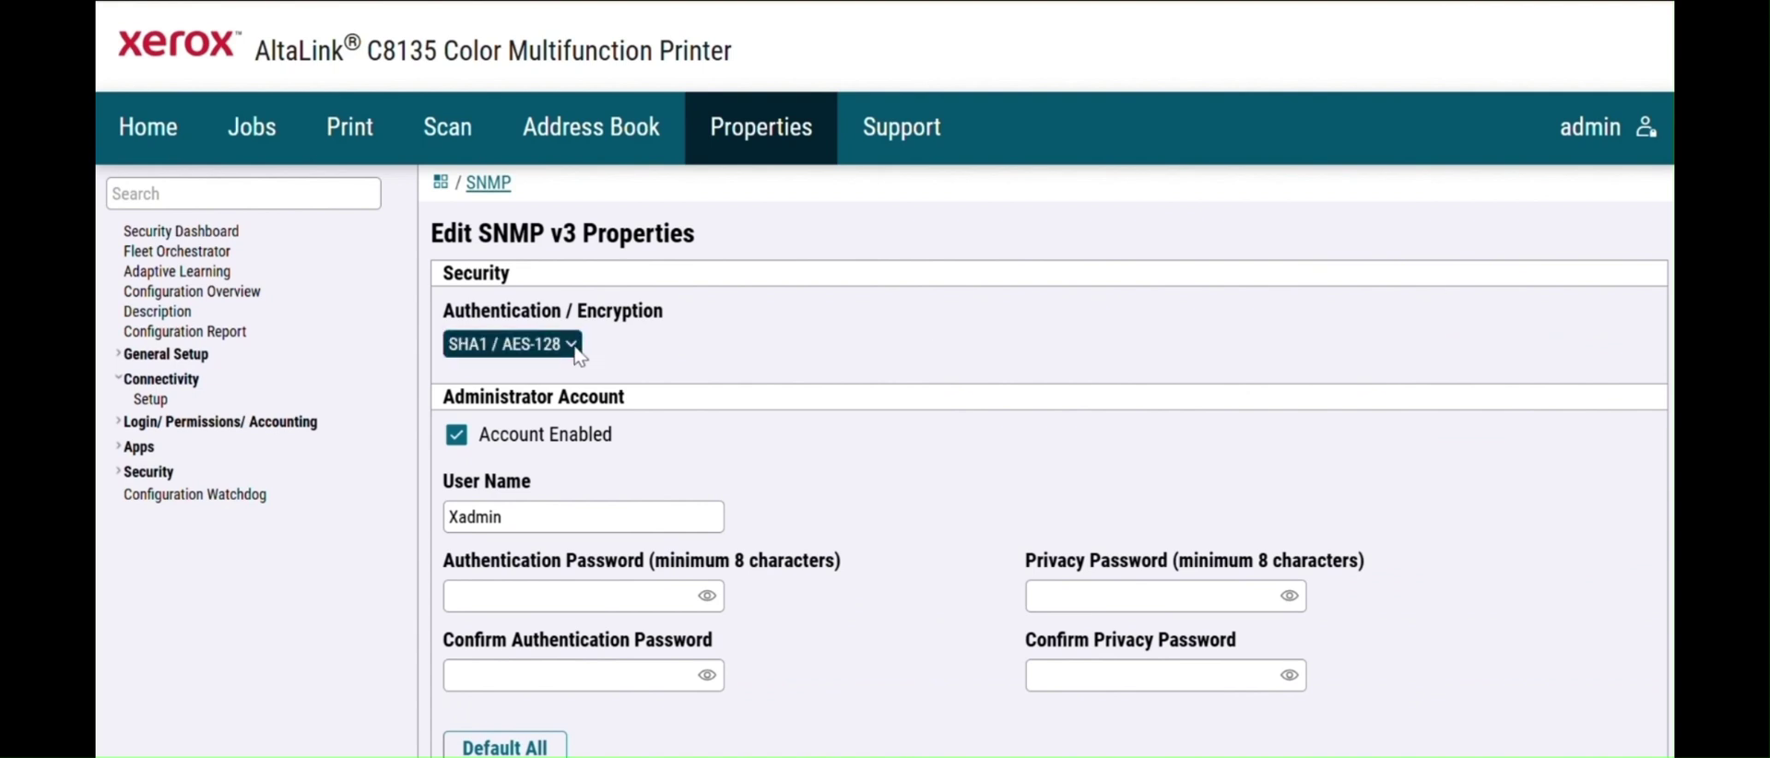
left_click(556, 374)
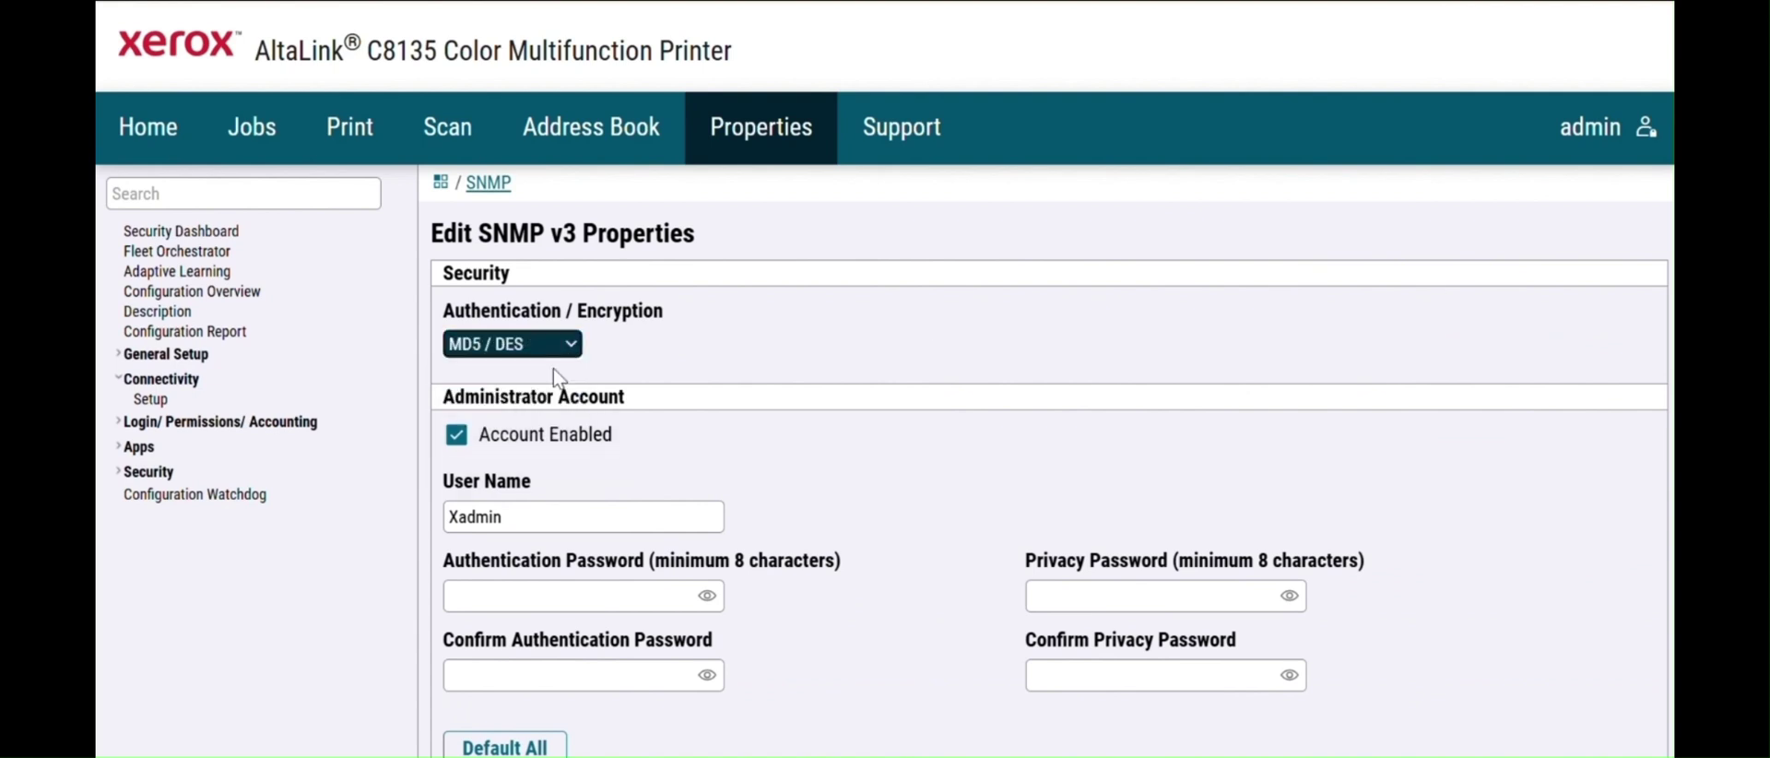
scroll(1542, 348, "down", 2)
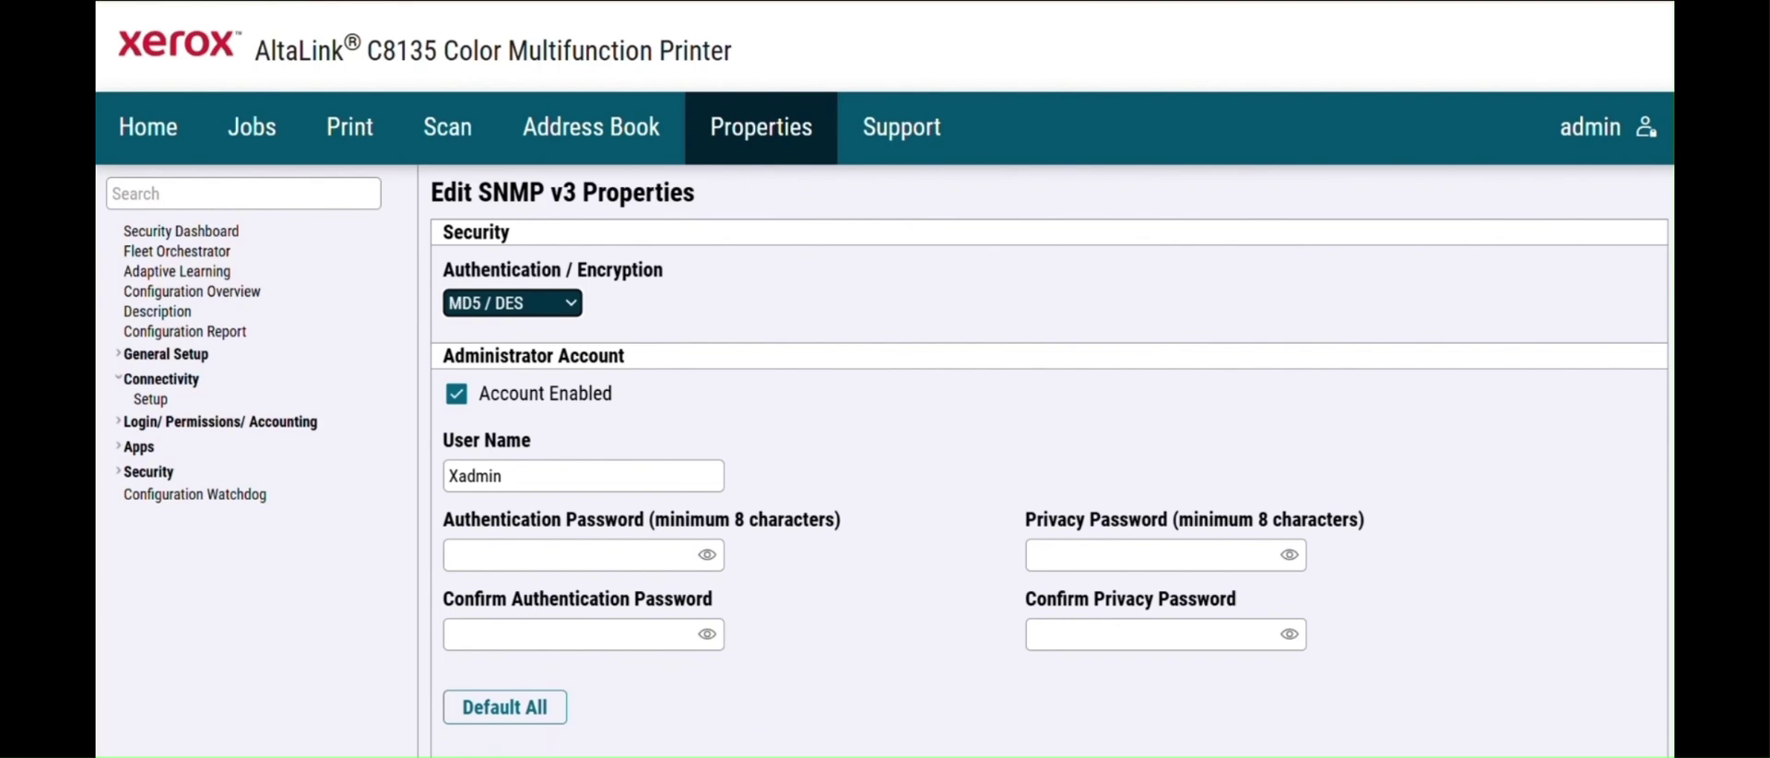
left_click(544, 479)
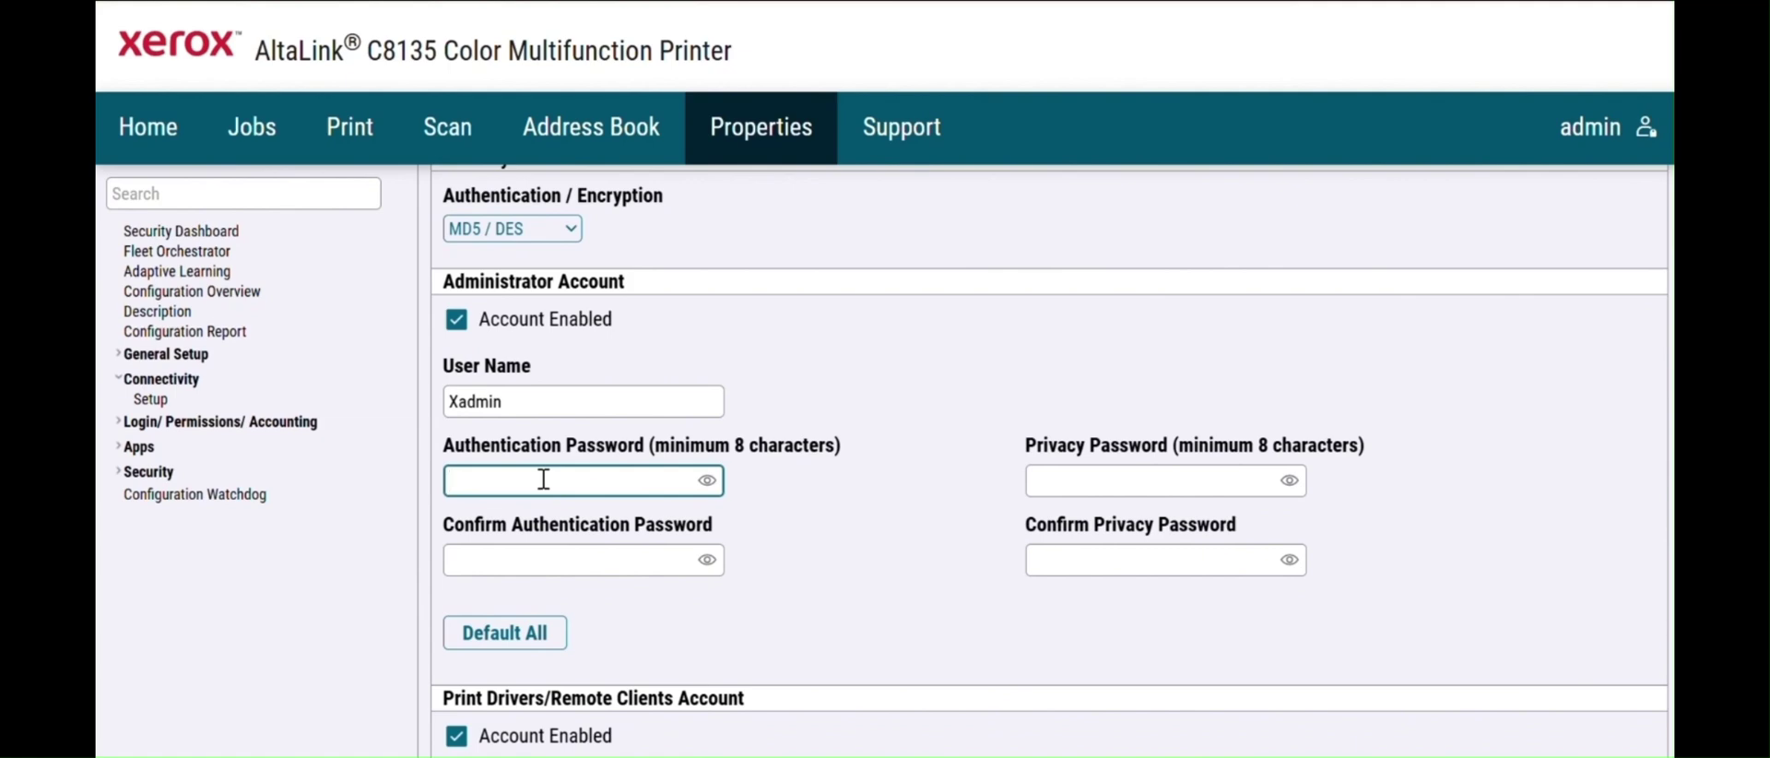
type("*********")
key("ctrl+a")
key("BackSpace")
type("**********")
left_click(540, 553)
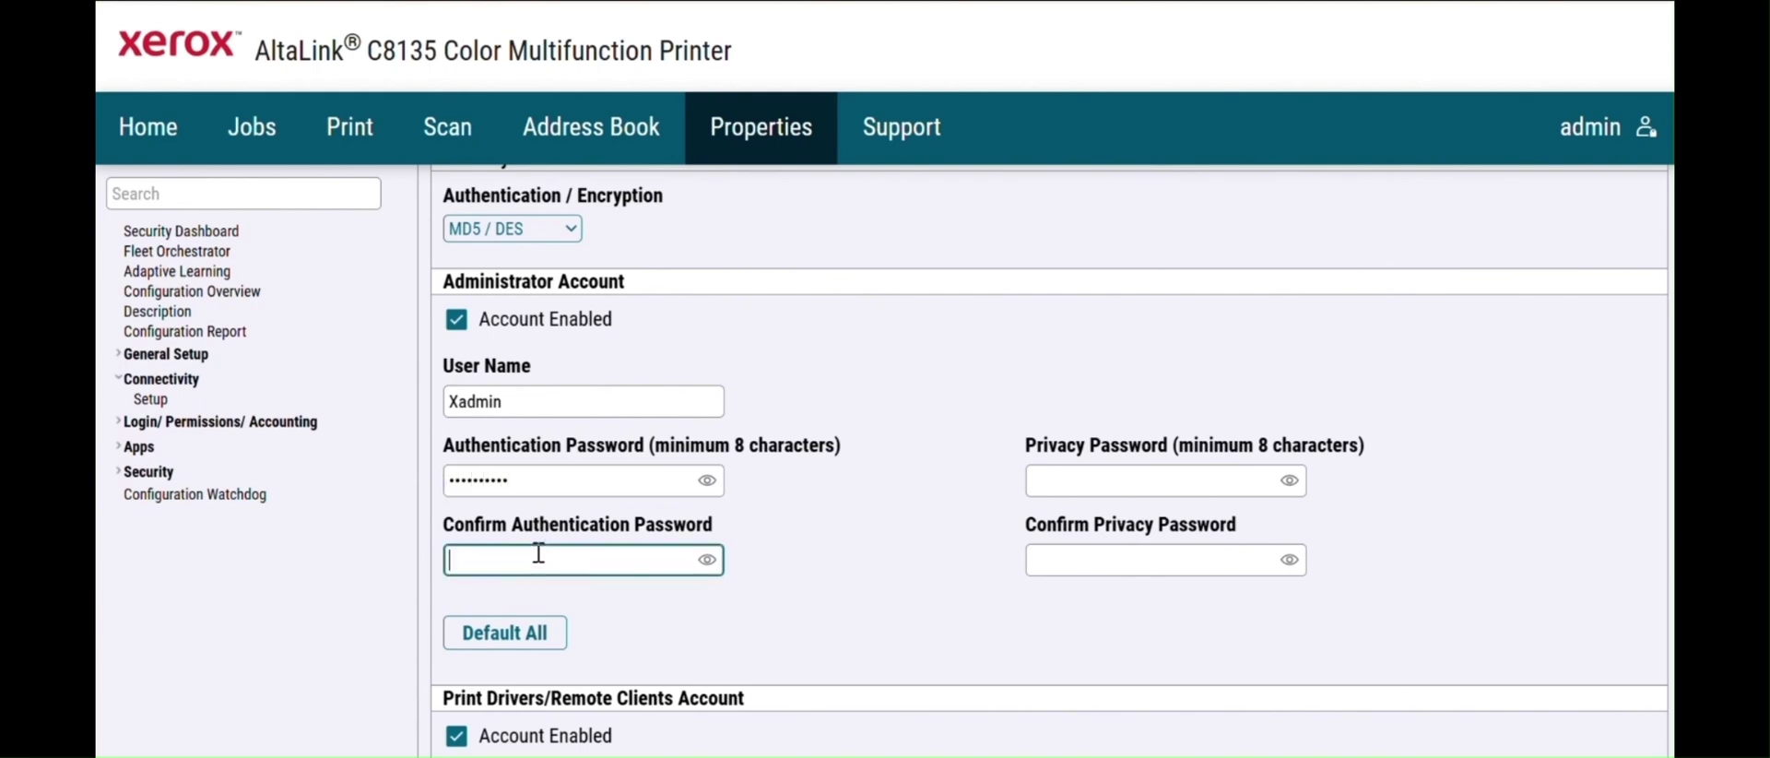
- Enter and confirm the administrator privacy password, then save the SNMP v3 settings
type("**********")
left_click(1153, 483)
type("**")
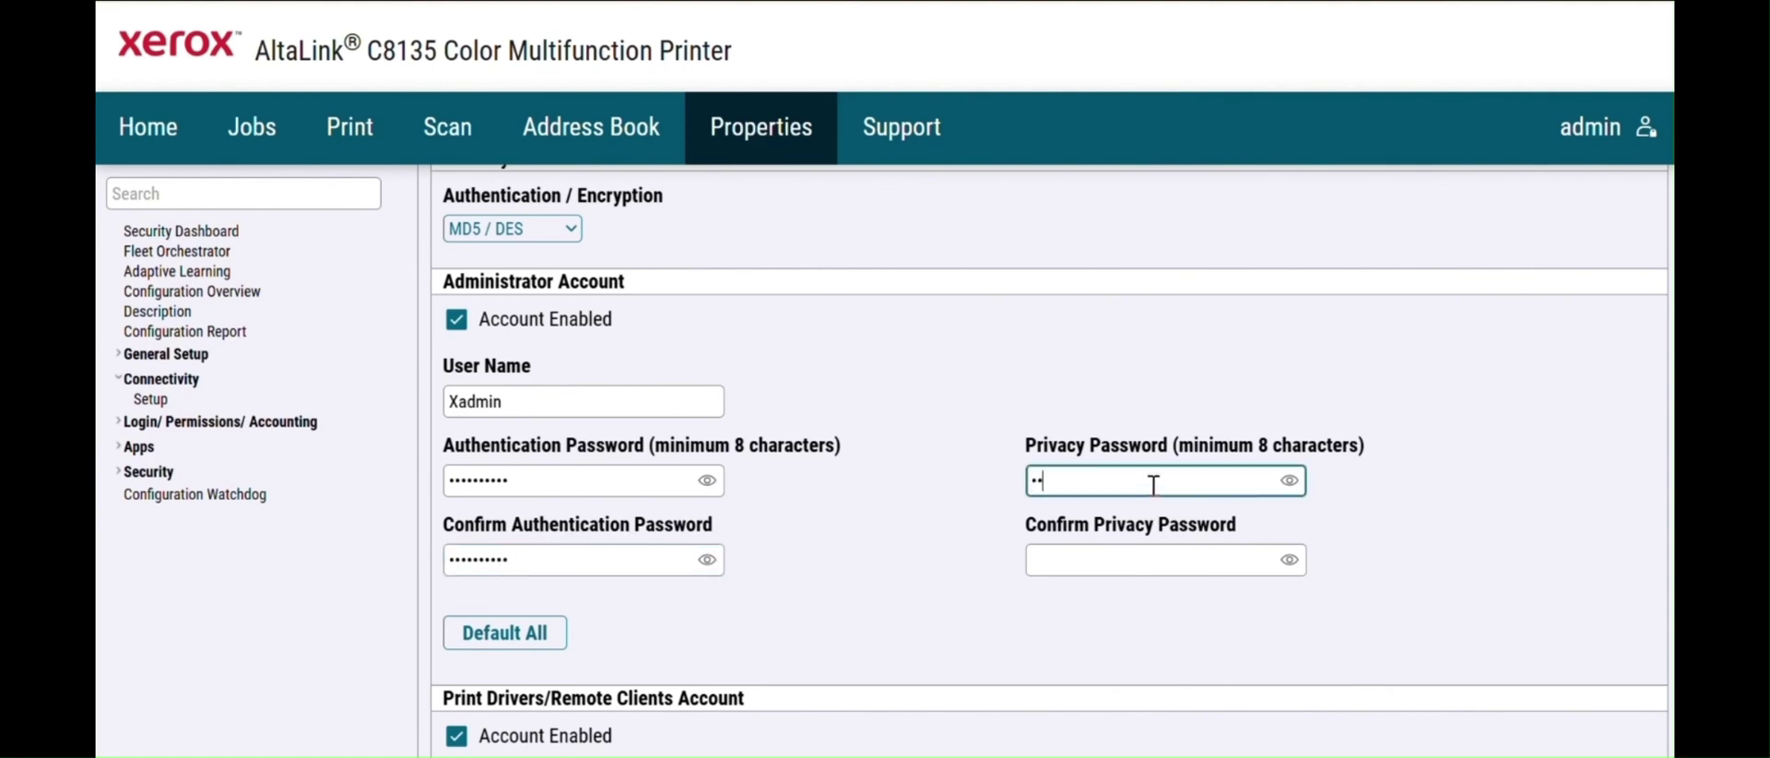
type("********")
left_click(1090, 559)
type("********")
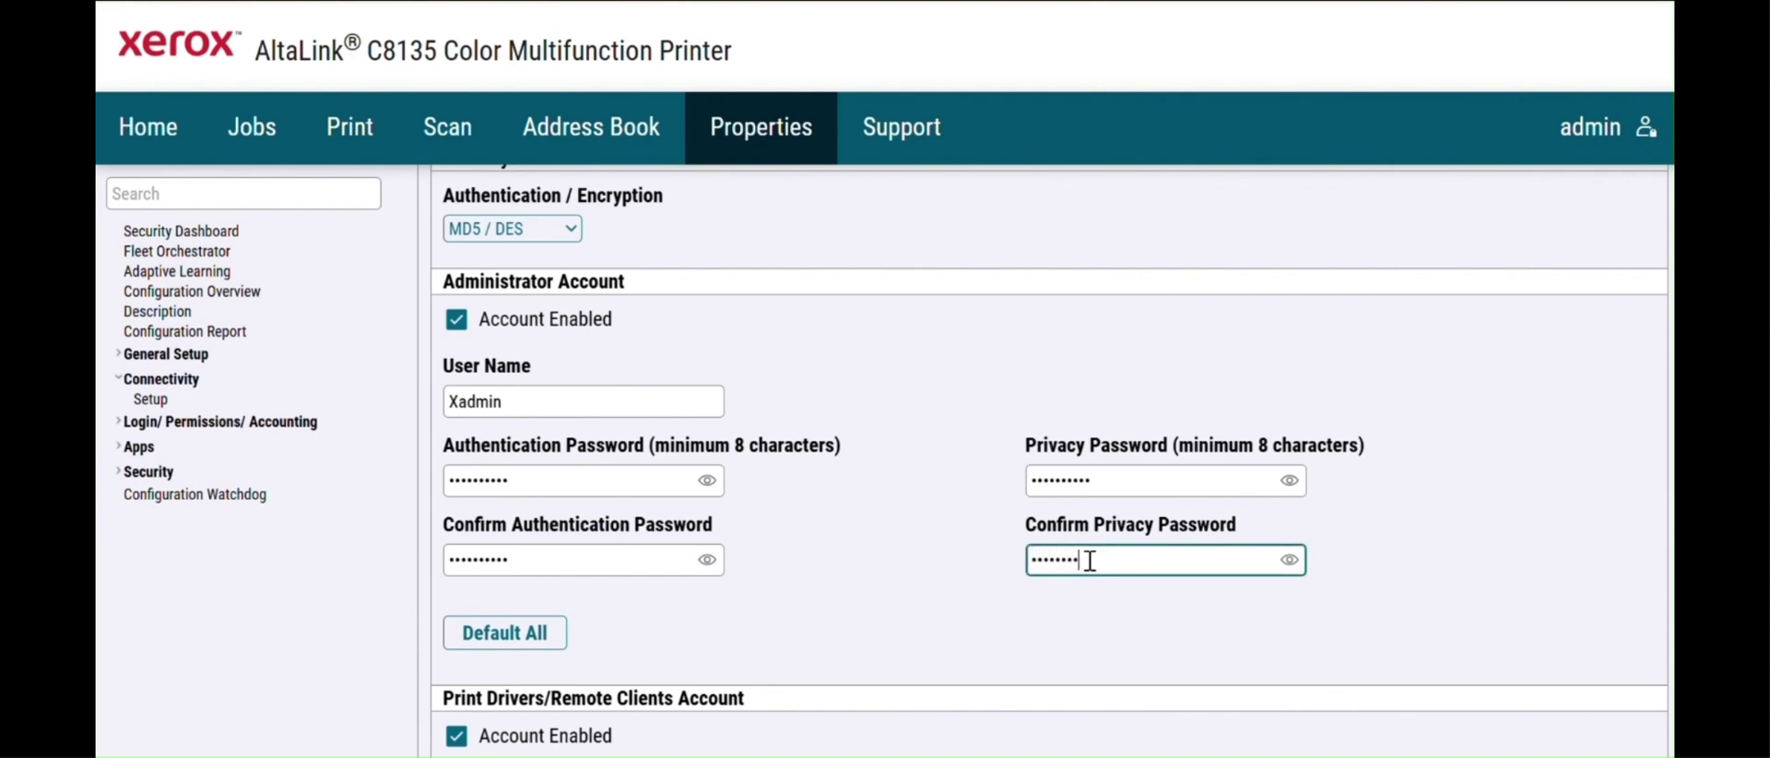
type("**")
scroll(1474, 423, "down", 2)
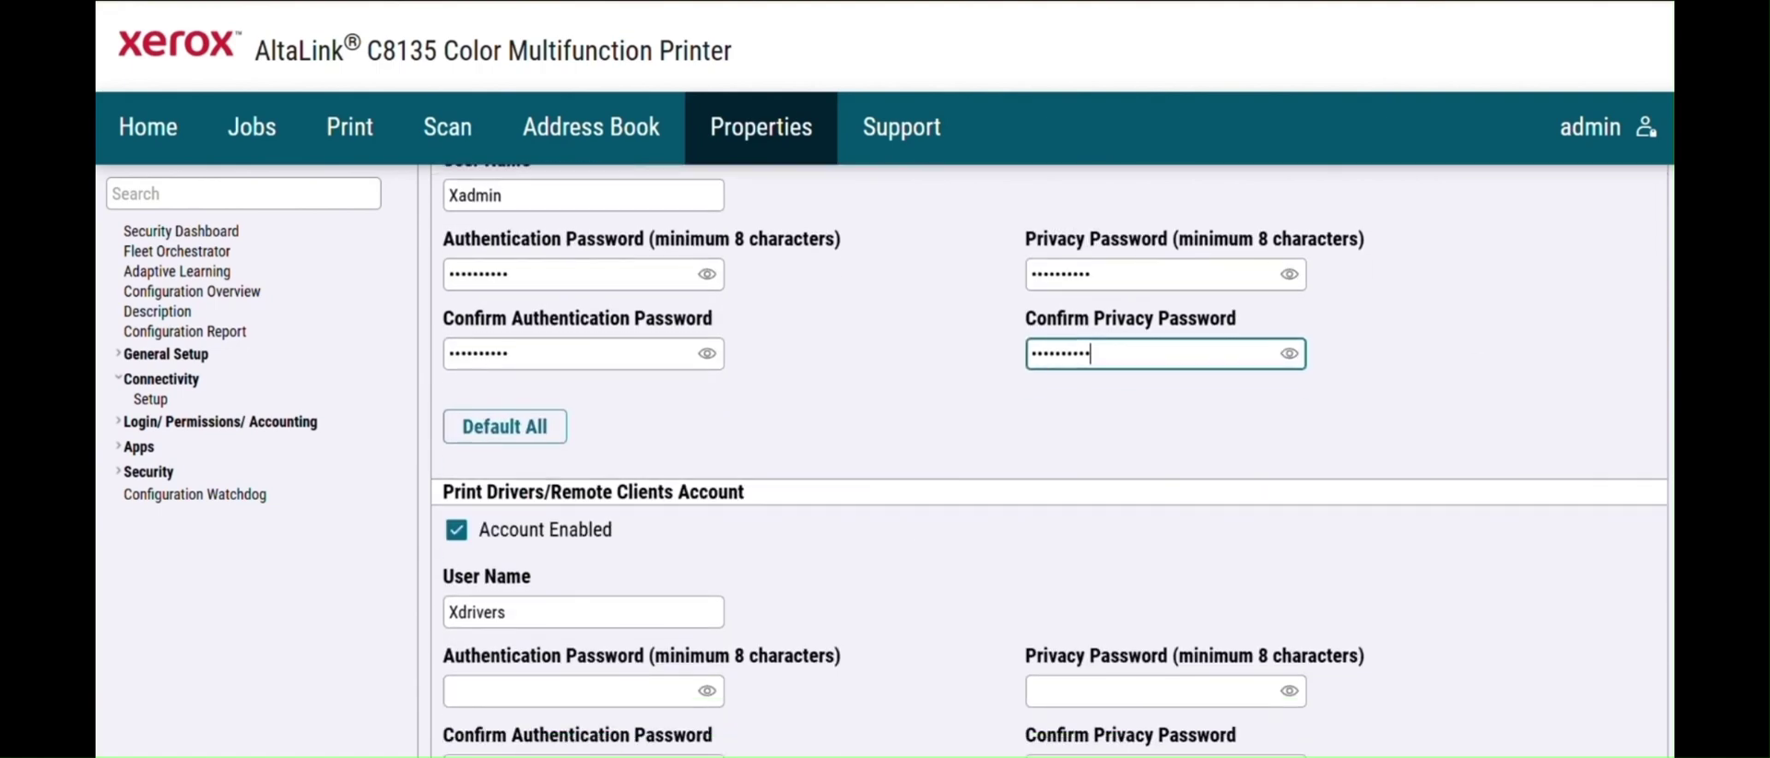
scroll(1049, 461, "down", 3)
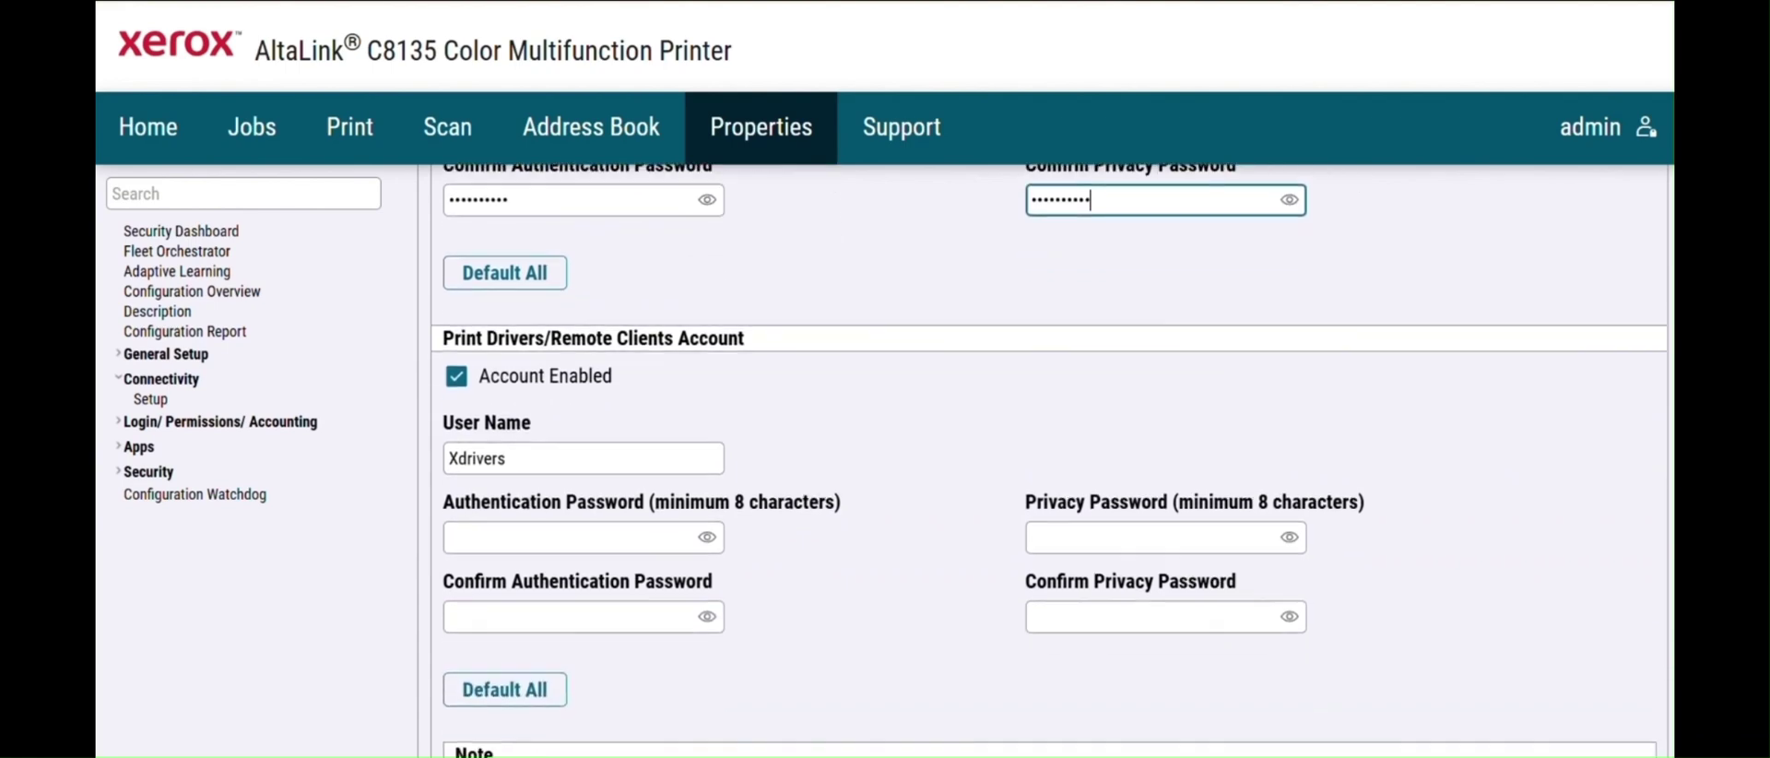
scroll(1050, 461, "up", 6)
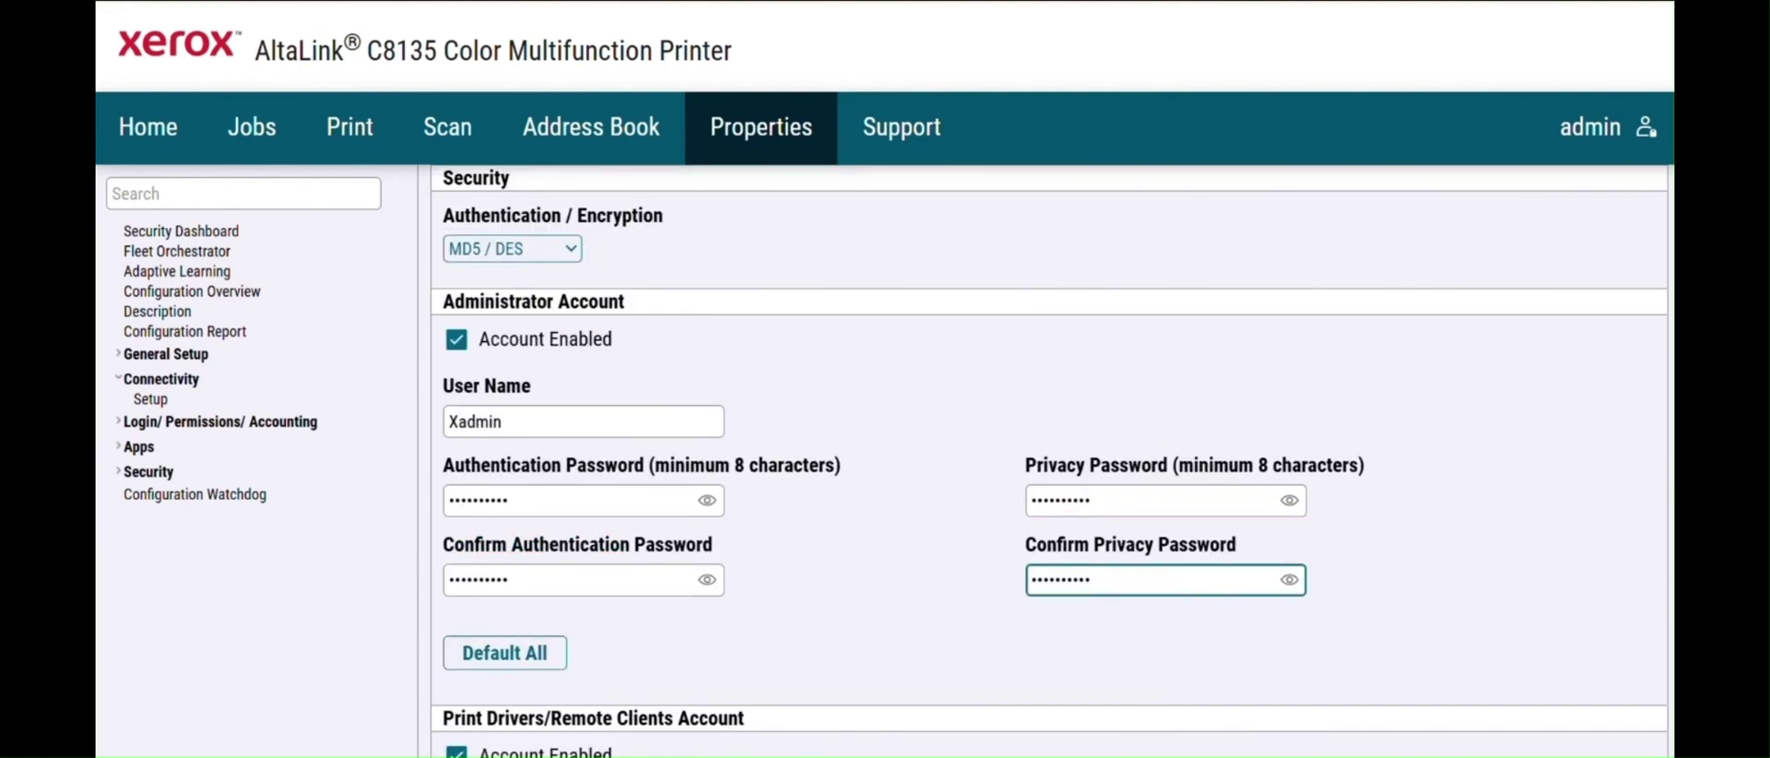
scroll(1049, 461, "down", 2)
scroll(1598, 643, "down", 5)
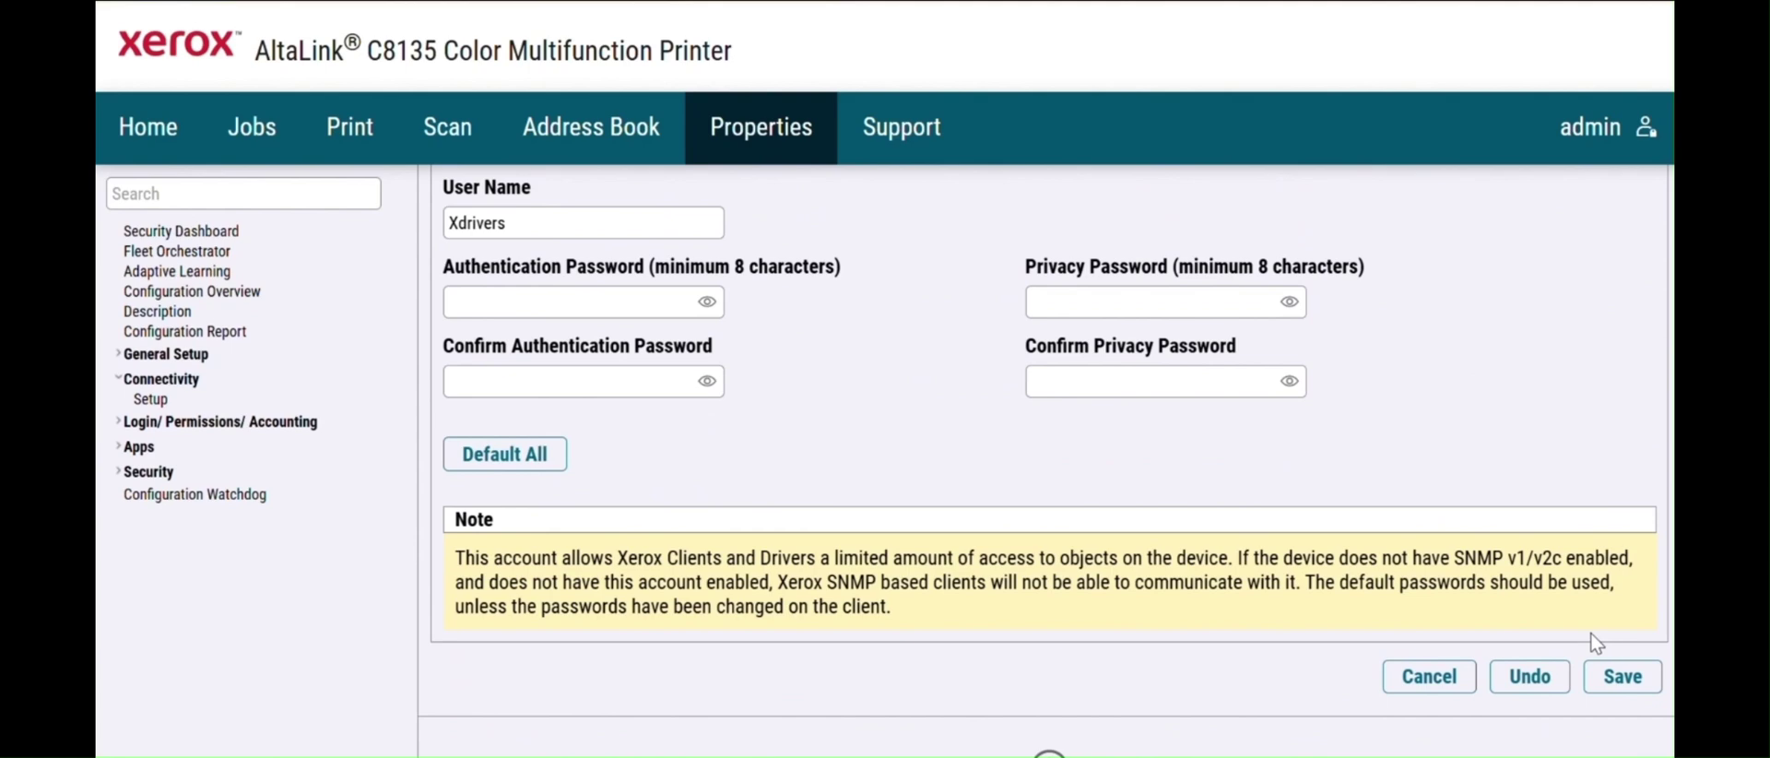
left_click(1626, 684)
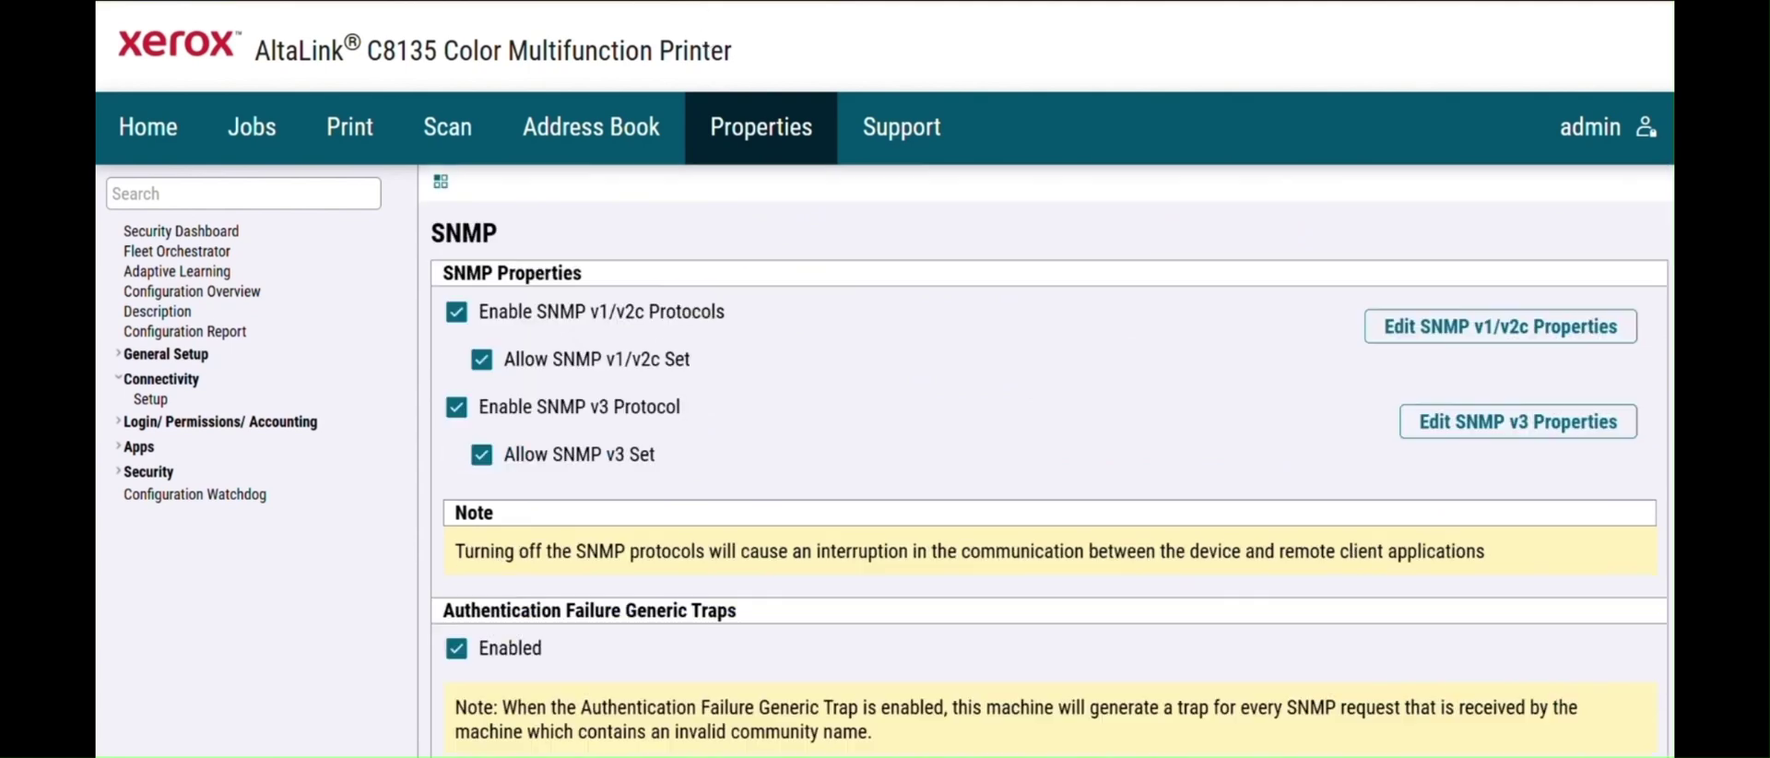
- Expand Login/ Permissions/ Accounting in the sidebar and open the Login Methods page
left_click(169, 190)
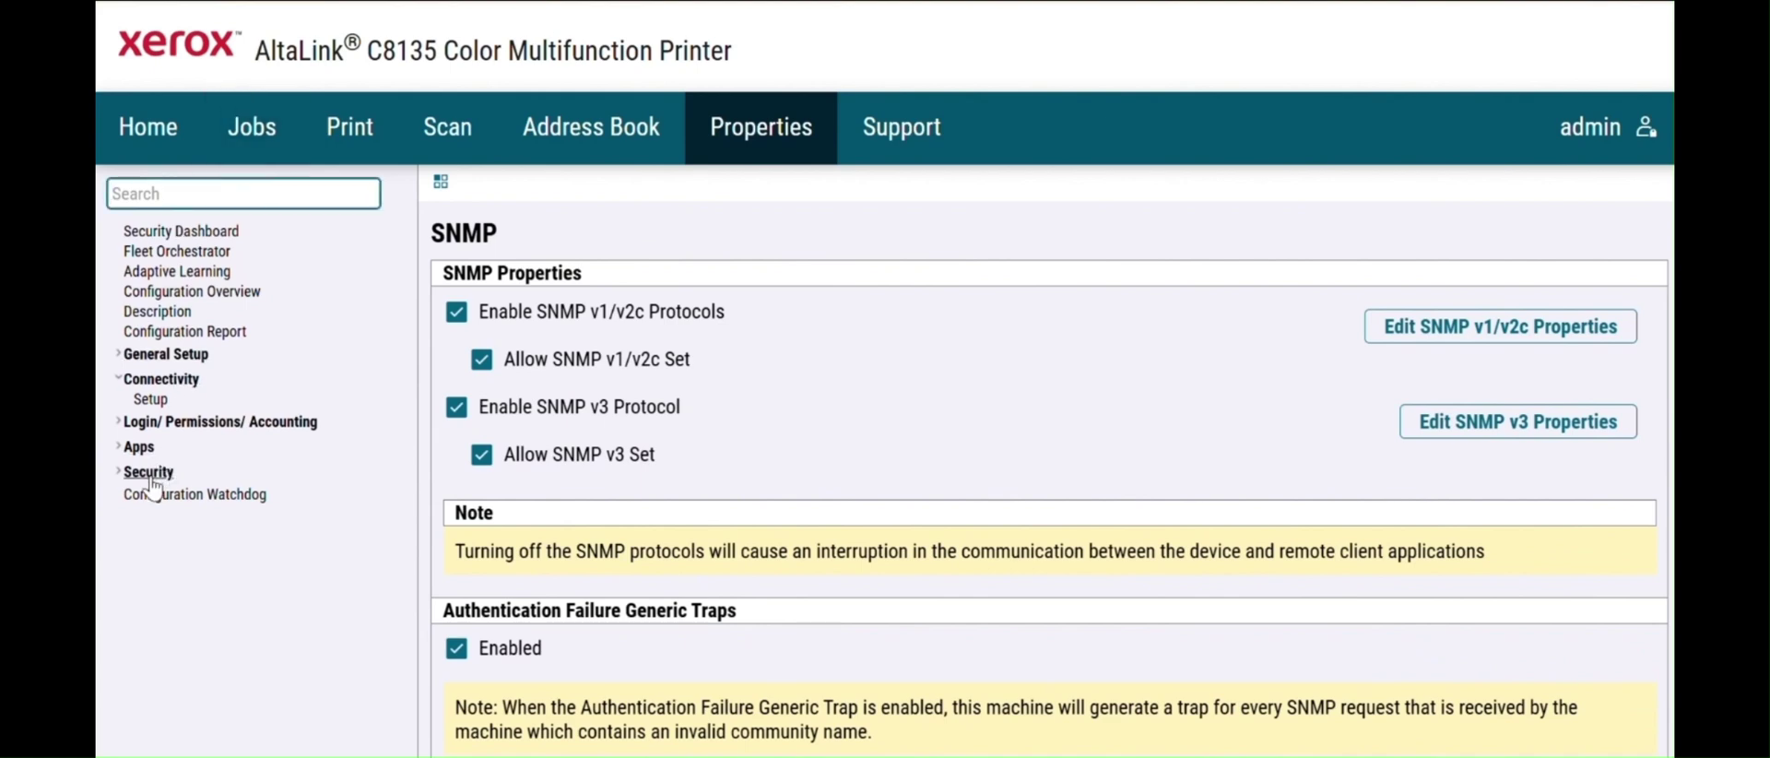
left_click(151, 424)
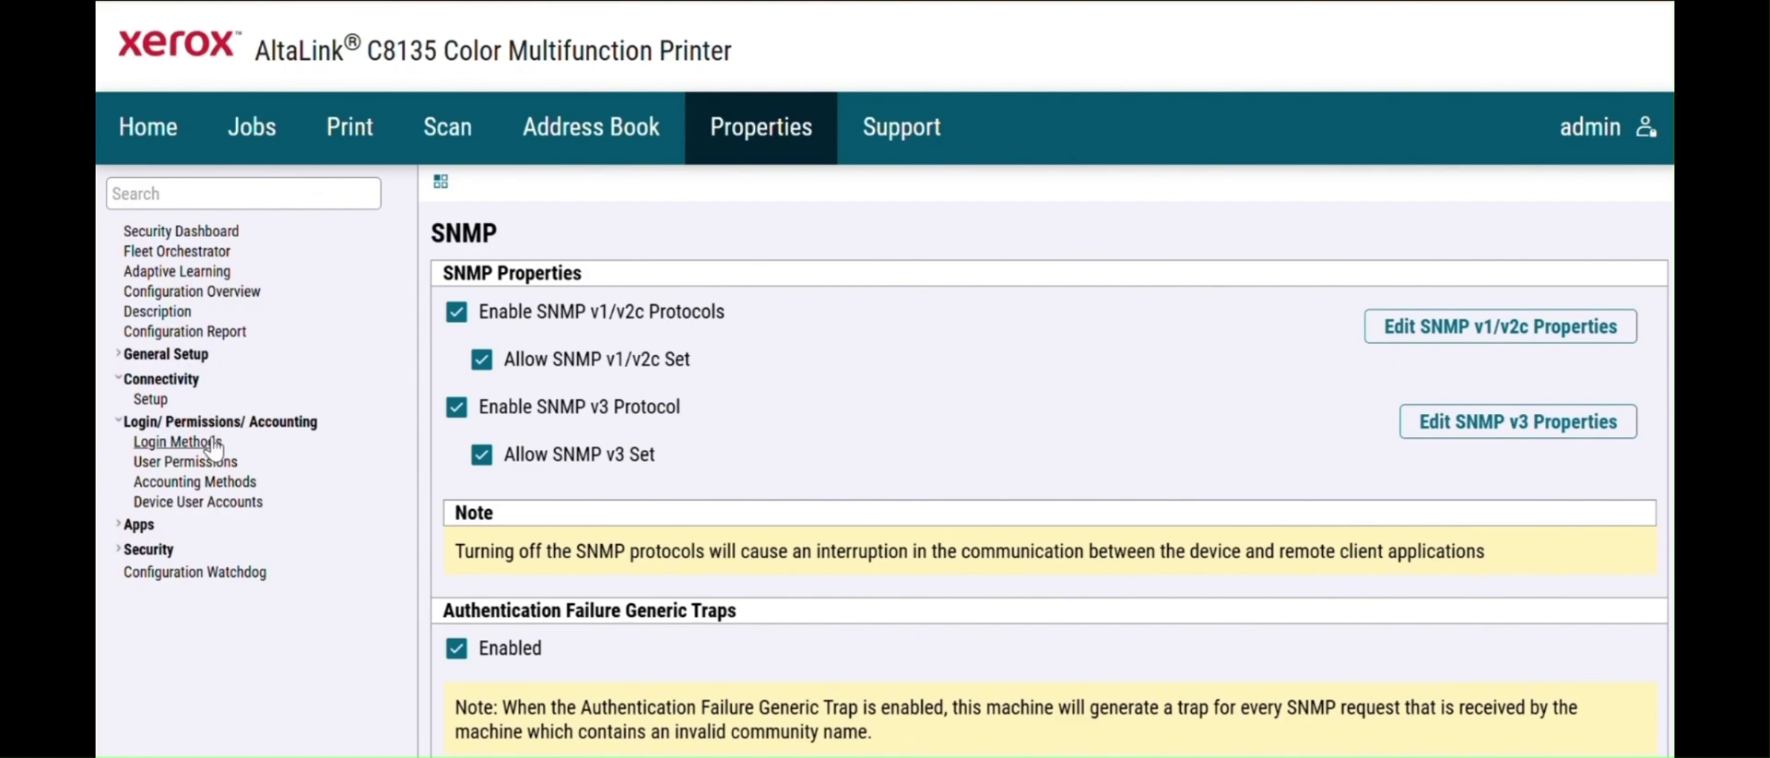
left_click(178, 442)
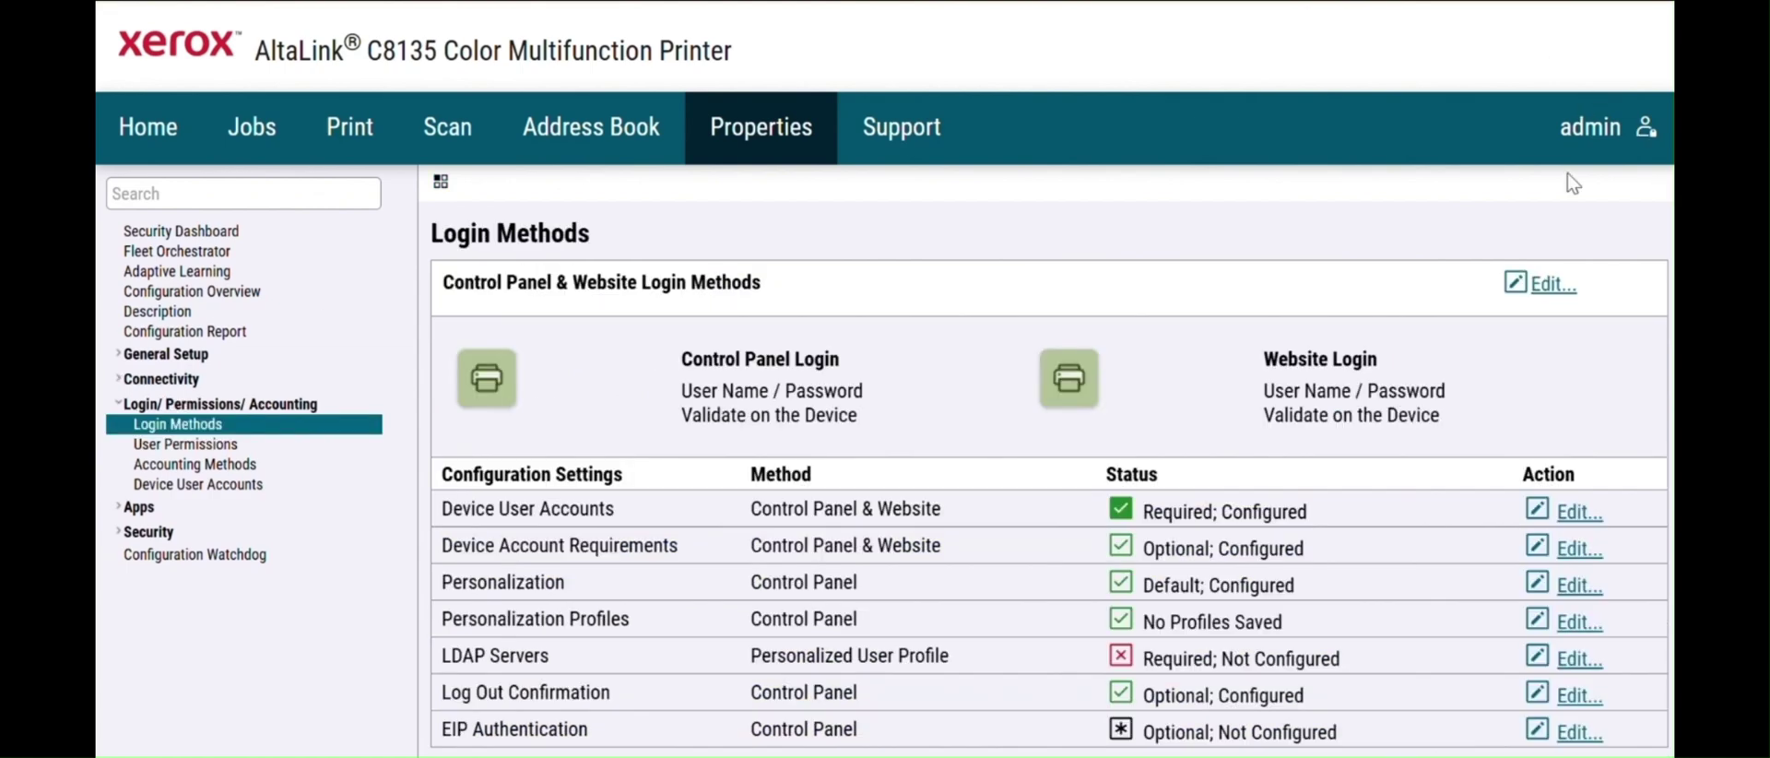
scroll(1046, 461, "down", 2)
scroll(1046, 461, "down", 2)
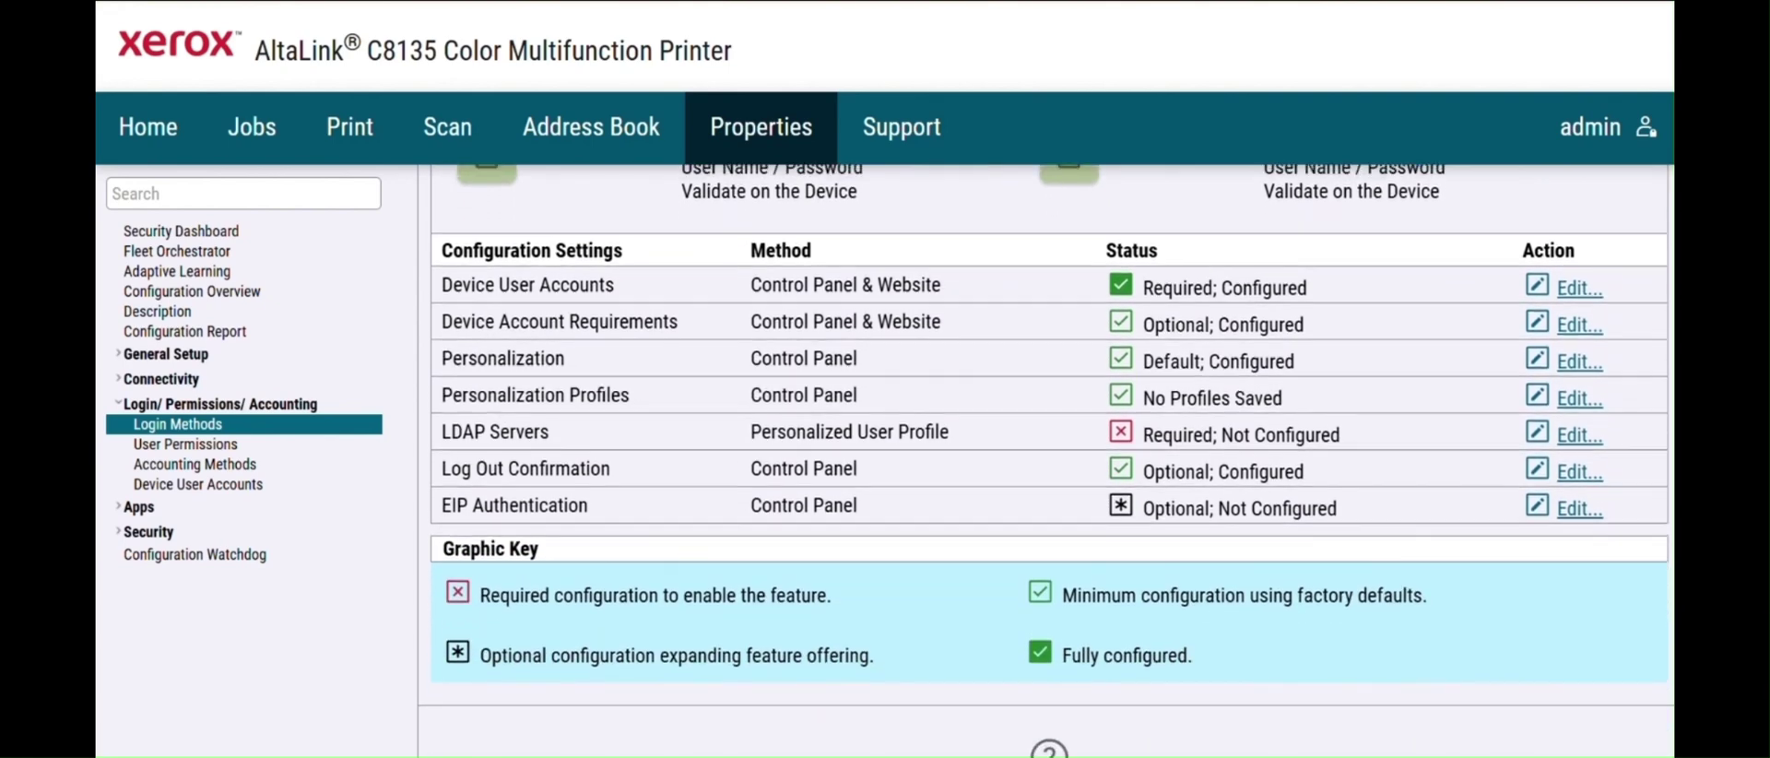
scroll(1046, 461, "up", 2)
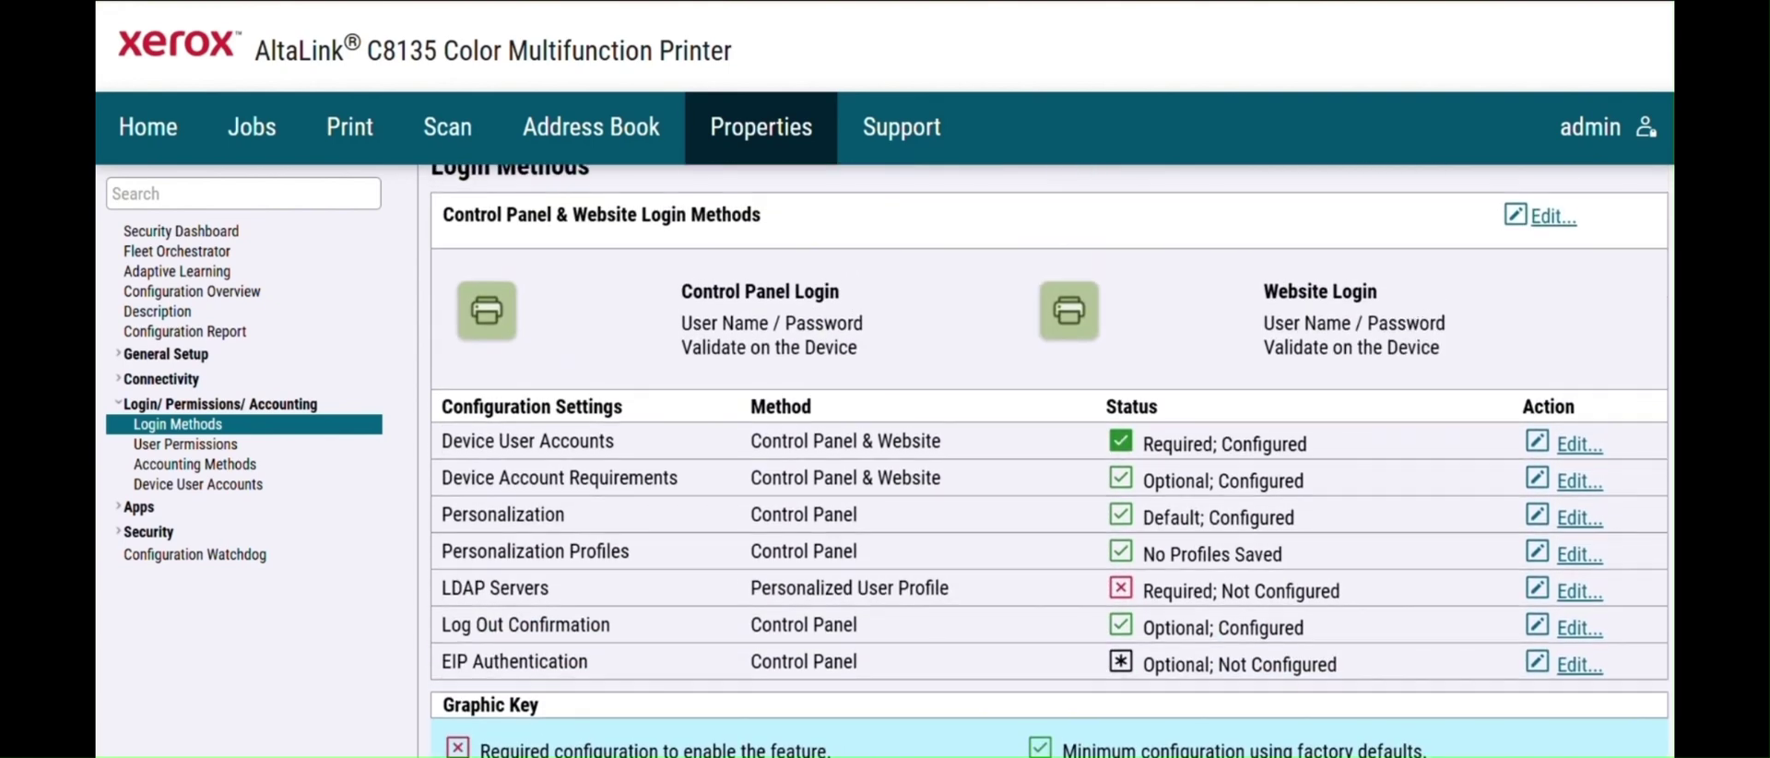
scroll(1045, 461, "up", 1)
scroll(1046, 461, "up", 1)
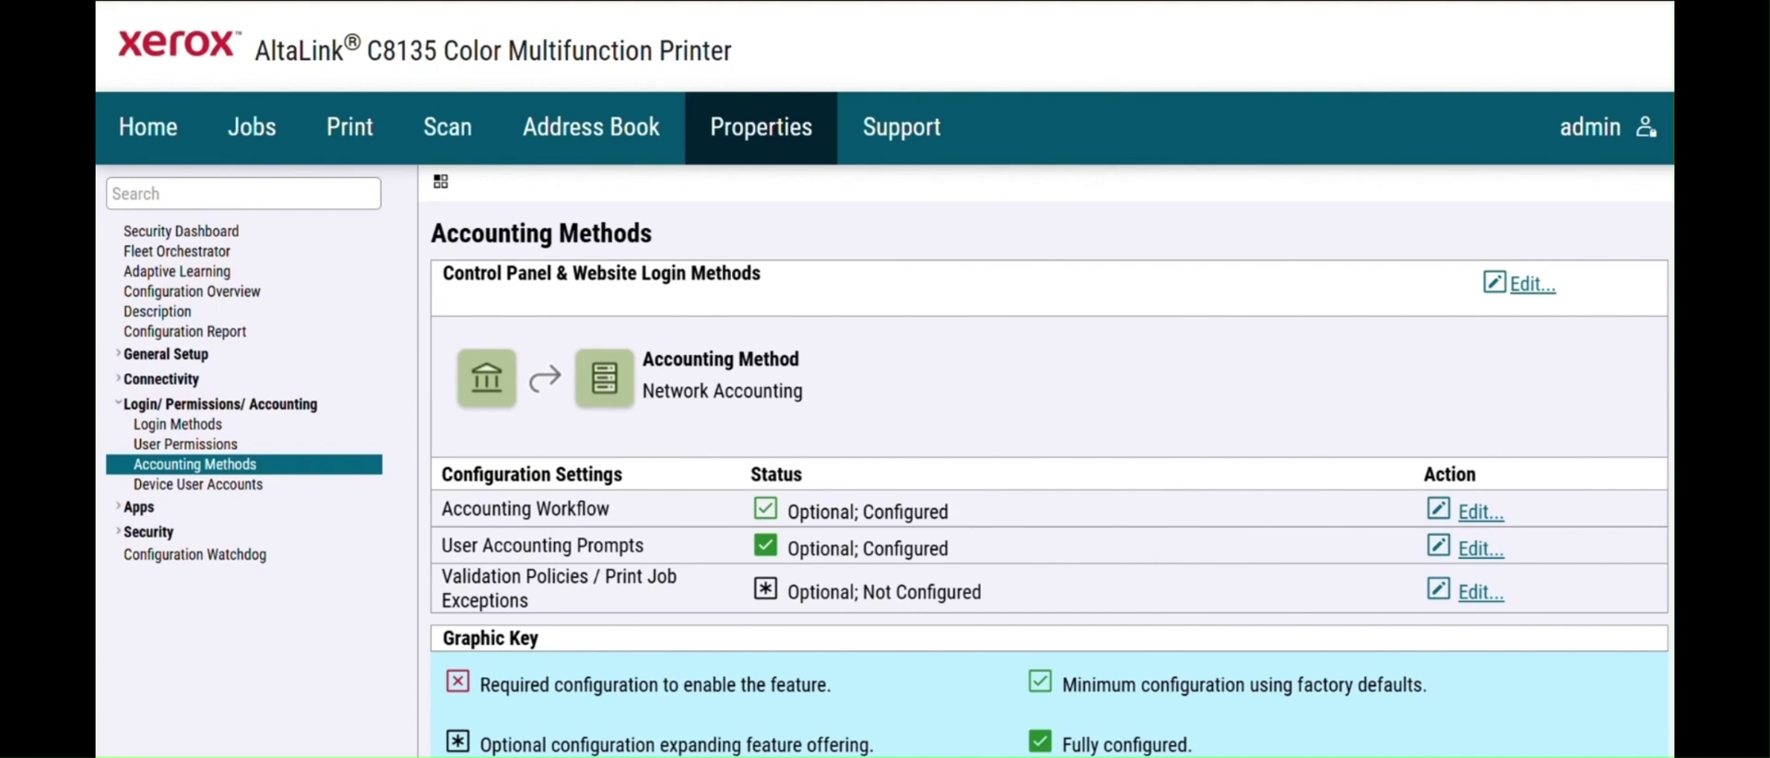
left_click(1552, 280)
left_click(830, 345)
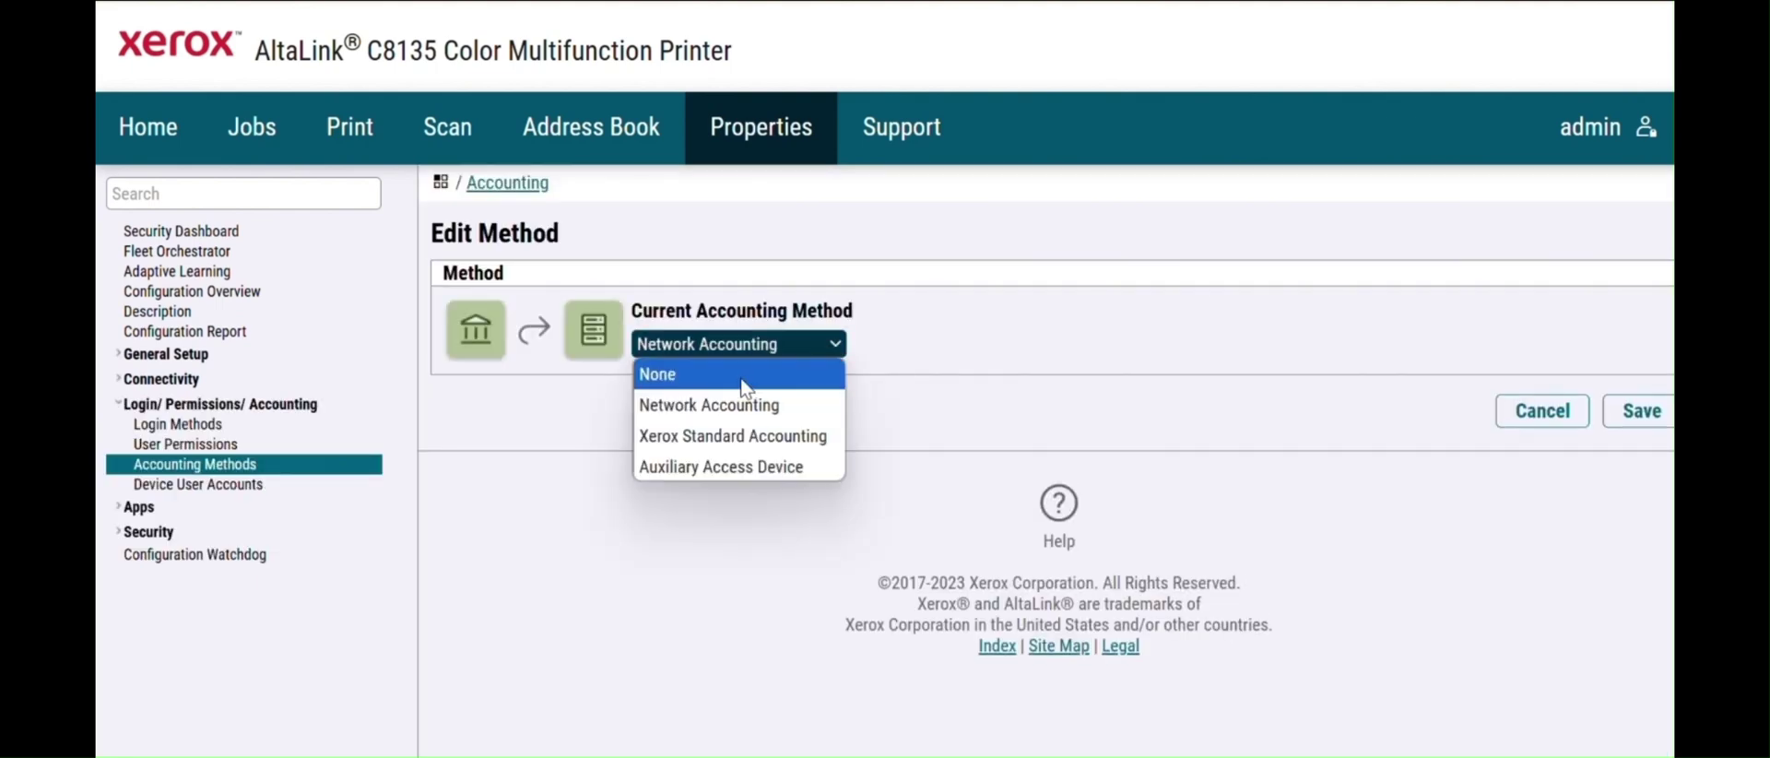
left_click(743, 378)
left_click(837, 347)
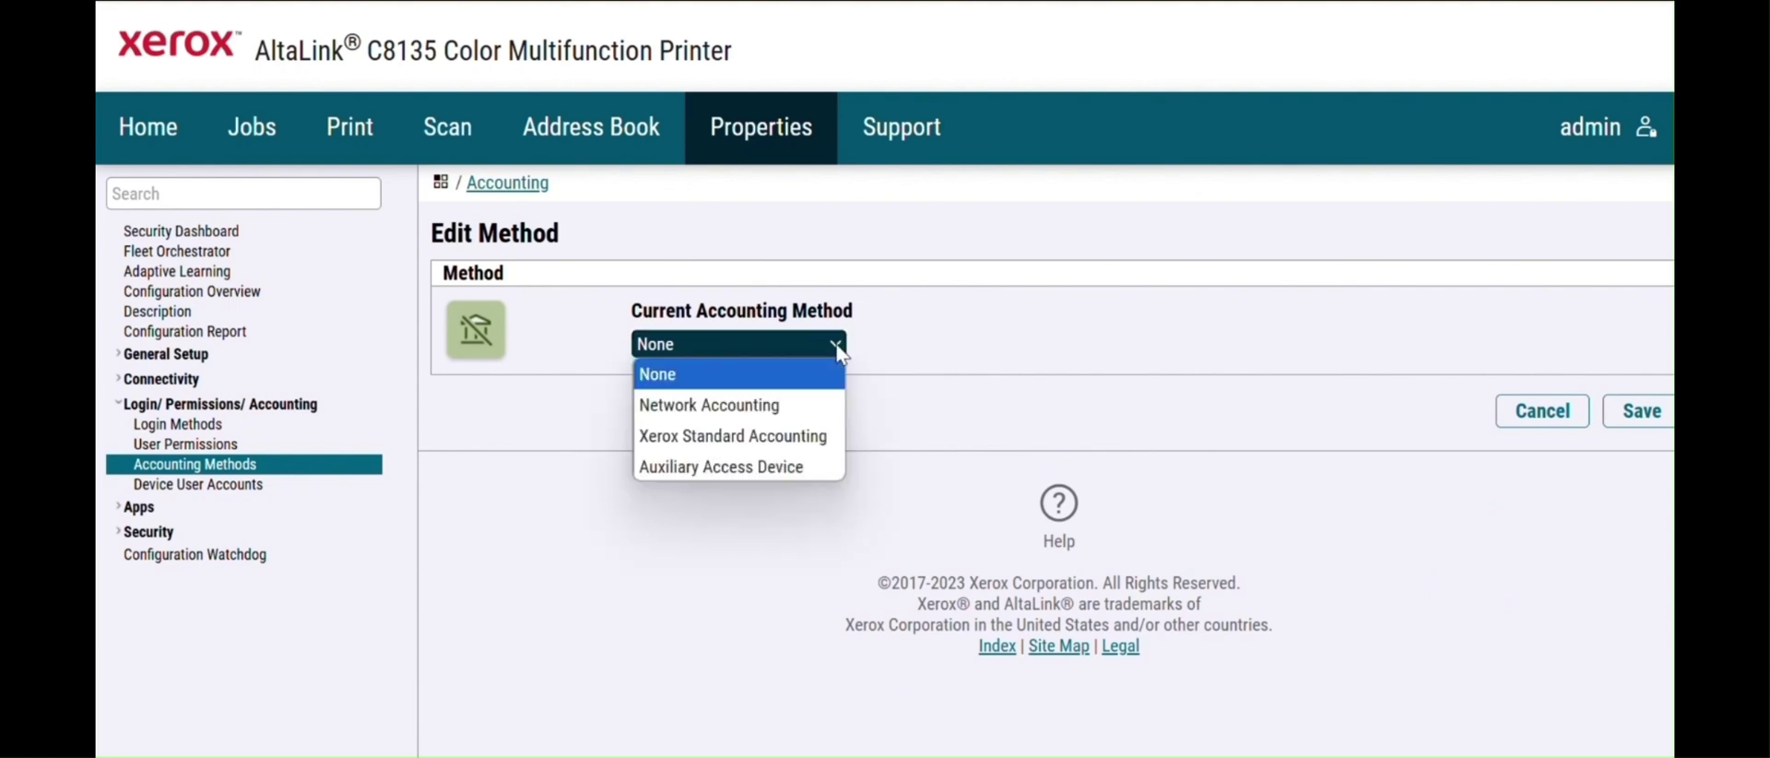
left_click(790, 403)
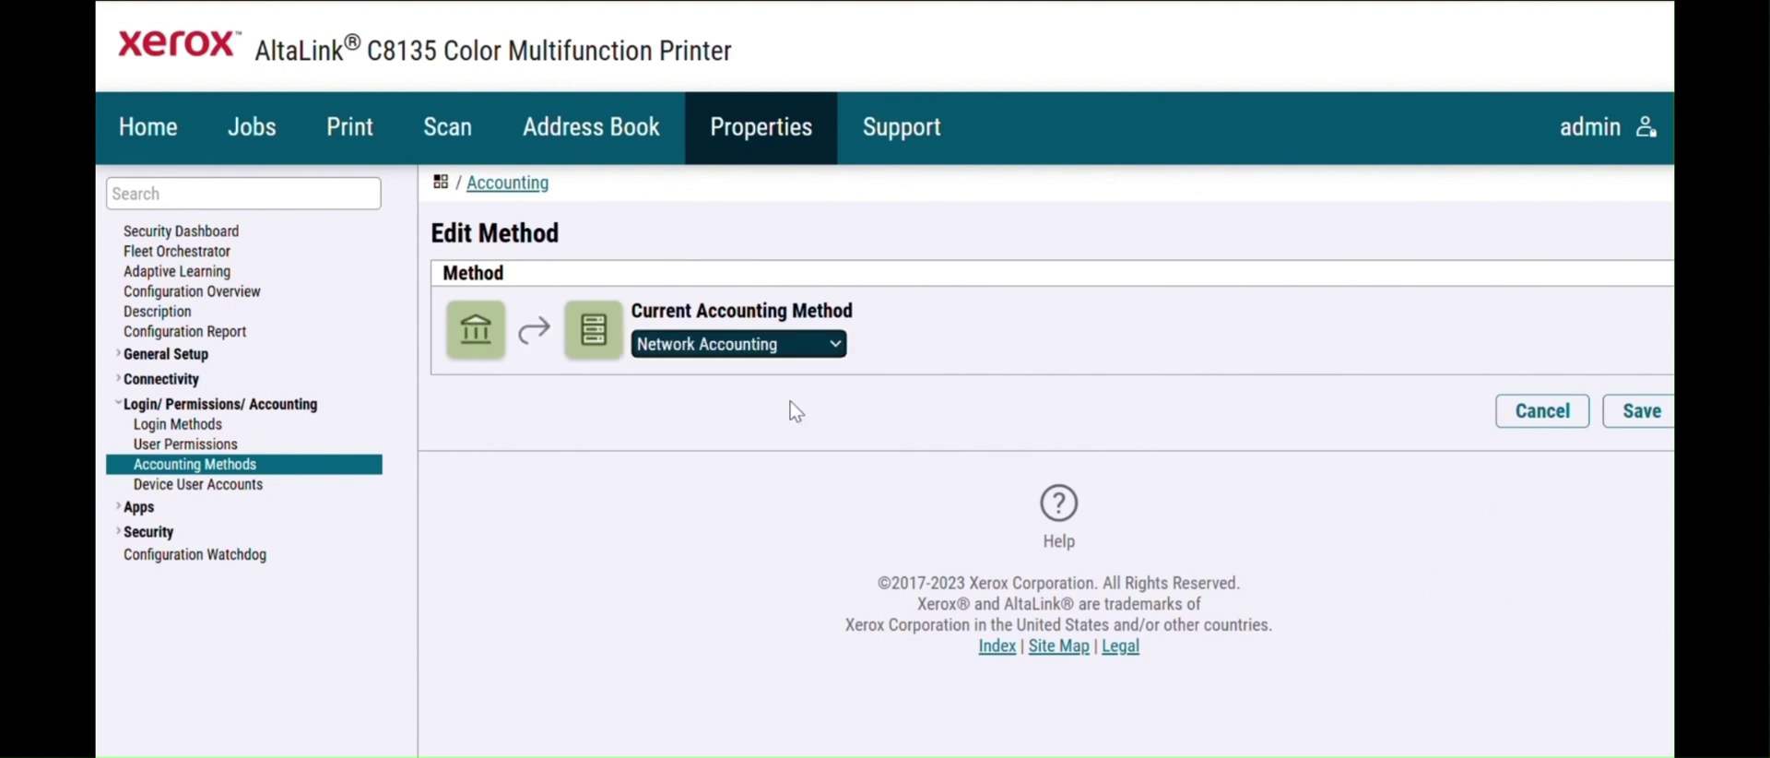
left_click(1638, 424)
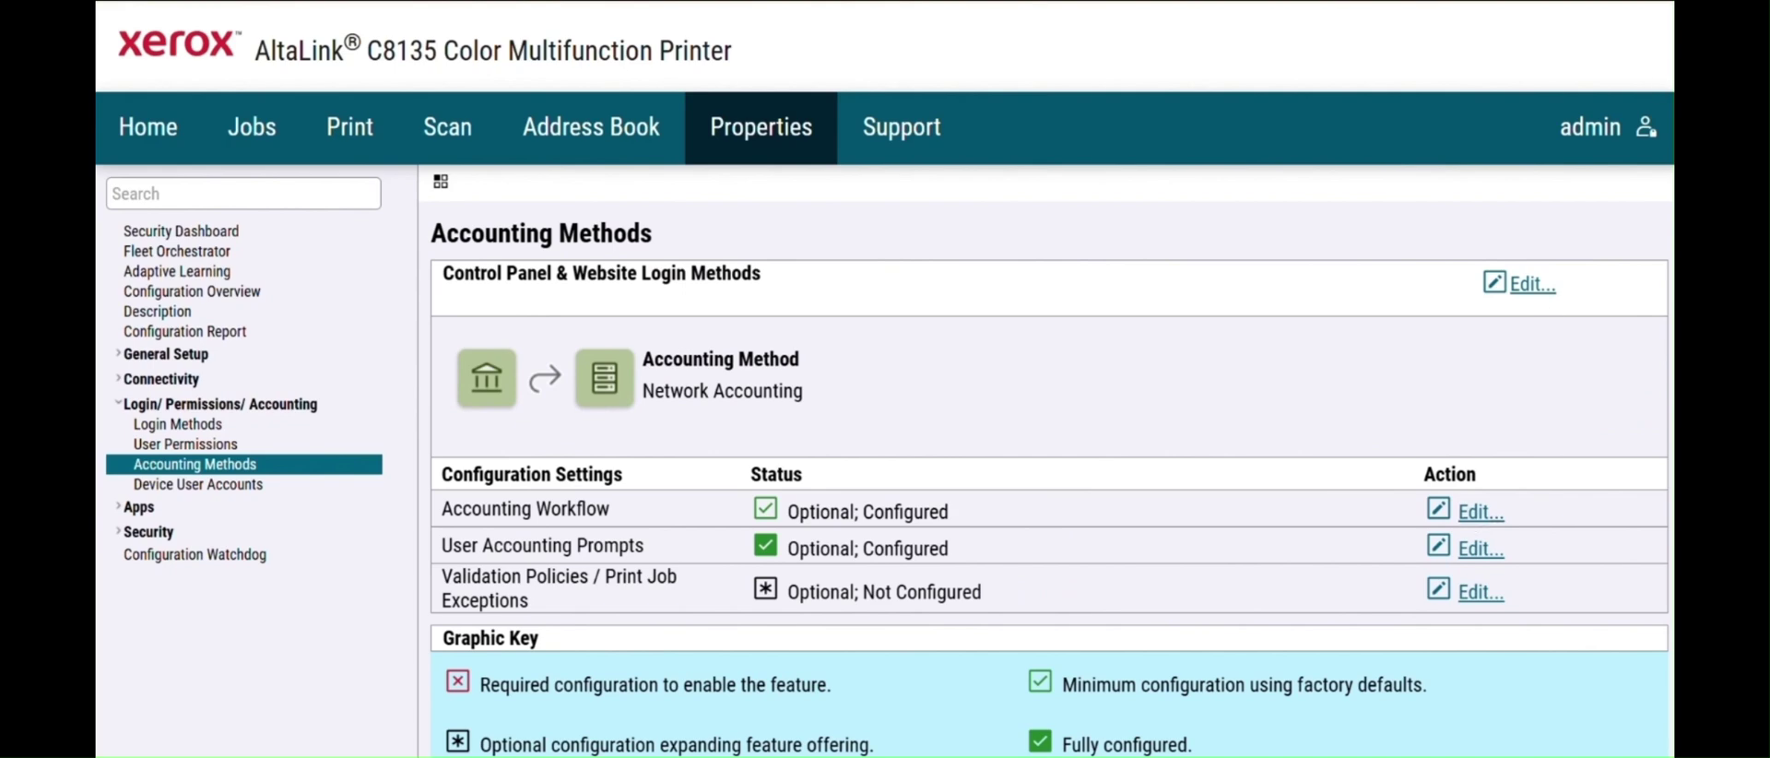
- Set both Copy Jobs and Print Jobs workflows to Capture Usage and save the accounting workflow
left_click(1379, 319)
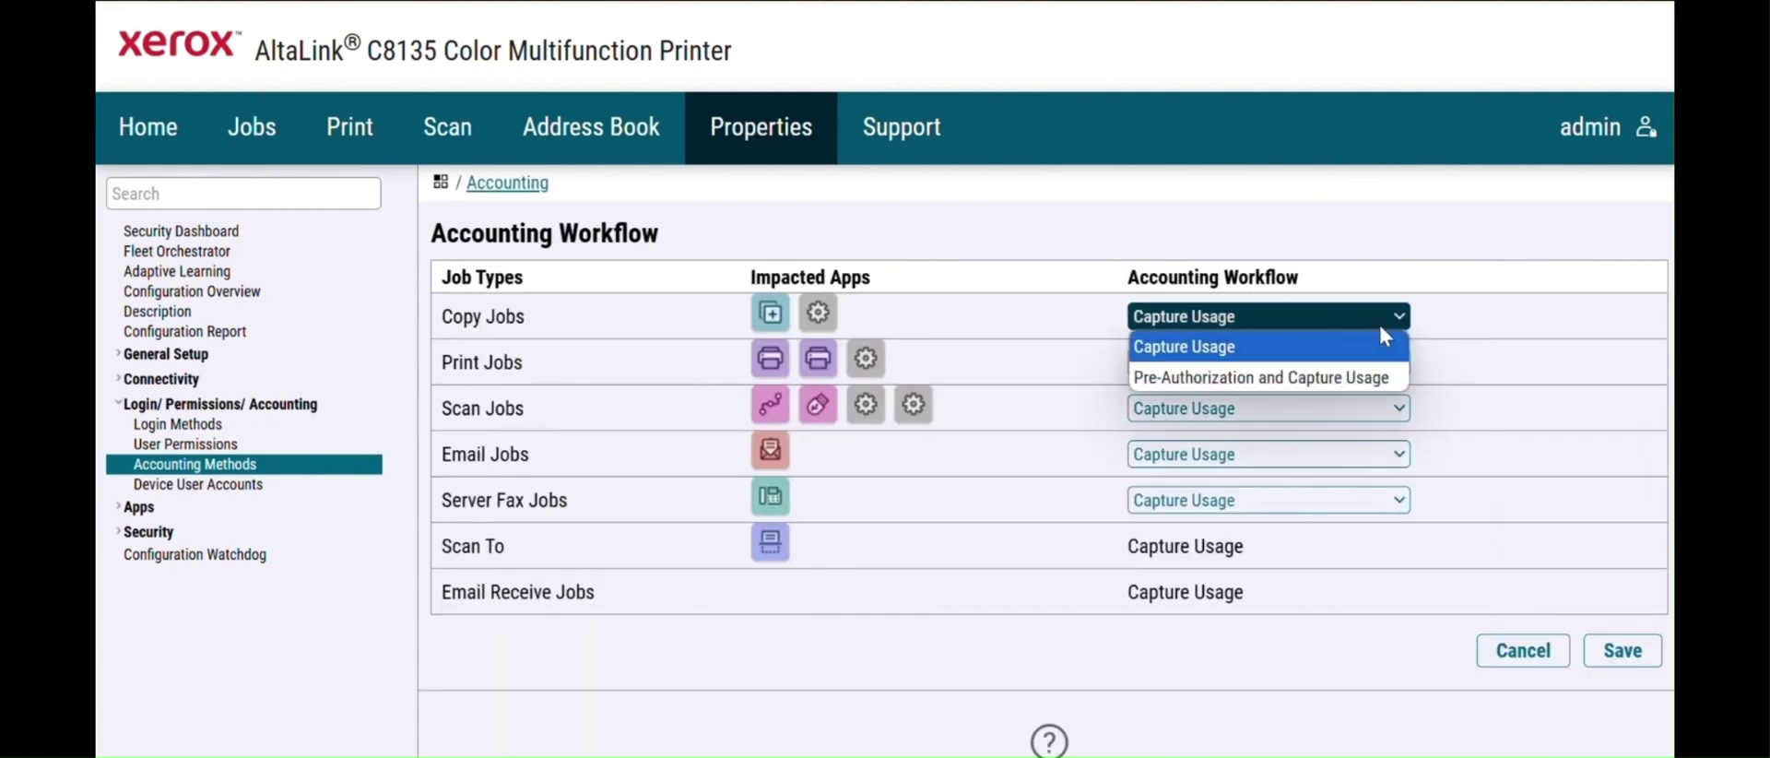
left_click(1352, 373)
left_click(1387, 362)
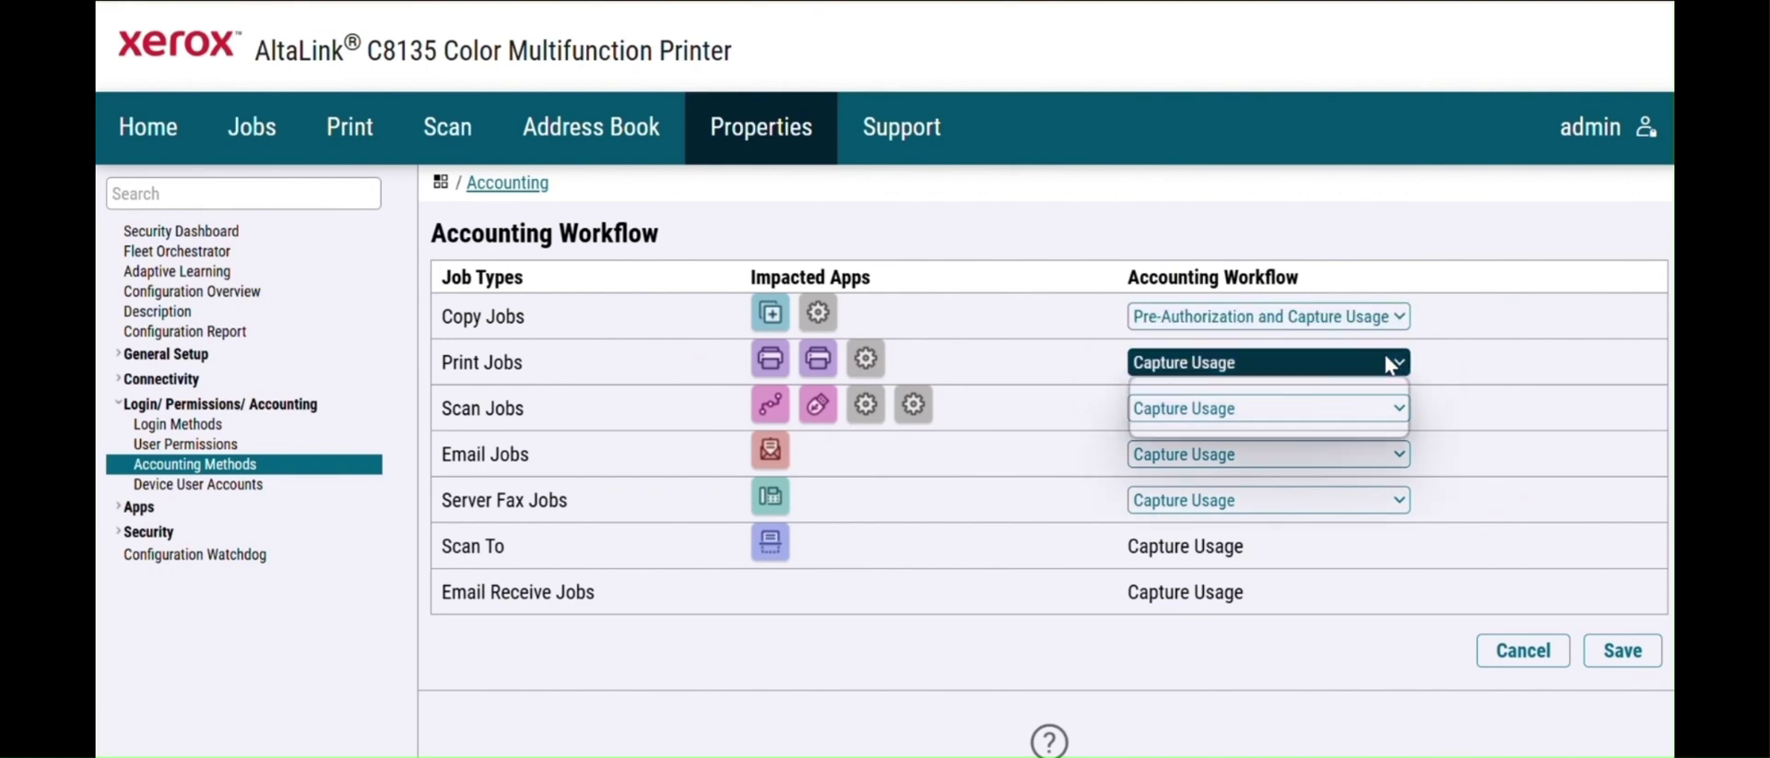
left_click(1328, 424)
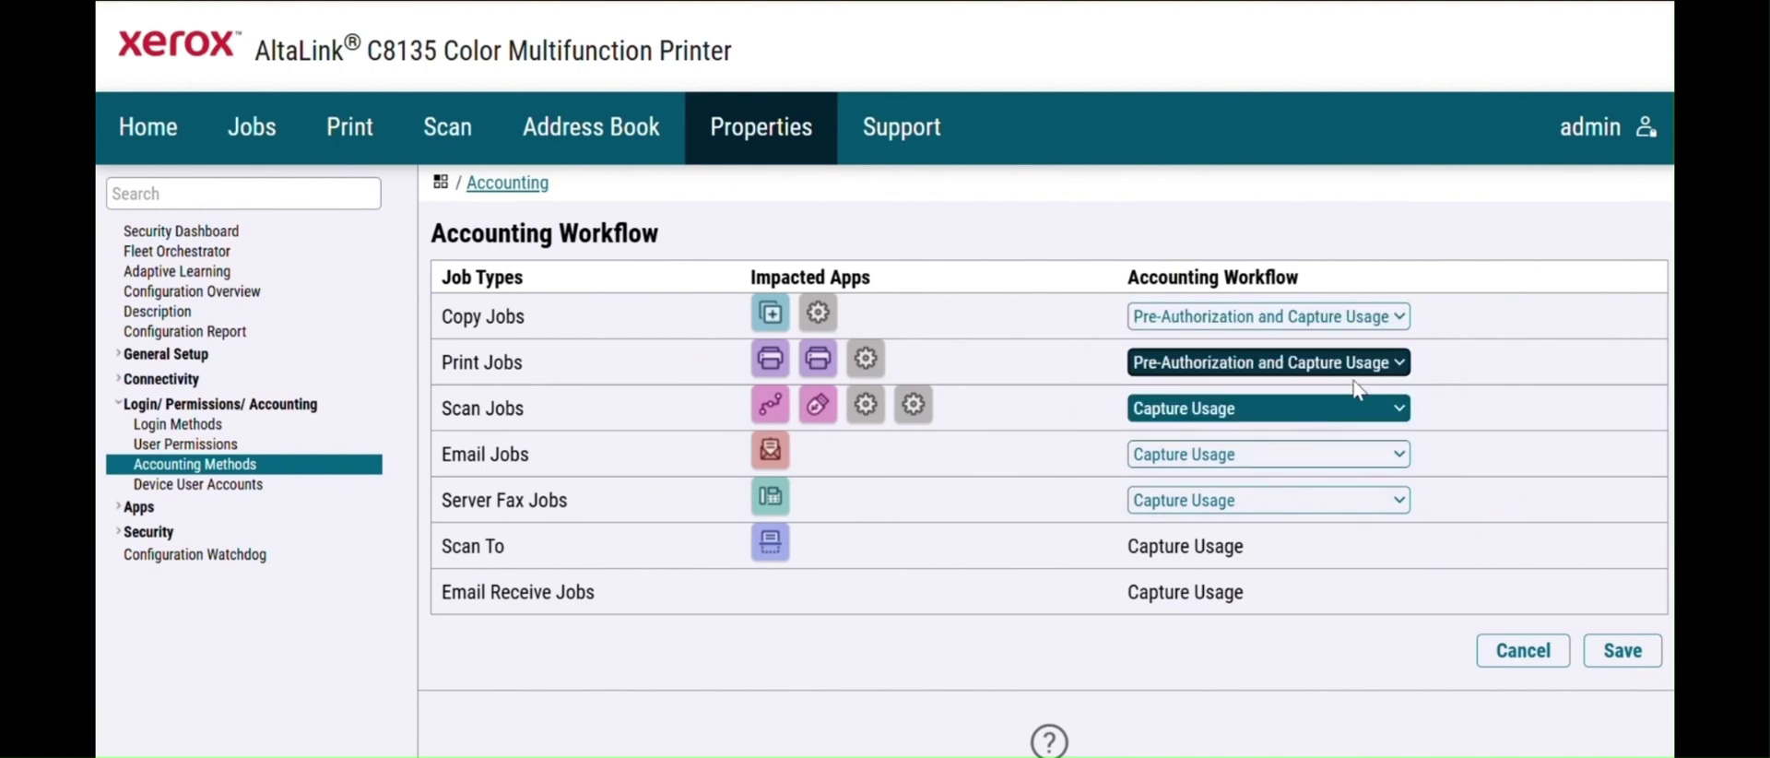
left_click(1399, 319)
left_click(1303, 349)
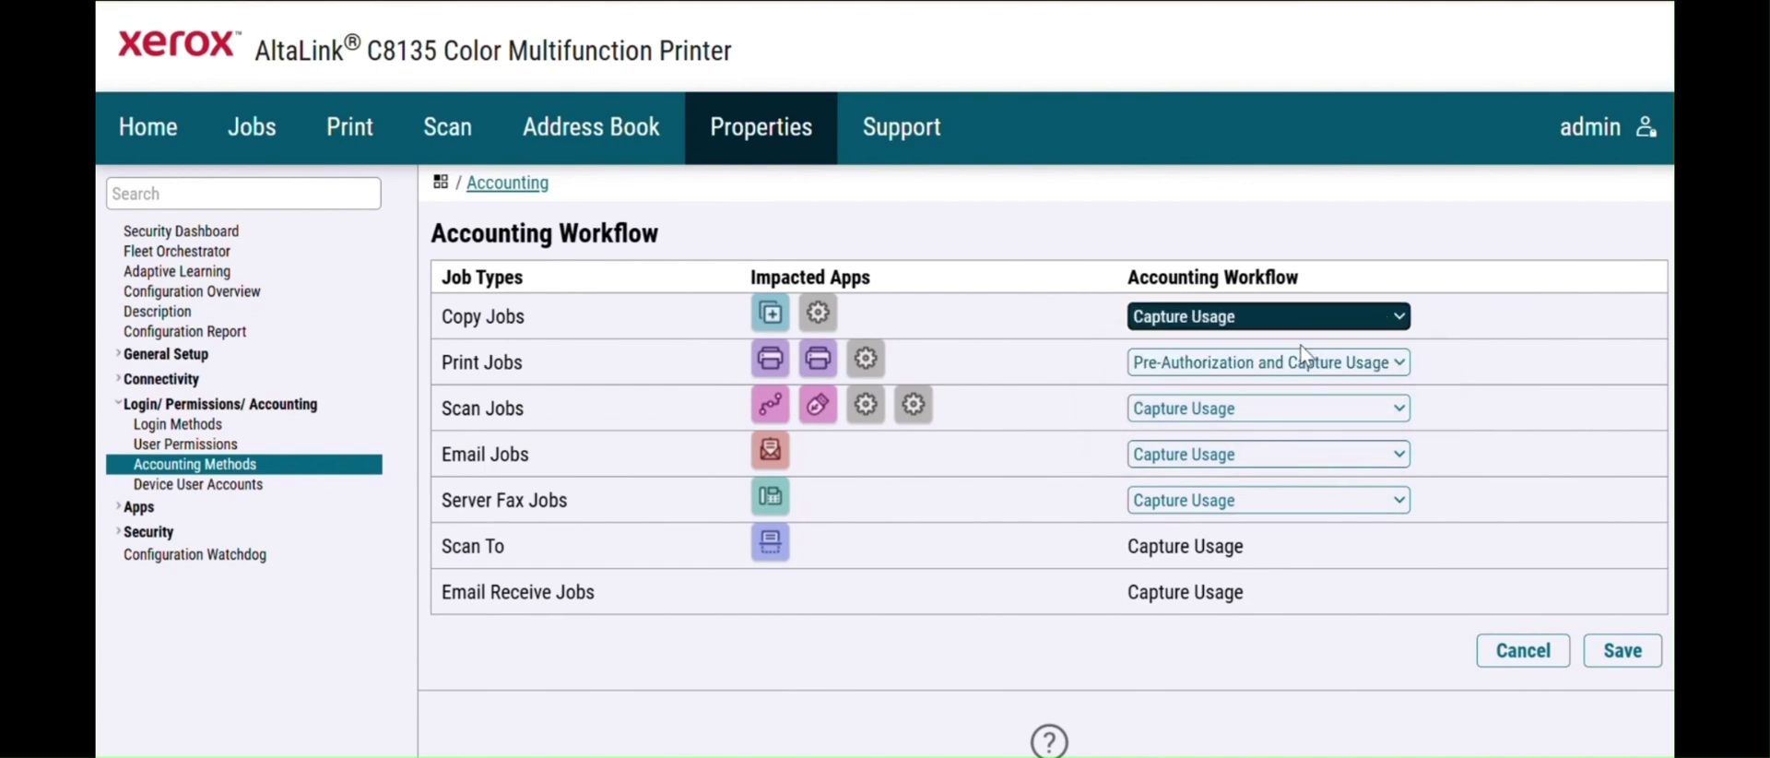
left_click(1305, 362)
left_click(1303, 402)
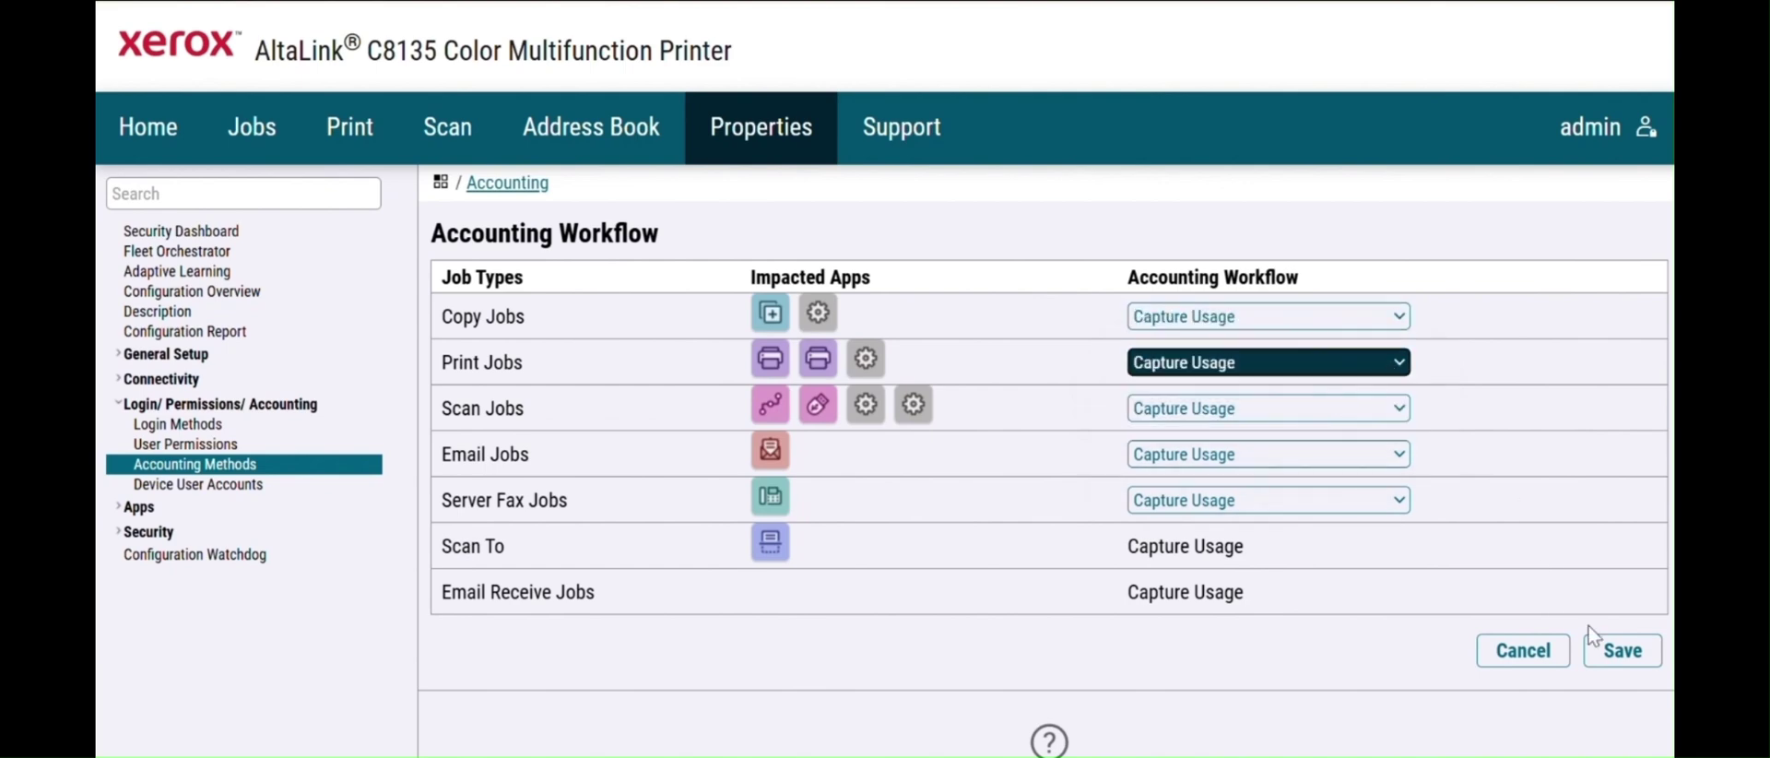
left_click(1622, 653)
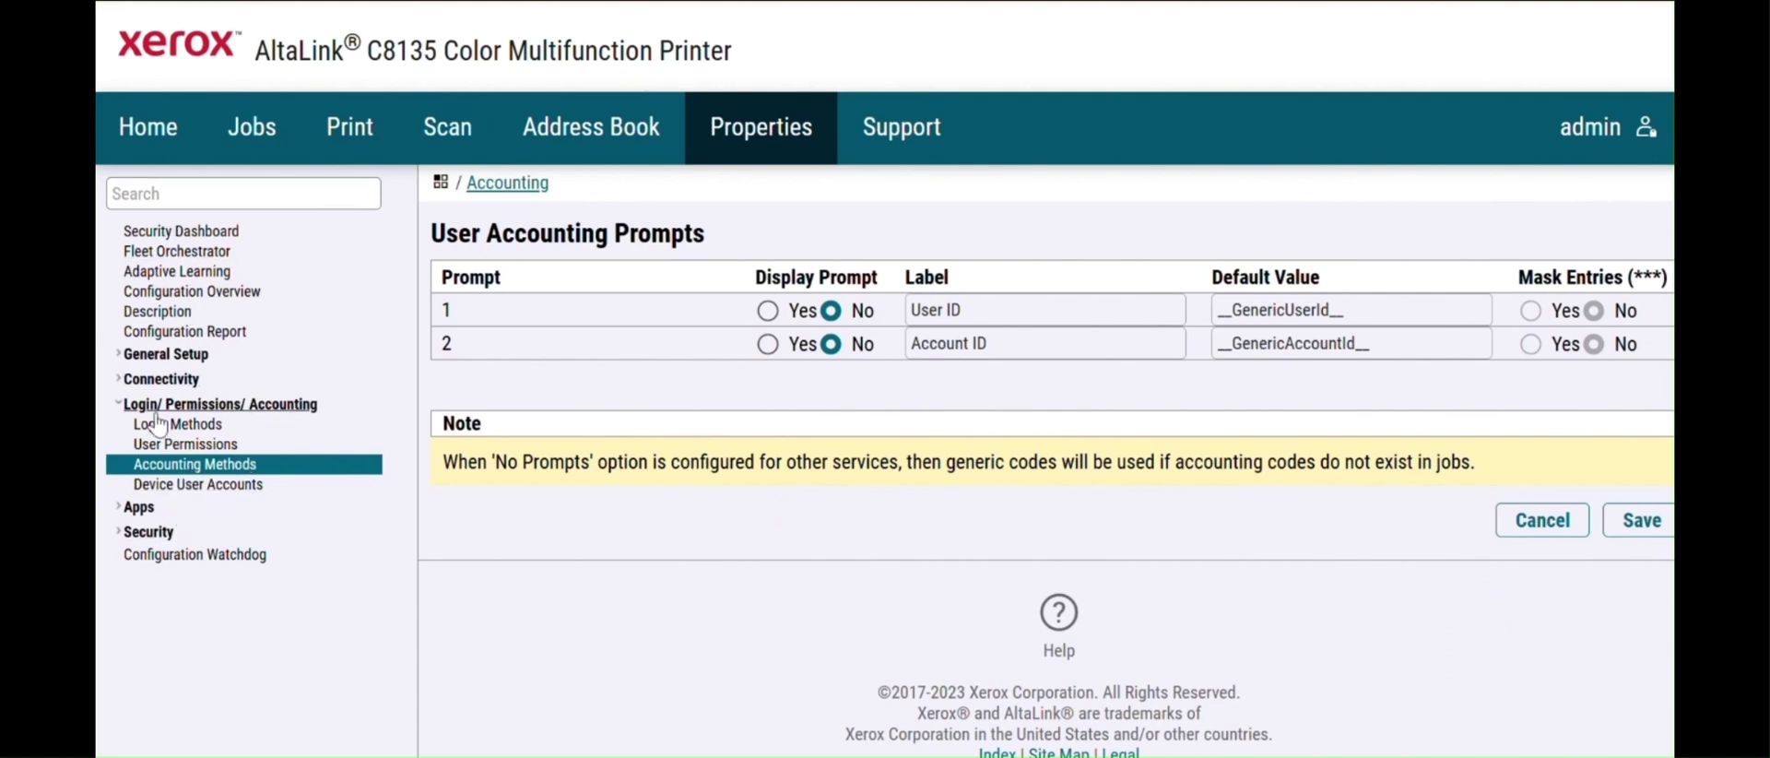
- Collapse and re-expand the Login/ Permissions/ Accounting section in the sidebar
left_click(187, 406)
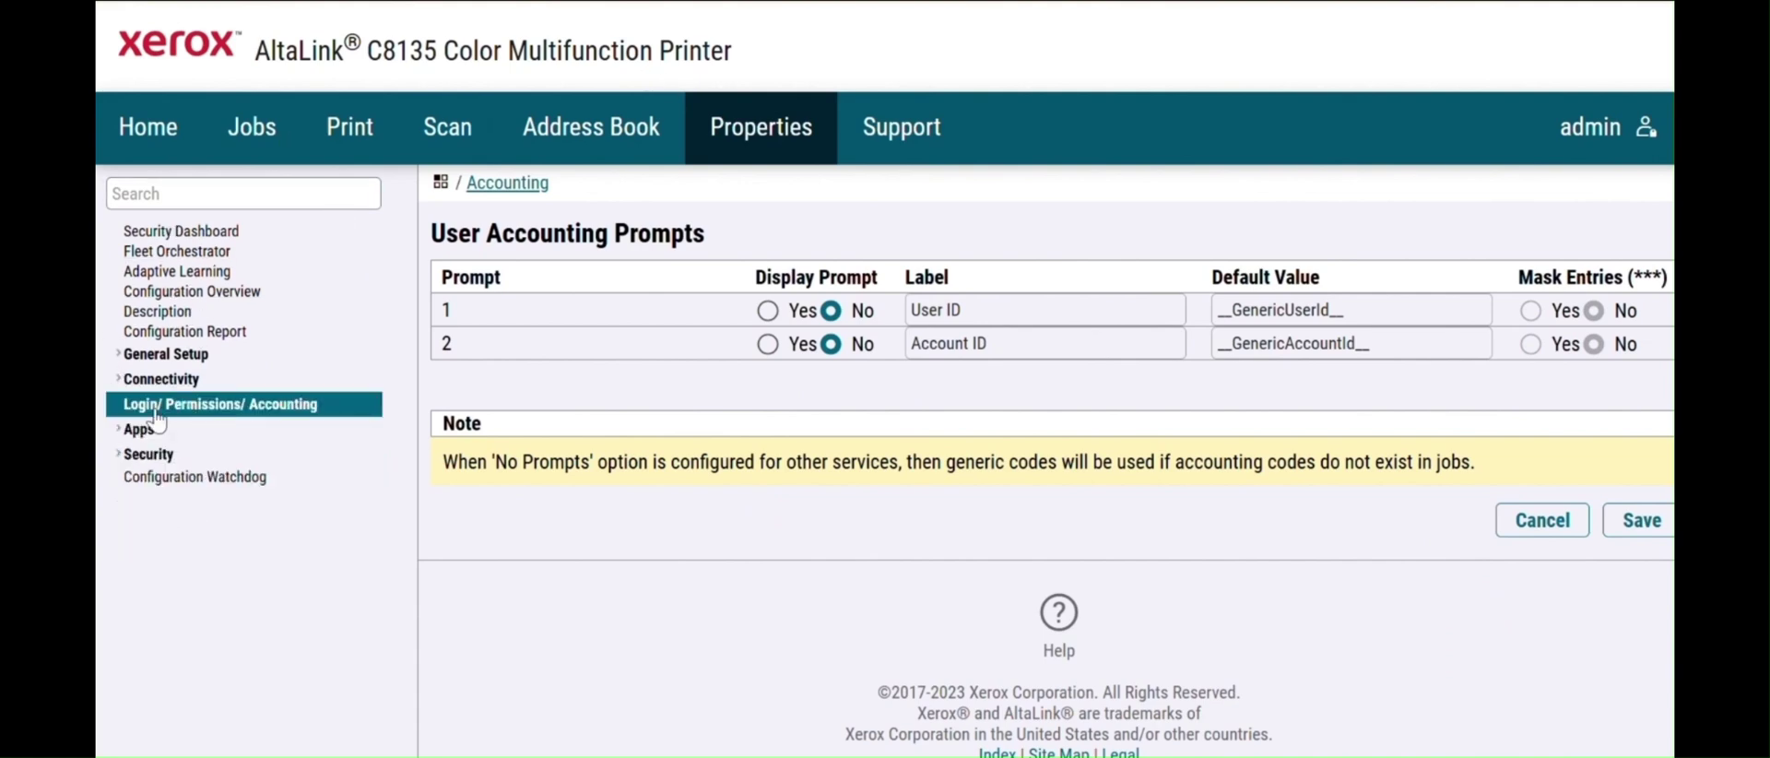
left_click(120, 407)
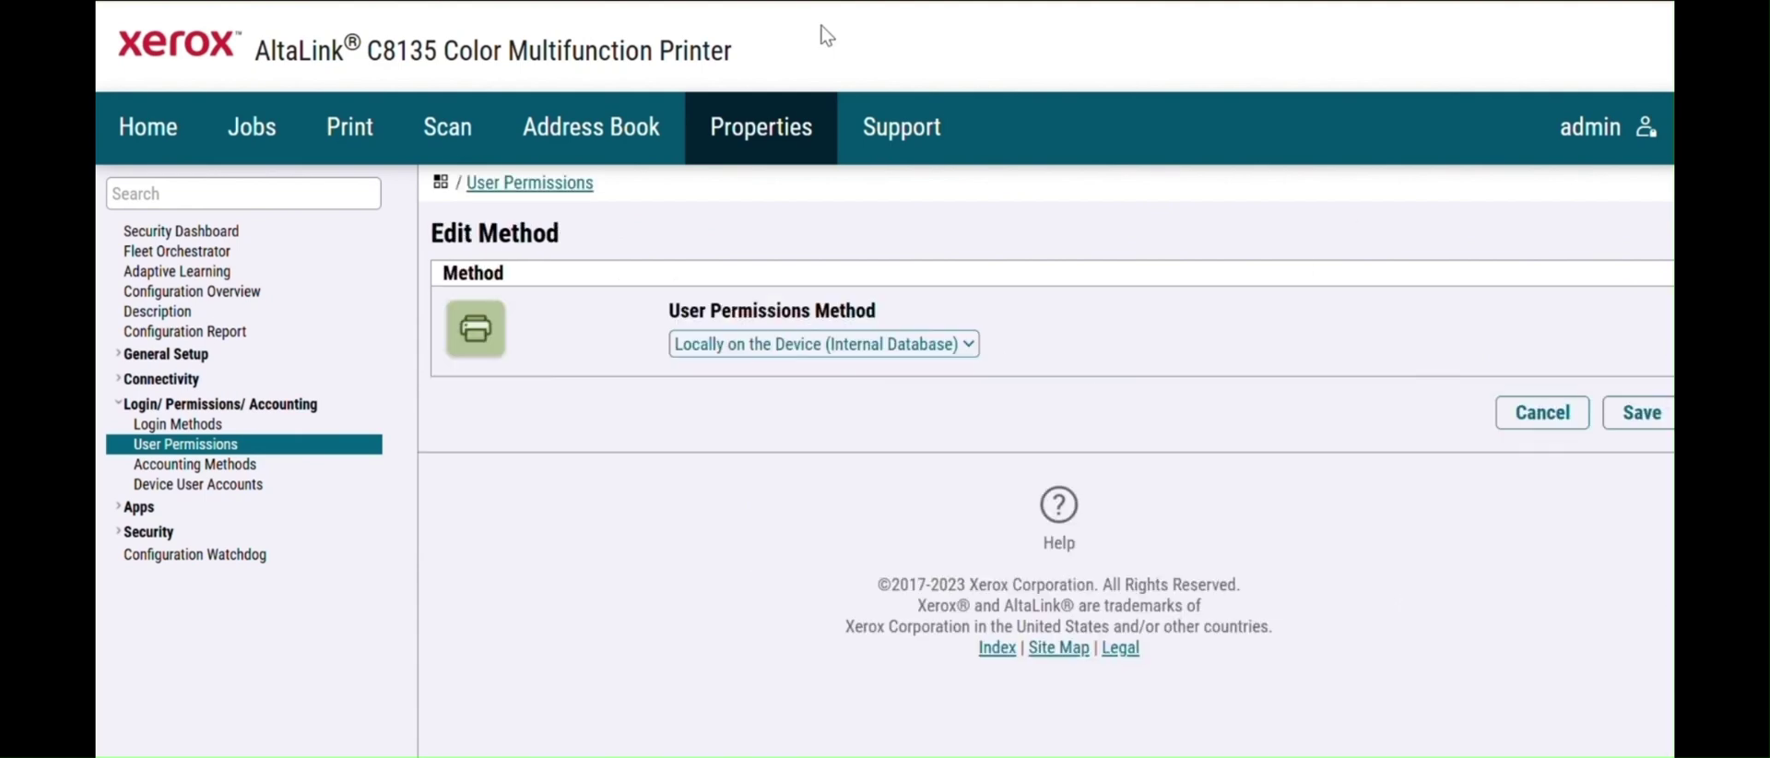
- Keep the User Permissions method as Locally on the Device and go to Login Methods
left_click(967, 344)
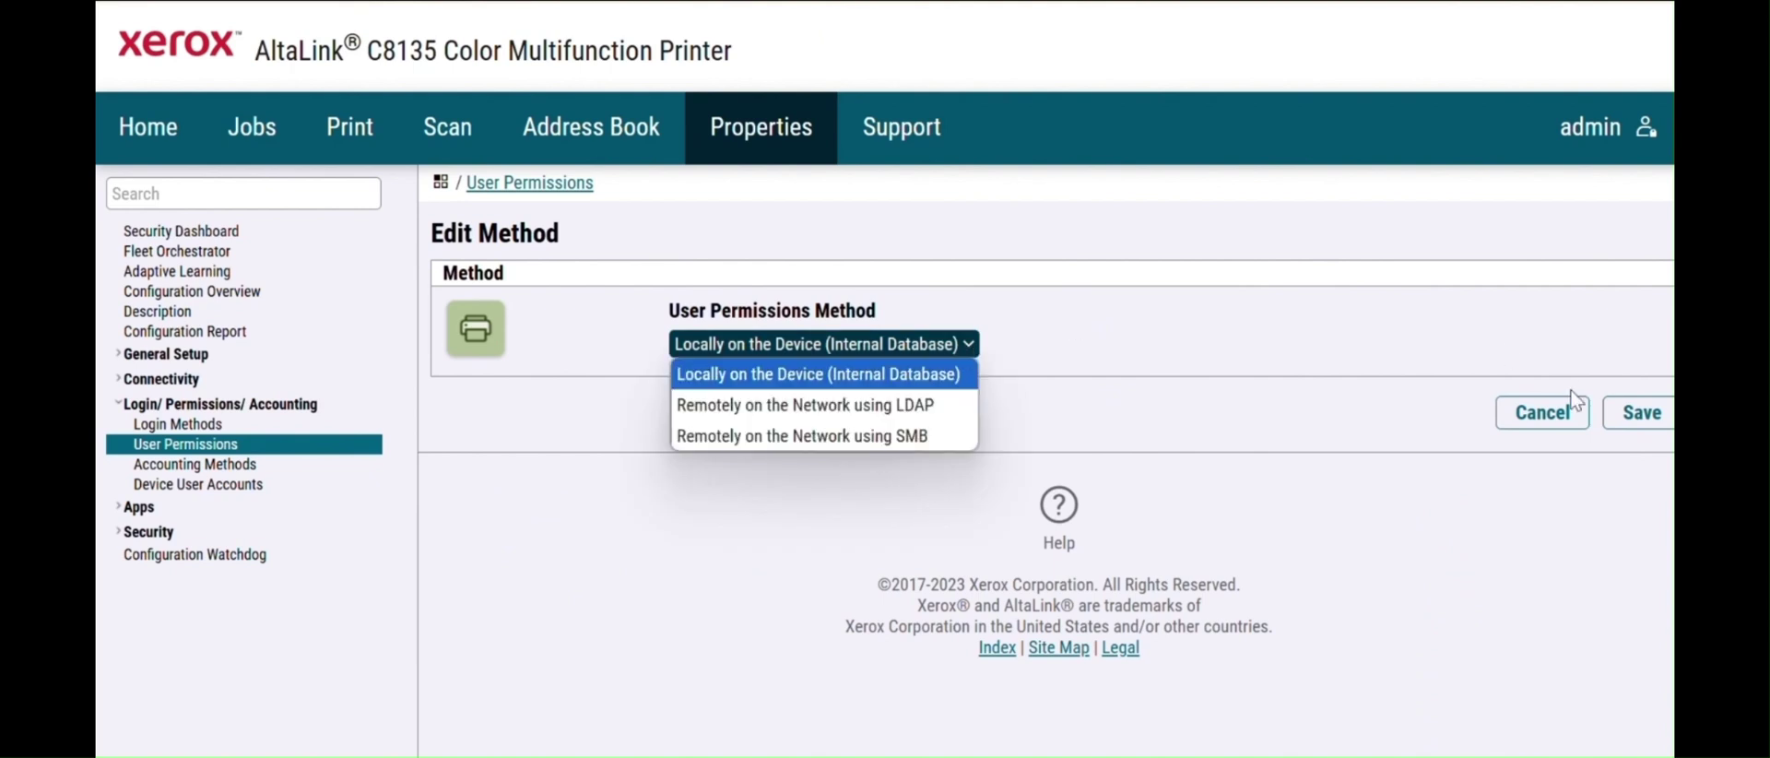
left_click(1538, 415)
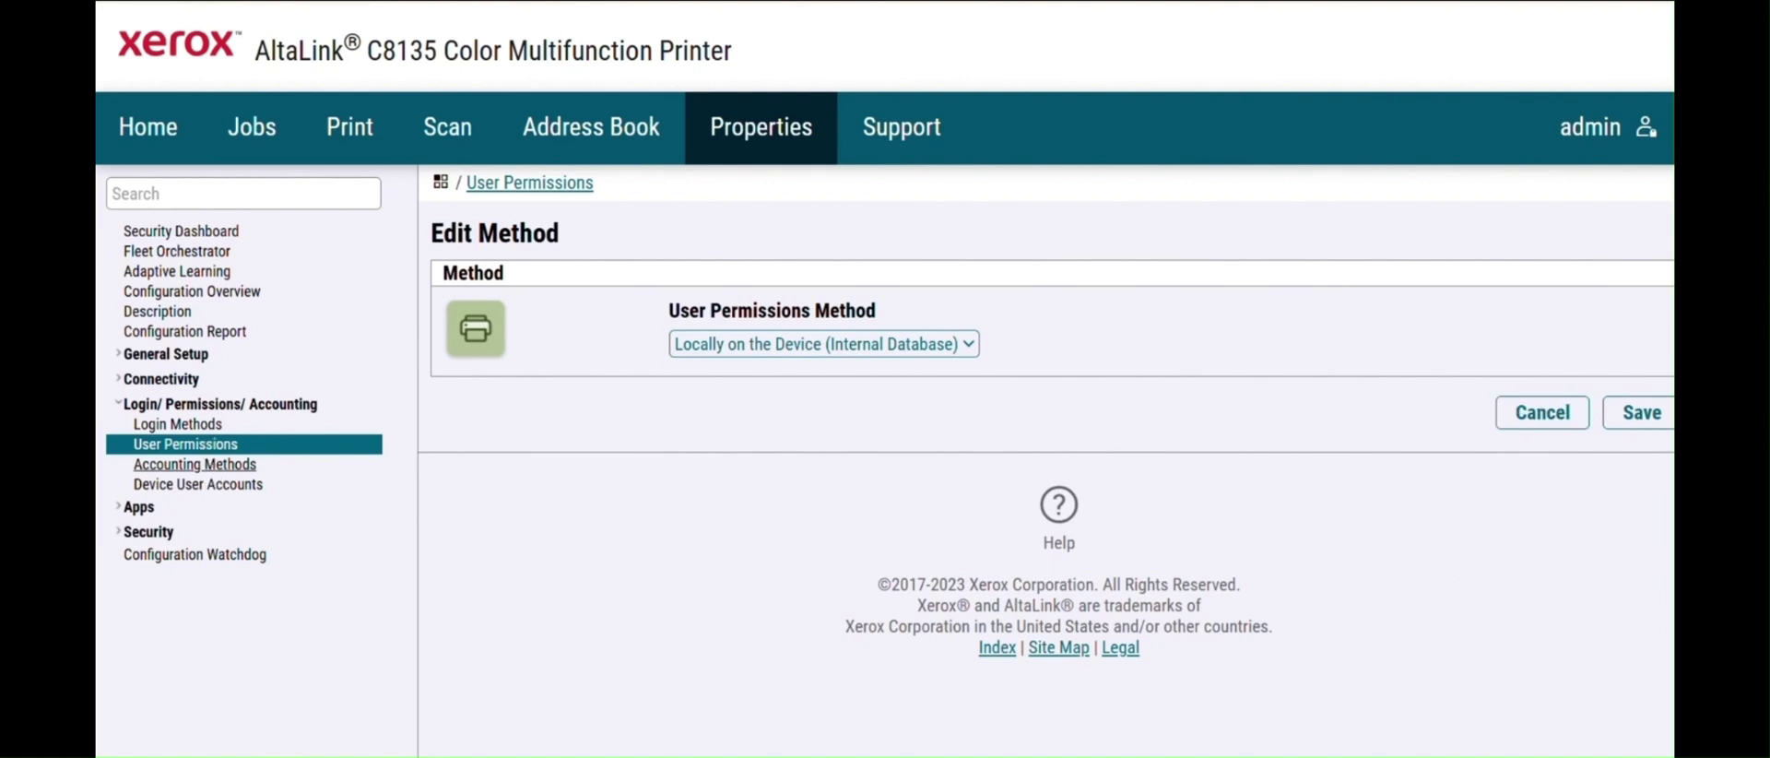
left_click(206, 427)
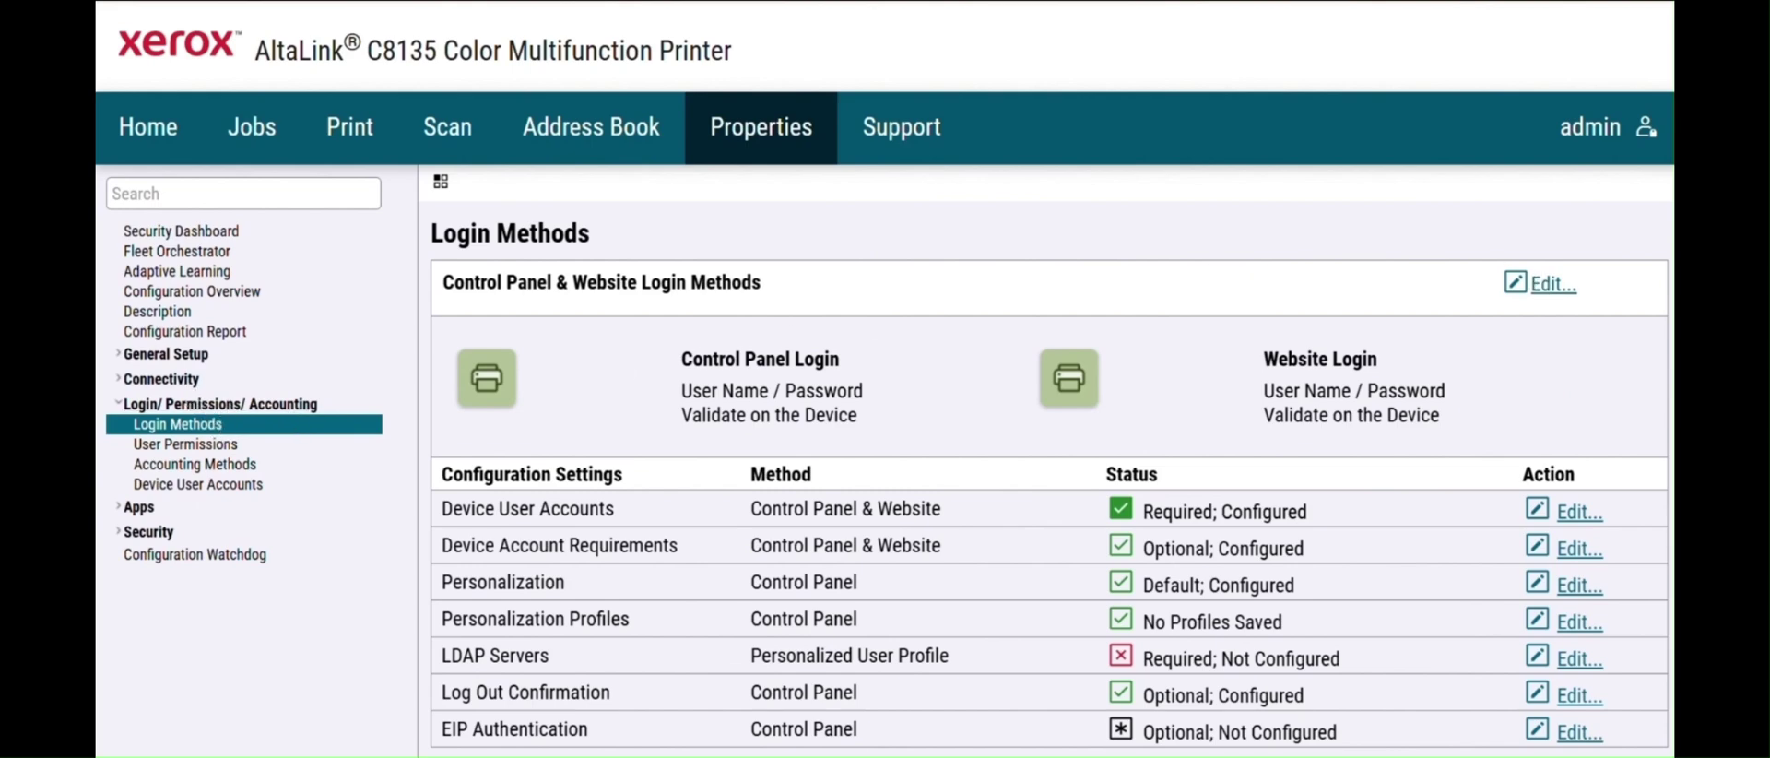
- Open the Edit page for Control Panel & Website Login Methods
left_click(979, 376)
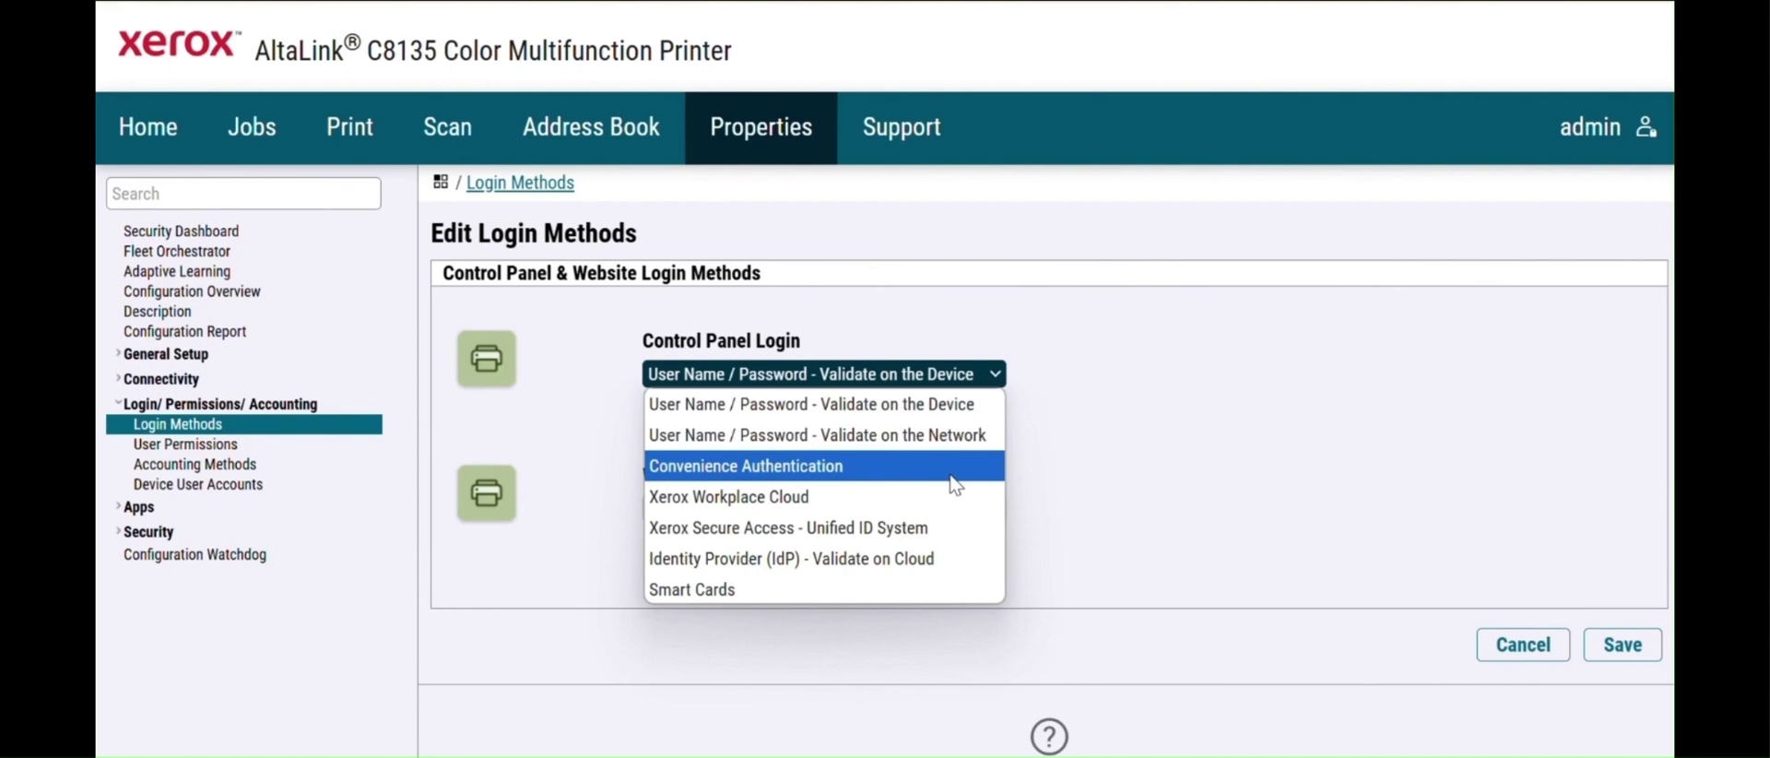
- Choose Convenience Authentication for control panel login, network validation as alternate, device-validated website login
left_click(953, 476)
scroll(1045, 461, "down", 1)
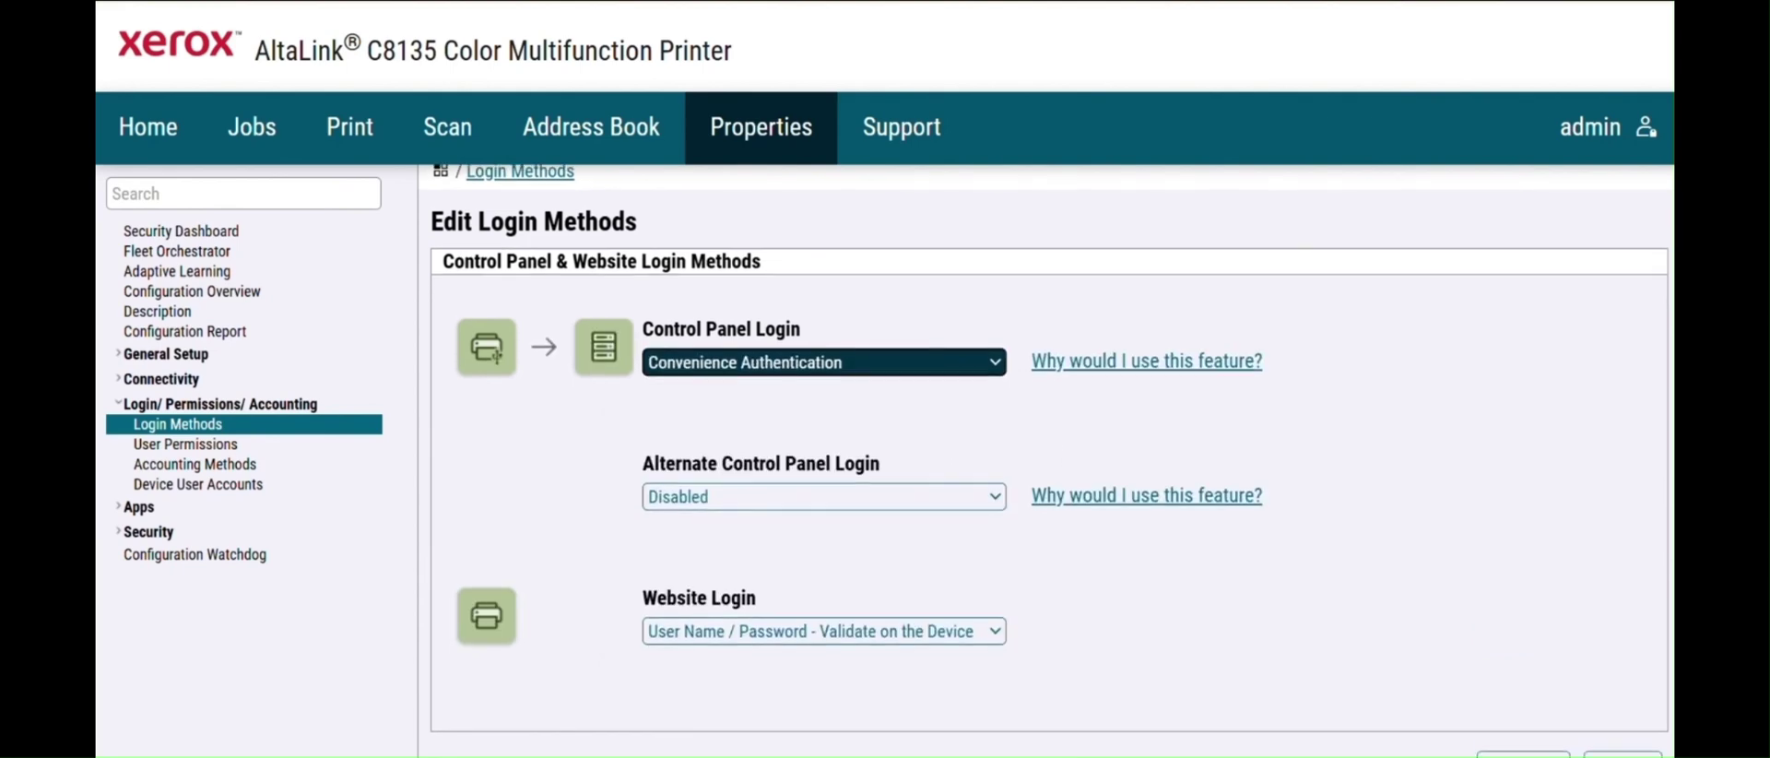
left_click(993, 453)
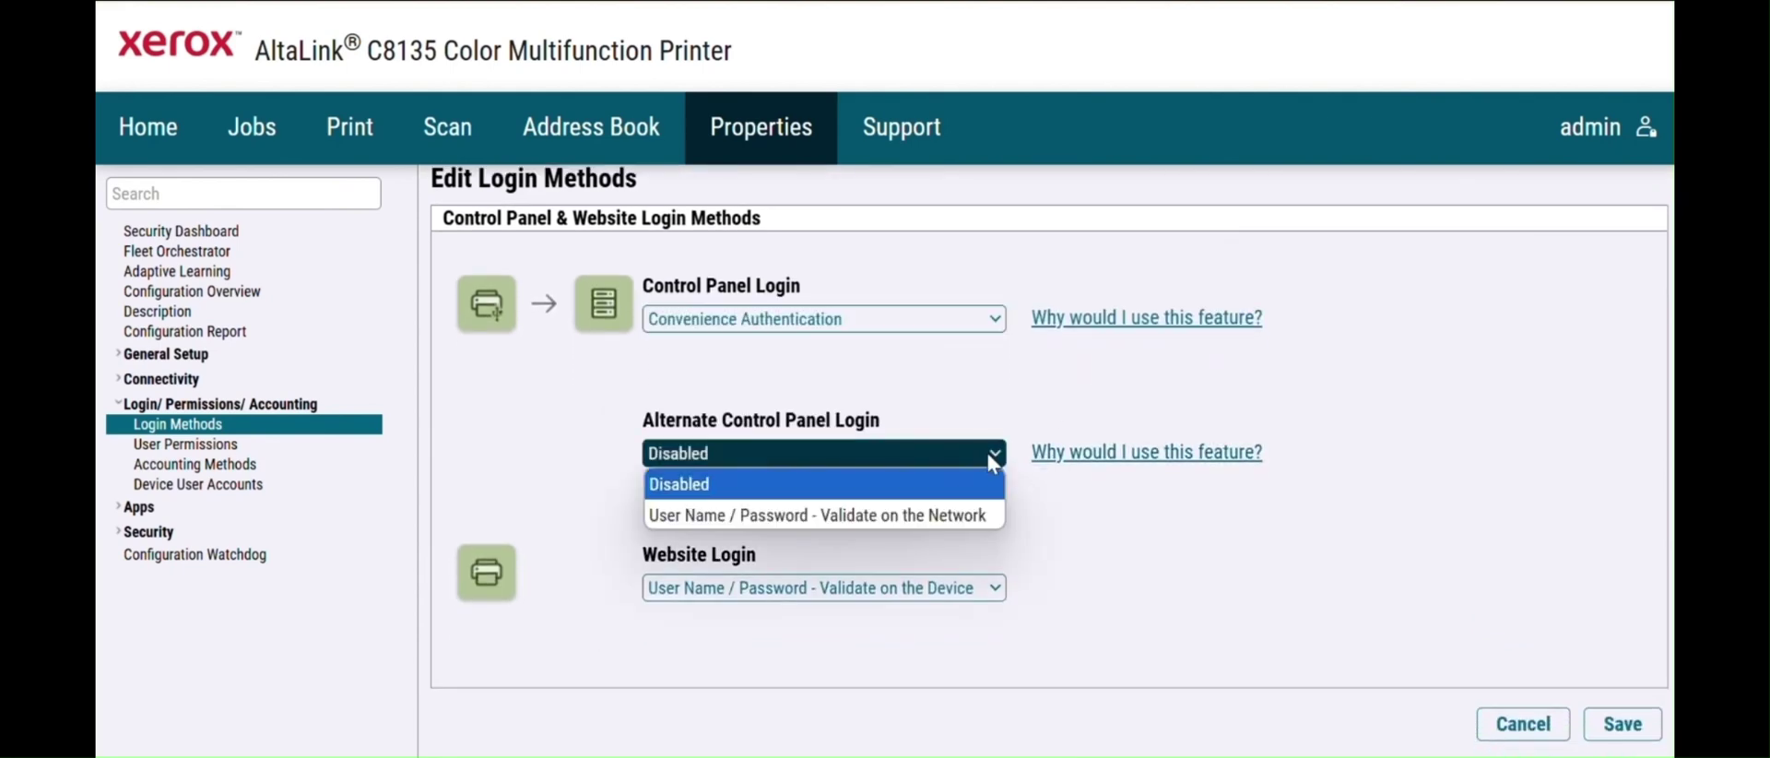
left_click(980, 516)
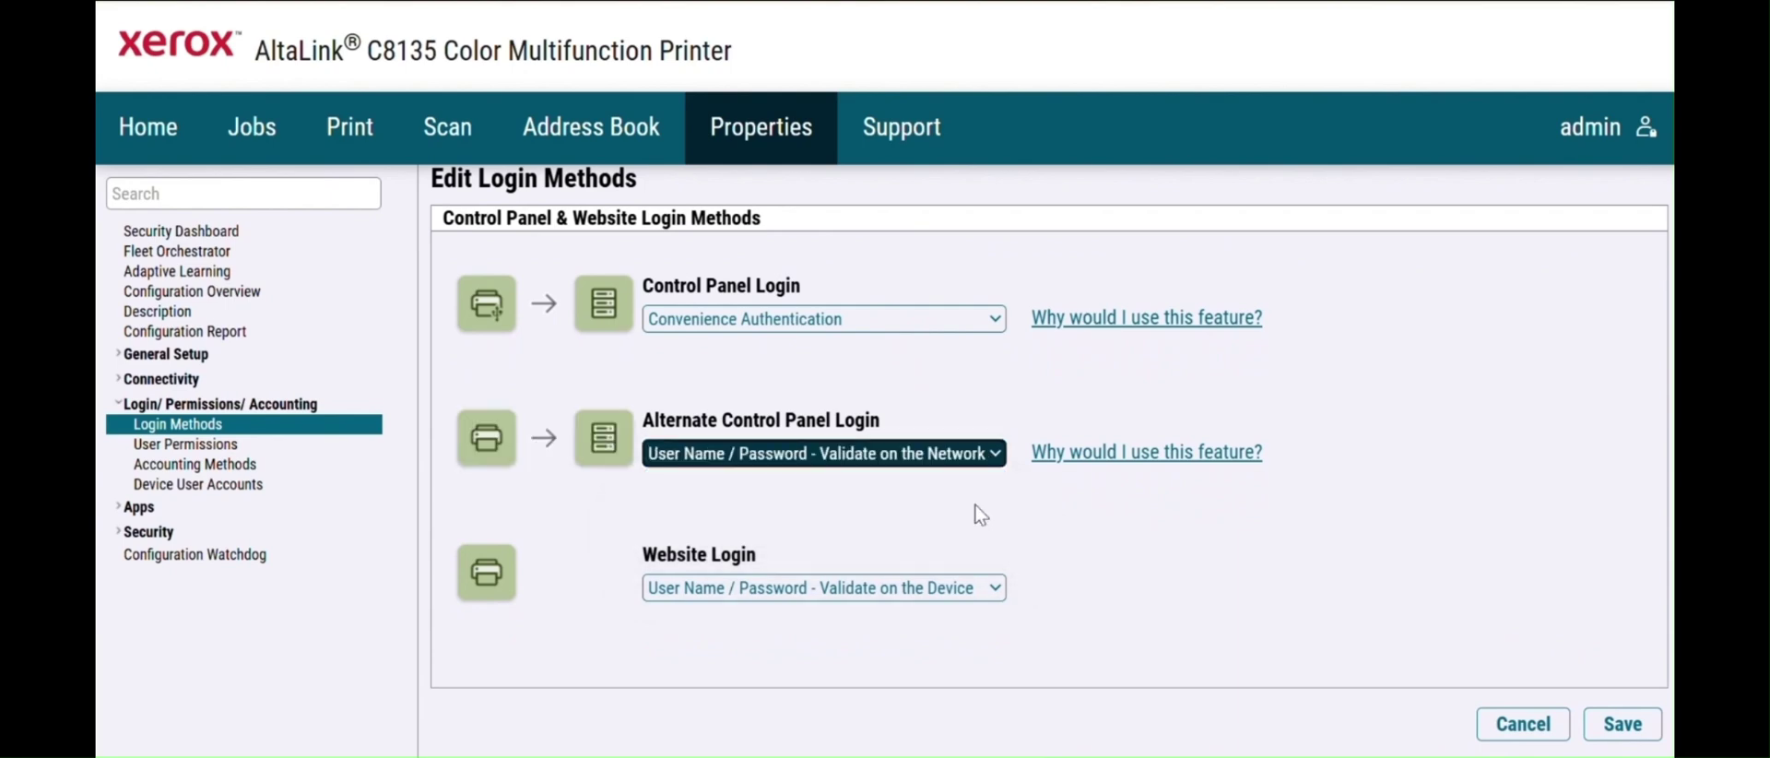
left_click(996, 587)
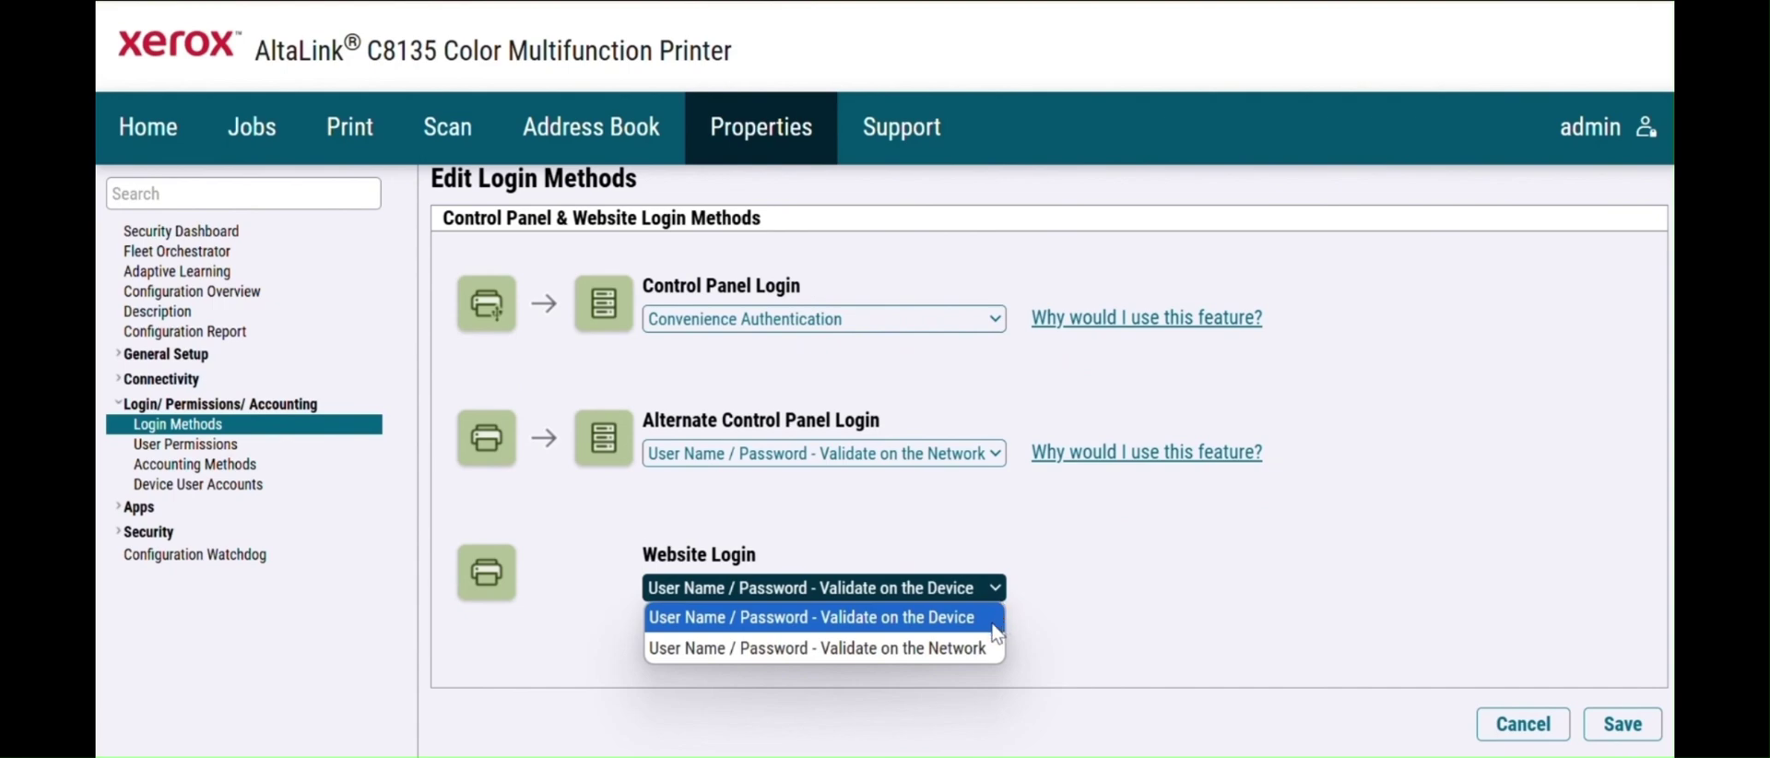
left_click(953, 618)
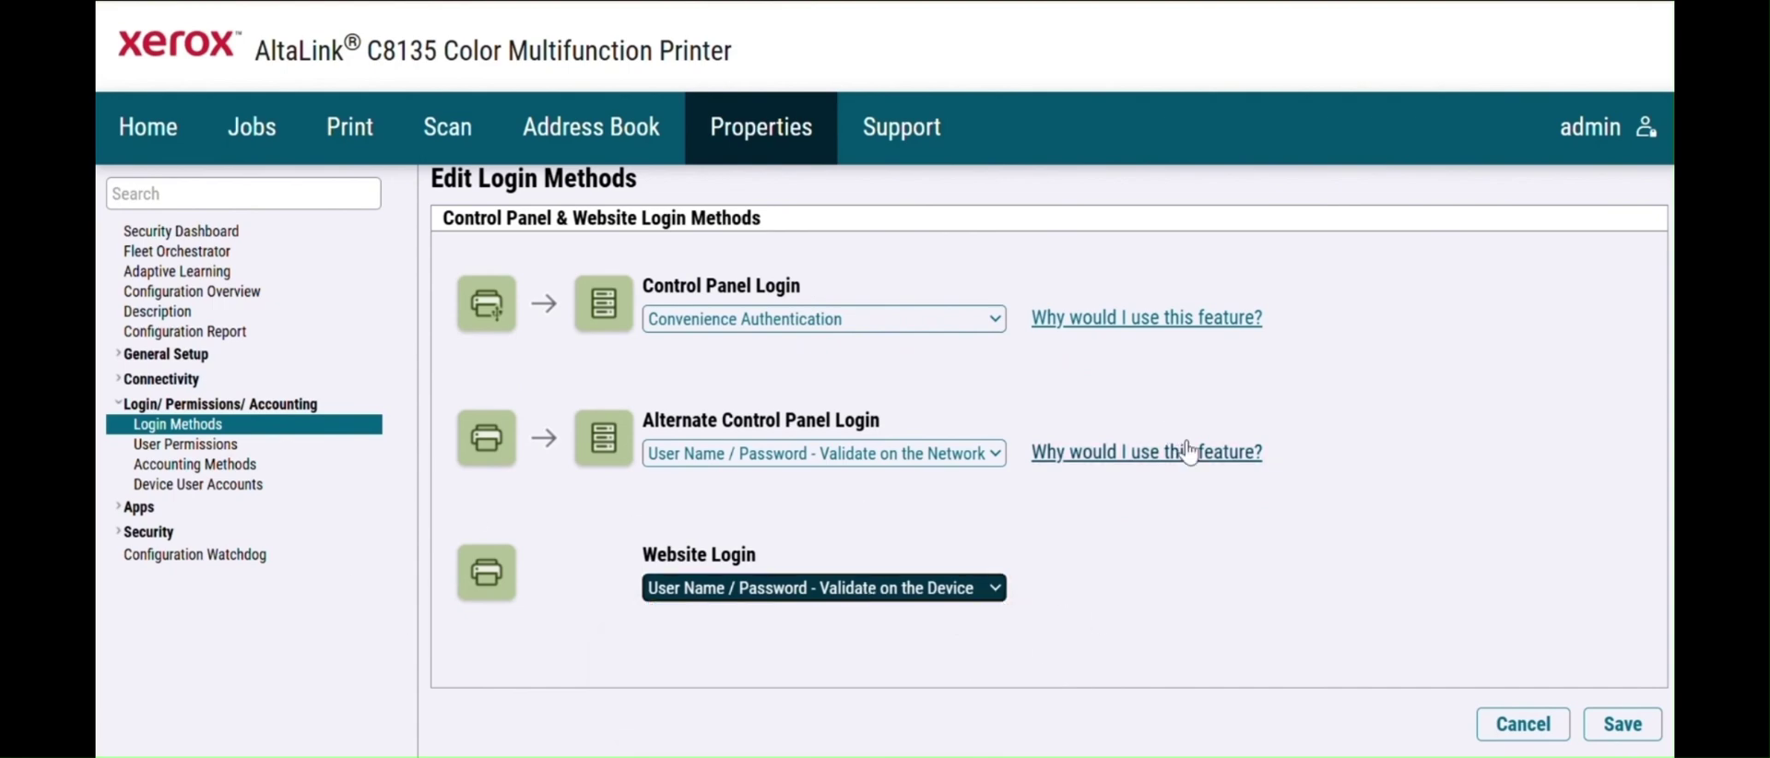
- Restore Convenience Authentication and device-validated website login, then save the login methods
left_click(993, 454)
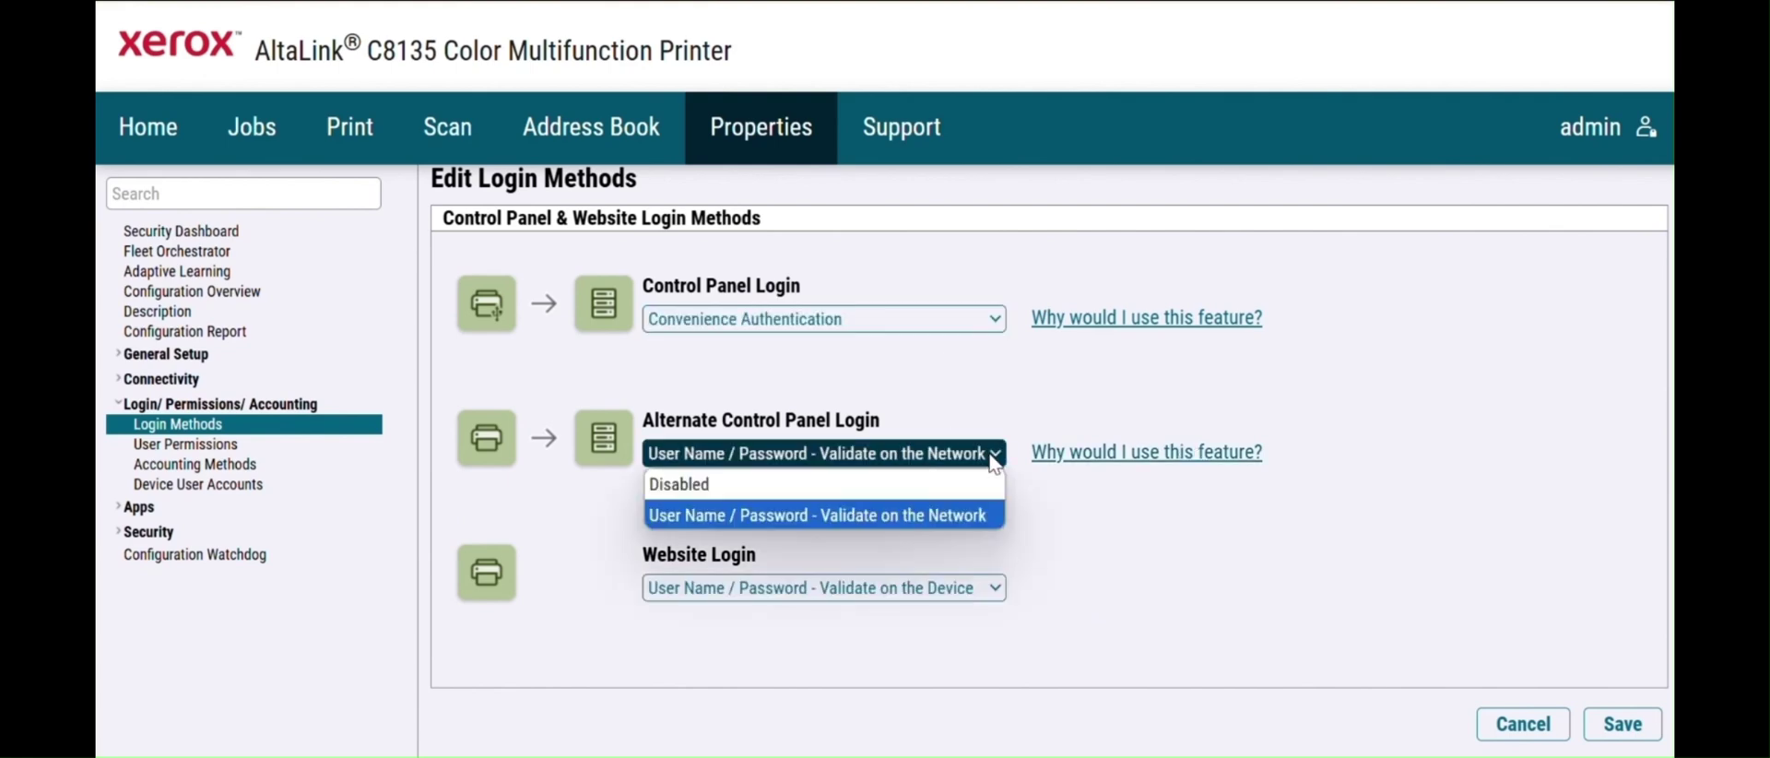
left_click(993, 318)
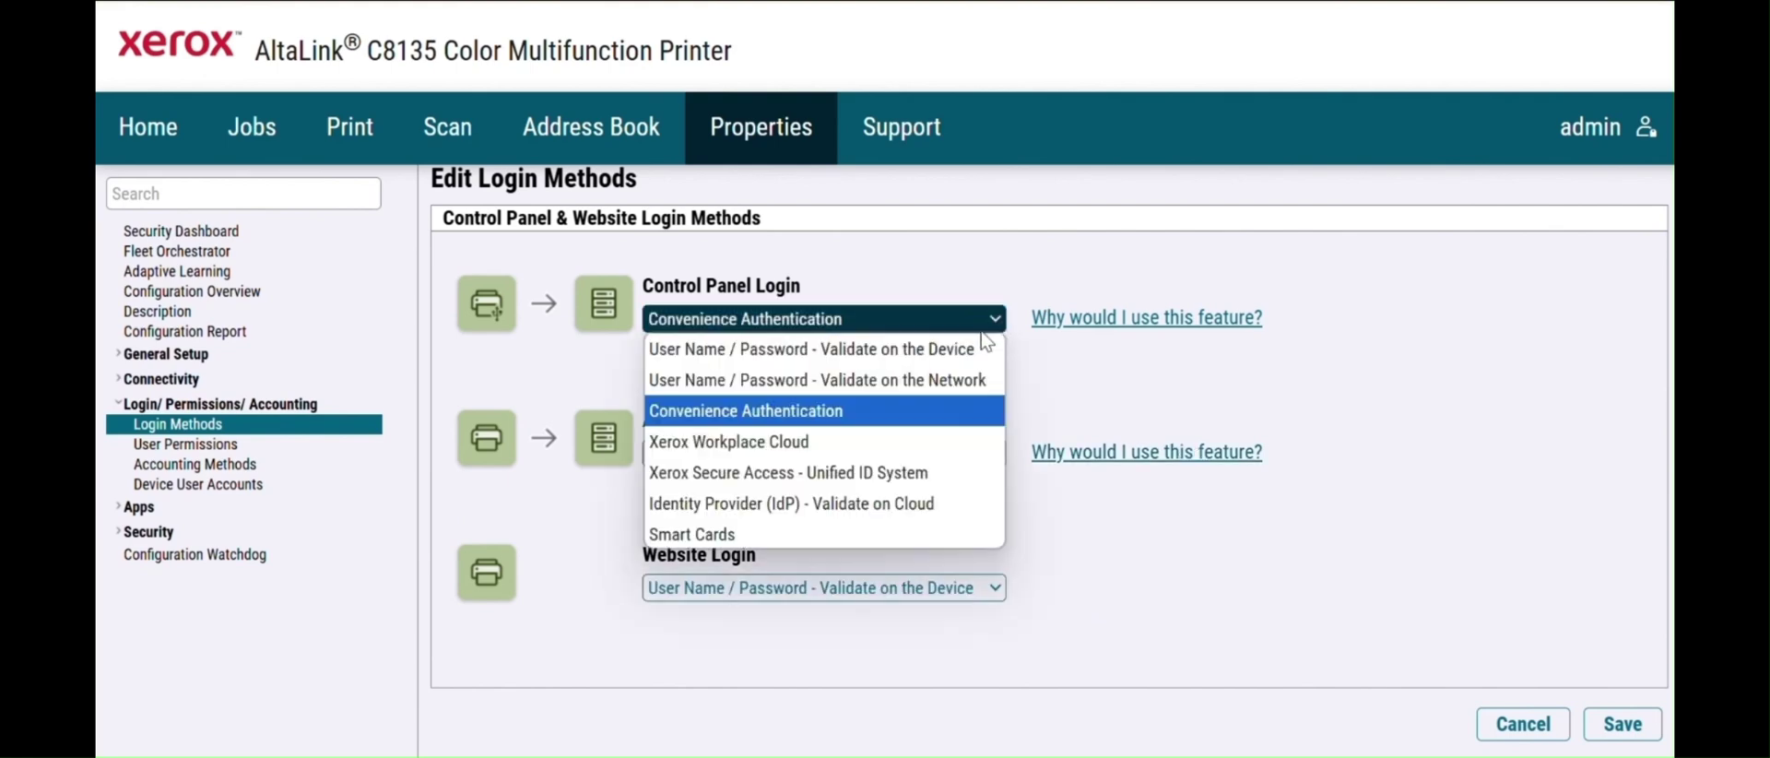
left_click(936, 385)
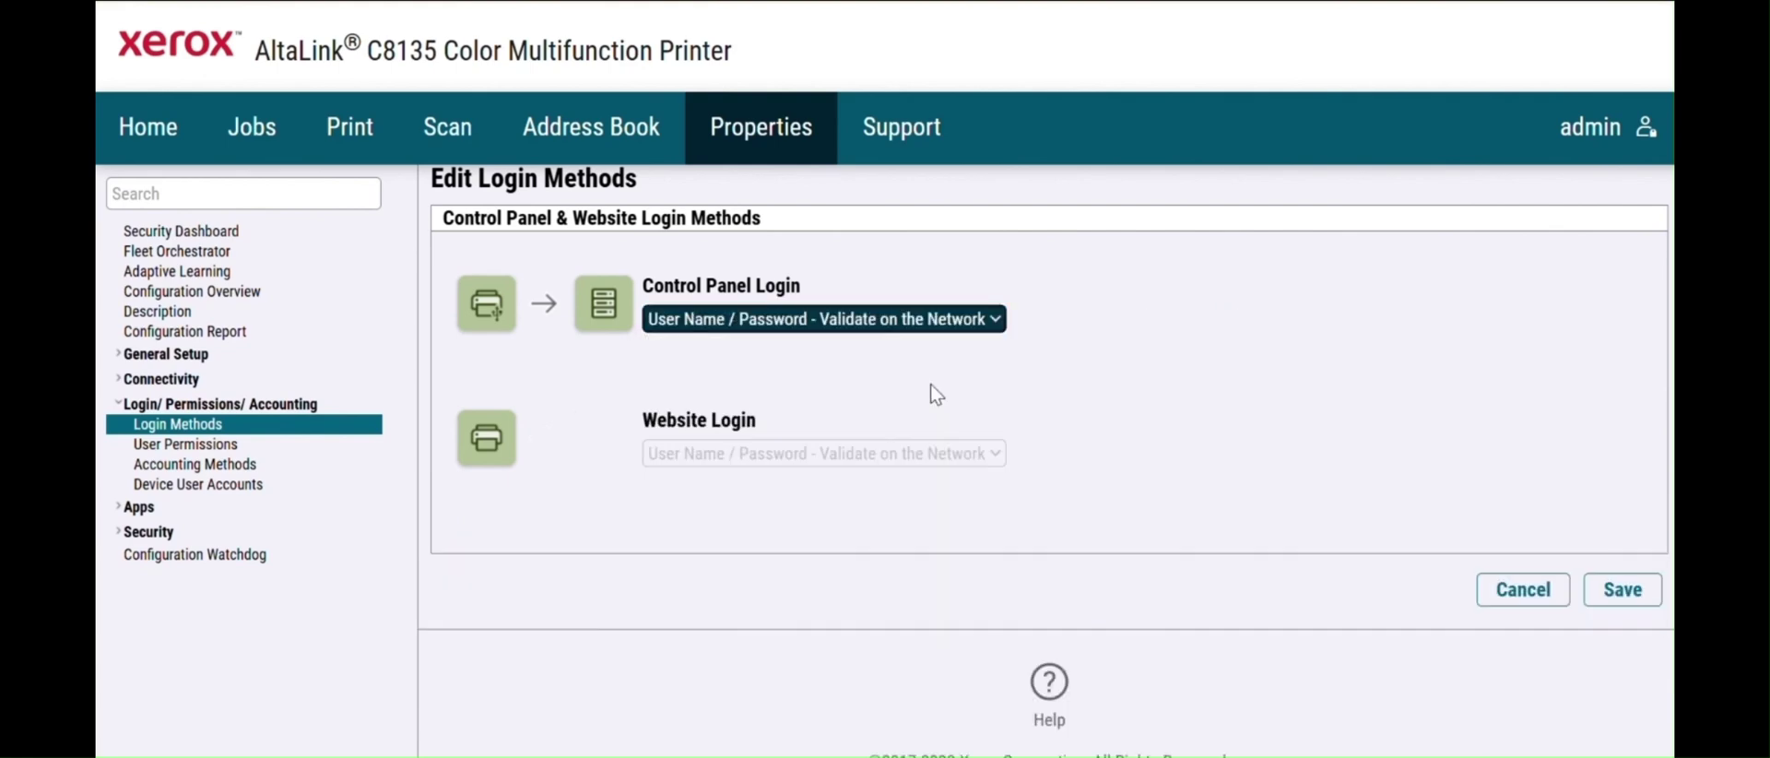
left_click(986, 319)
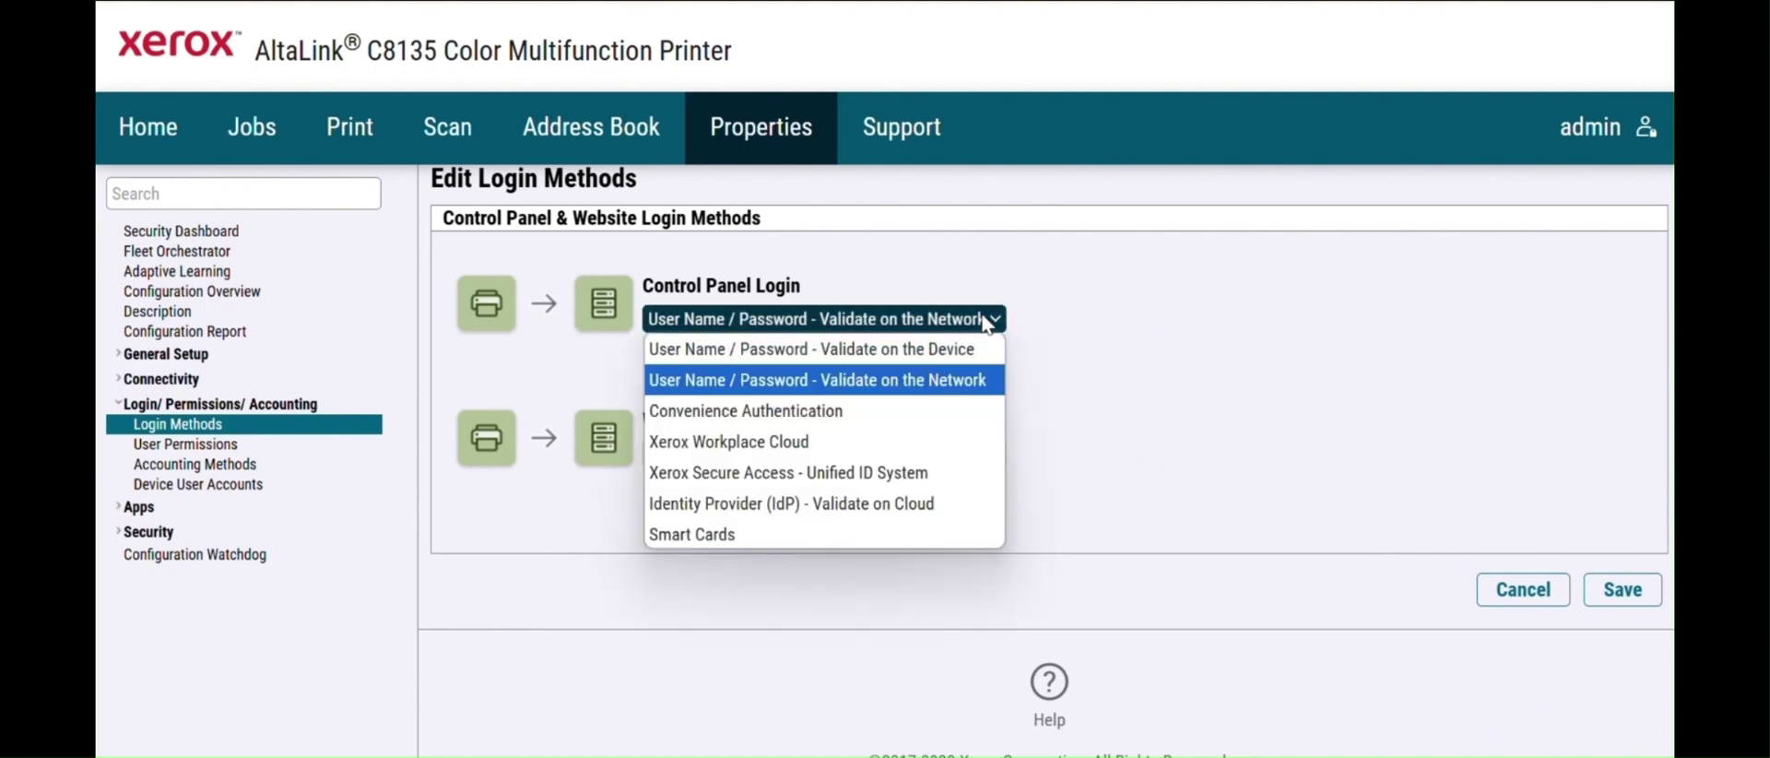
left_click(987, 320)
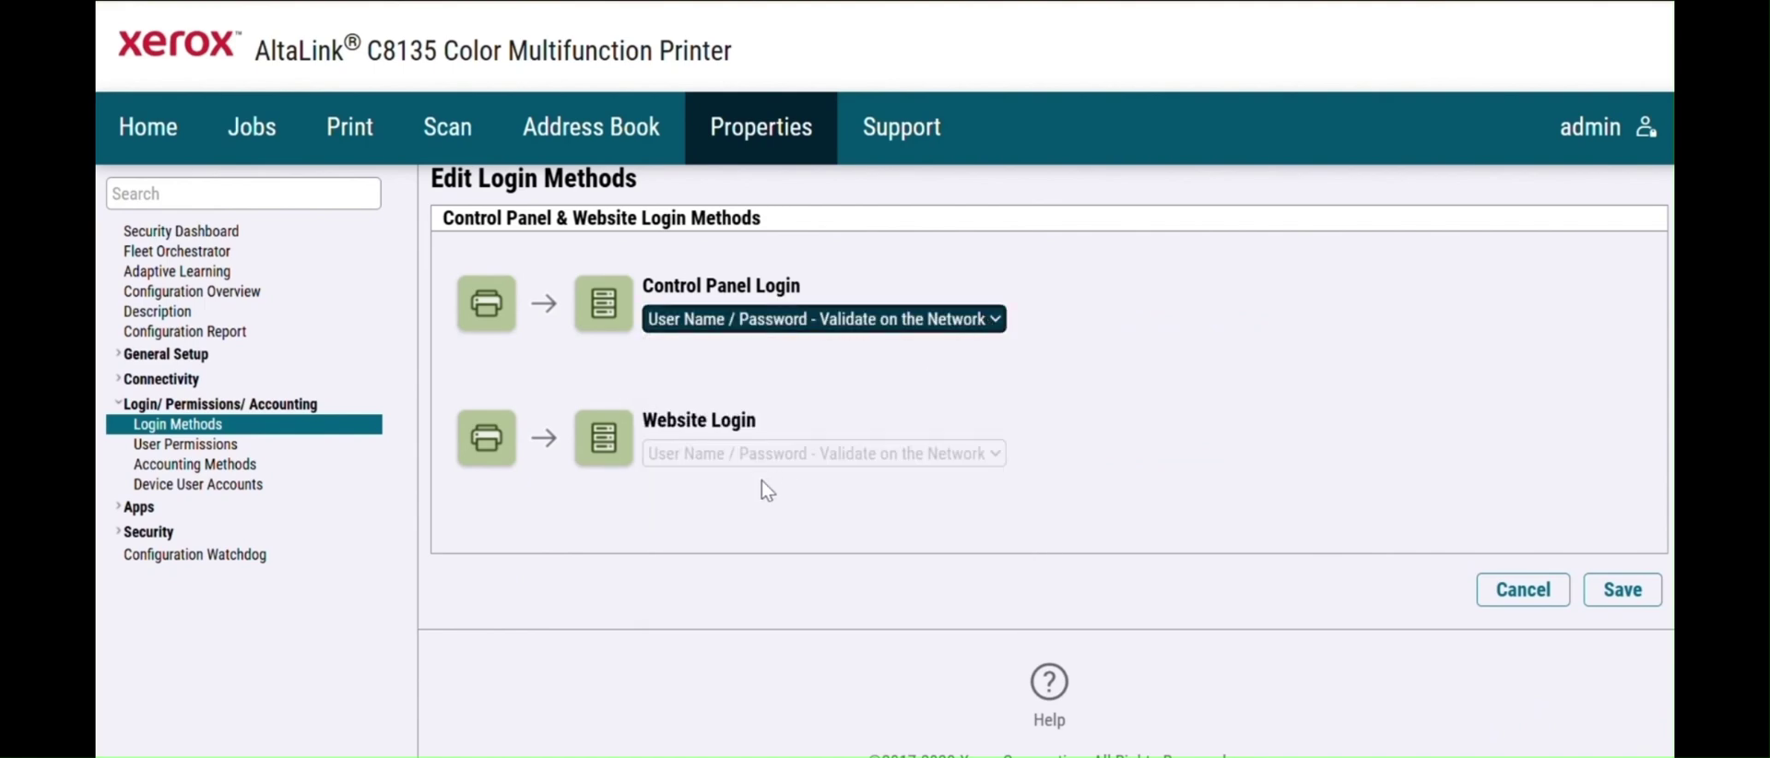
left_click(989, 324)
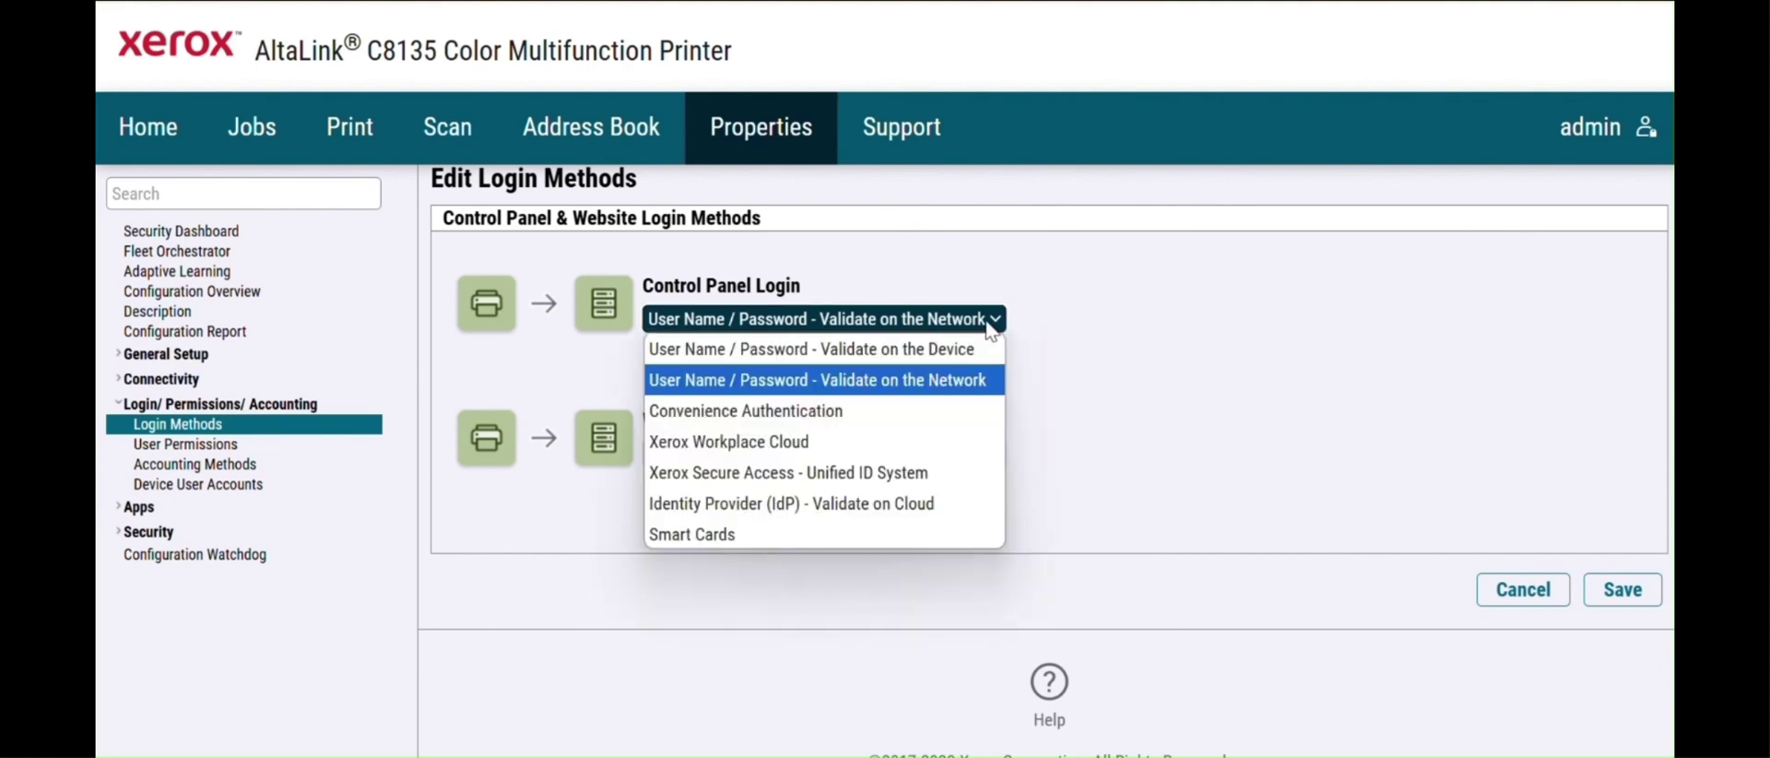
left_click(860, 421)
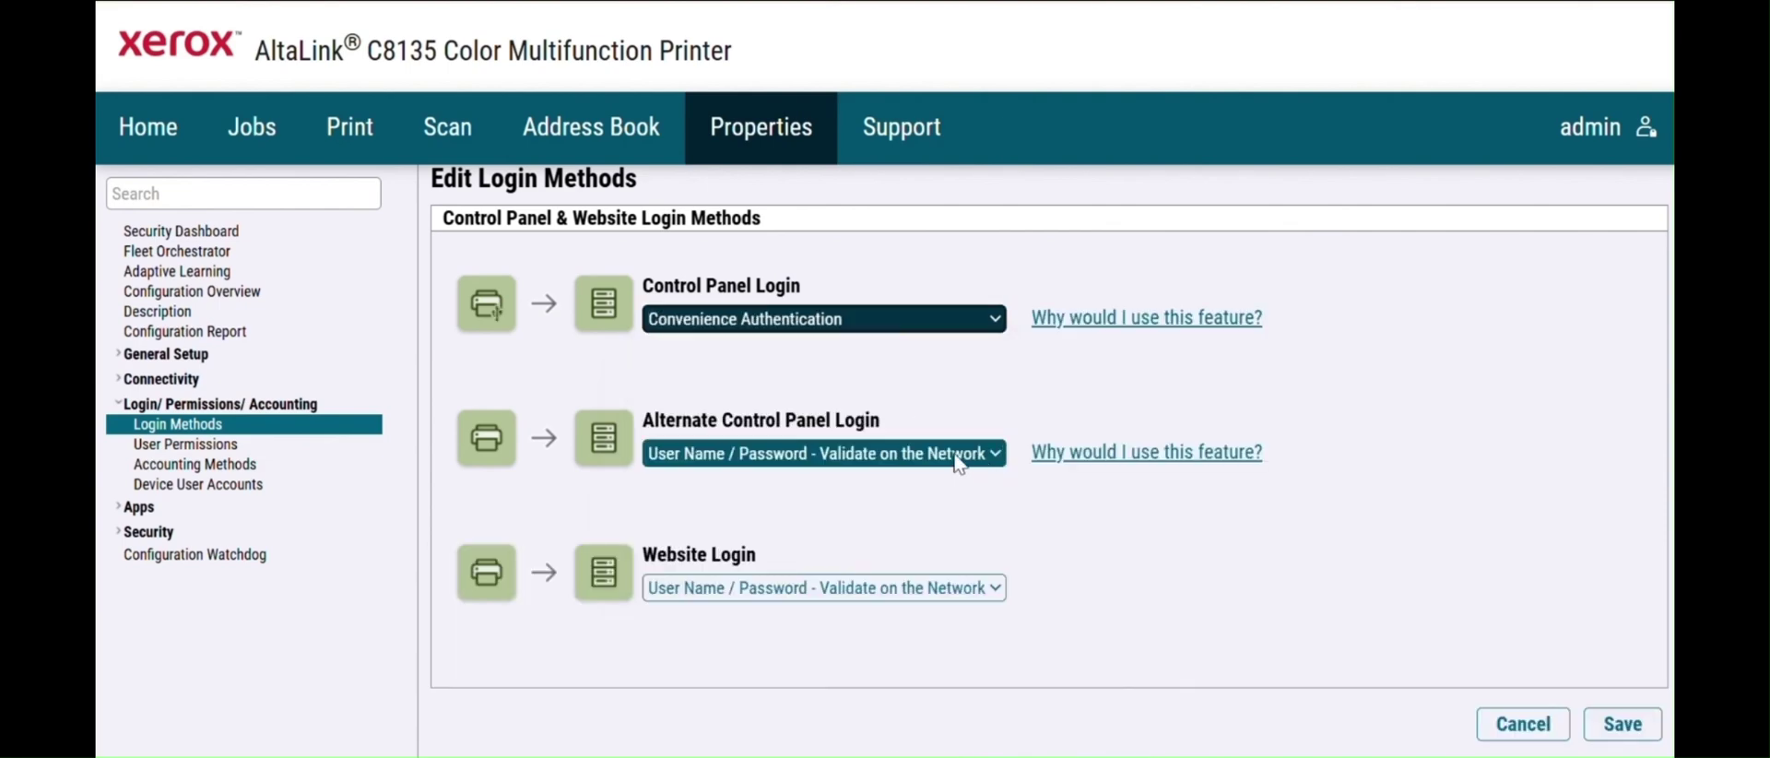
left_click(968, 595)
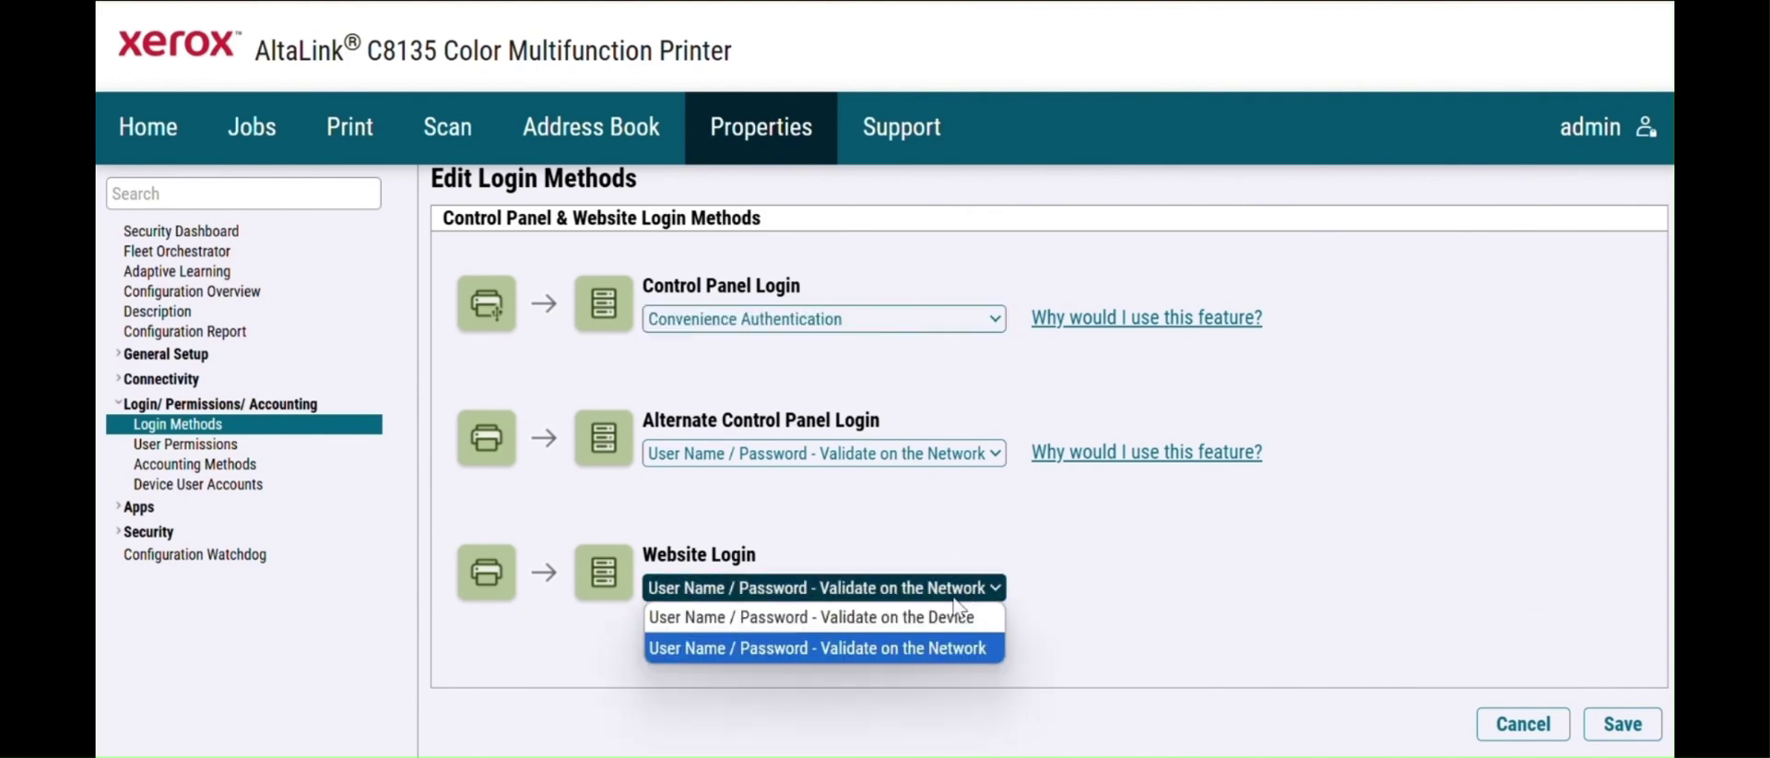
left_click(928, 627)
left_click(1627, 727)
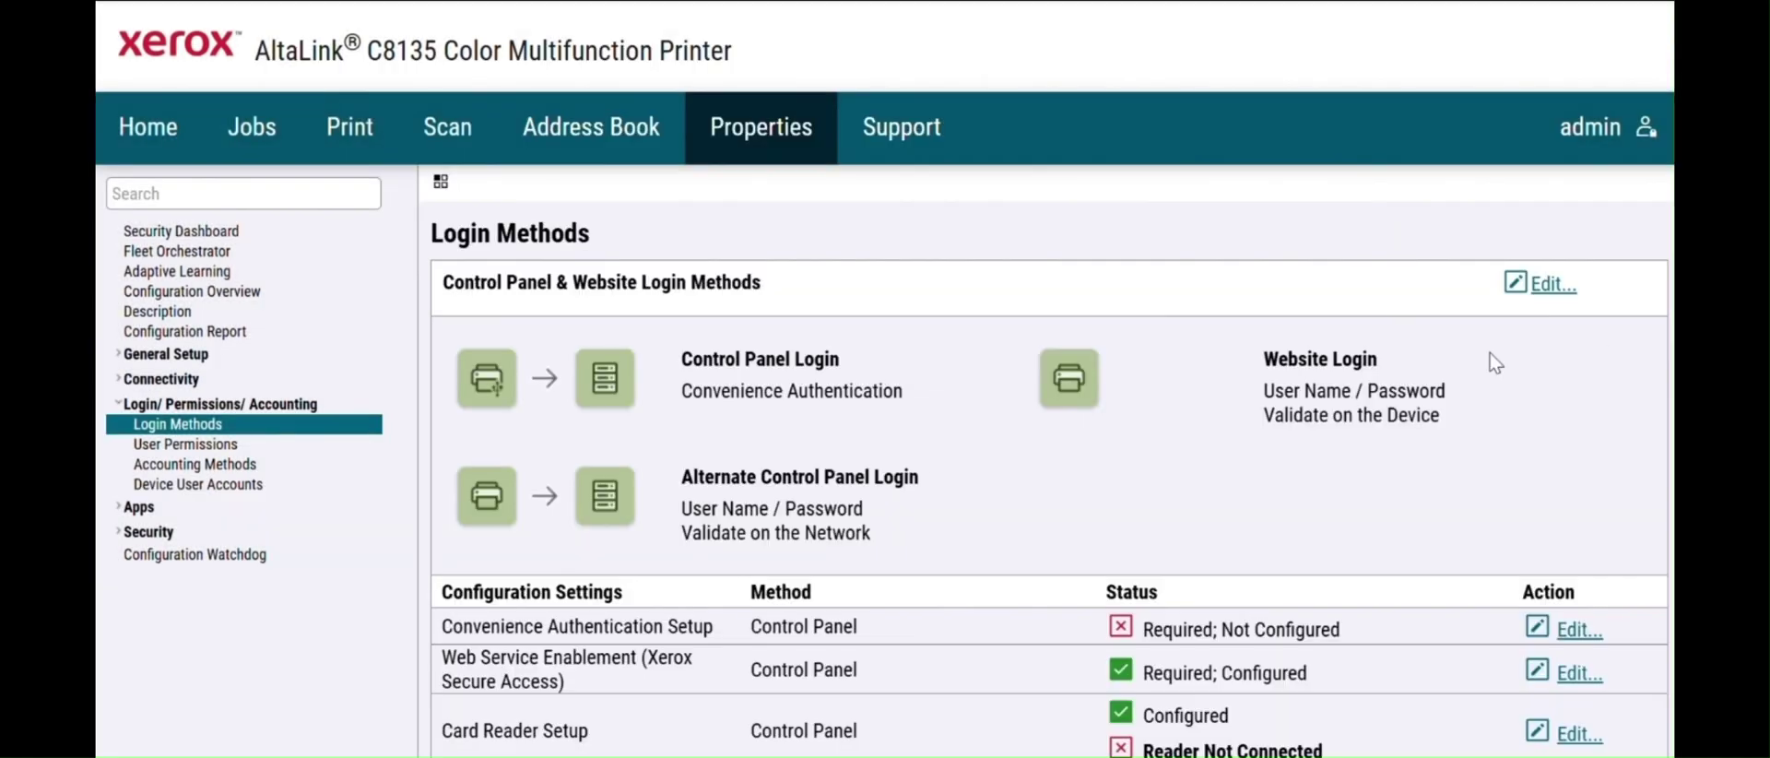
scroll(1045, 461, "down", 1)
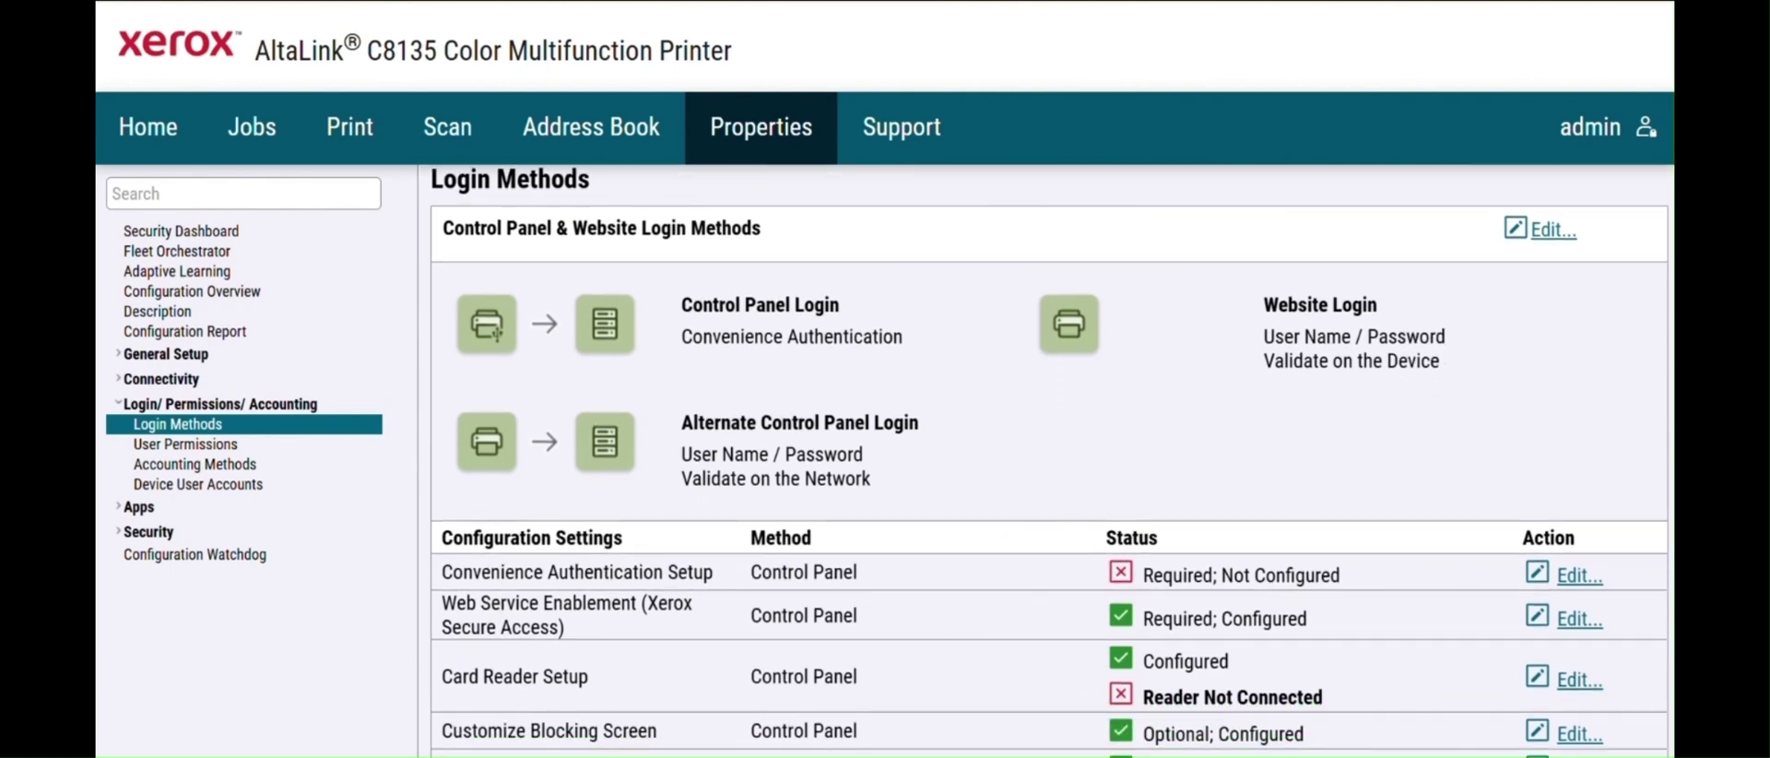
scroll(1050, 461, "down", 1)
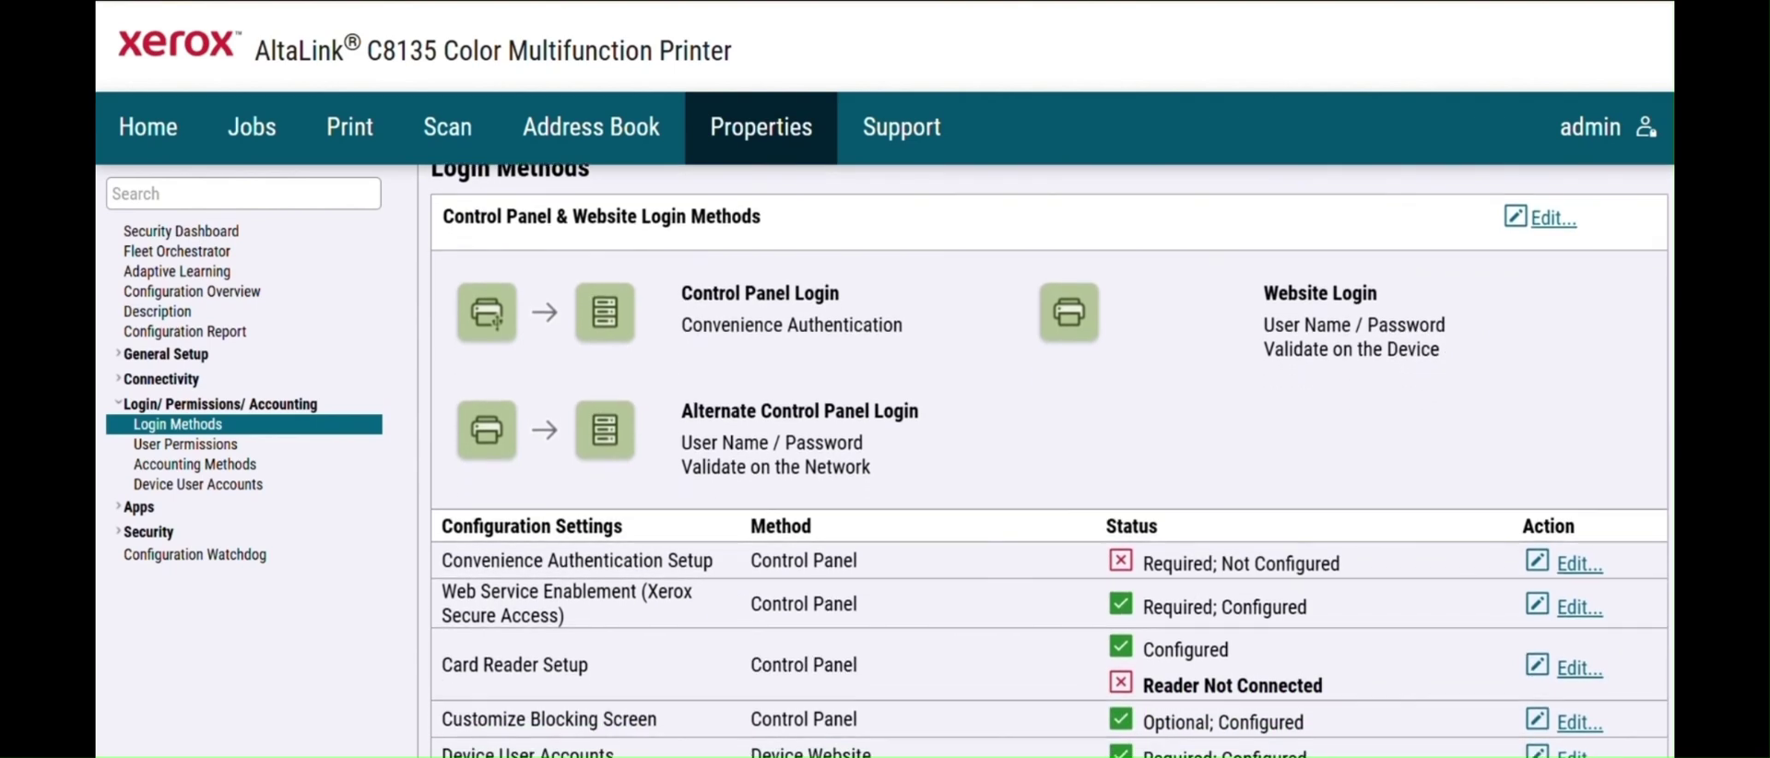
scroll(1050, 461, "down", 4)
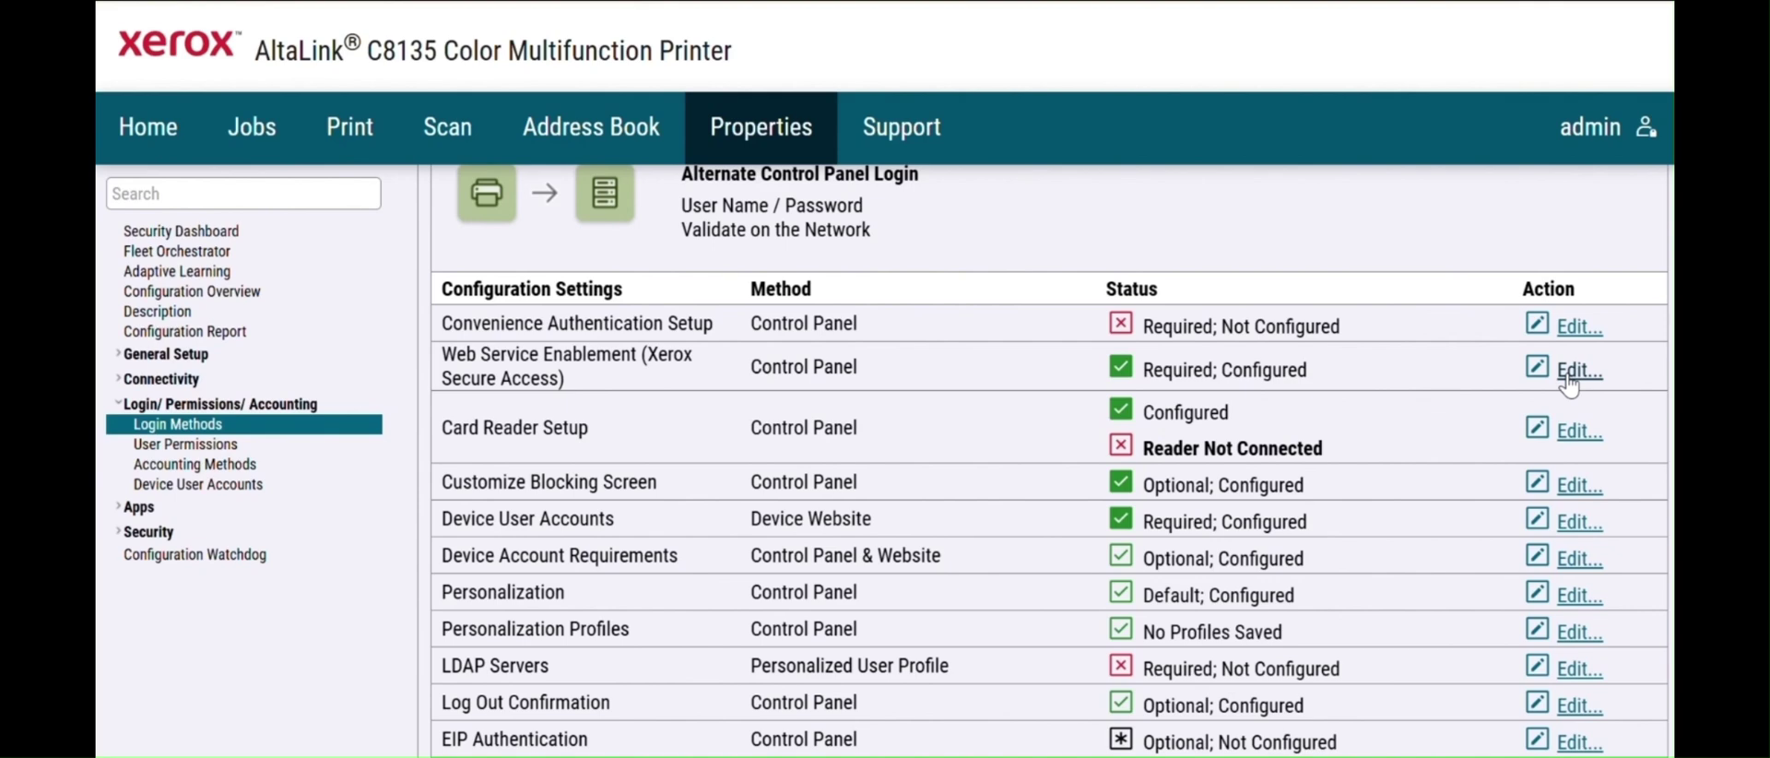
left_click(1569, 378)
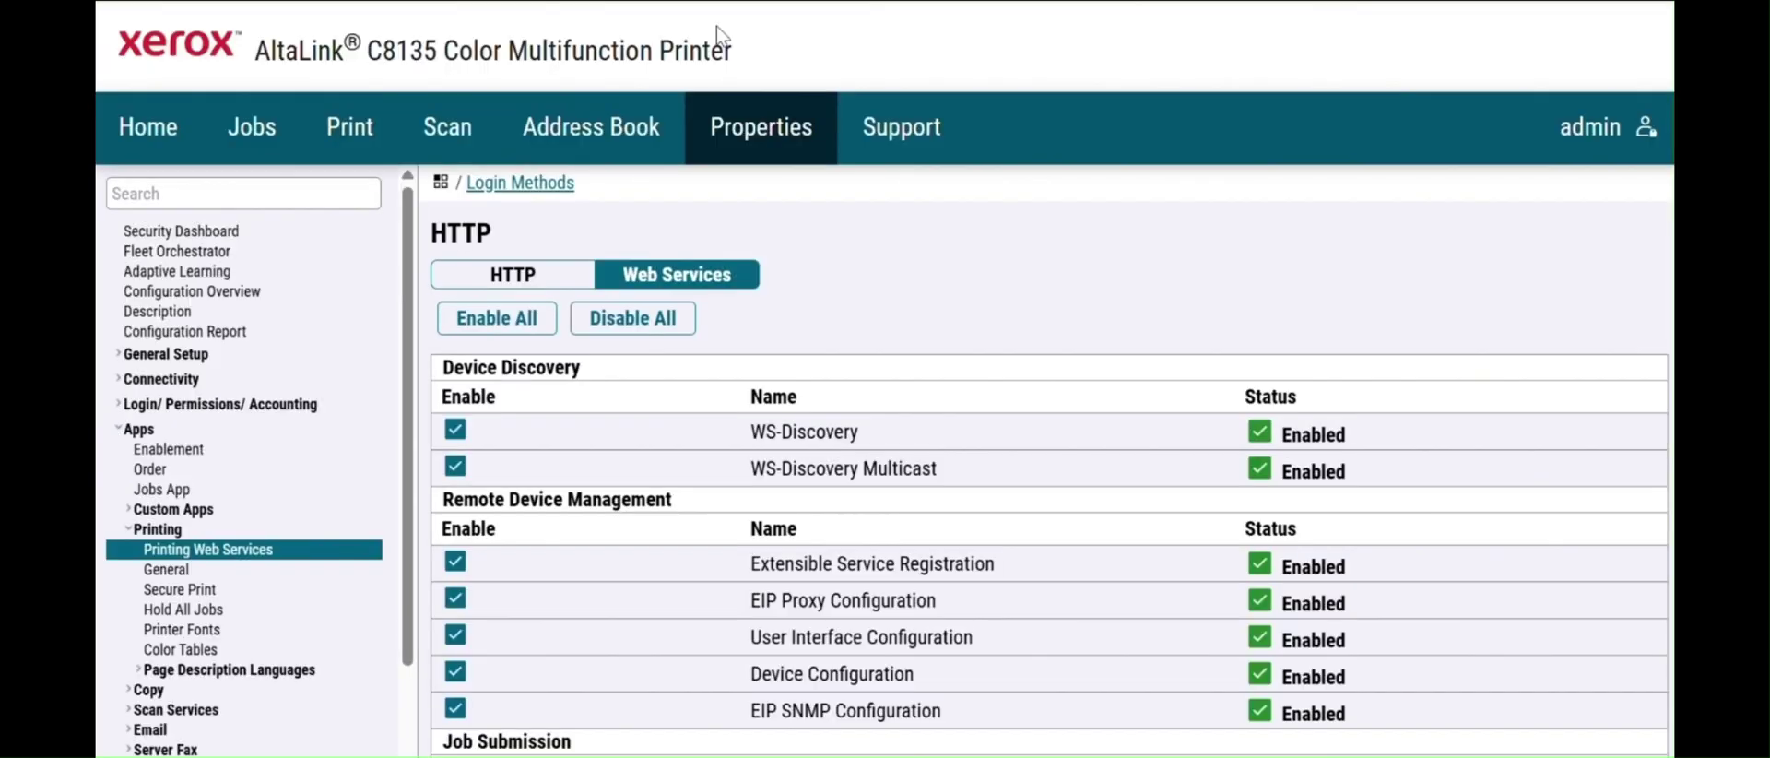
left_click(523, 324)
scroll(925, 178, "down", 10)
scroll(1650, 613, "down", 2)
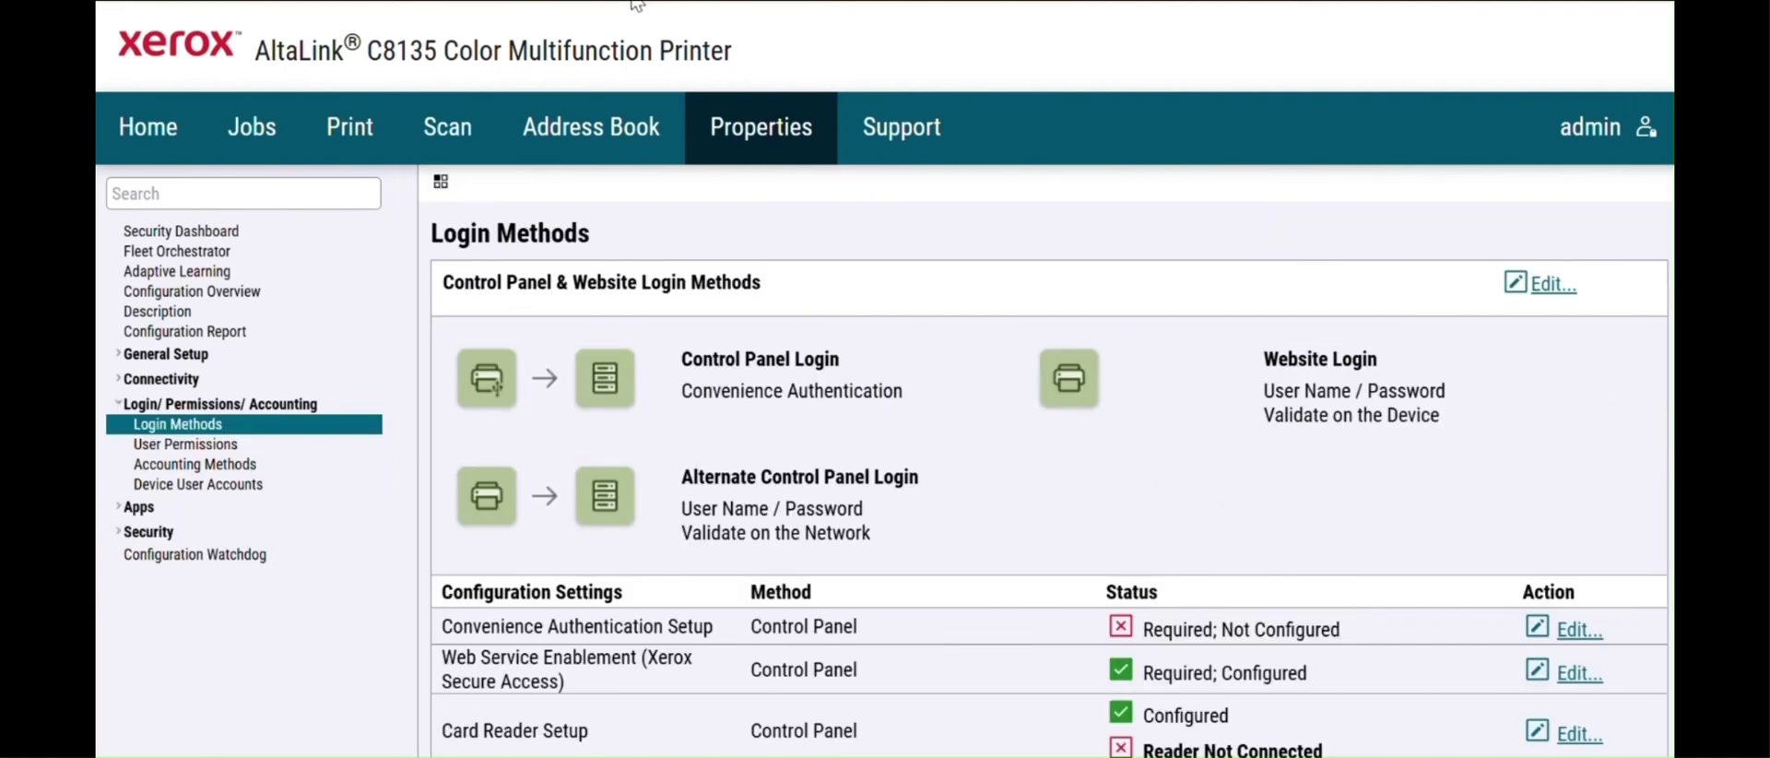
- Search 'eip' in the sidebar and open Extensible Service Setup
left_click(176, 193)
type("eip")
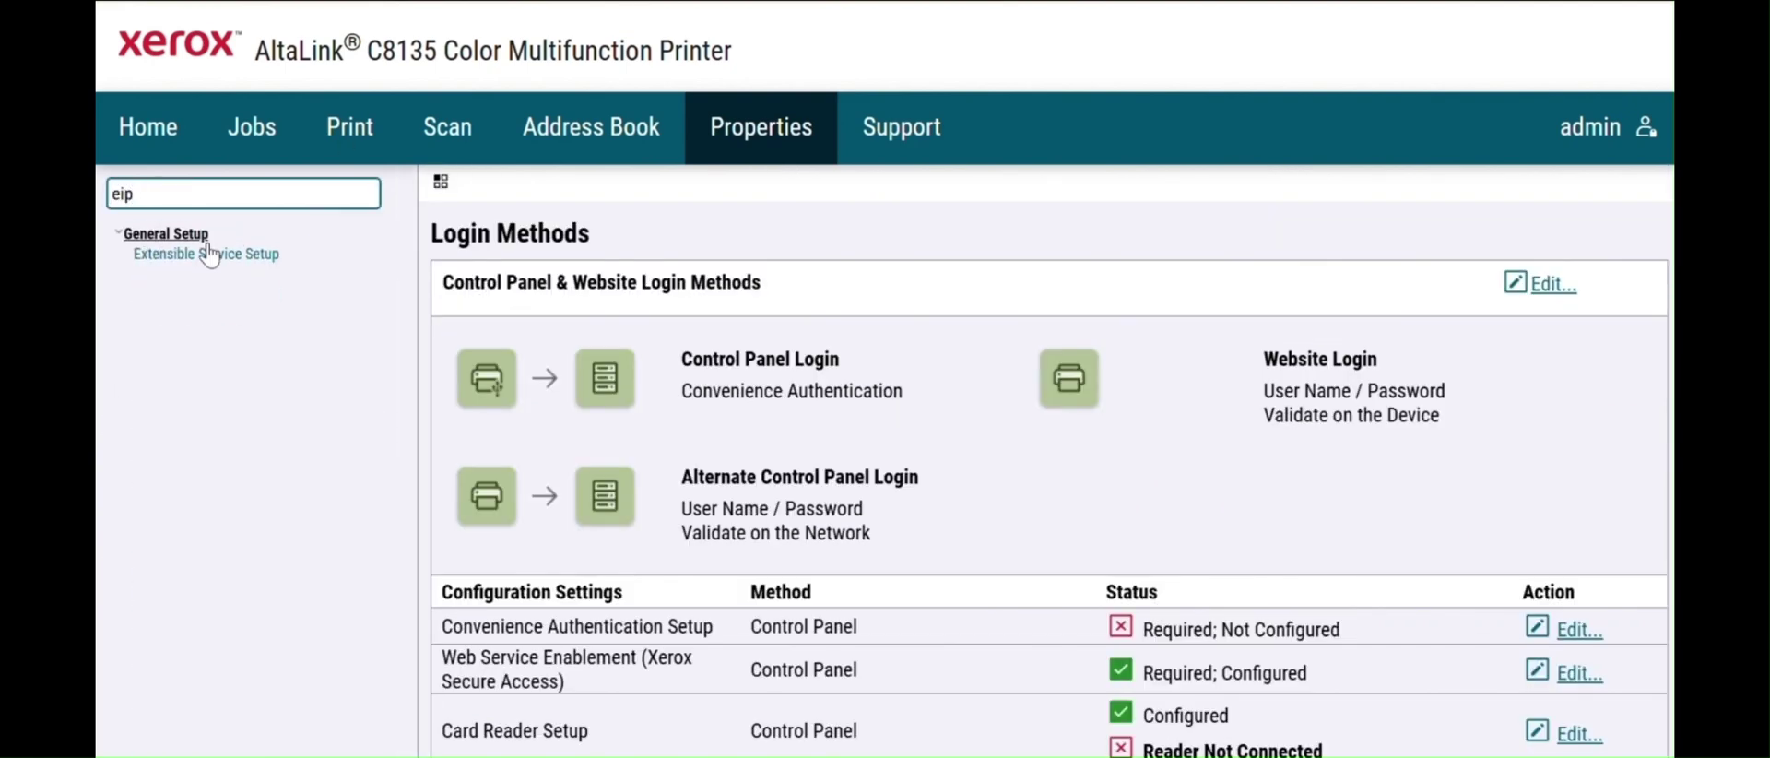
left_click(215, 256)
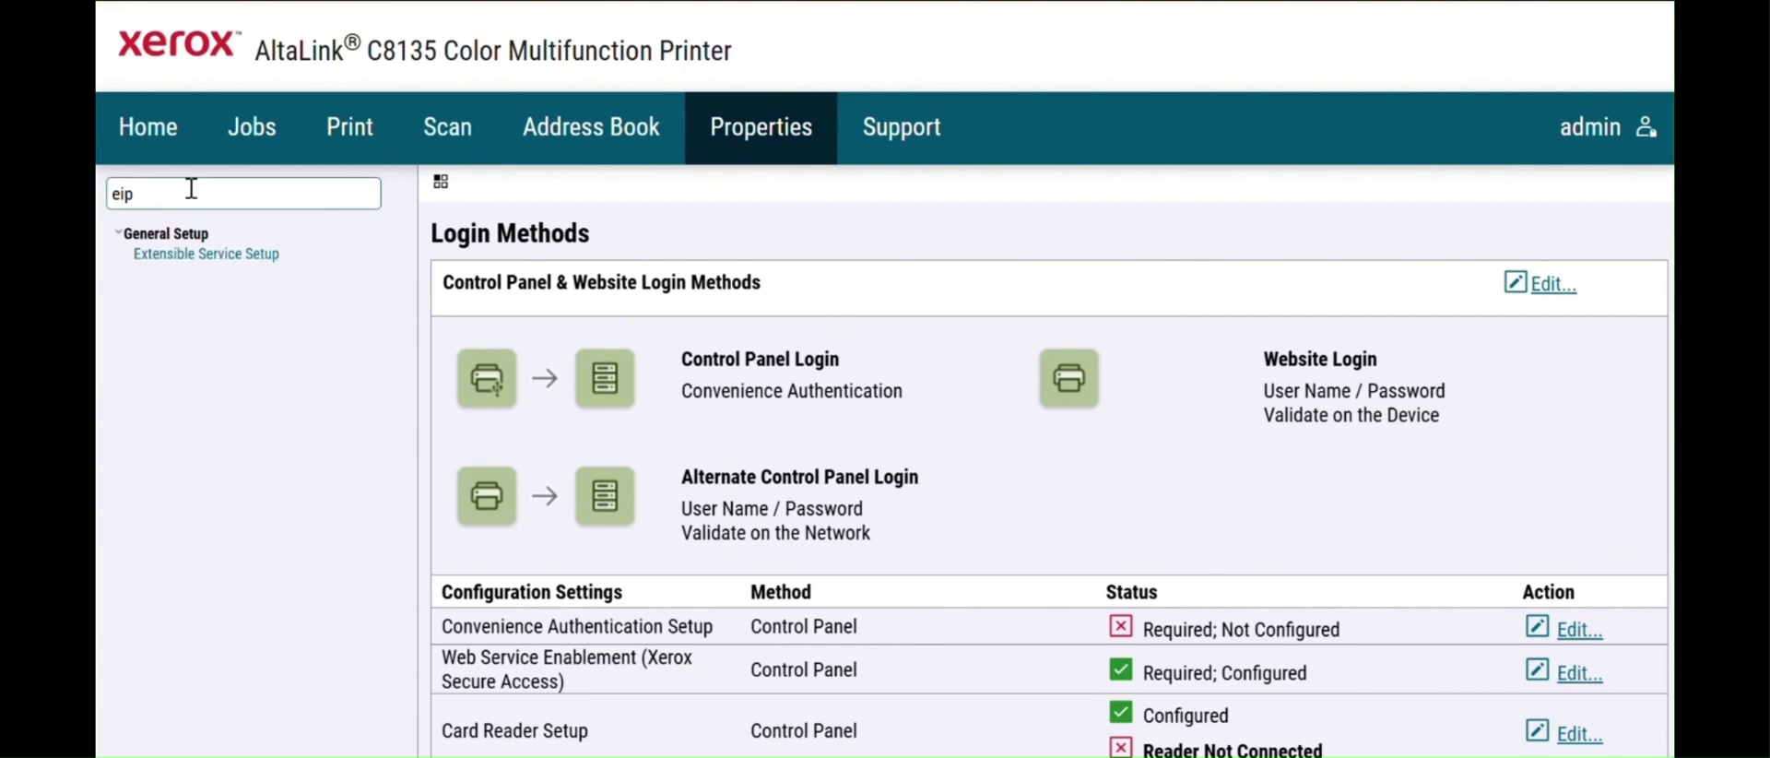
left_click(508, 121)
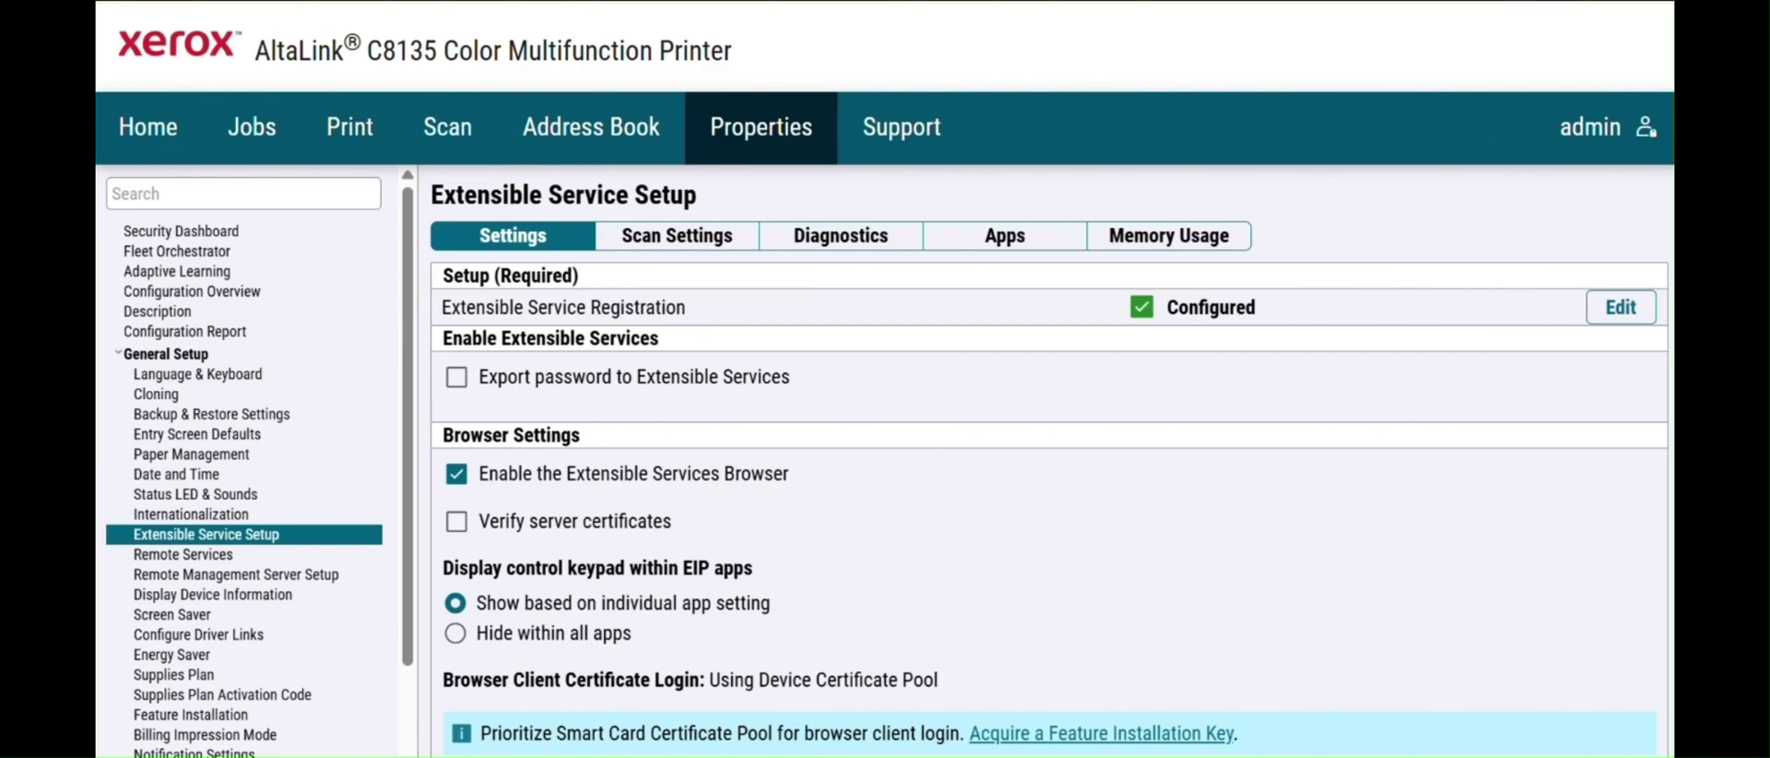
- Enable Export password to Extensible Services and set Proxy Server to No Proxy
scroll(1050, 461, "down", 1)
scroll(1327, 259, "down", 1)
left_click(461, 341)
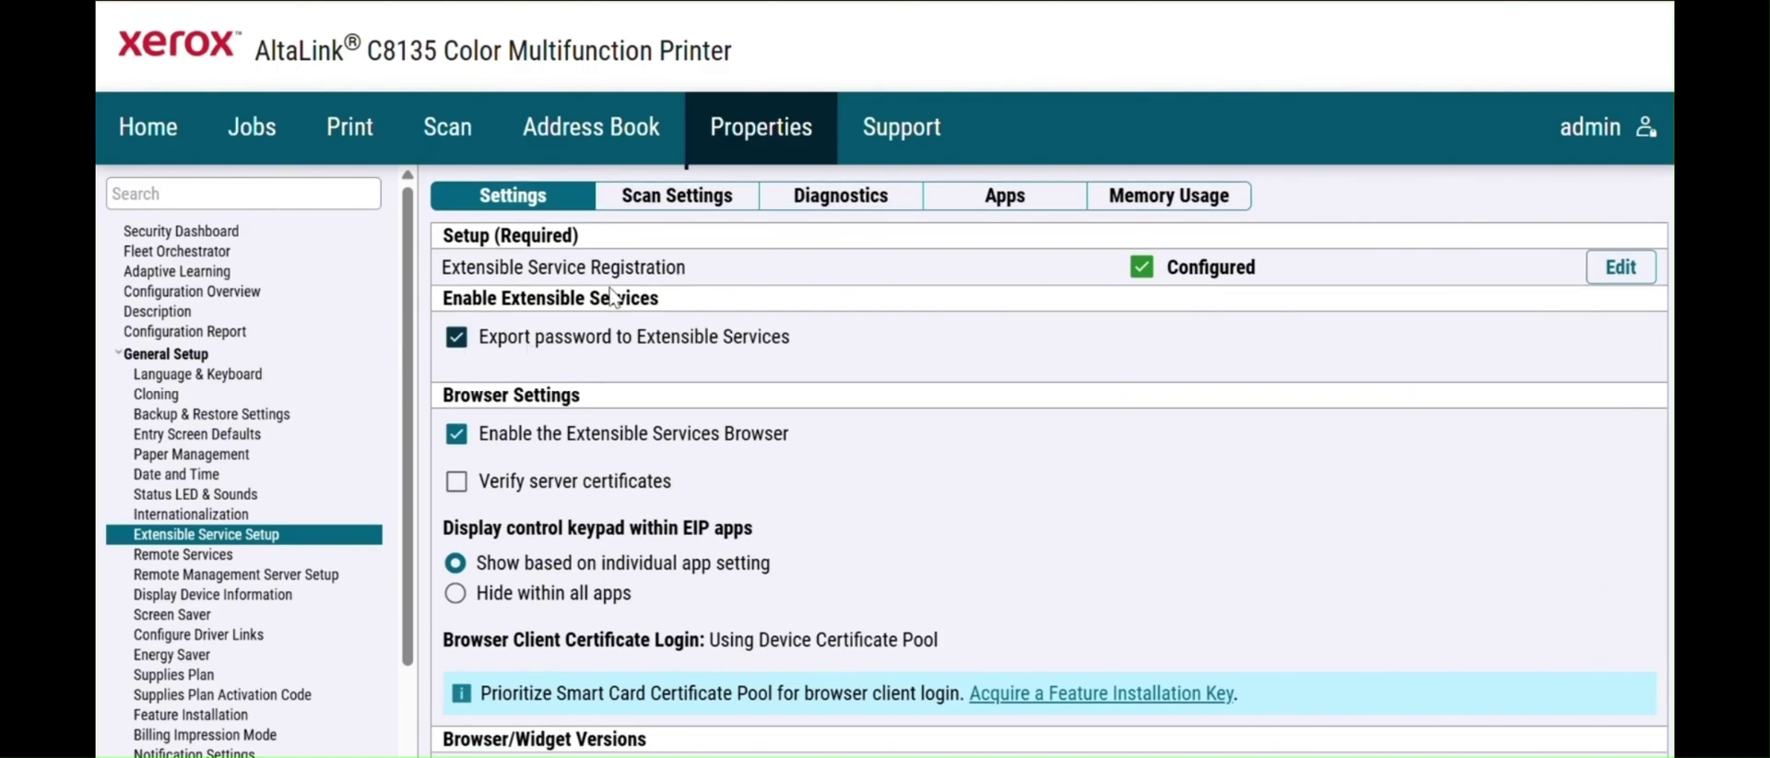
scroll(1542, 385, "down", 5)
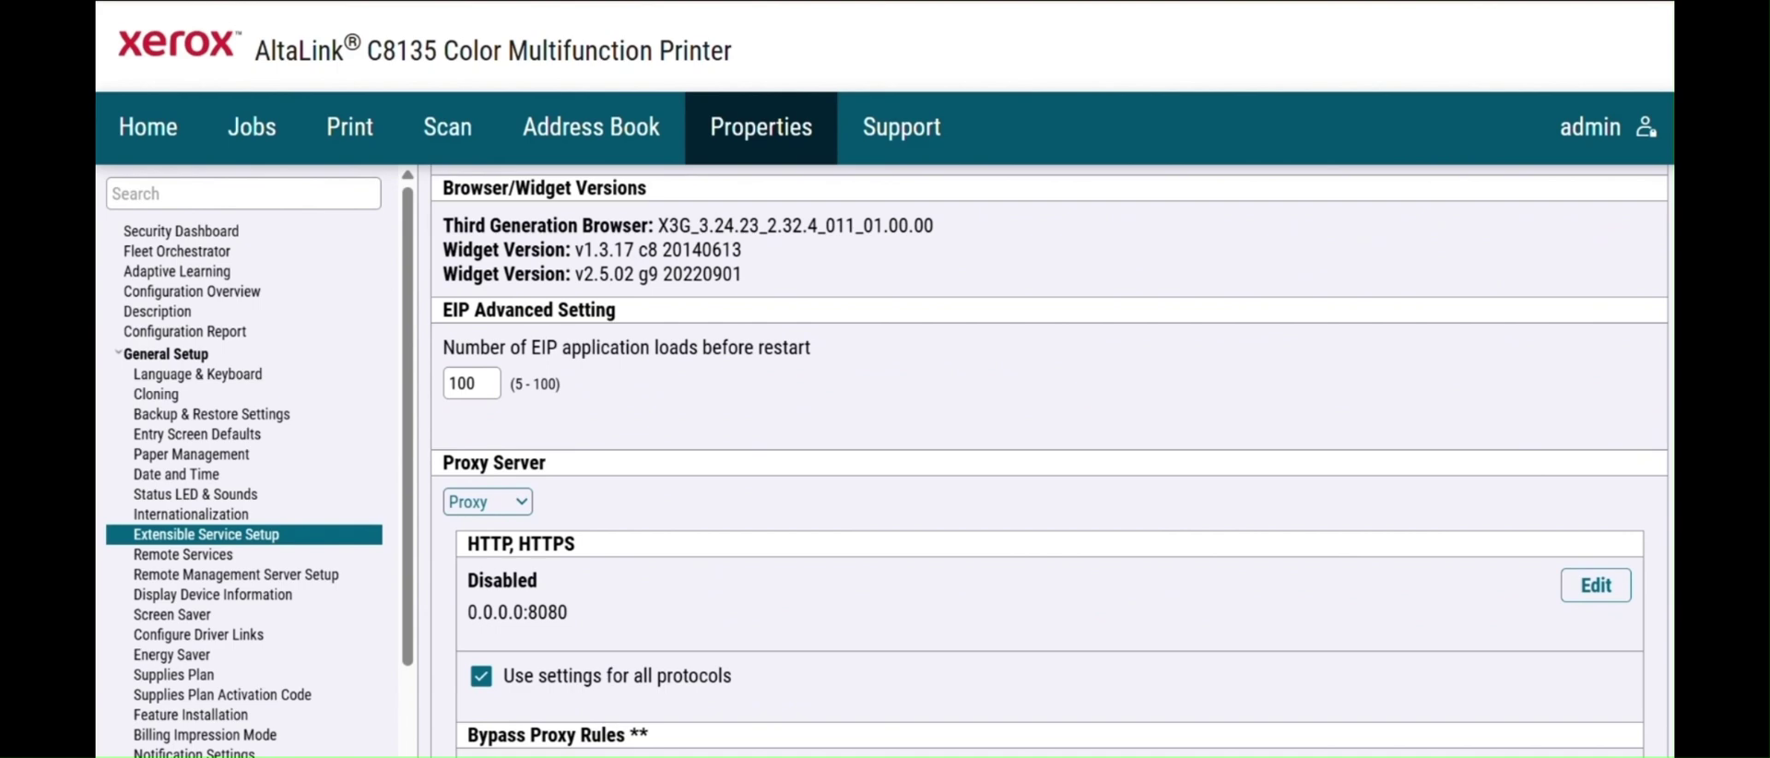
scroll(645, 523, "down", 2)
left_click(515, 415)
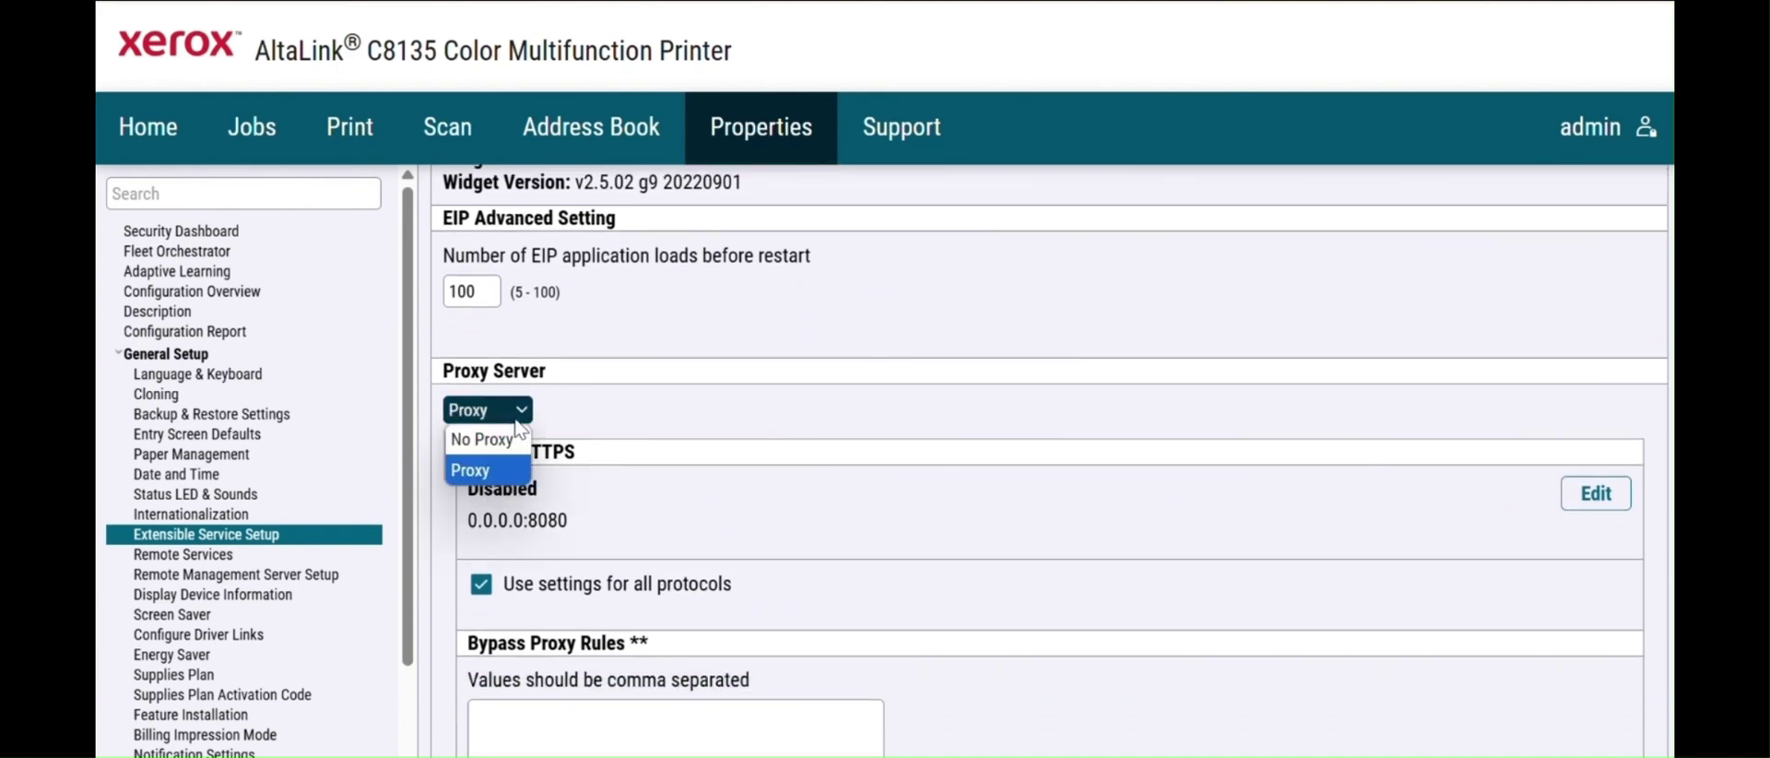
left_click(496, 442)
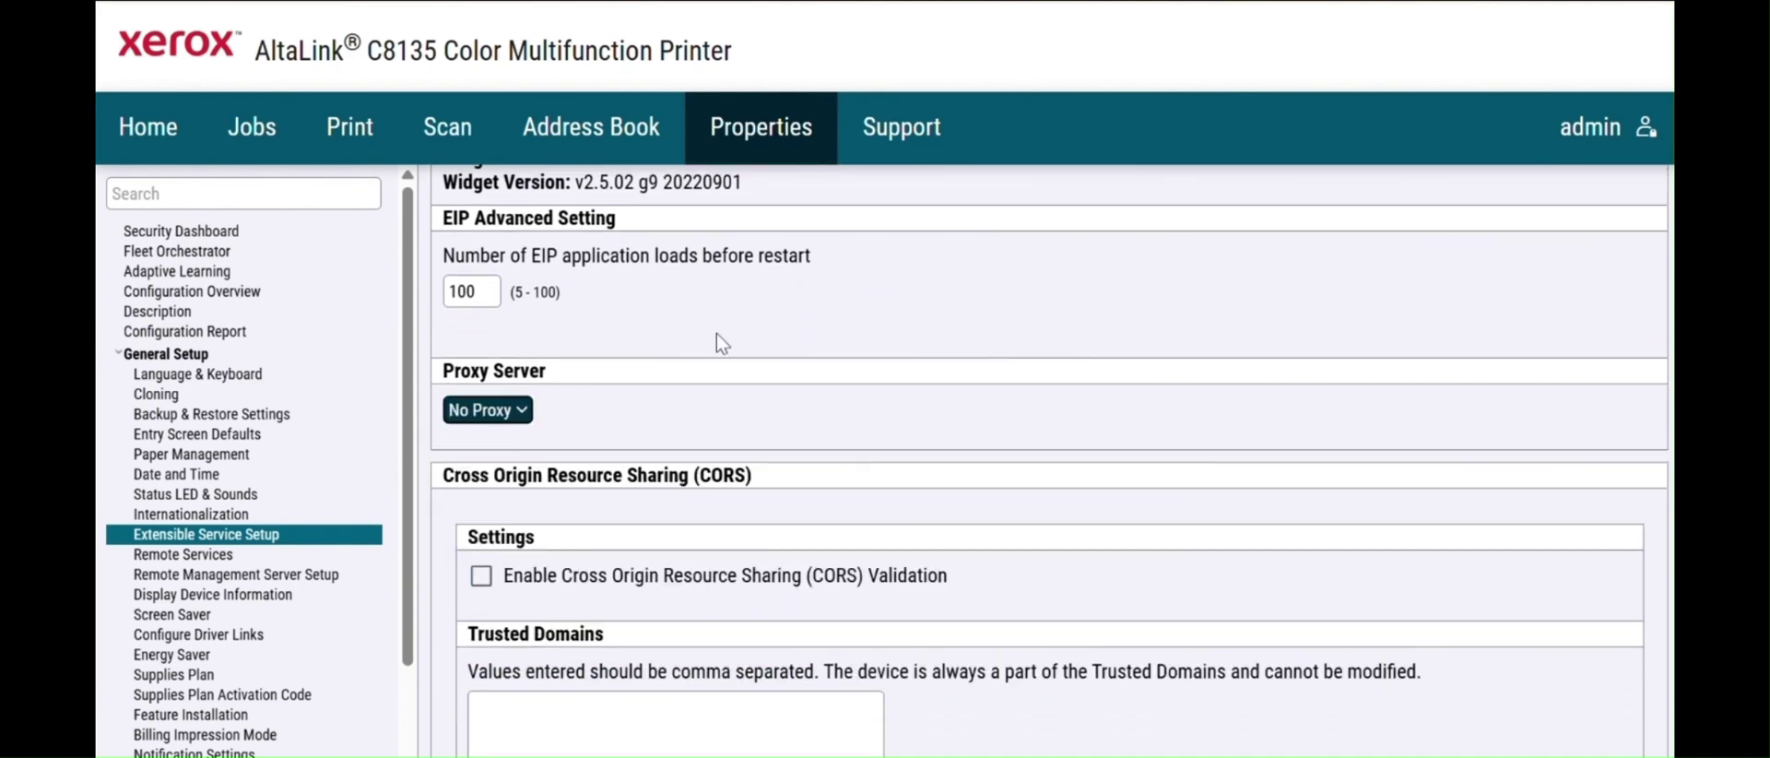
scroll(722, 344, "down", 5)
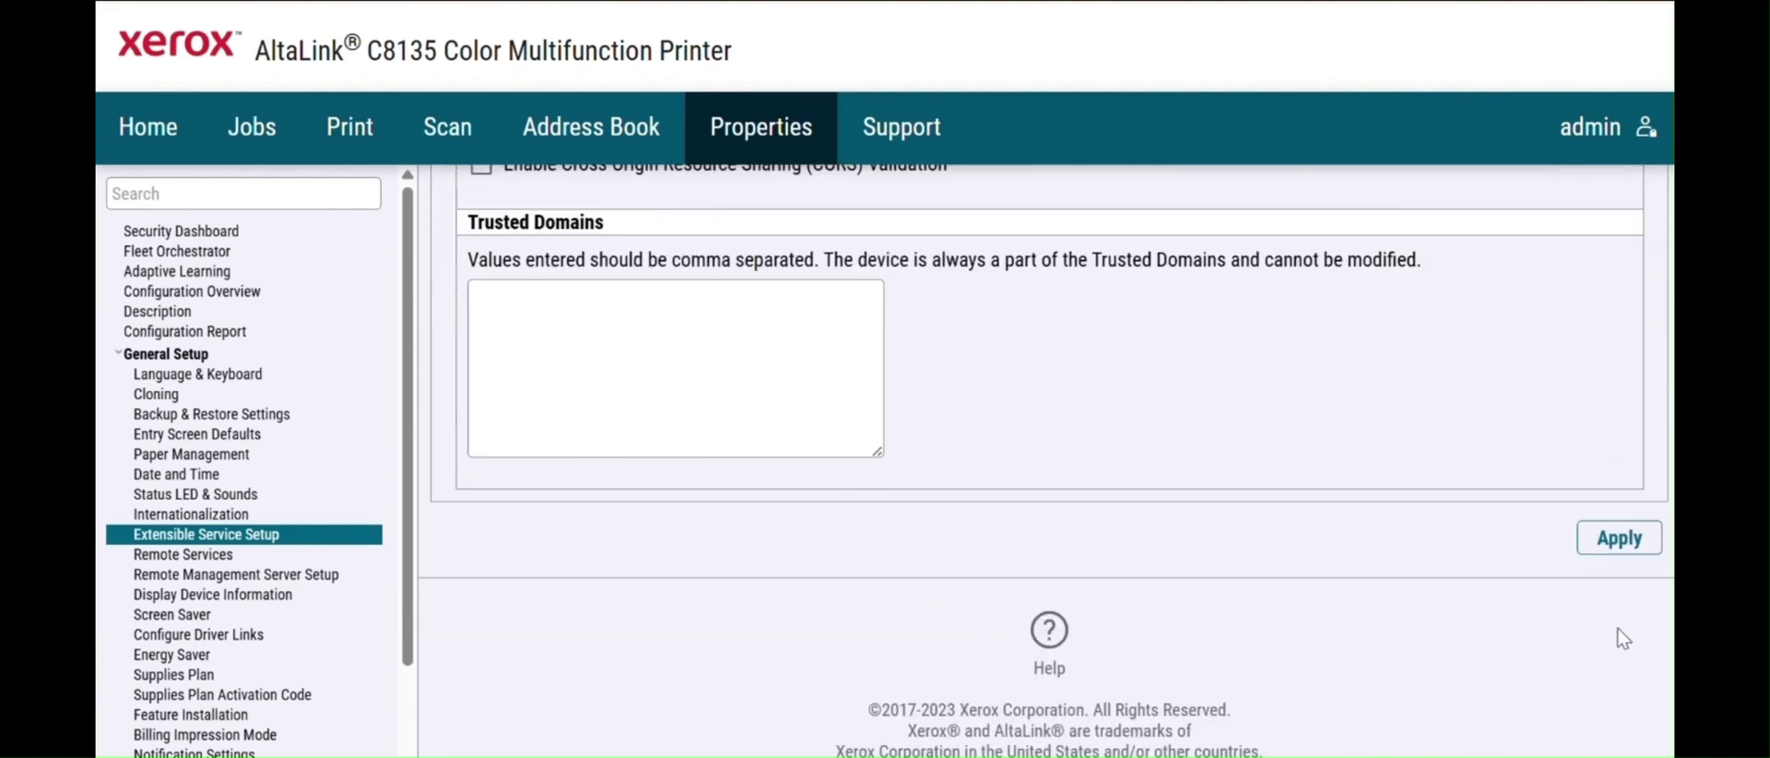
scroll(1622, 636, "up", 5)
scroll(1050, 461, "up", 2)
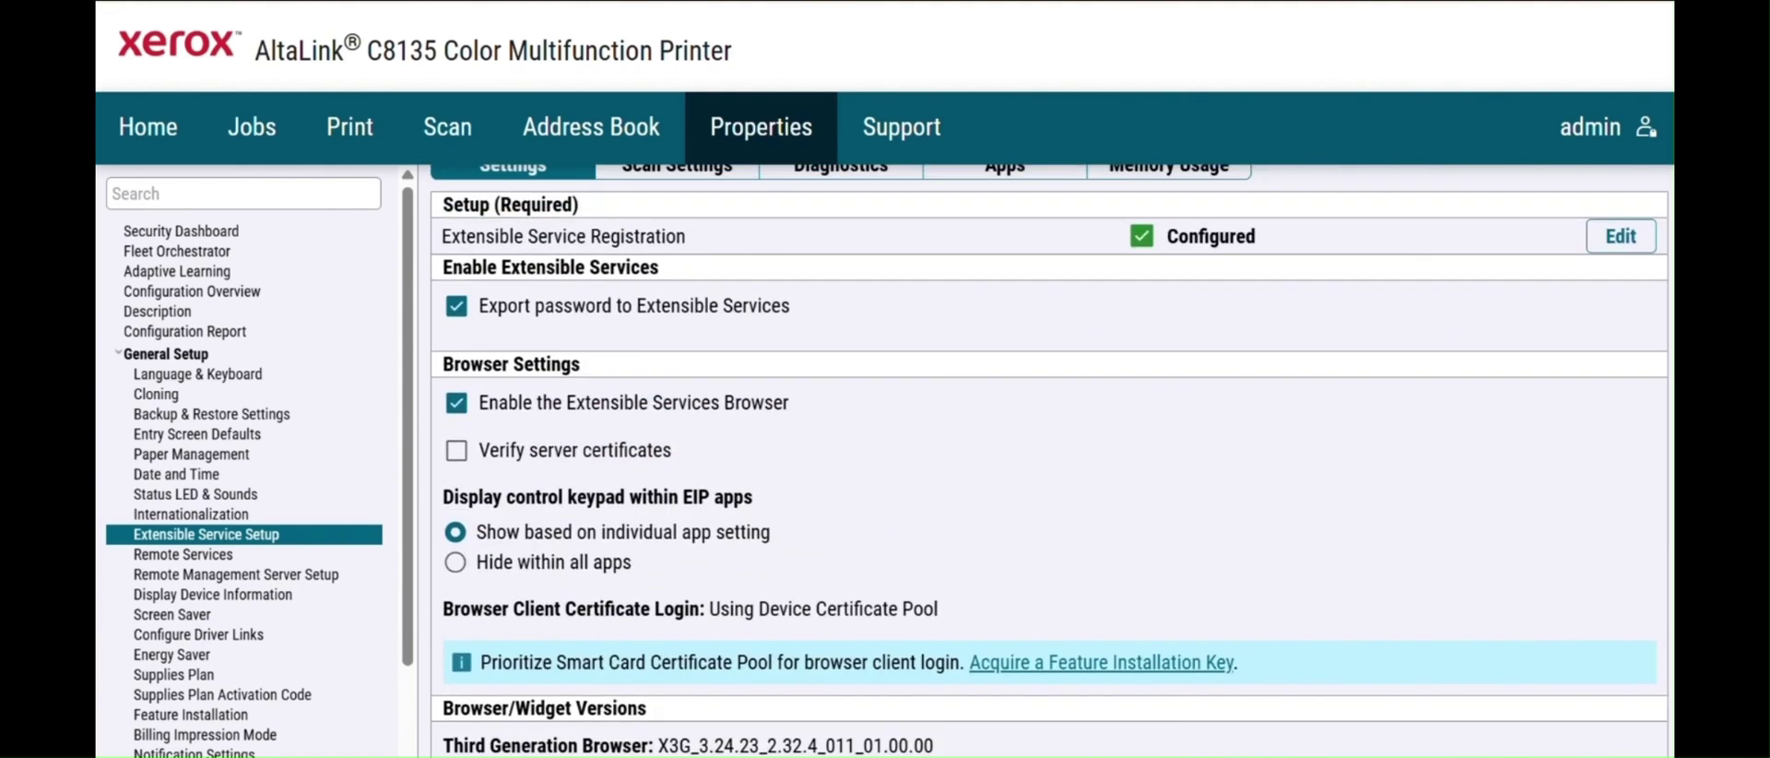
scroll(1049, 461, "down", 3)
scroll(1049, 461, "up", 2)
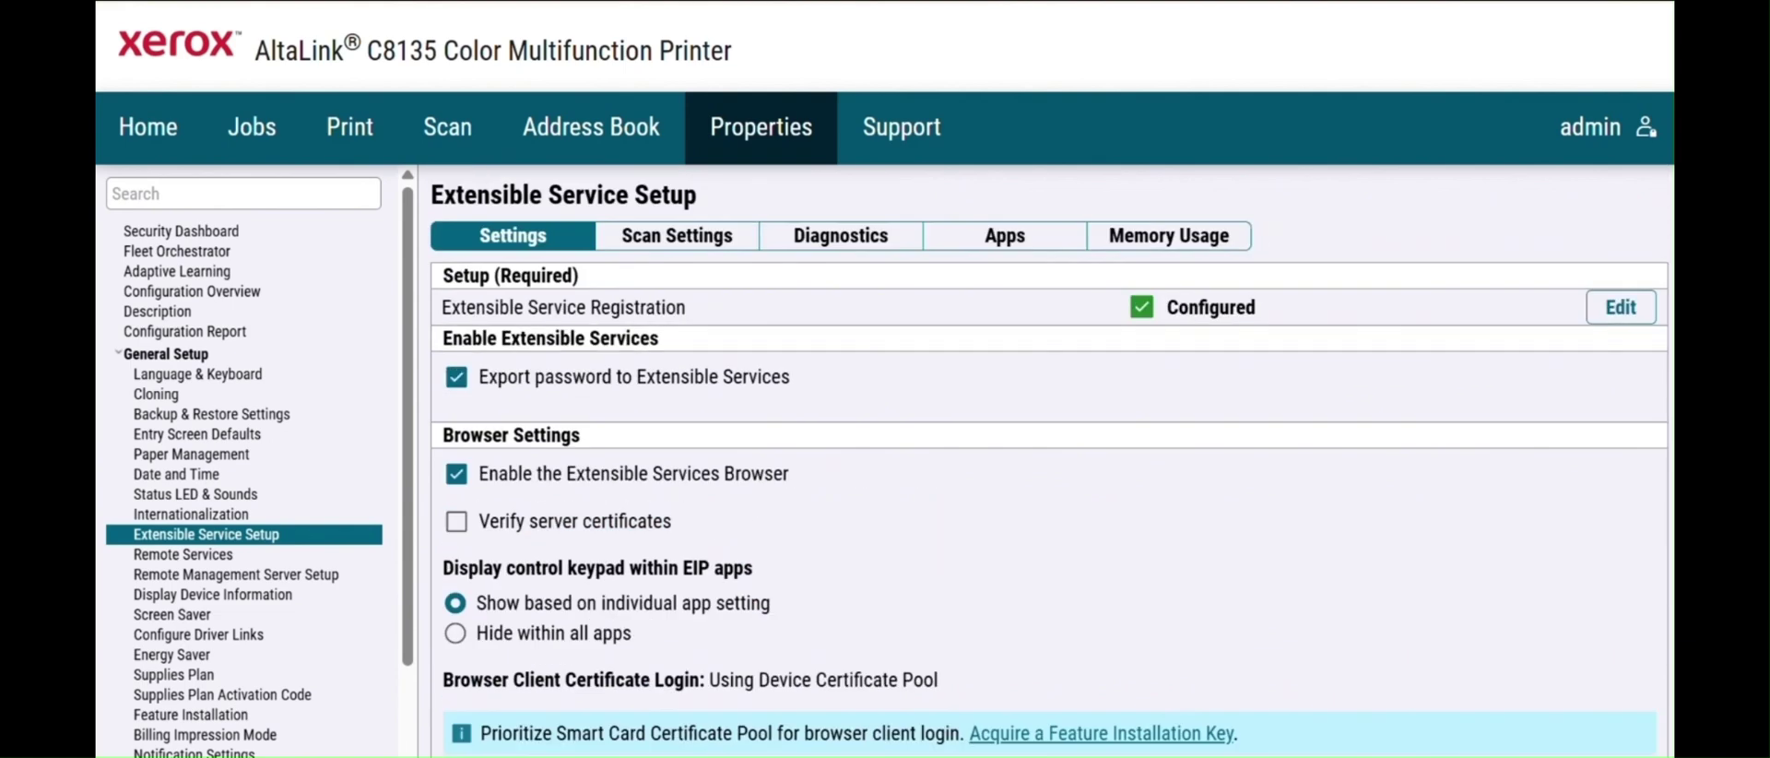
- Open the Extensible Service Registration settings and view the HTTP tab
left_click(1624, 321)
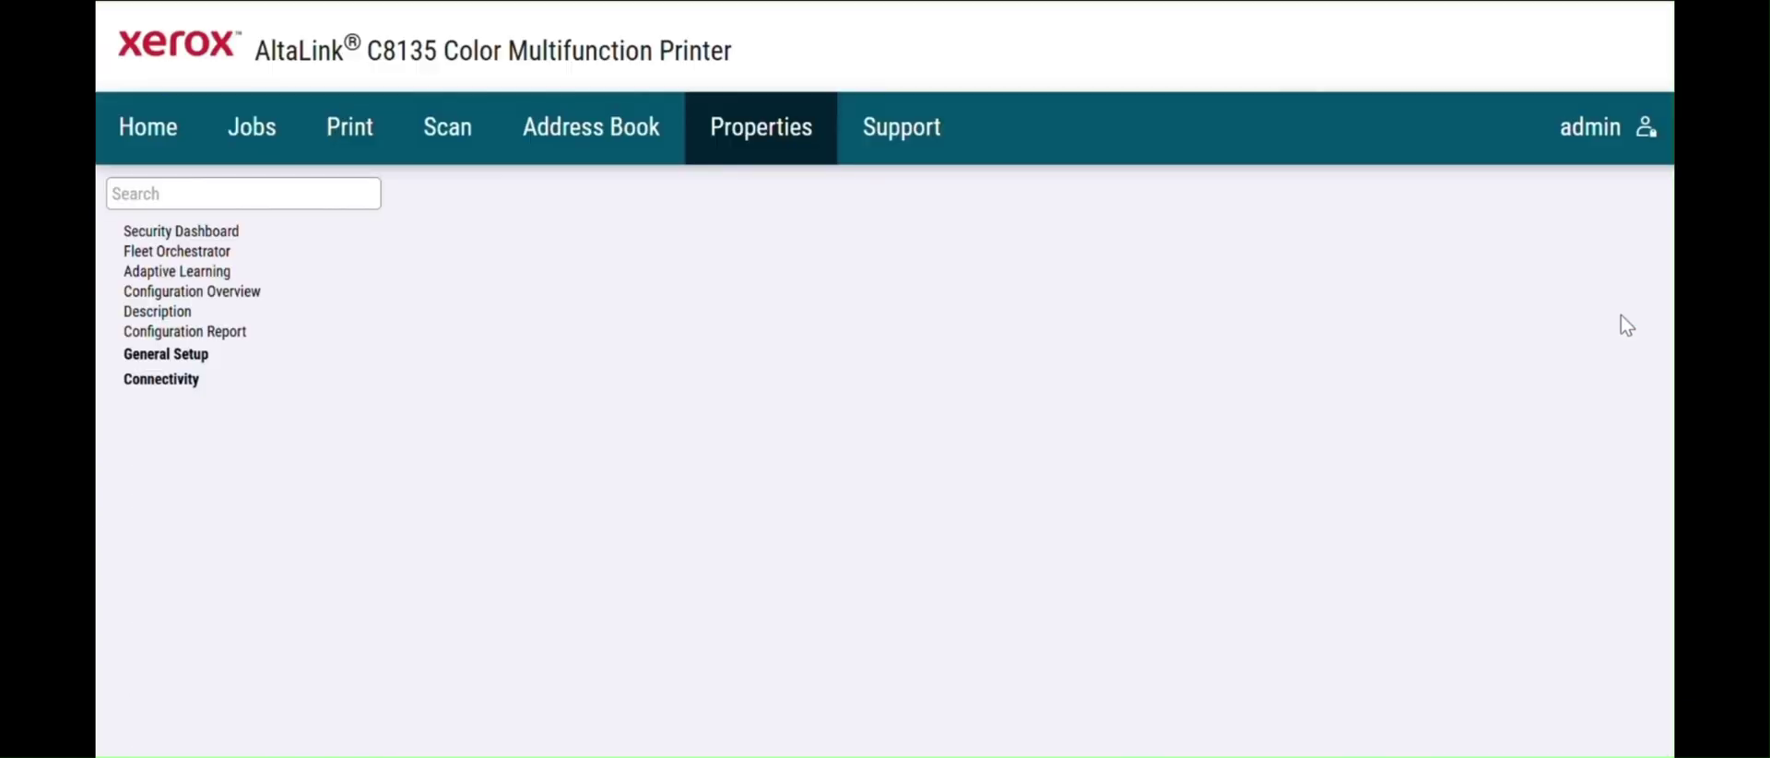
scroll(1045, 461, "down", 10)
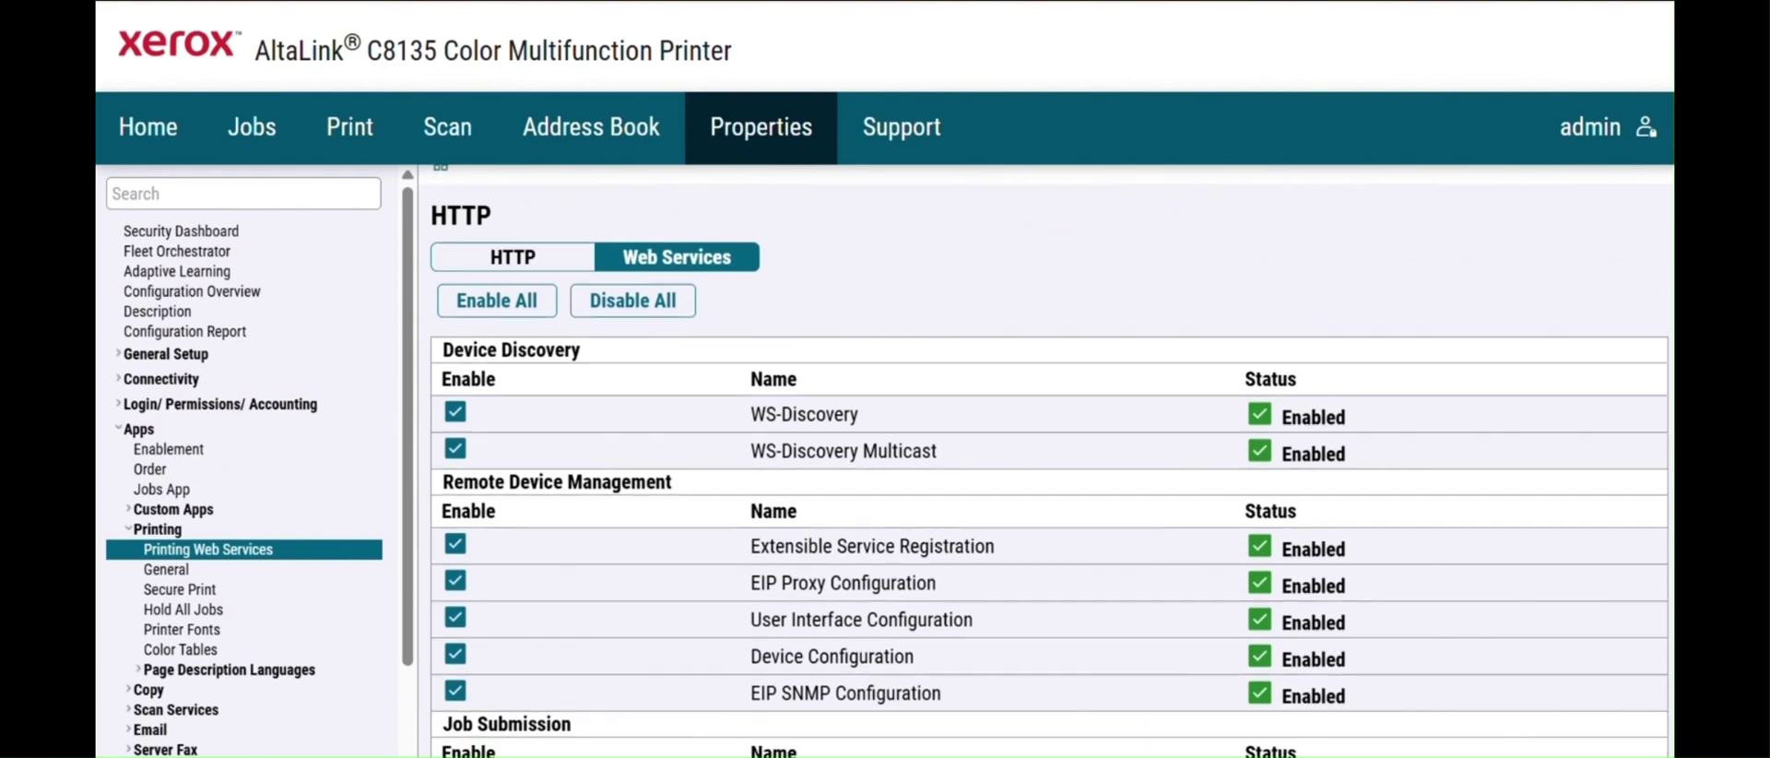
scroll(1309, 313, "up", 10)
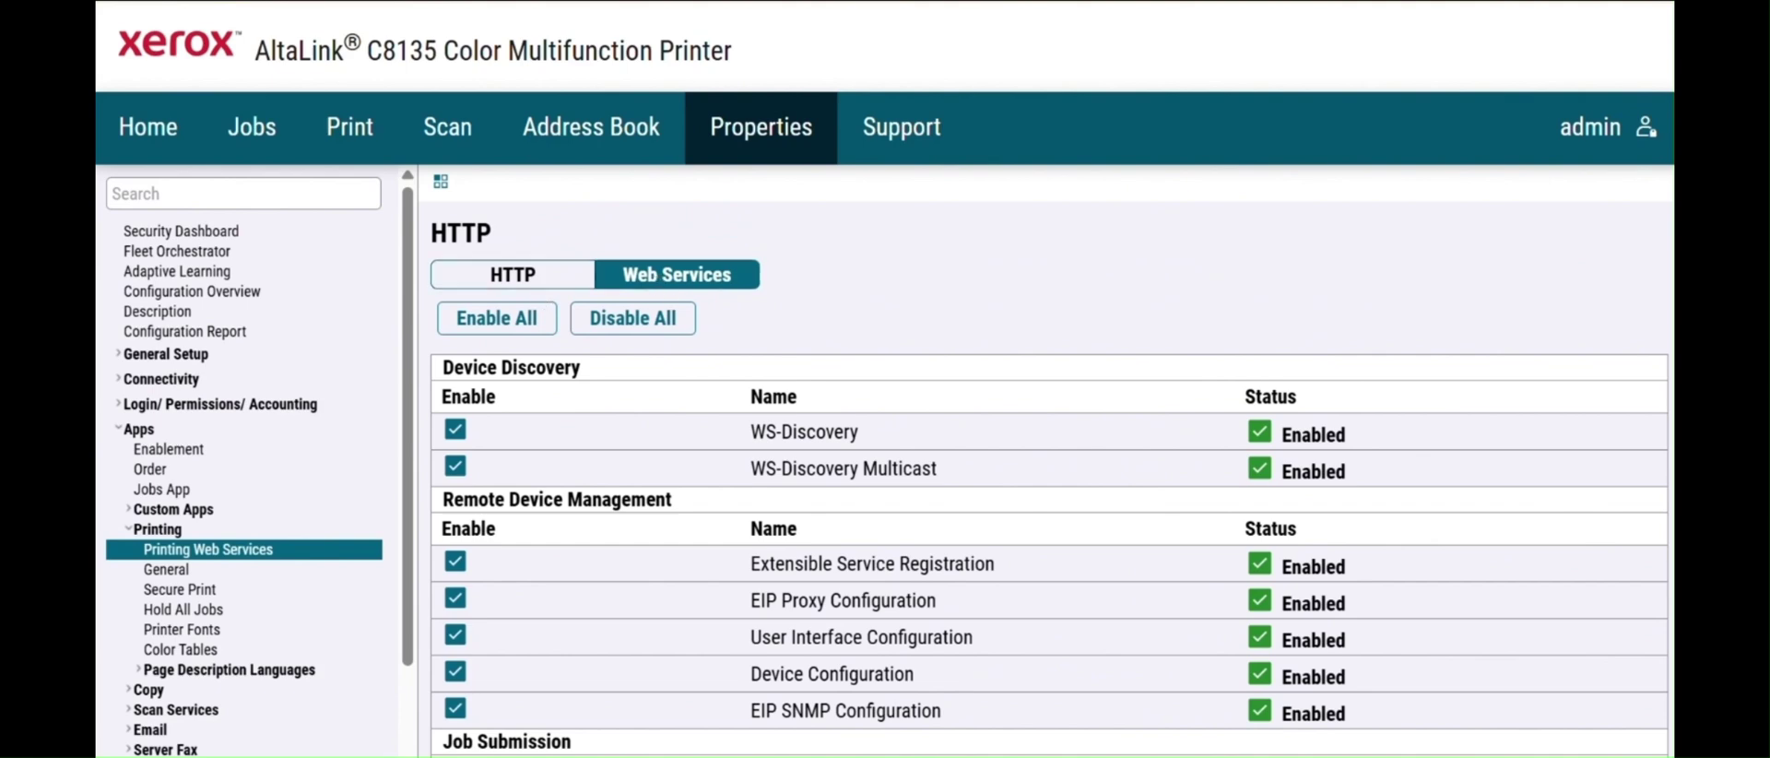
left_click(513, 274)
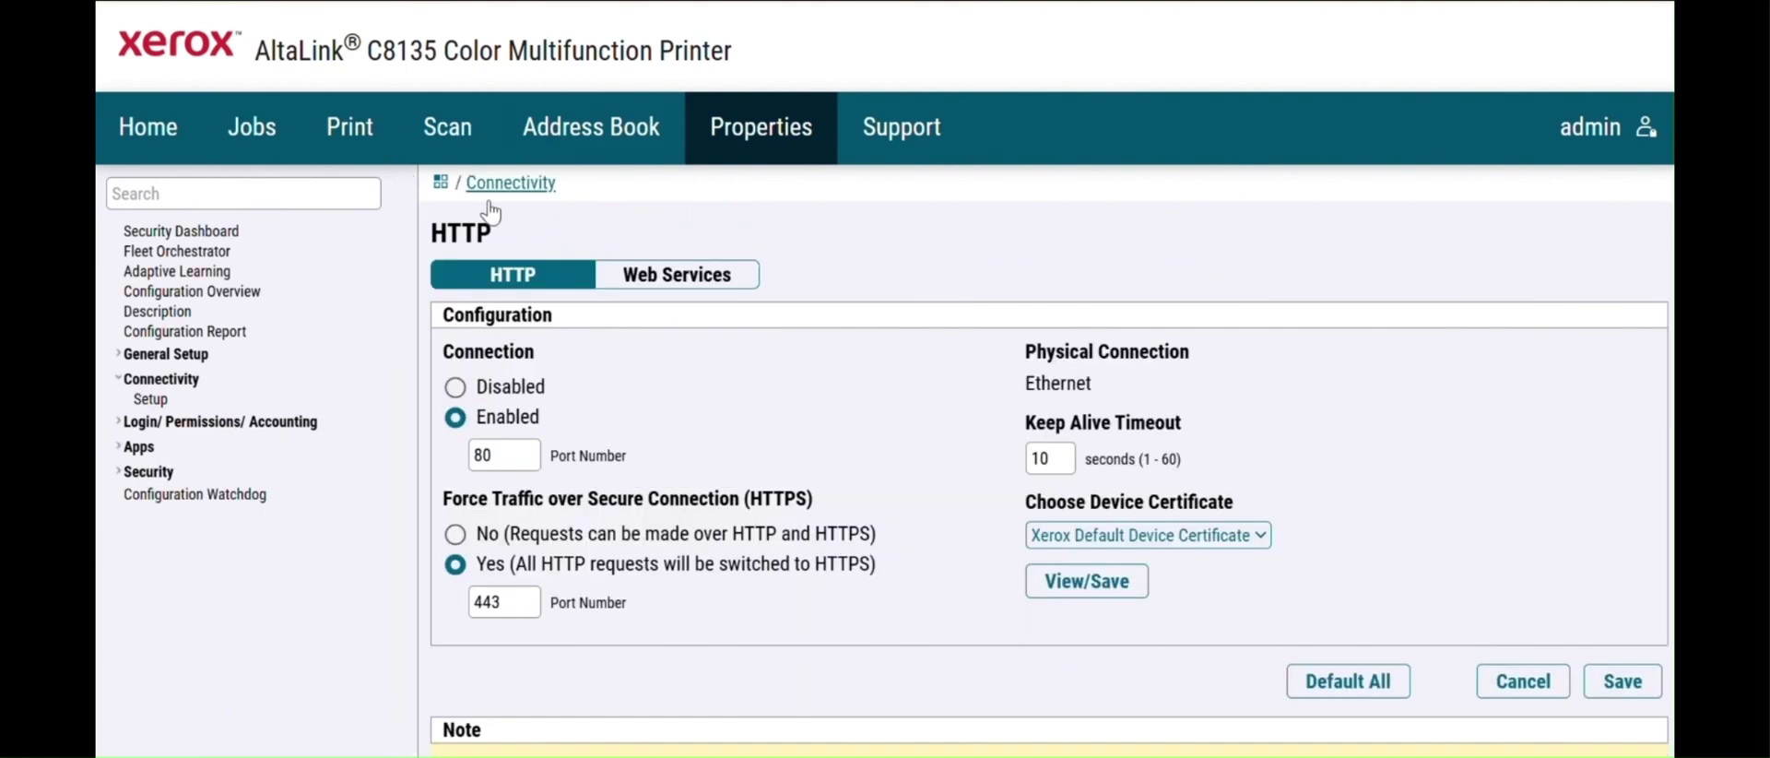
- Search 'eip', reopen Extensible Service Setup and check Export password to Extensible Services
left_click(211, 192)
type("eip")
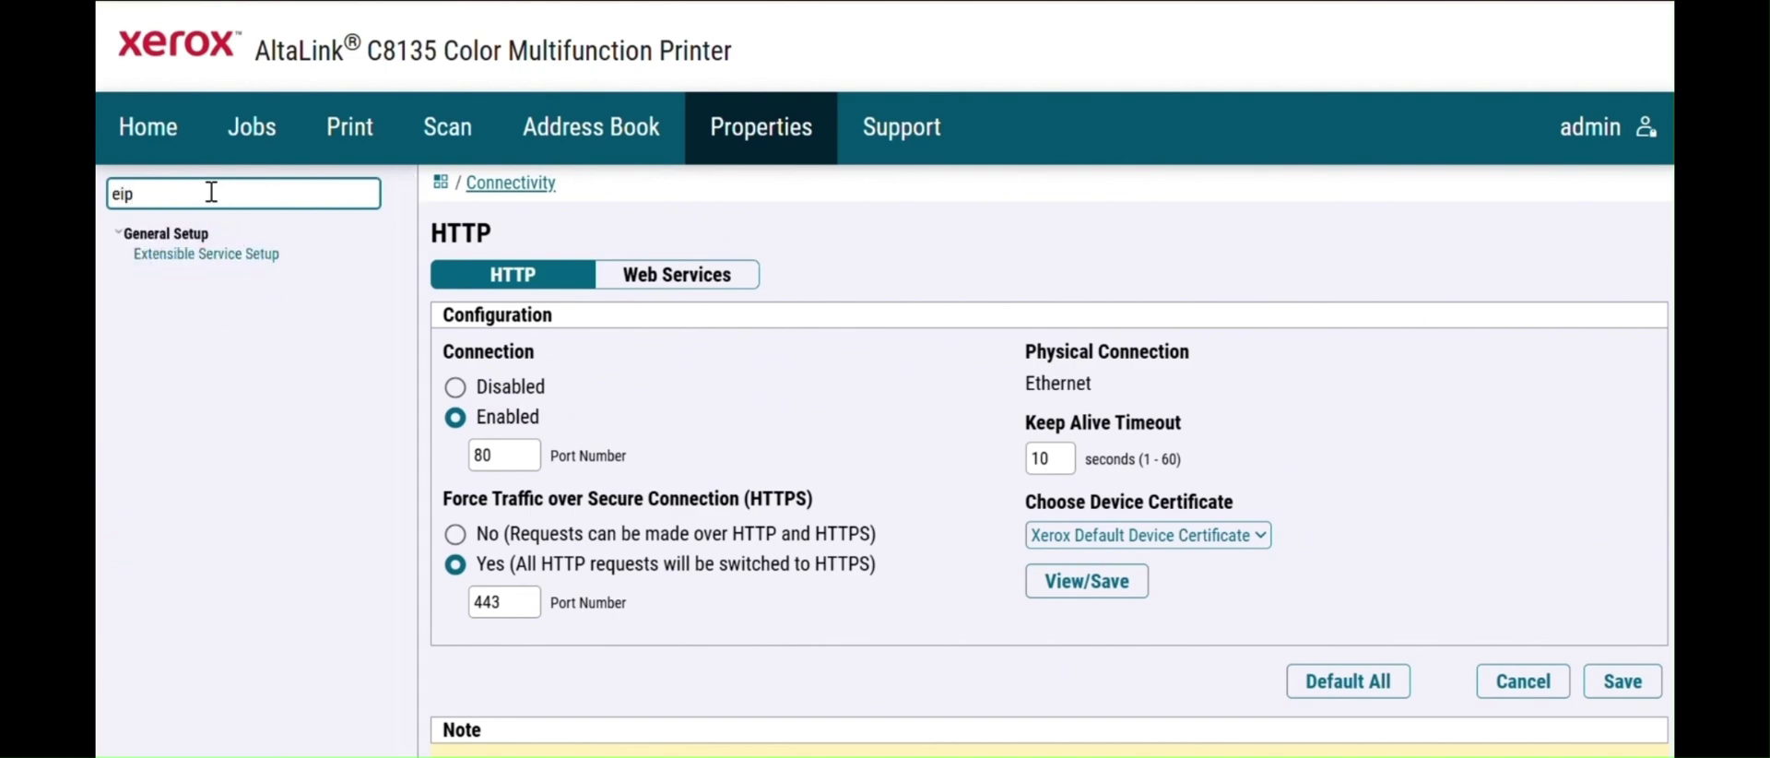
left_click(235, 258)
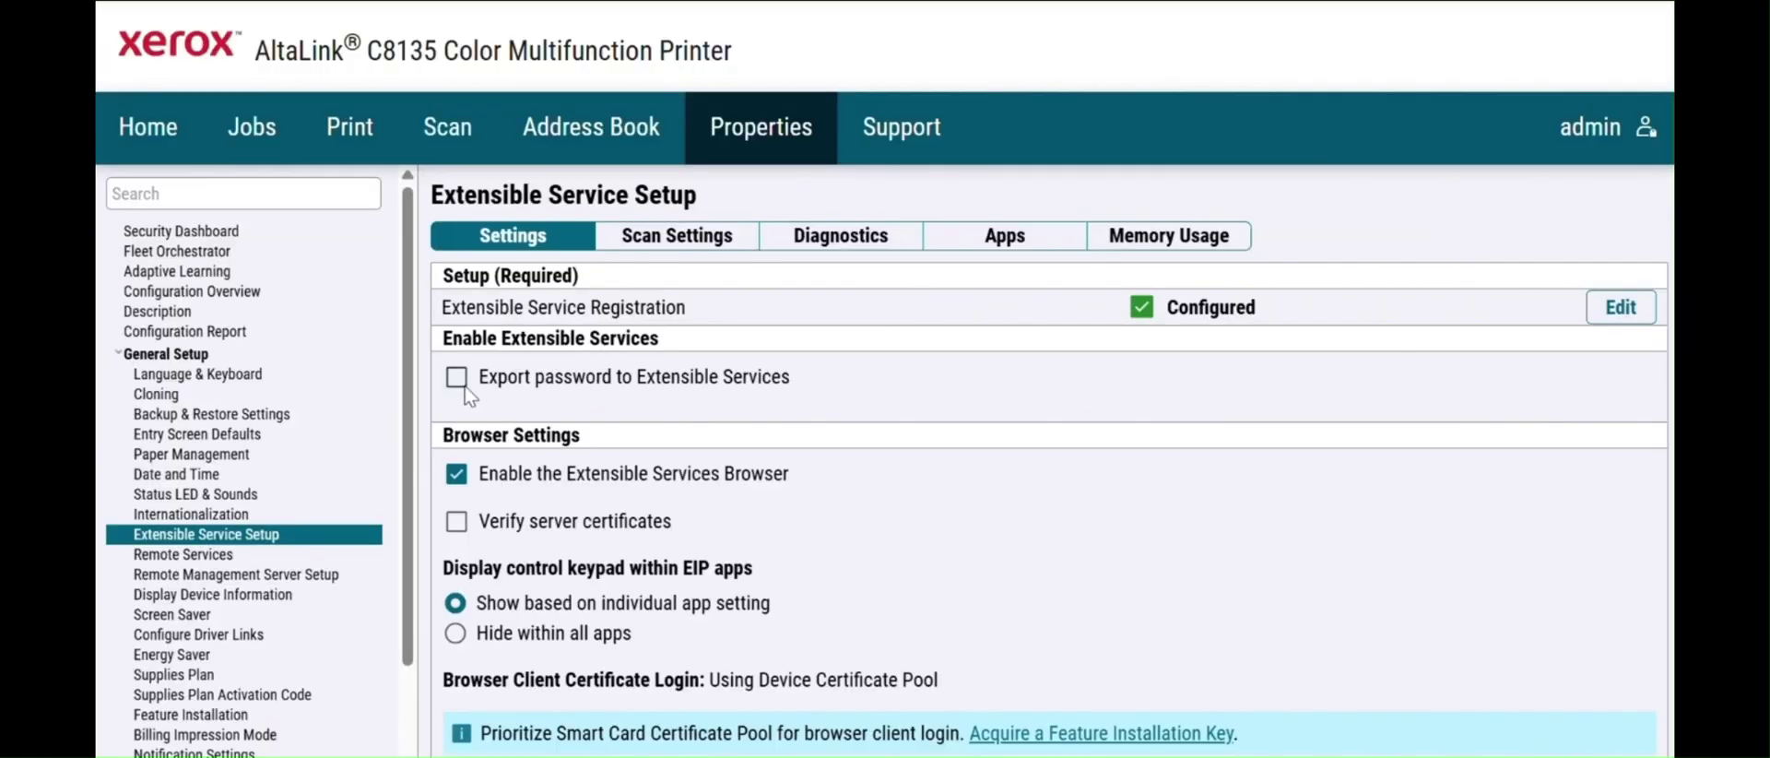
left_click(456, 376)
- Set the Extensible Services proxy server to No Proxy and apply the setup changes
scroll(1275, 451, "down", 6)
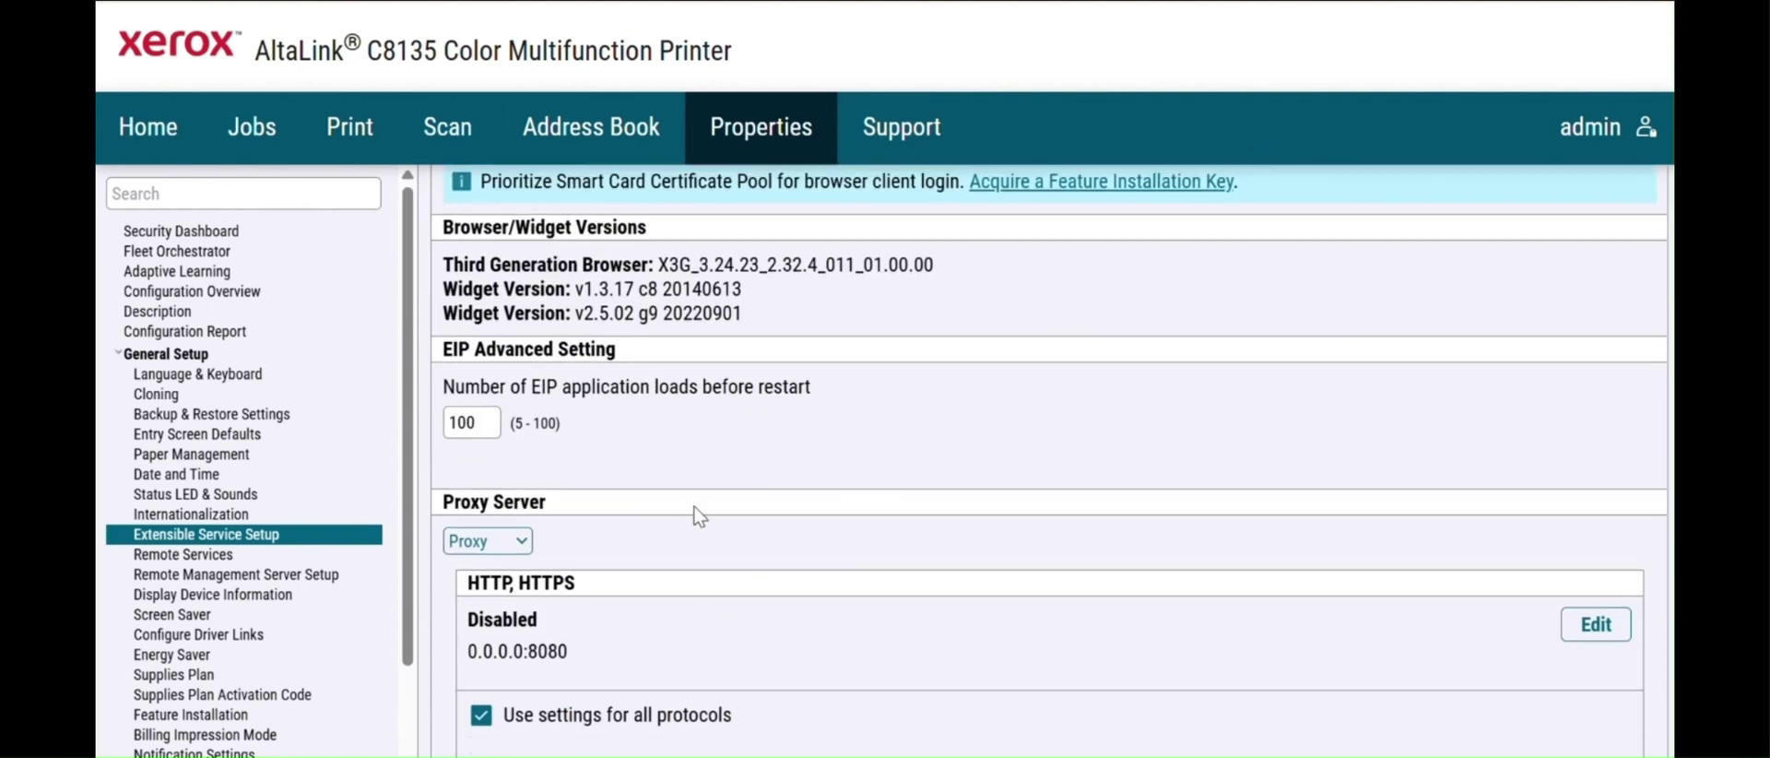
left_click(487, 541)
left_click(481, 572)
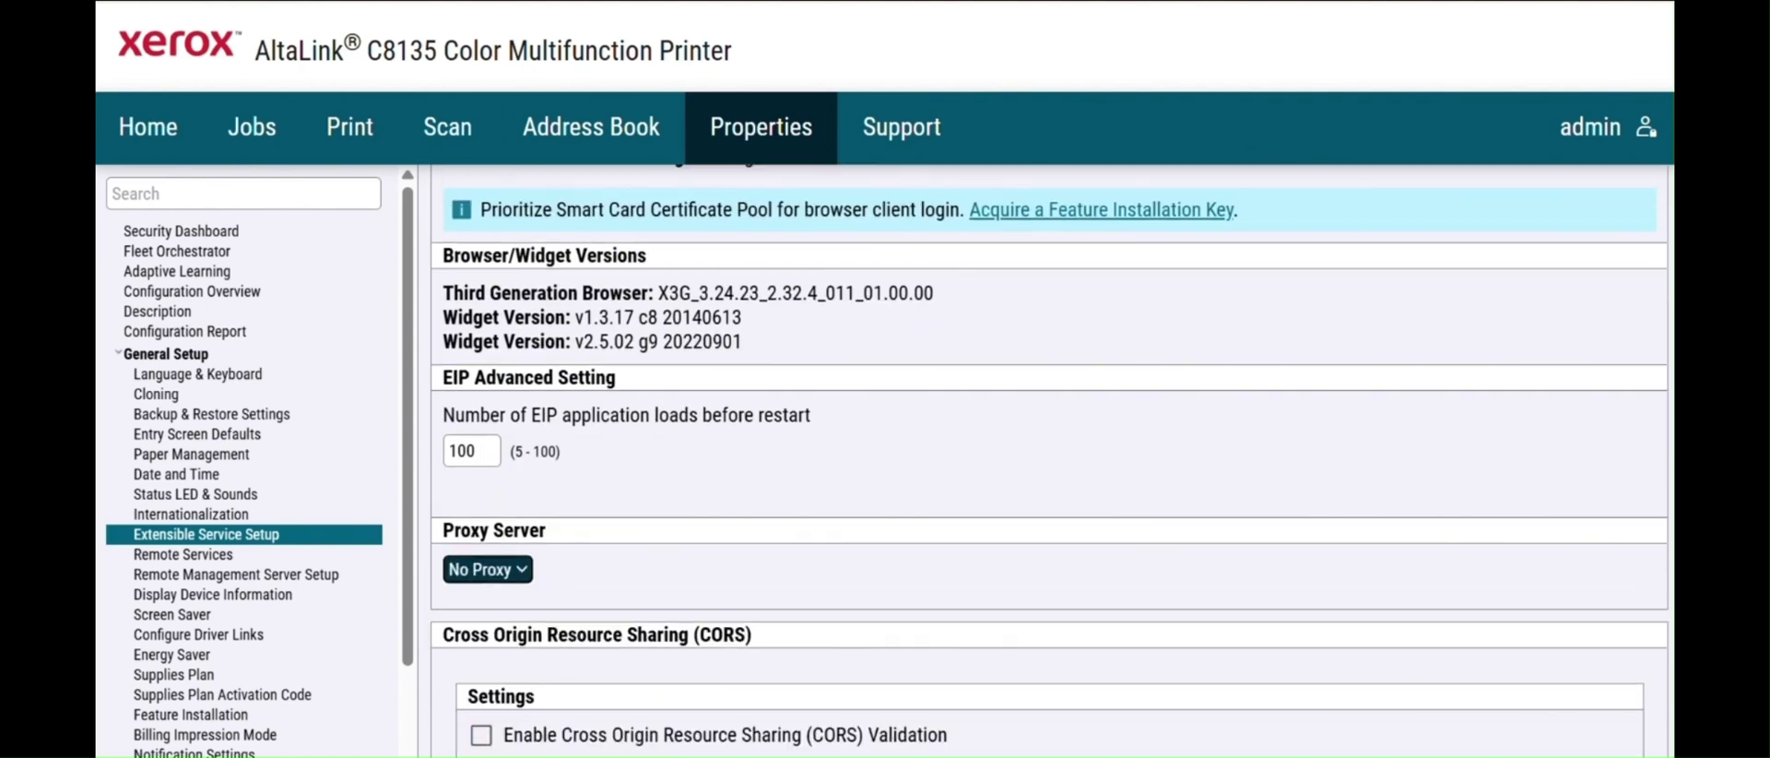
scroll(1049, 461, "up", 6)
scroll(1657, 595, "down", 10)
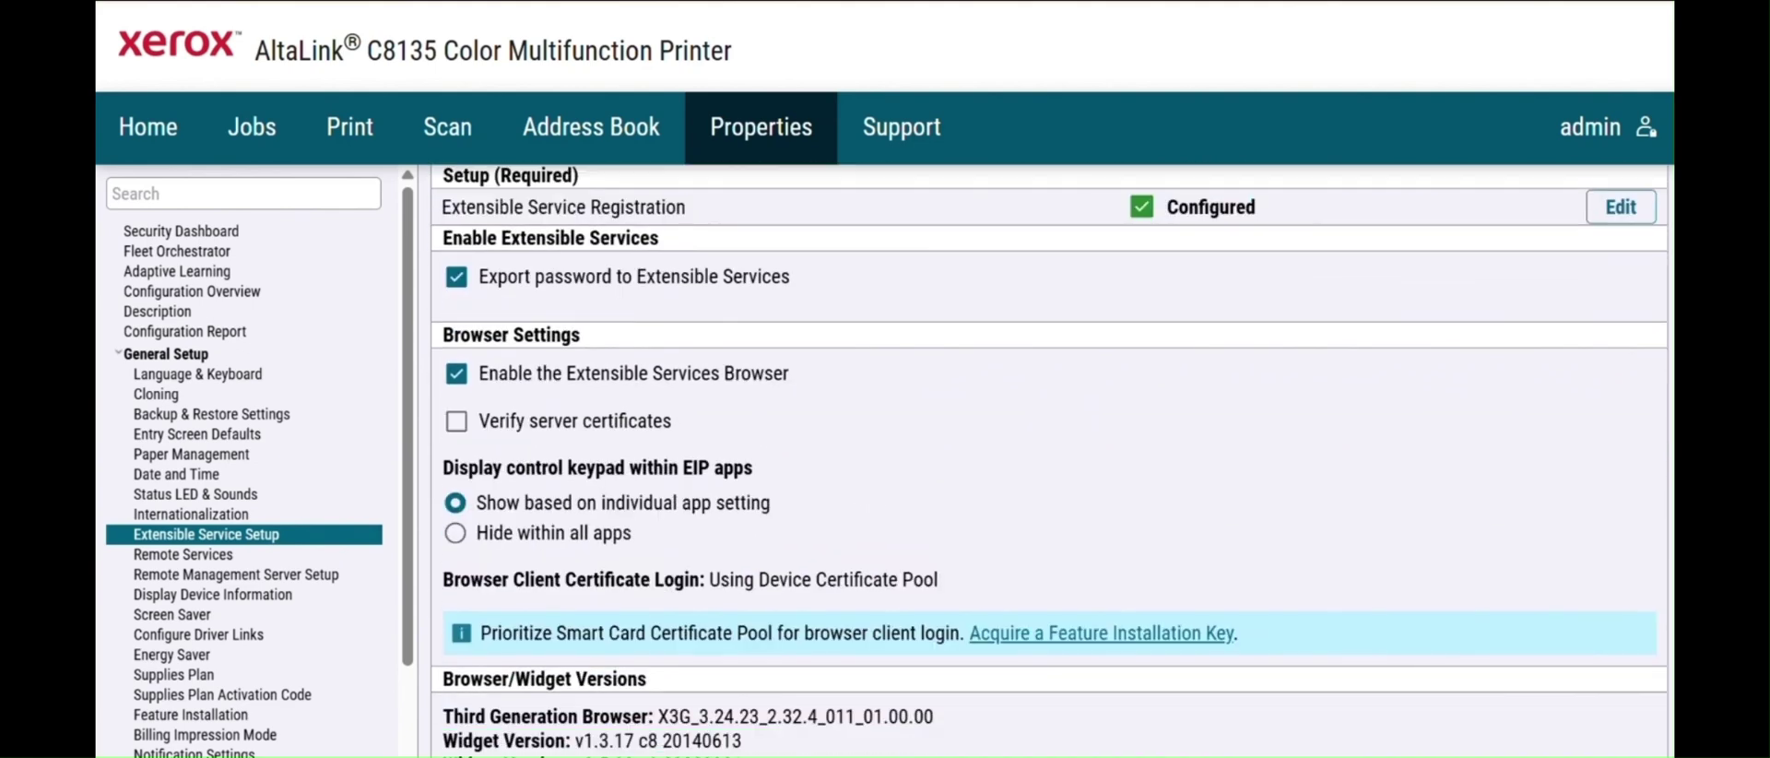
left_click(1643, 579)
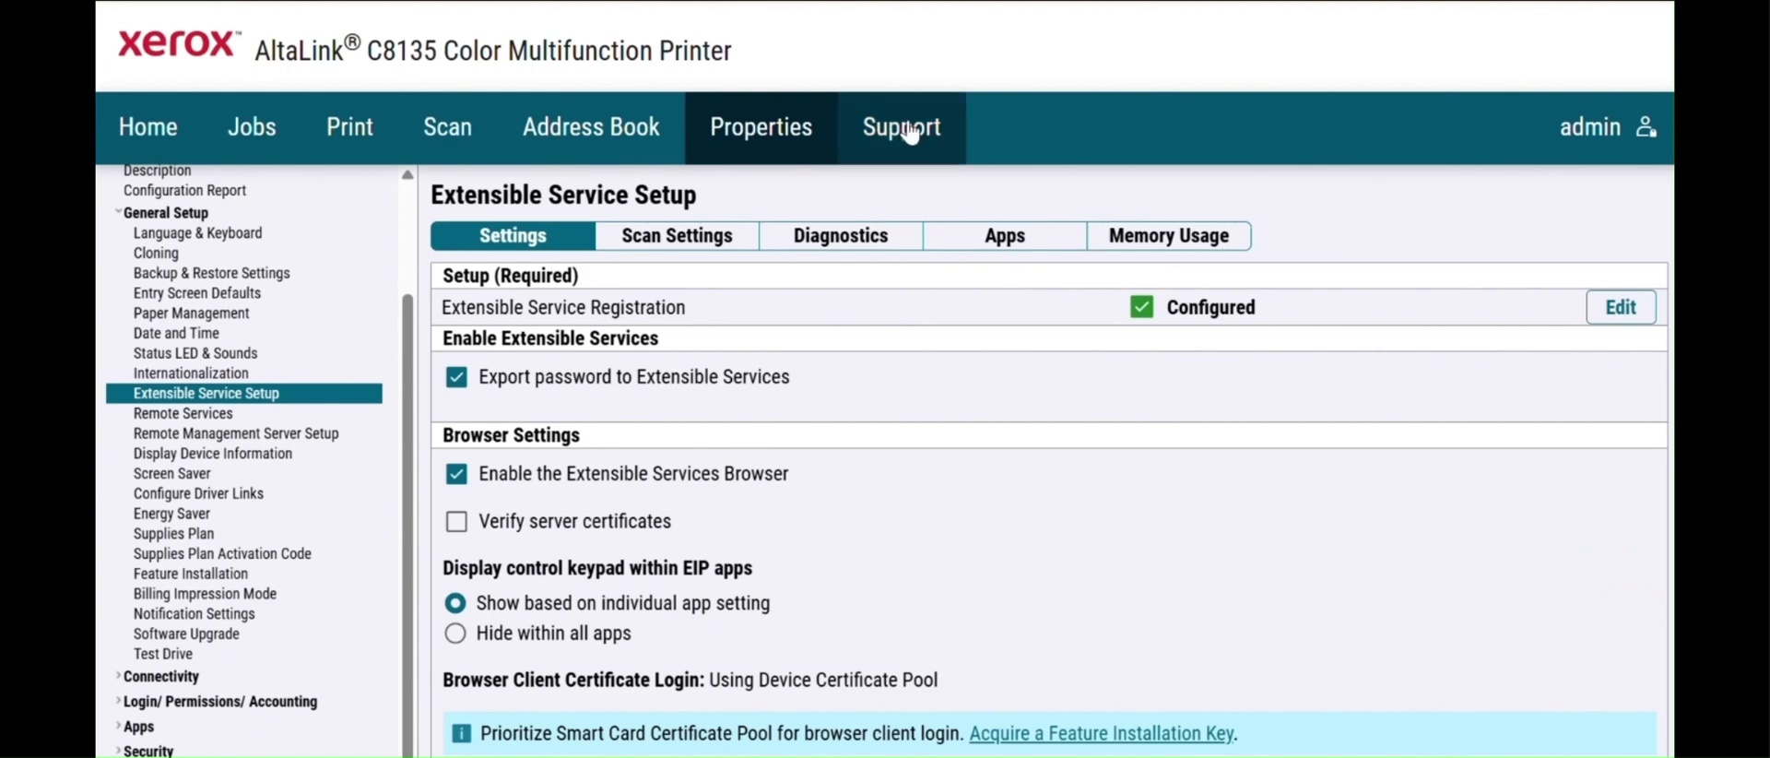
- Go to the Support page and look over its contents
left_click(909, 130)
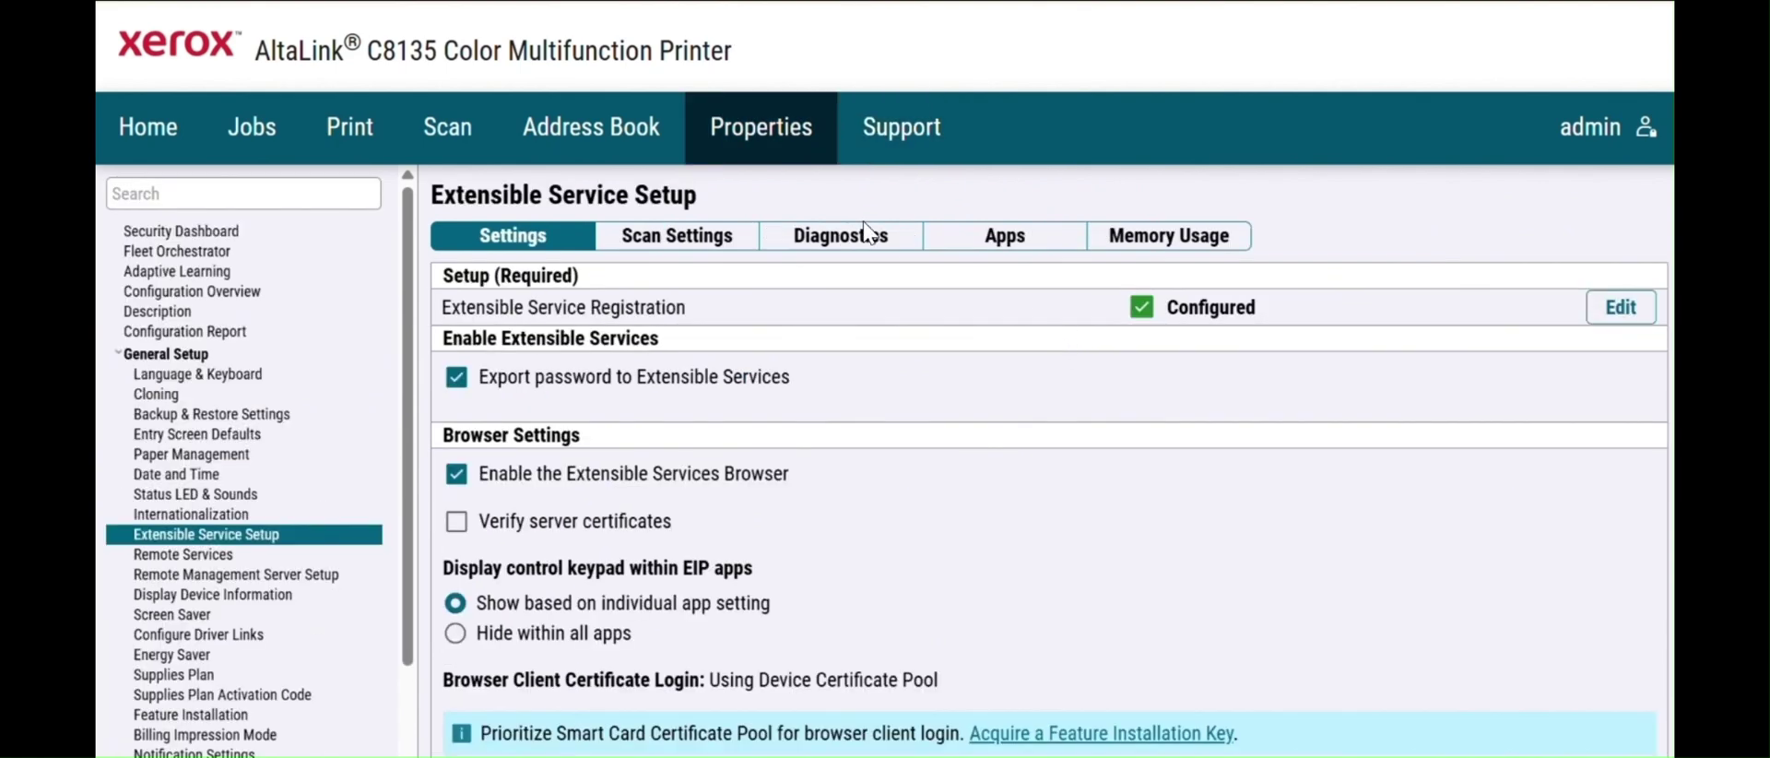
scroll(1060, 348, "down", 6)
scroll(847, 334, "up", 6)
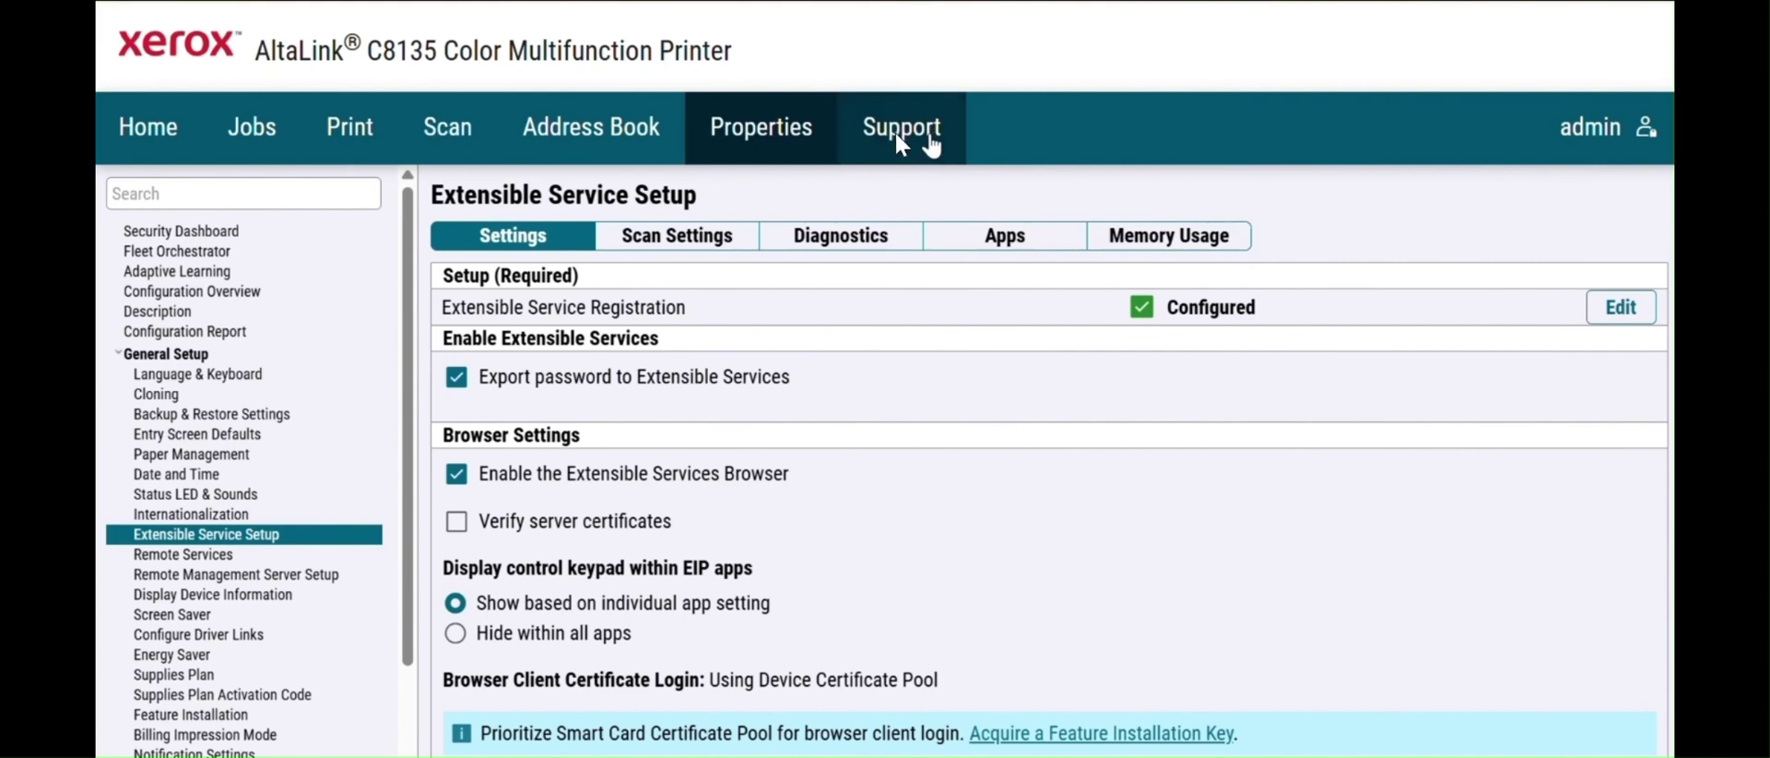
- Enable the Remote Control Panel for Admin Only, save it, and start a remote session
left_click(931, 137)
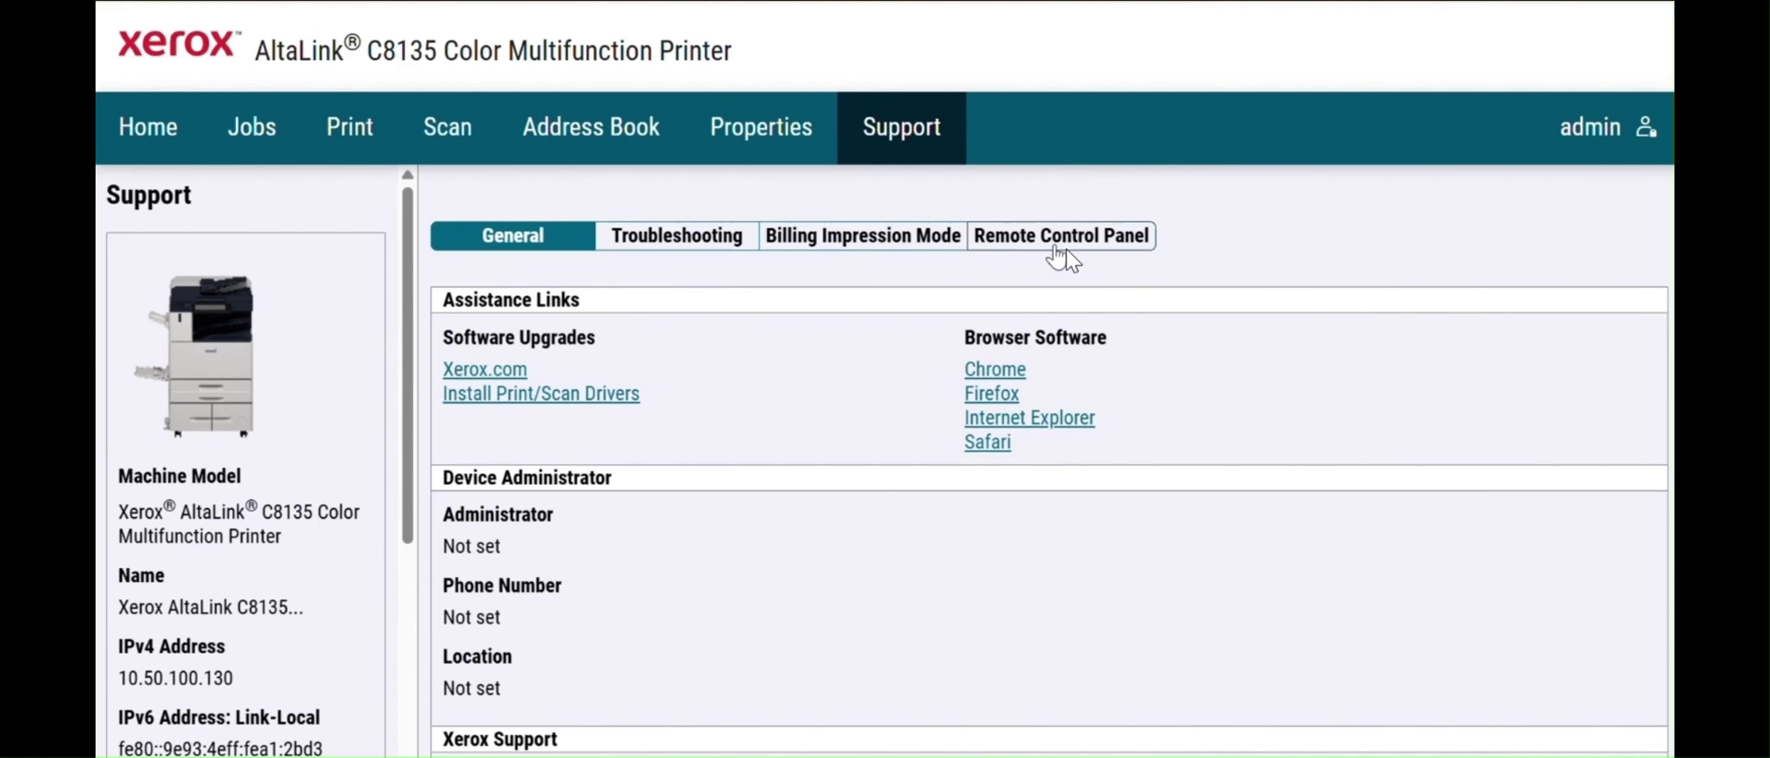
left_click(1056, 259)
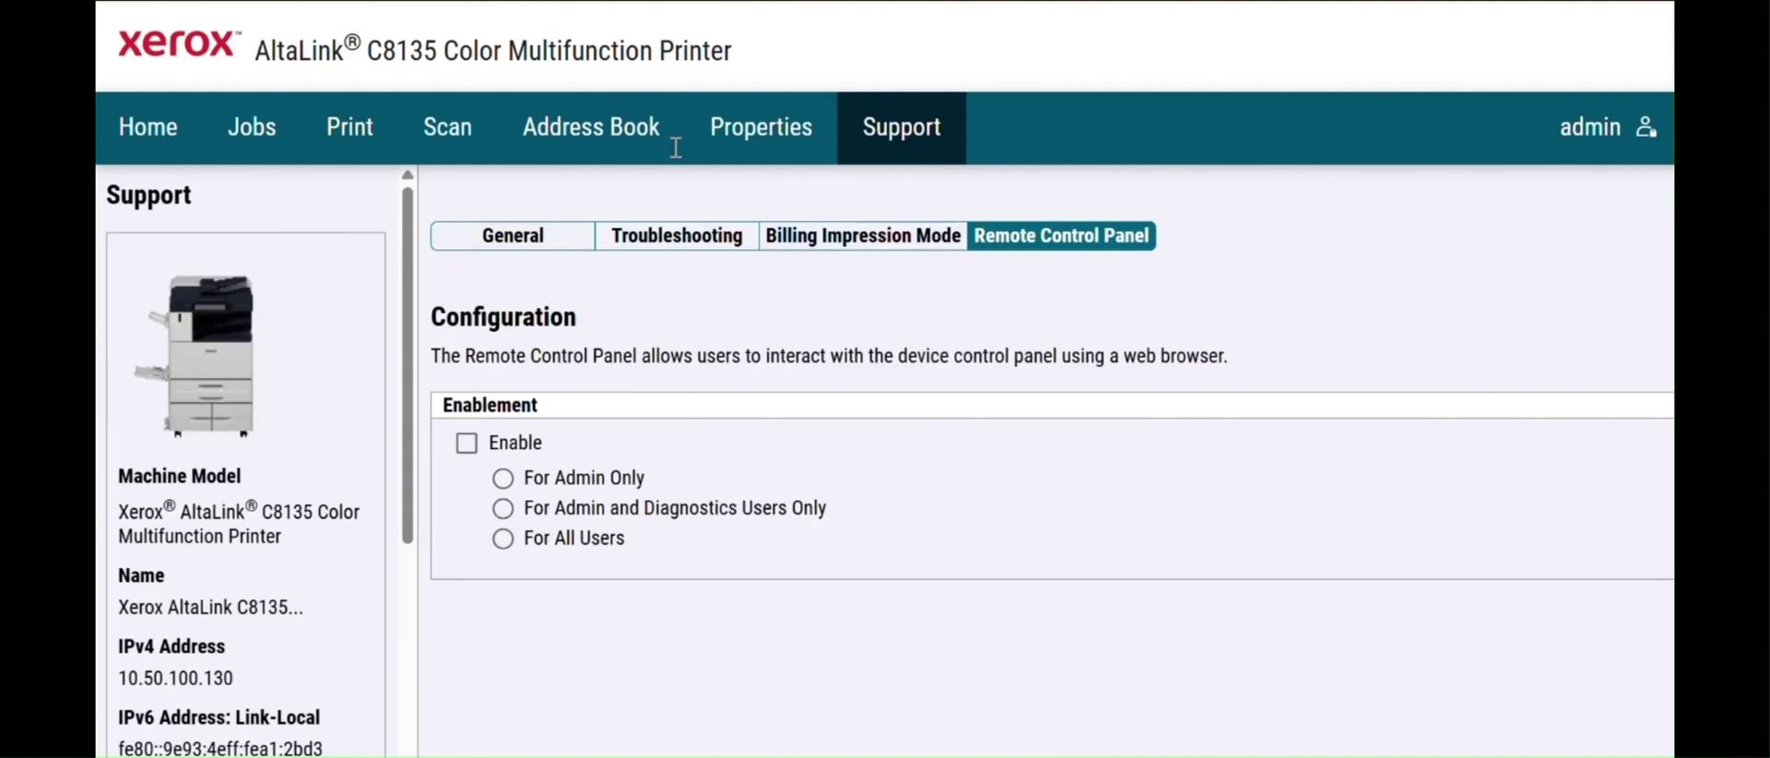
left_click(472, 445)
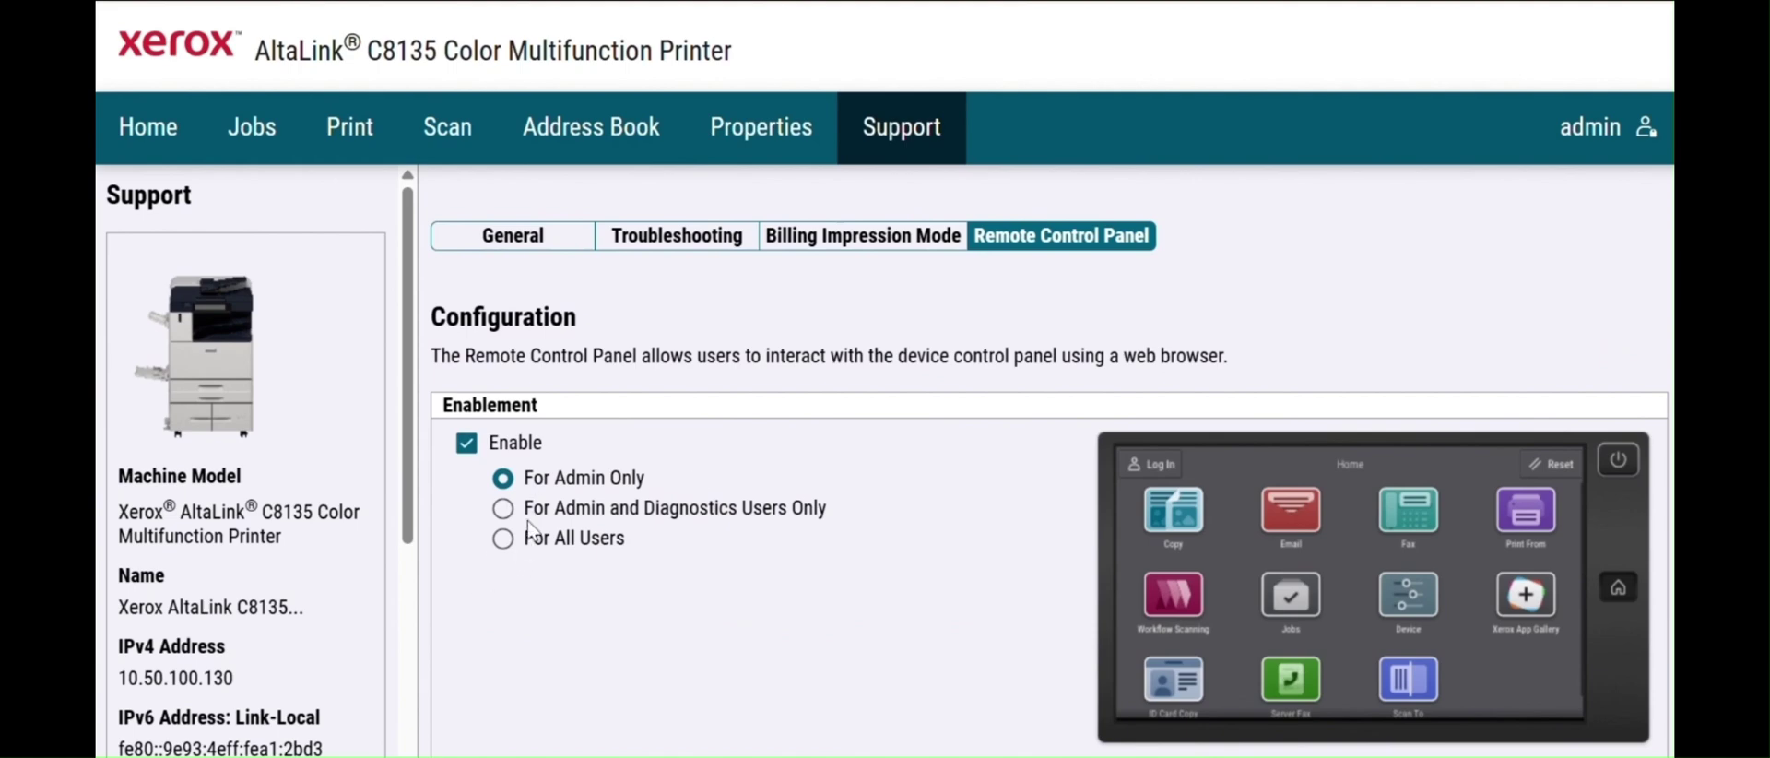
scroll(1620, 544, "down", 3)
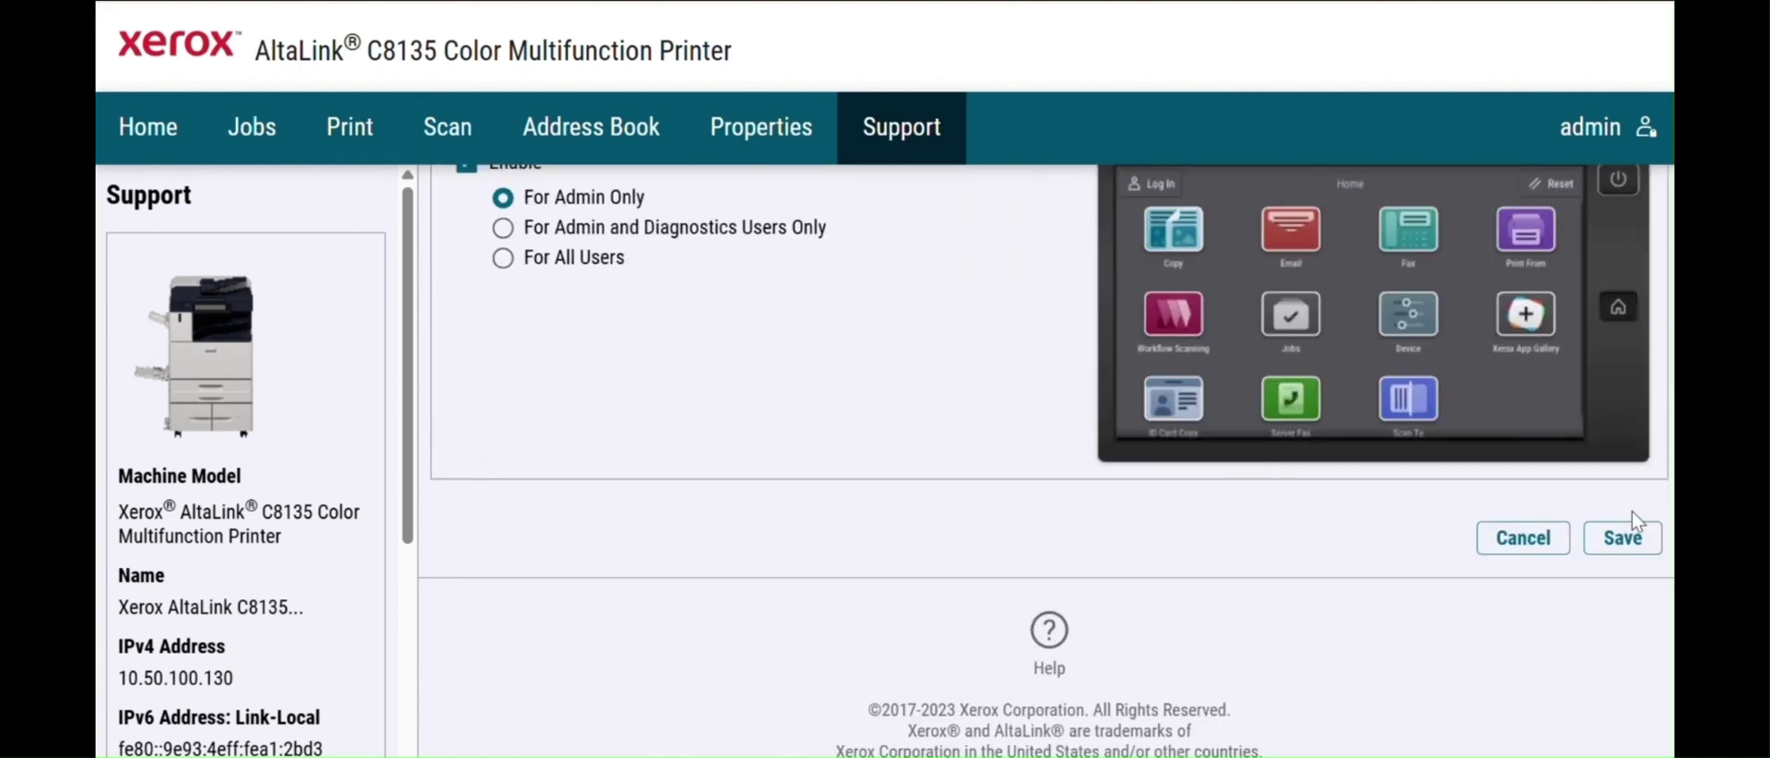
left_click(1620, 544)
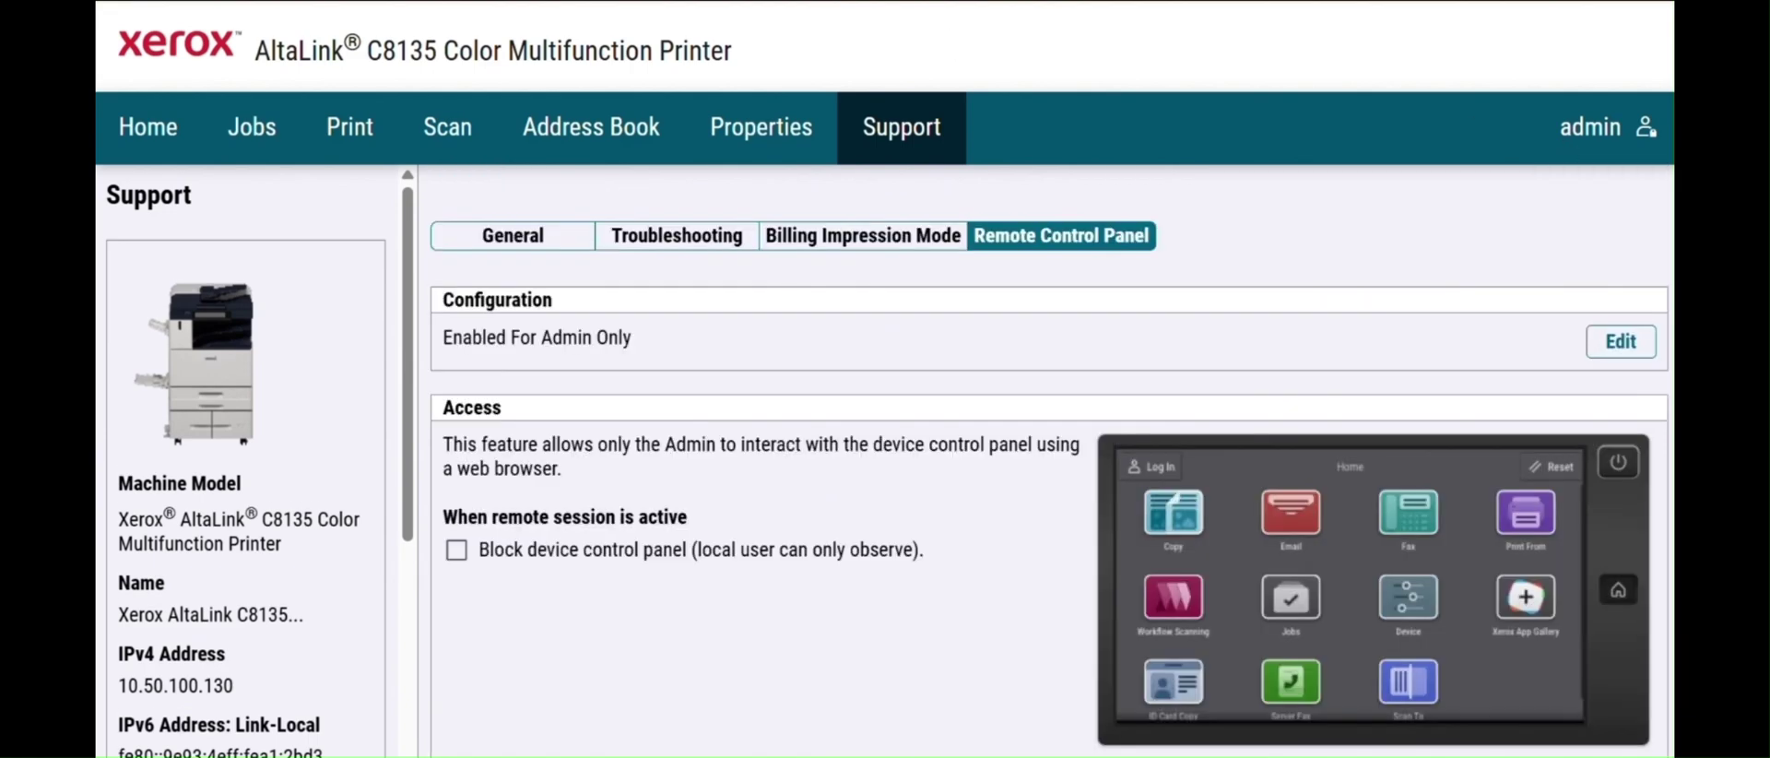
scroll(1547, 498, "down", 4)
left_click(1545, 484)
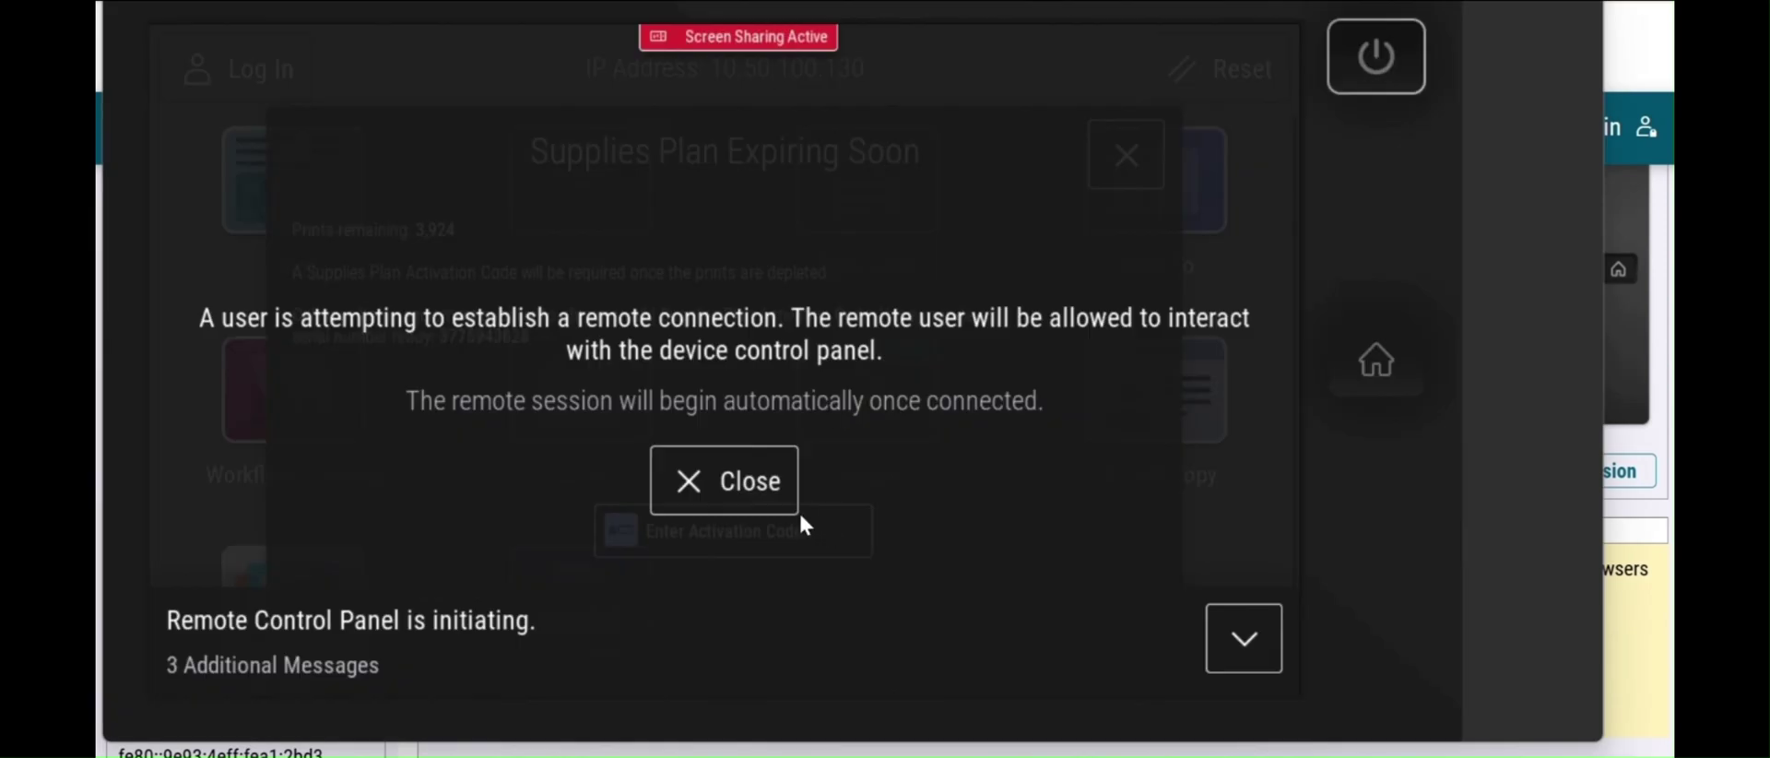
- Dismiss the remote-connection notice, the Supplies Plan Expiring Soon dialog and the supplies warning
left_click(760, 489)
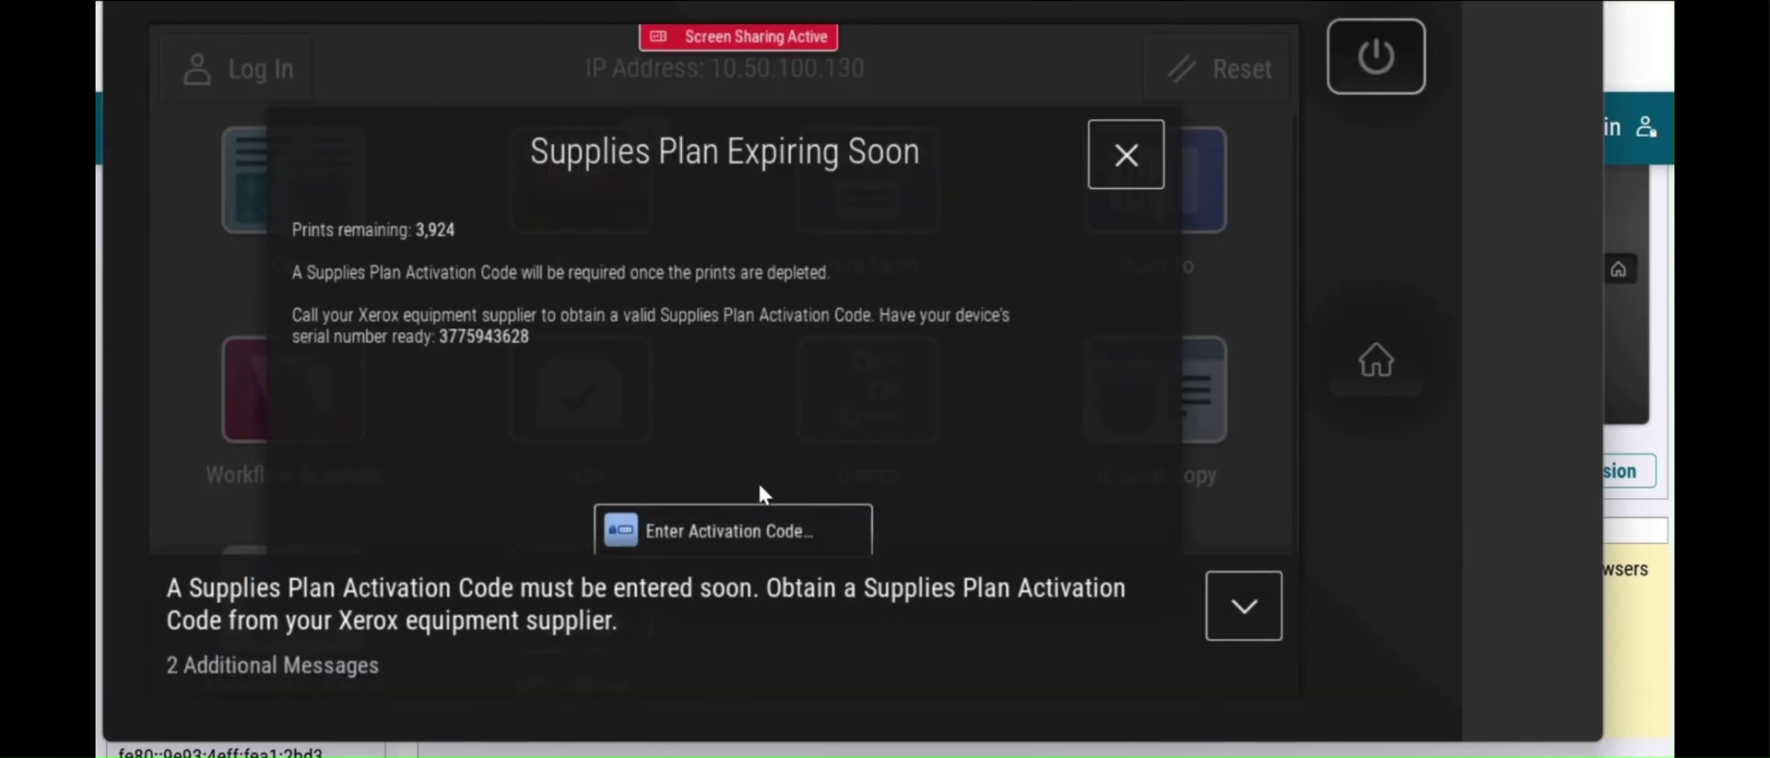
left_click(1132, 157)
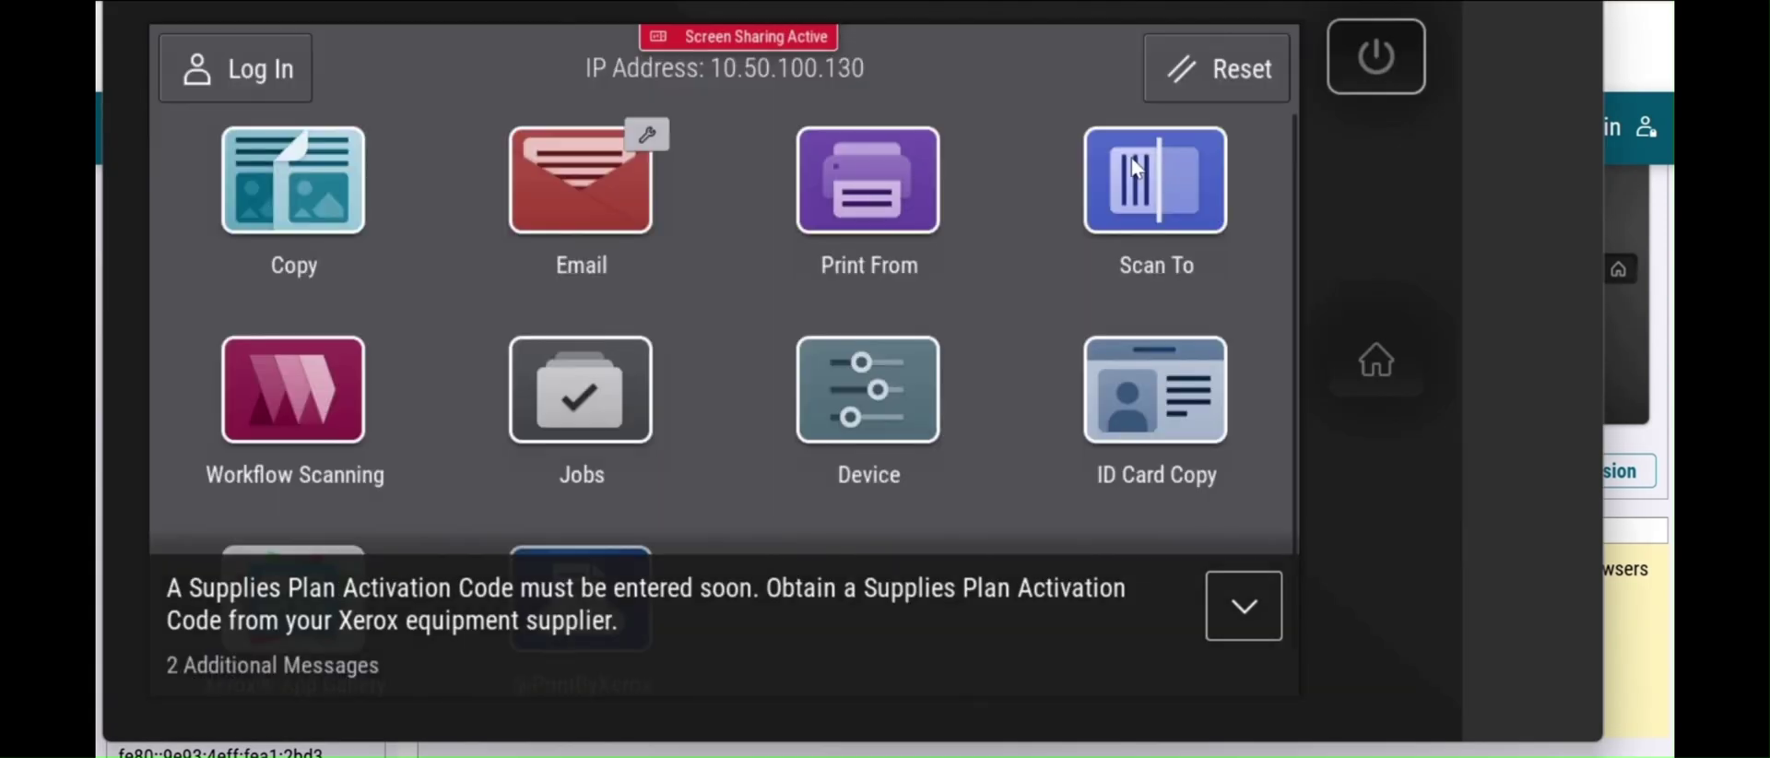
left_click(1238, 609)
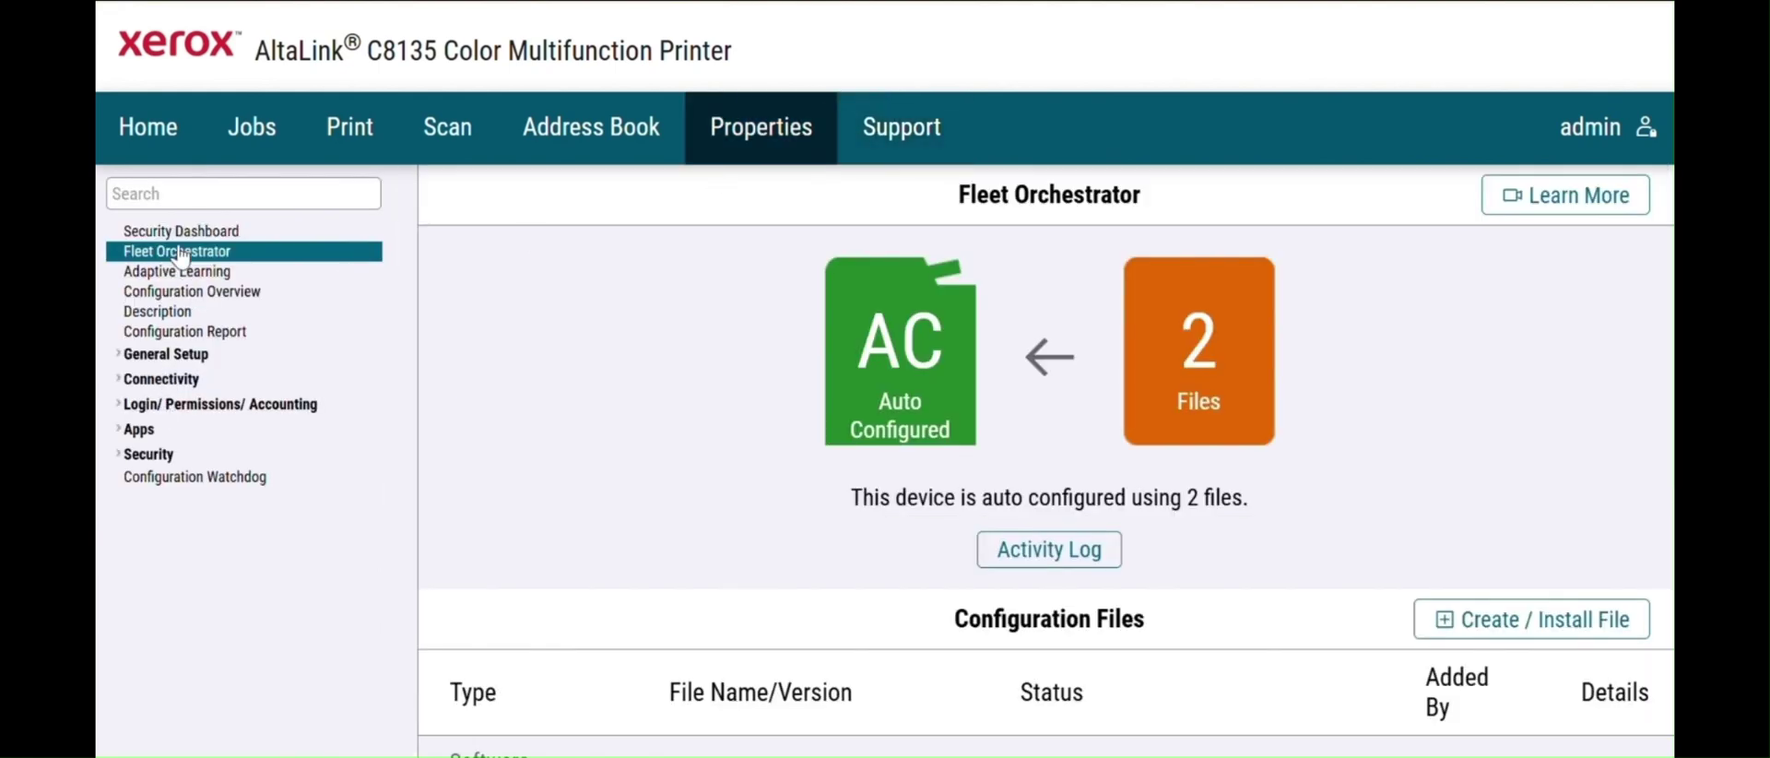
- Search 'acco' to reach Accounting Methods and confirm the method is Network Accounting
left_click(268, 192)
type("acco")
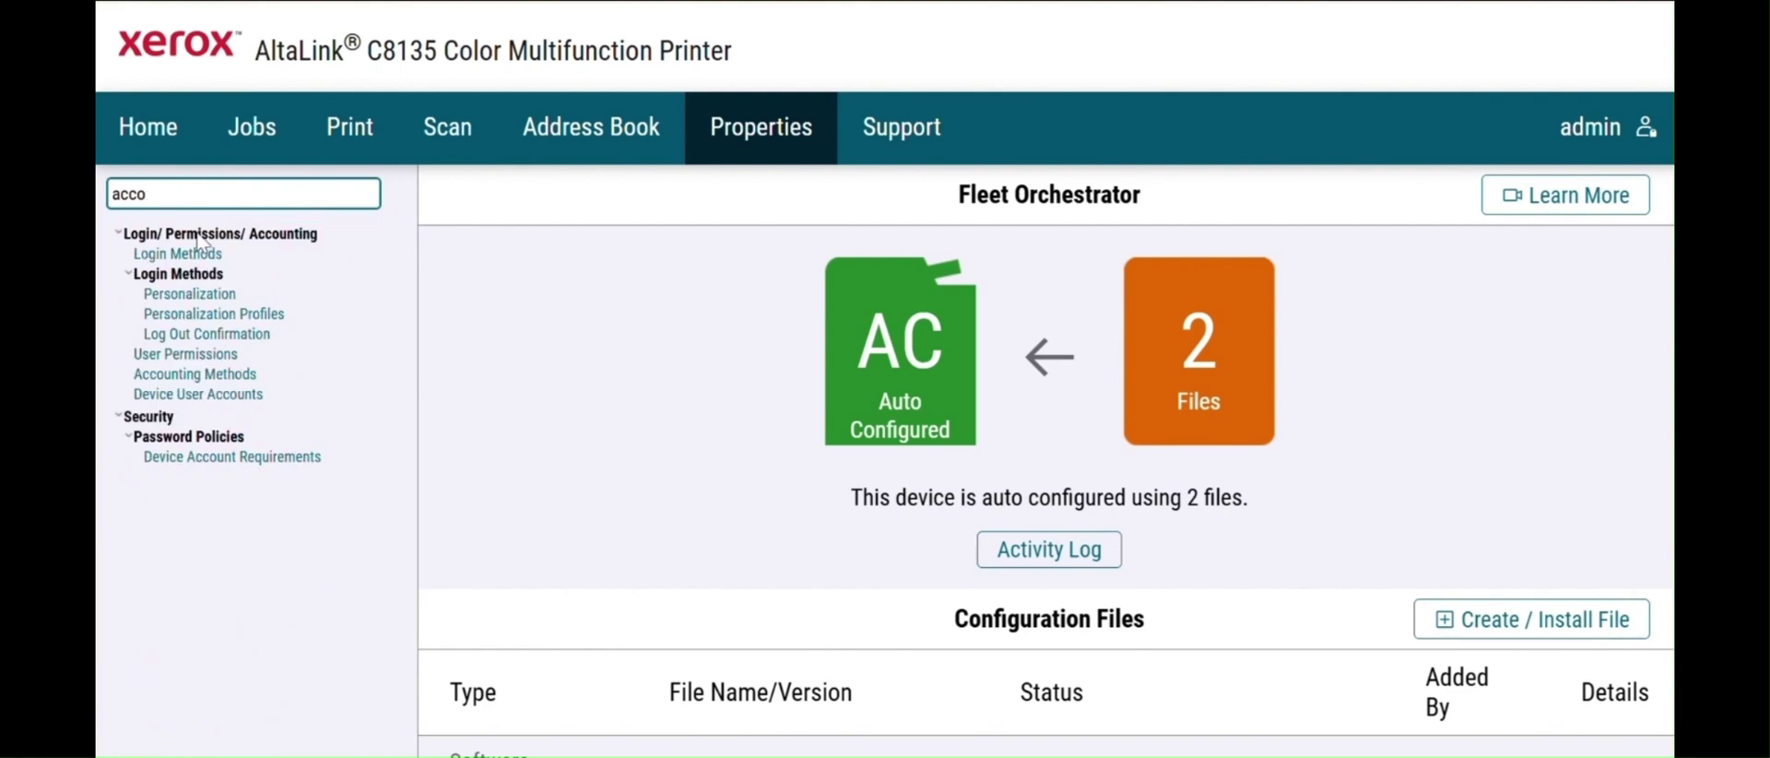
left_click(204, 376)
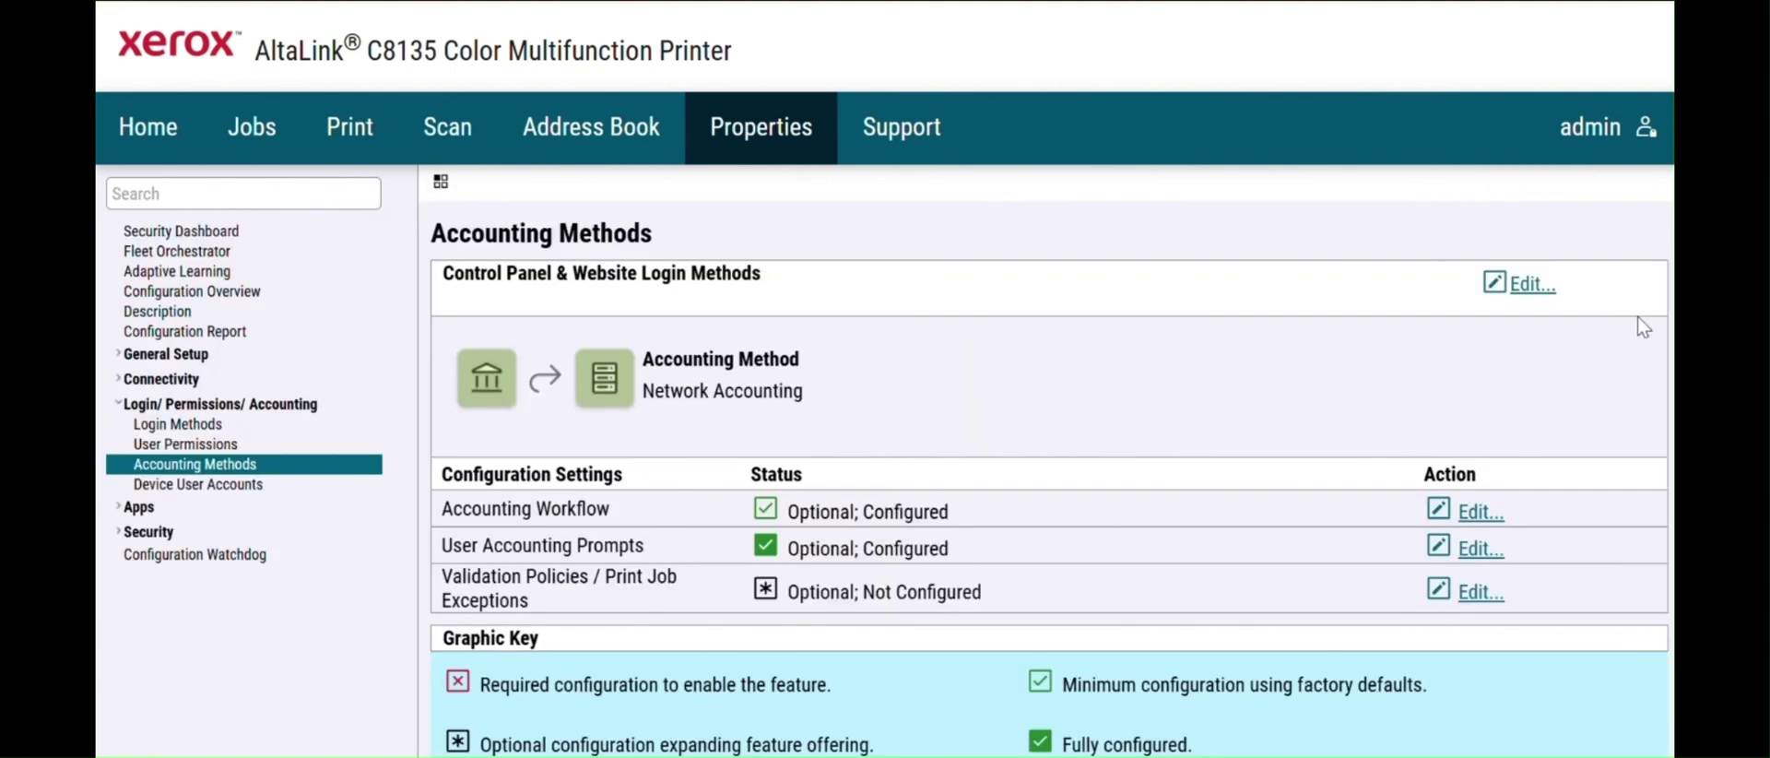
left_click(1523, 286)
left_click(834, 349)
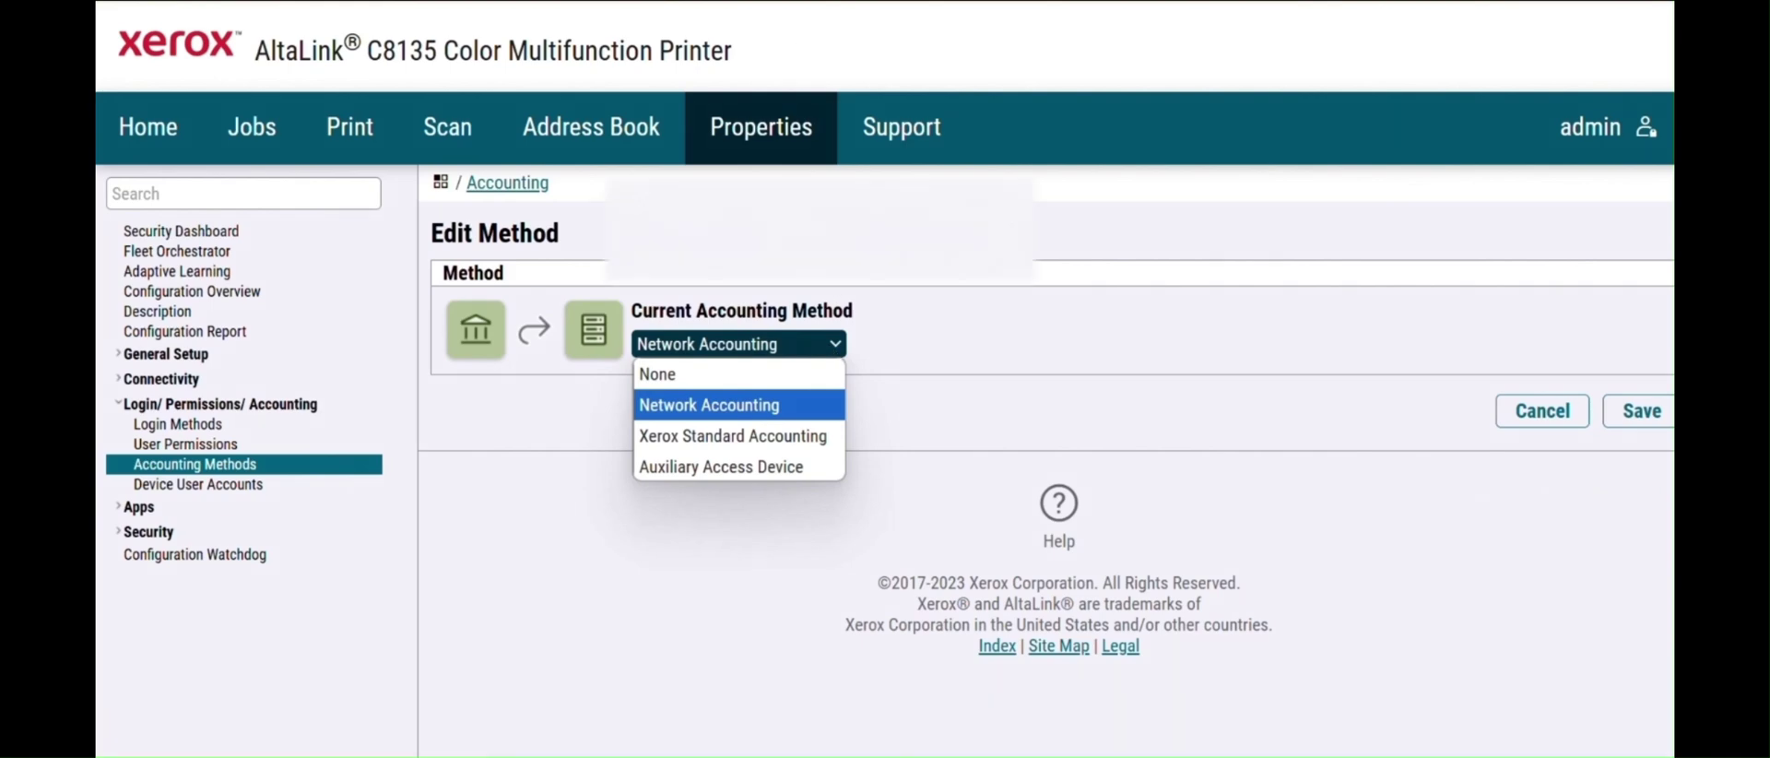
key("Escape")
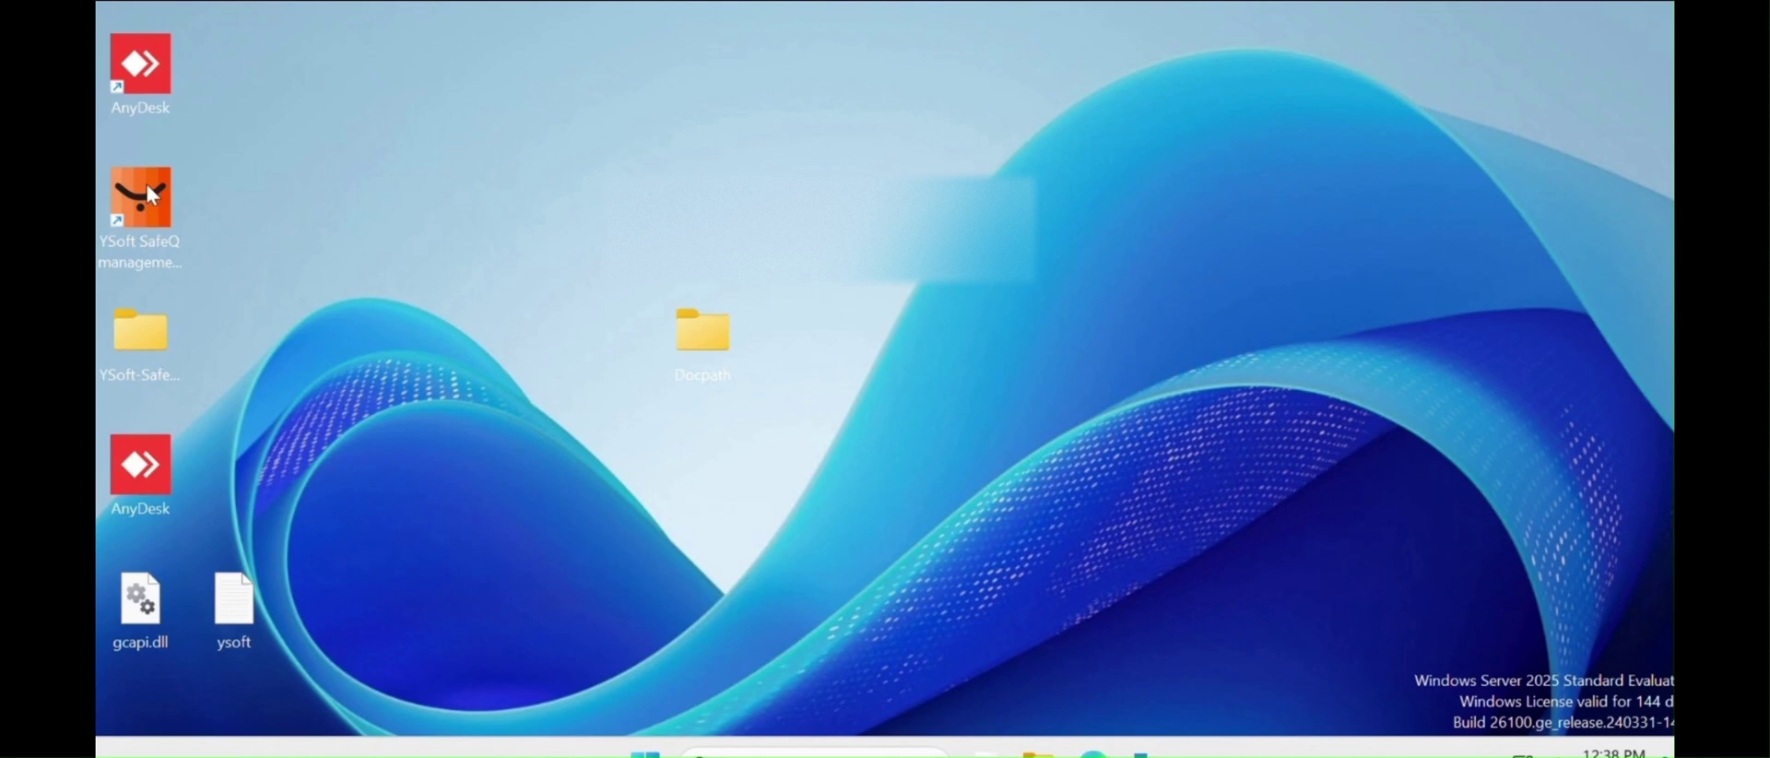
- Launch YSoft SafeQ Management, sign in, and bring up the printer Add device form
double_click(140, 197)
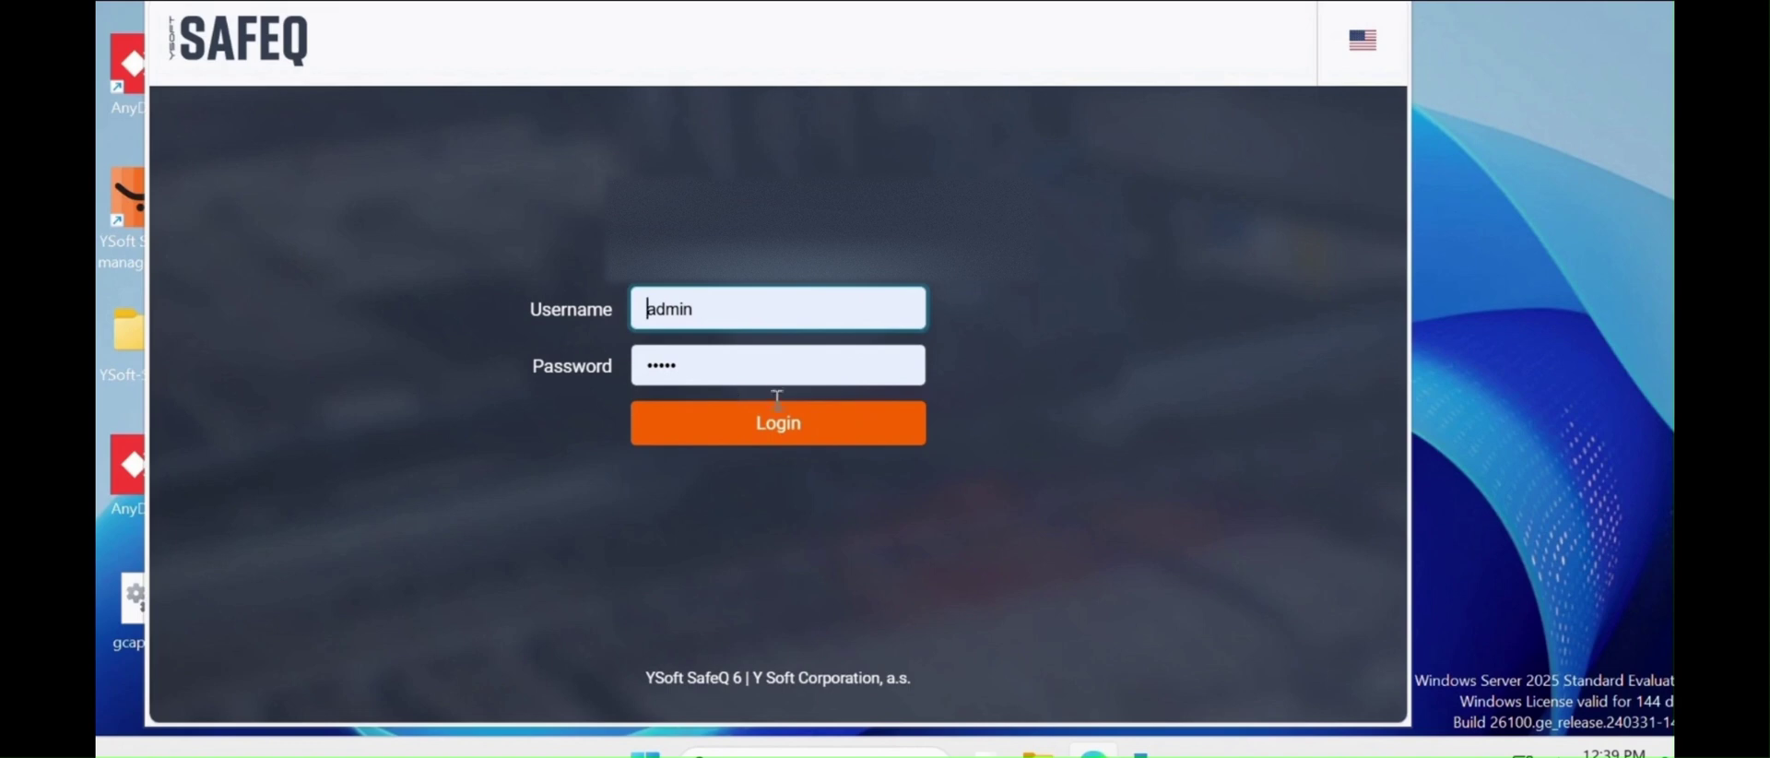
left_click(777, 422)
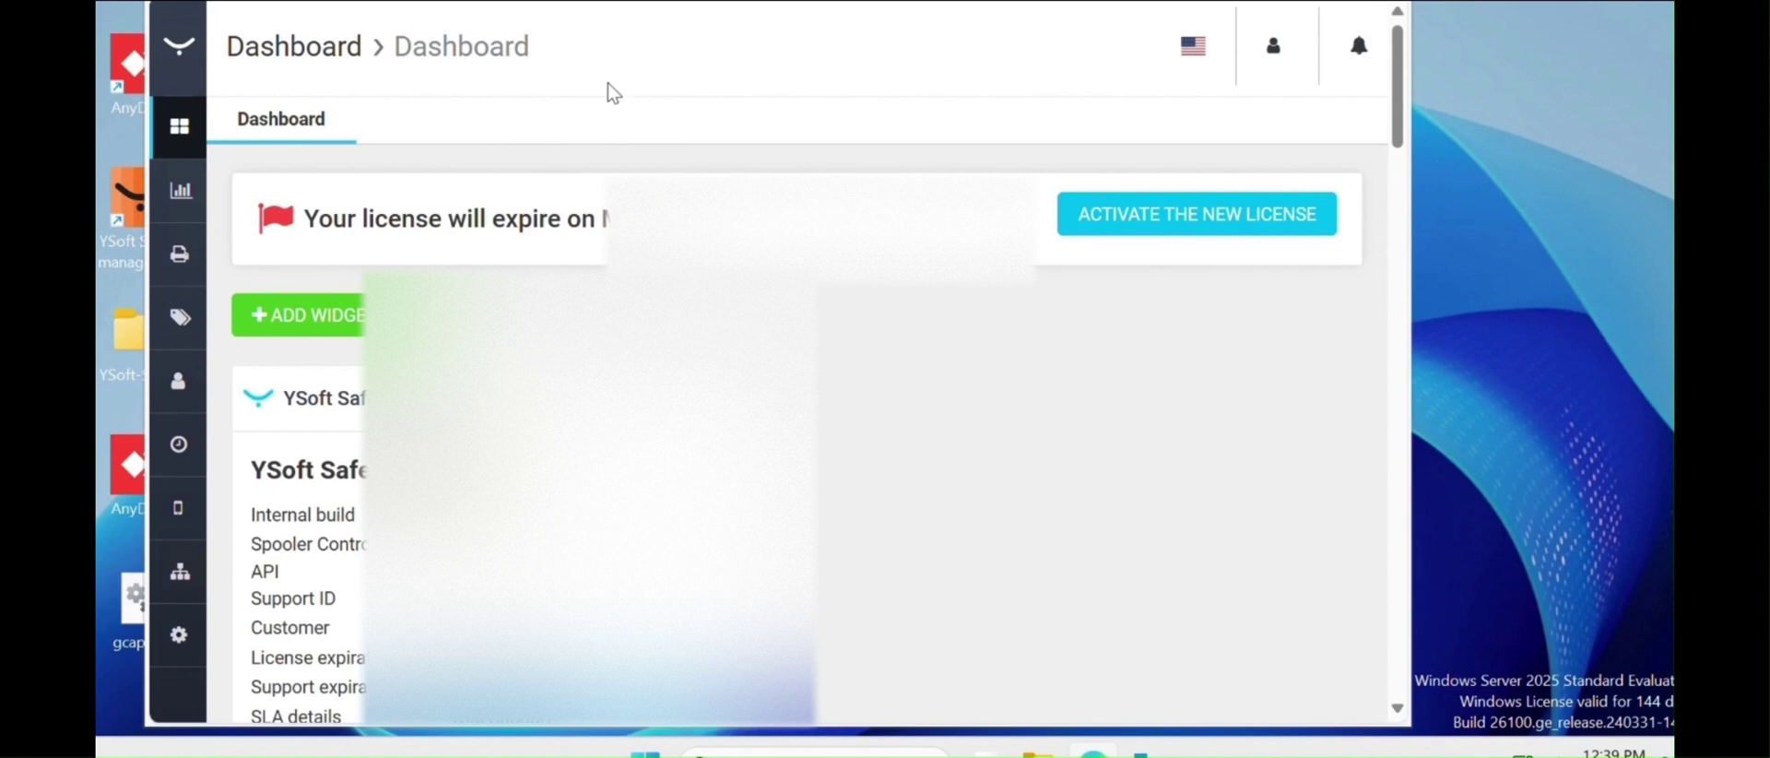
scroll(1400, 139, "down", 1)
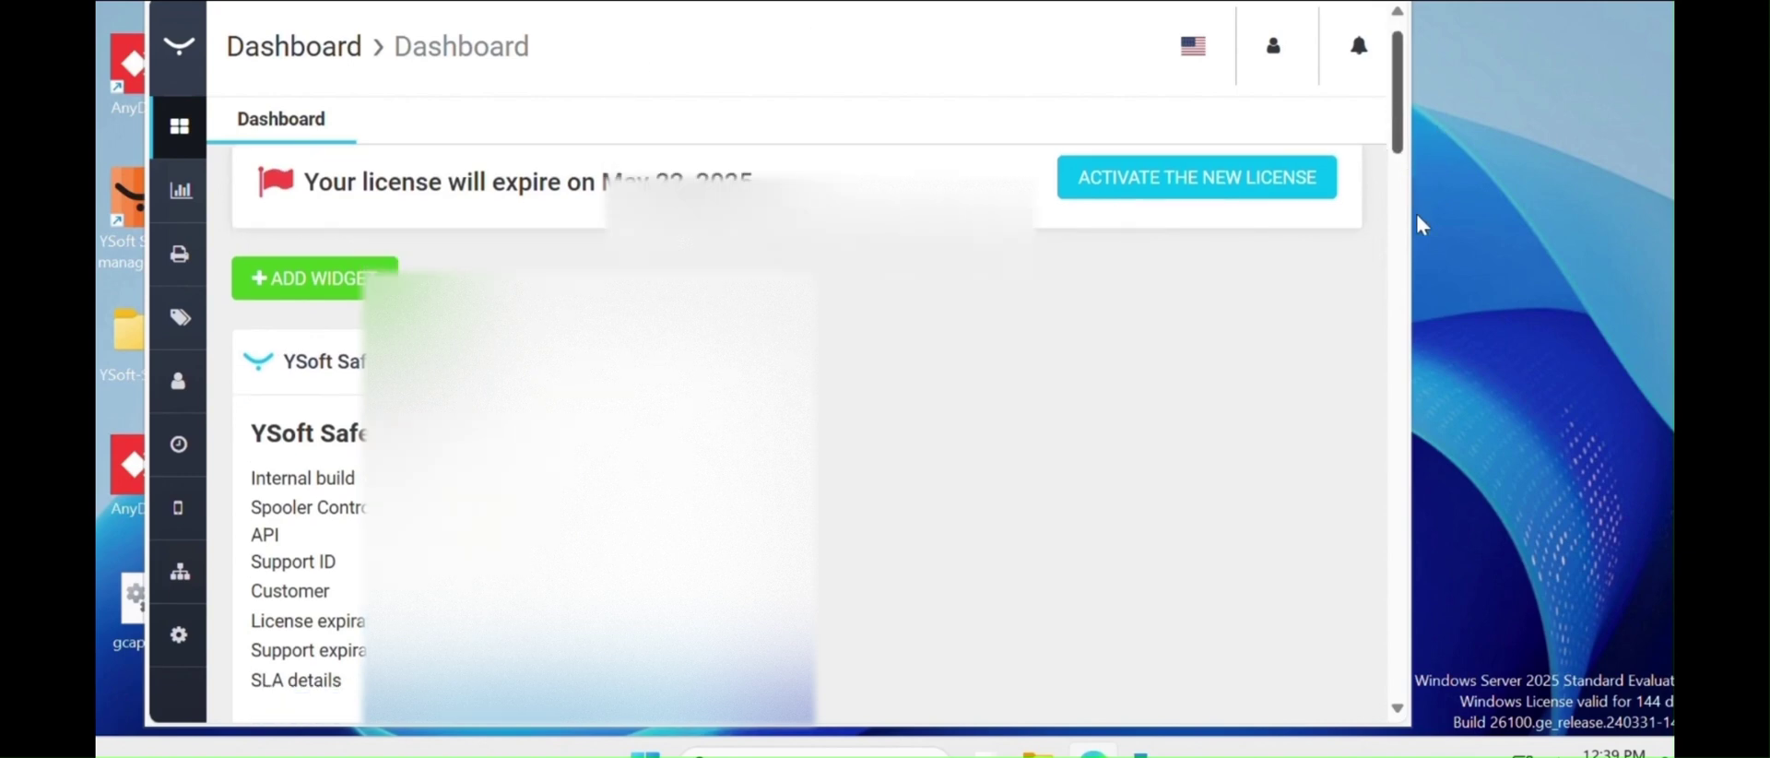
scroll(1401, 138, "down", 3)
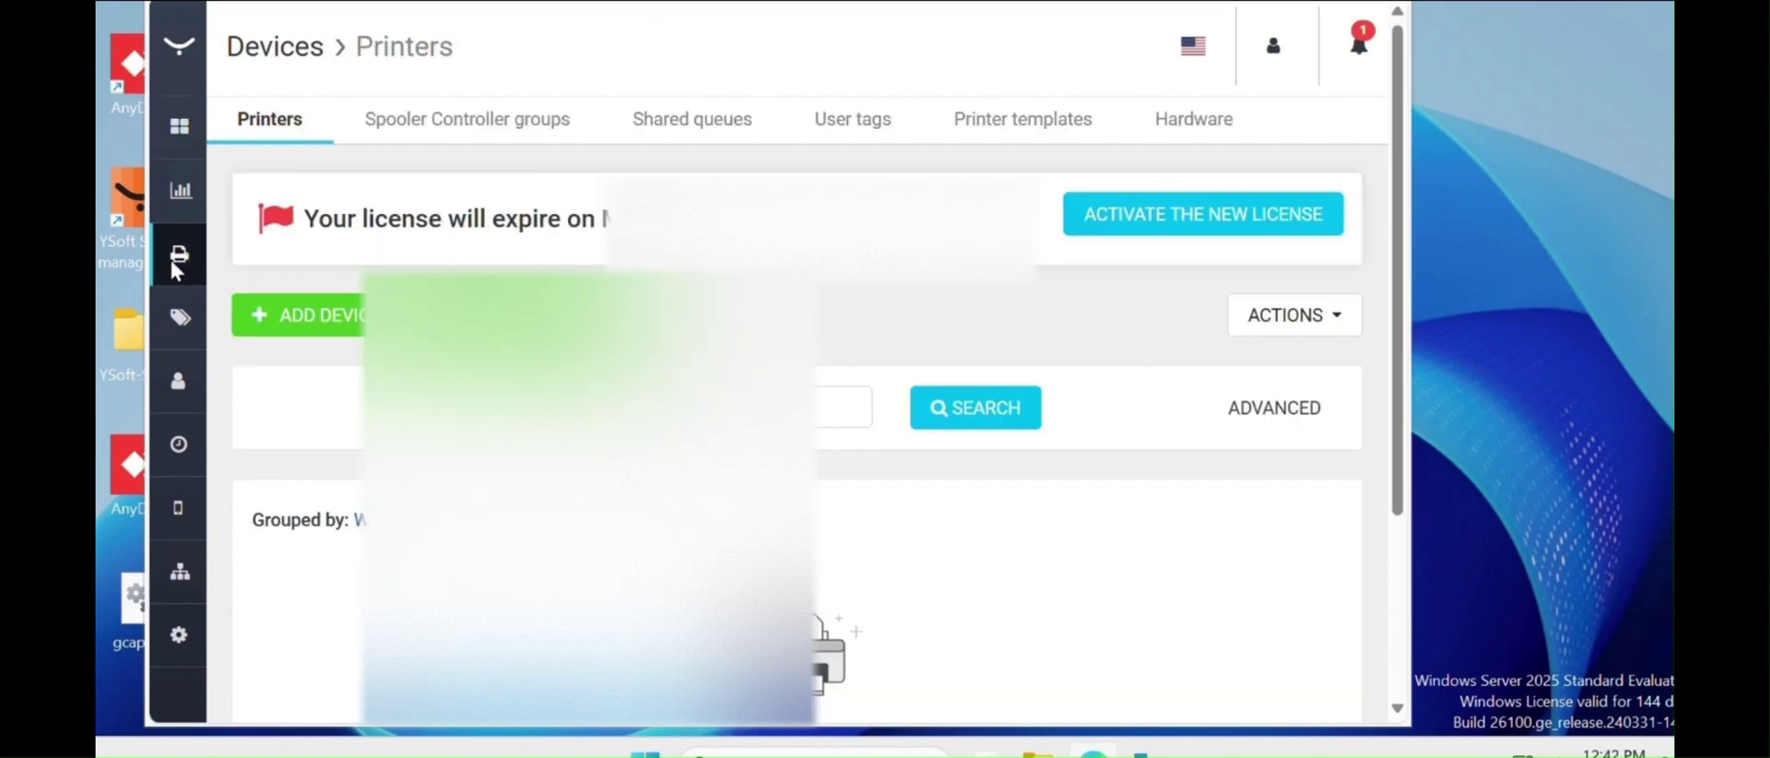
left_click(309, 320)
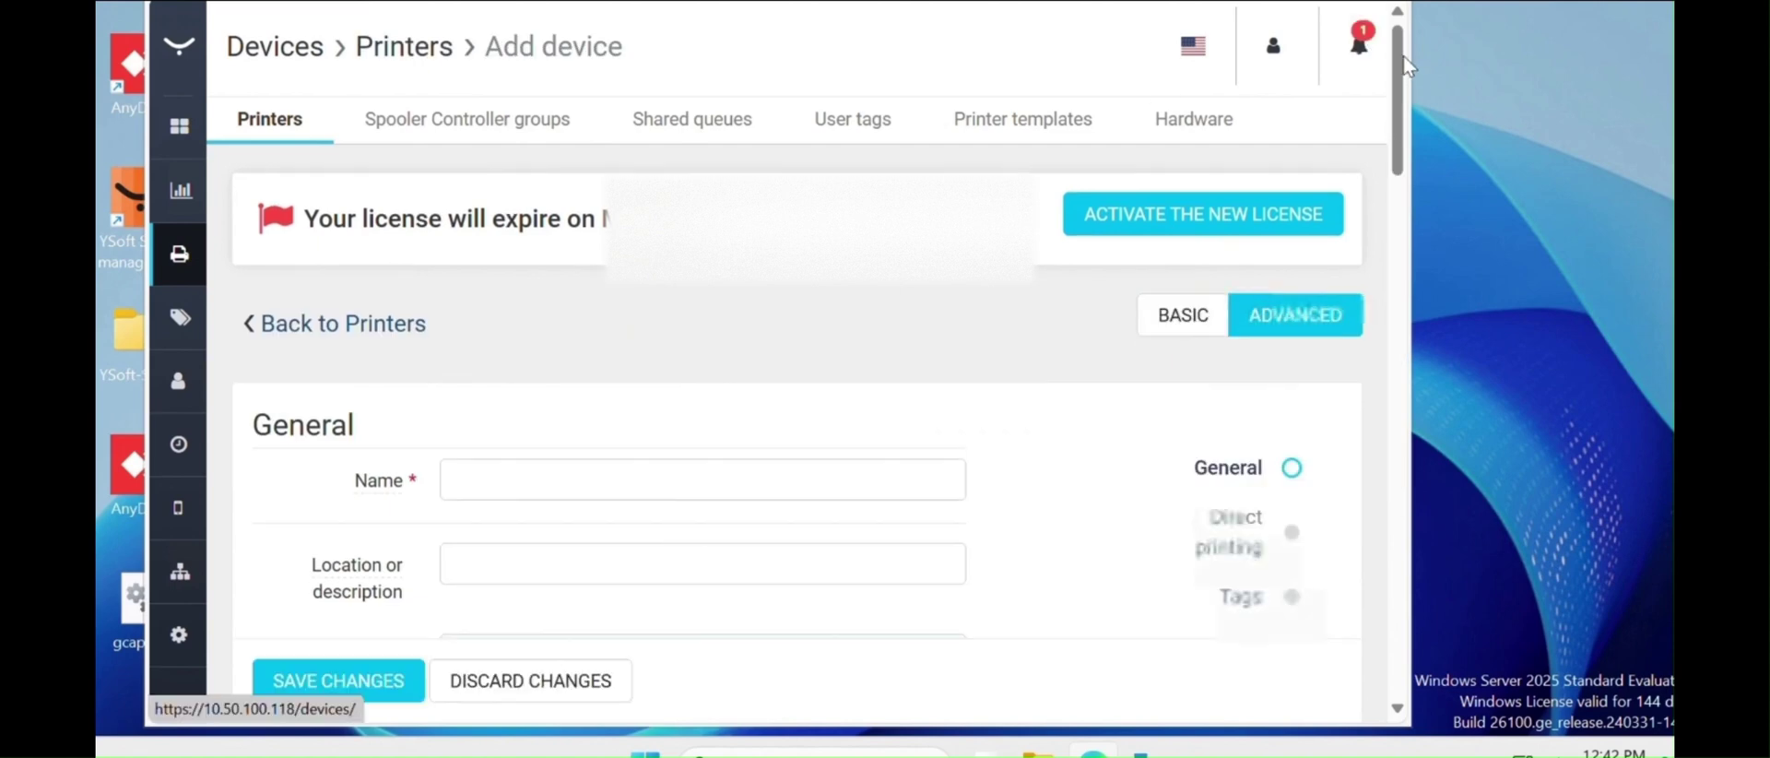
- Scroll through the Add device form's General section and back to the top
scroll(1406, 65, "down", 1)
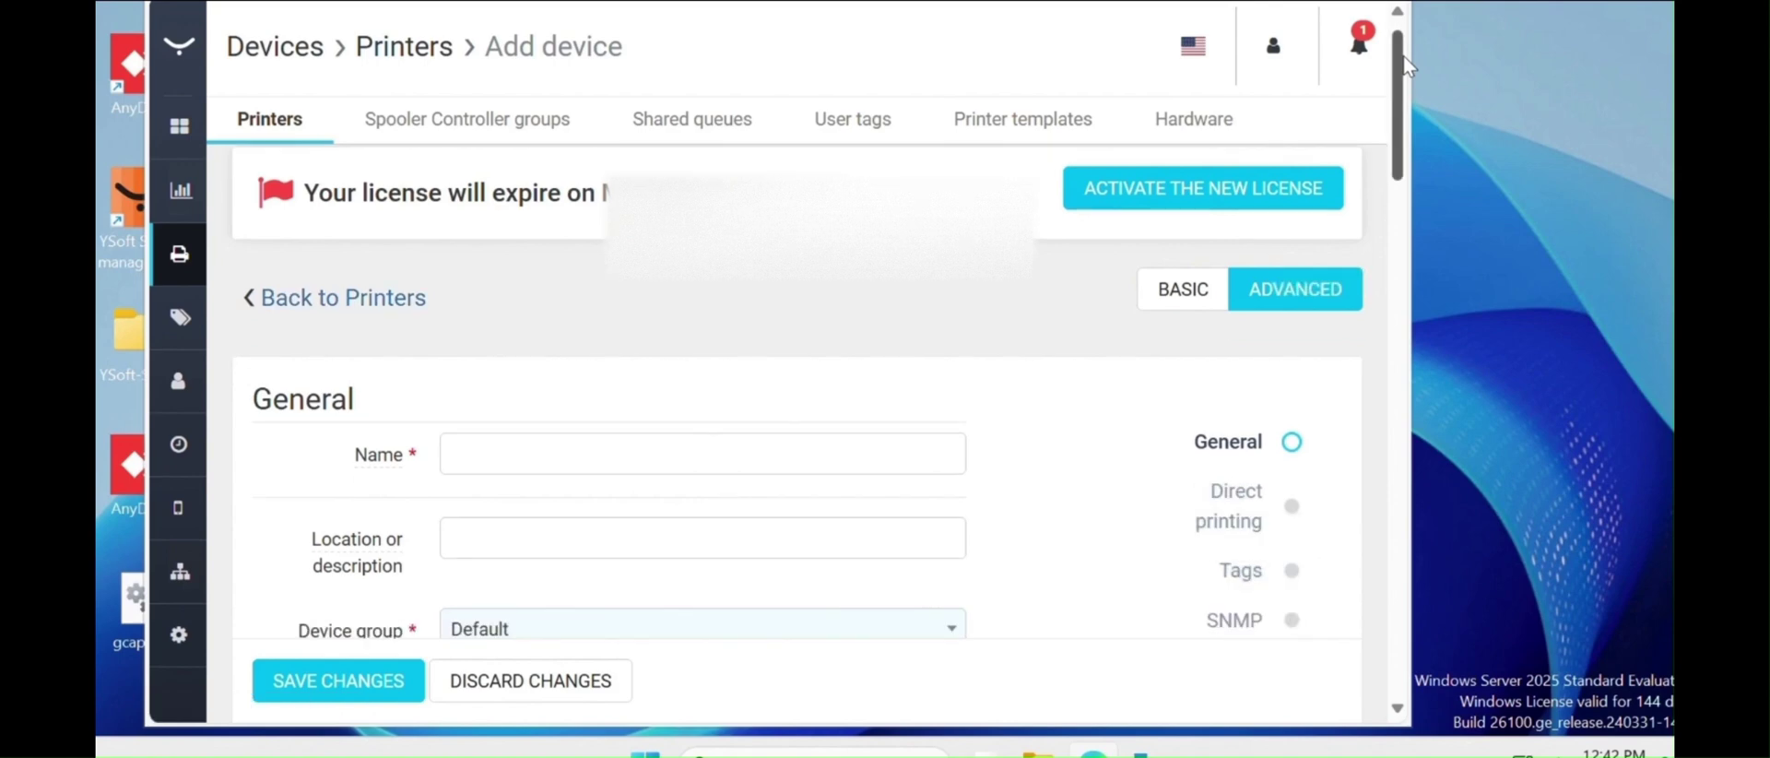
scroll(1406, 133, "down", 1)
scroll(585, 335, "down", 1)
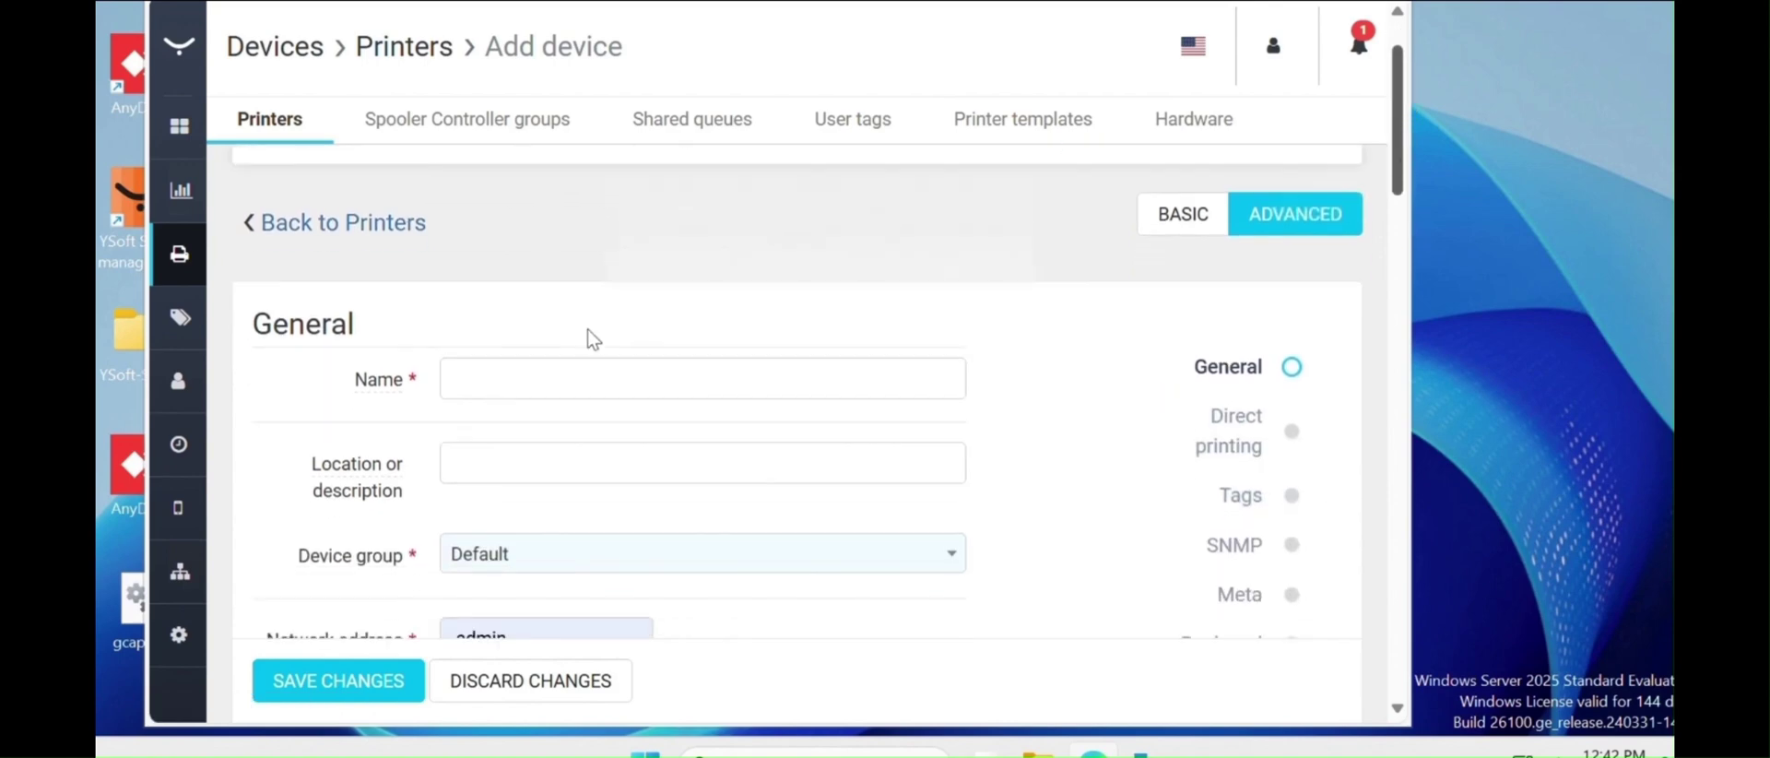
scroll(532, 356, "down", 1)
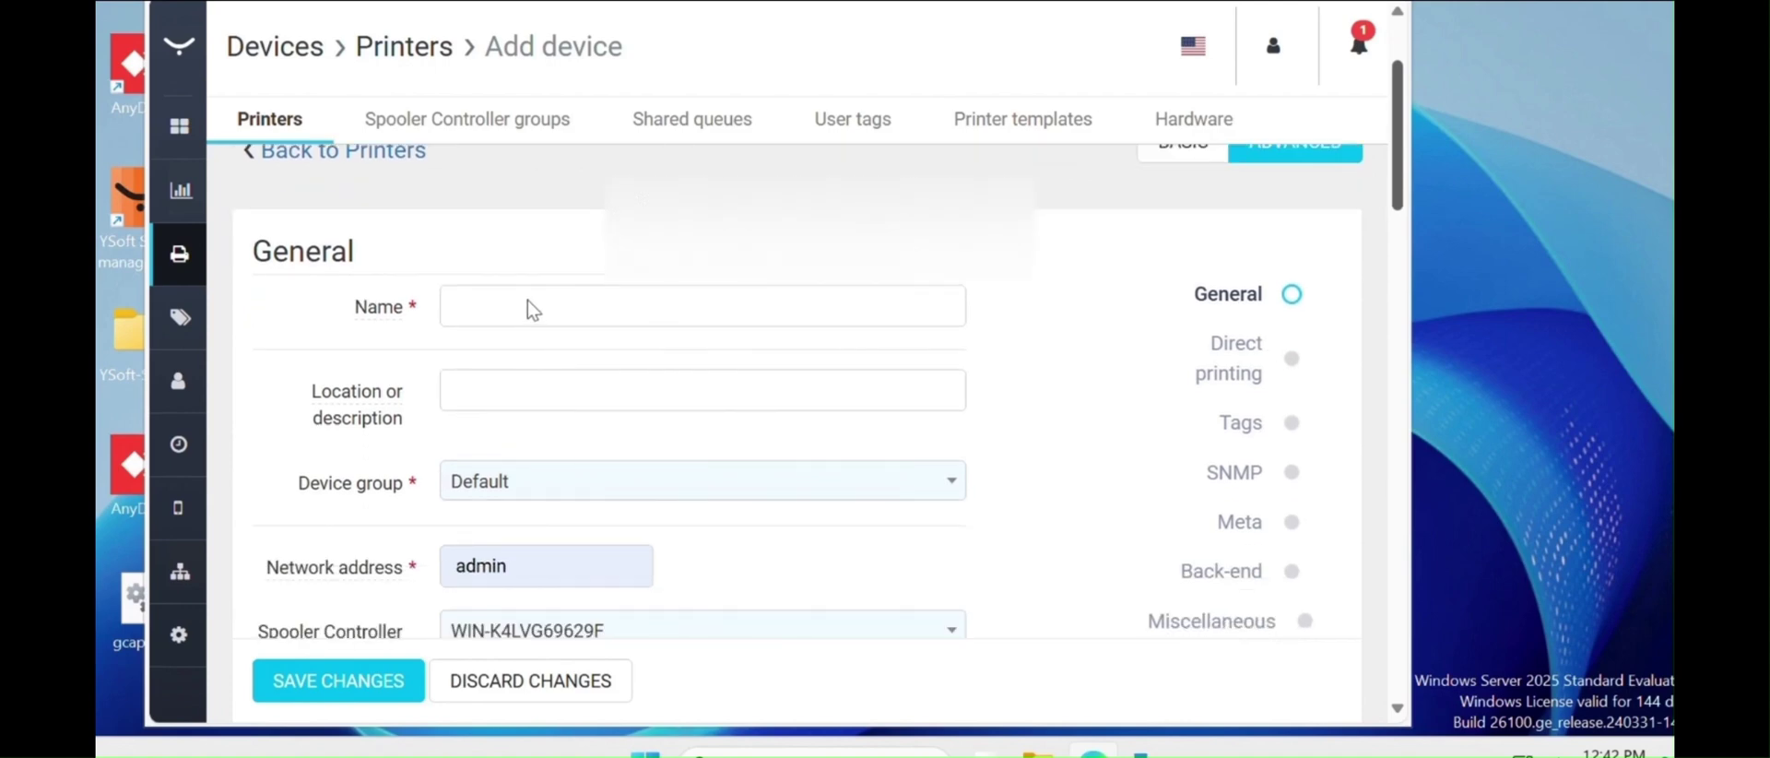
scroll(527, 301, "down", 5)
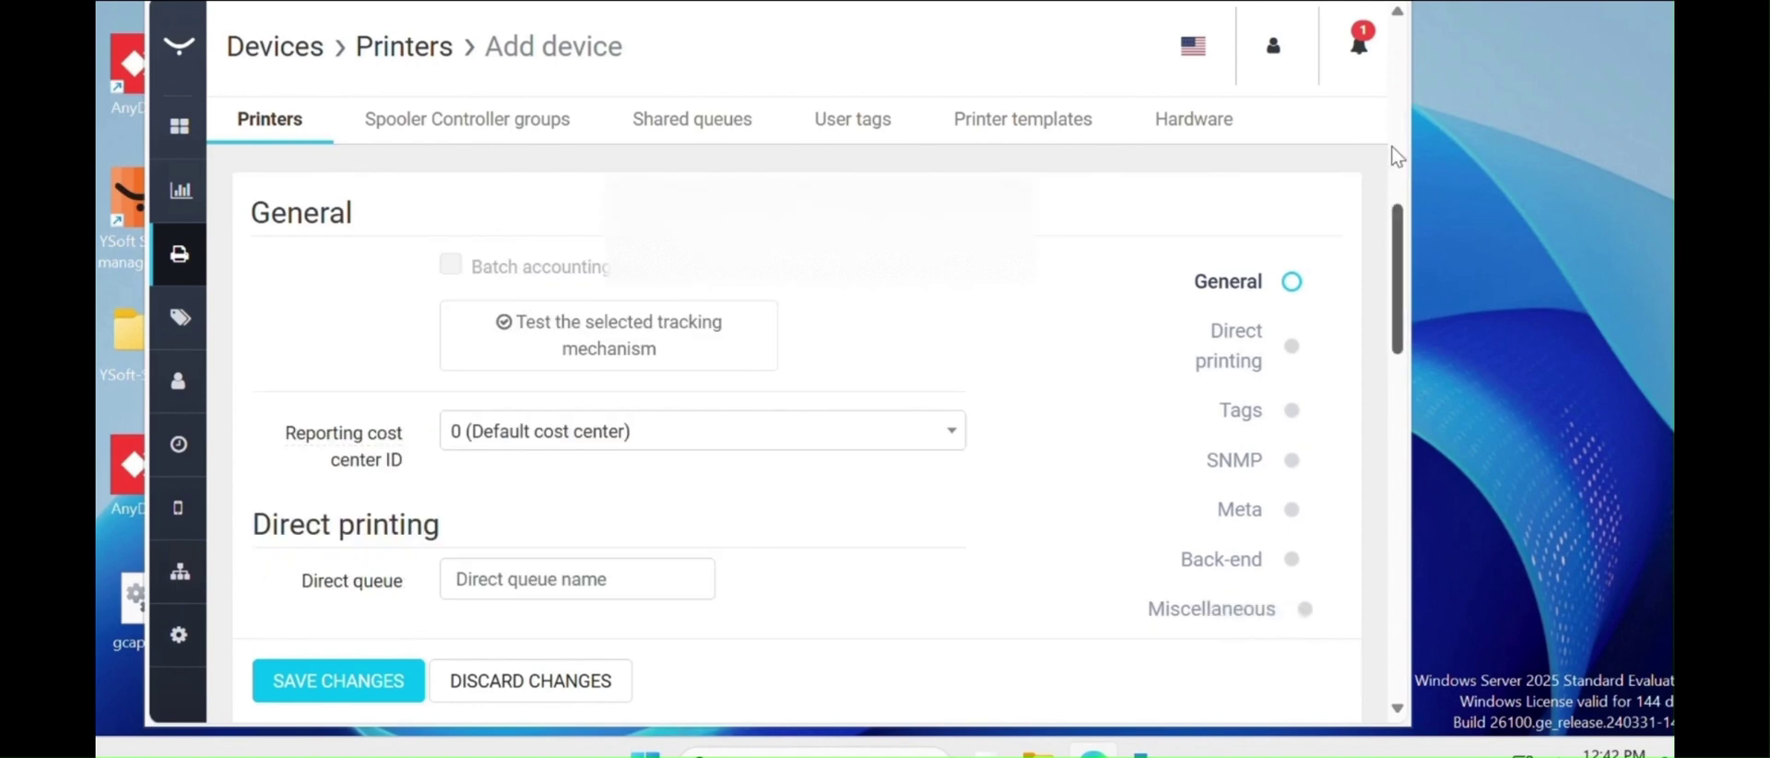
scroll(1394, 156, "up", 1)
scroll(1398, 156, "up", 5)
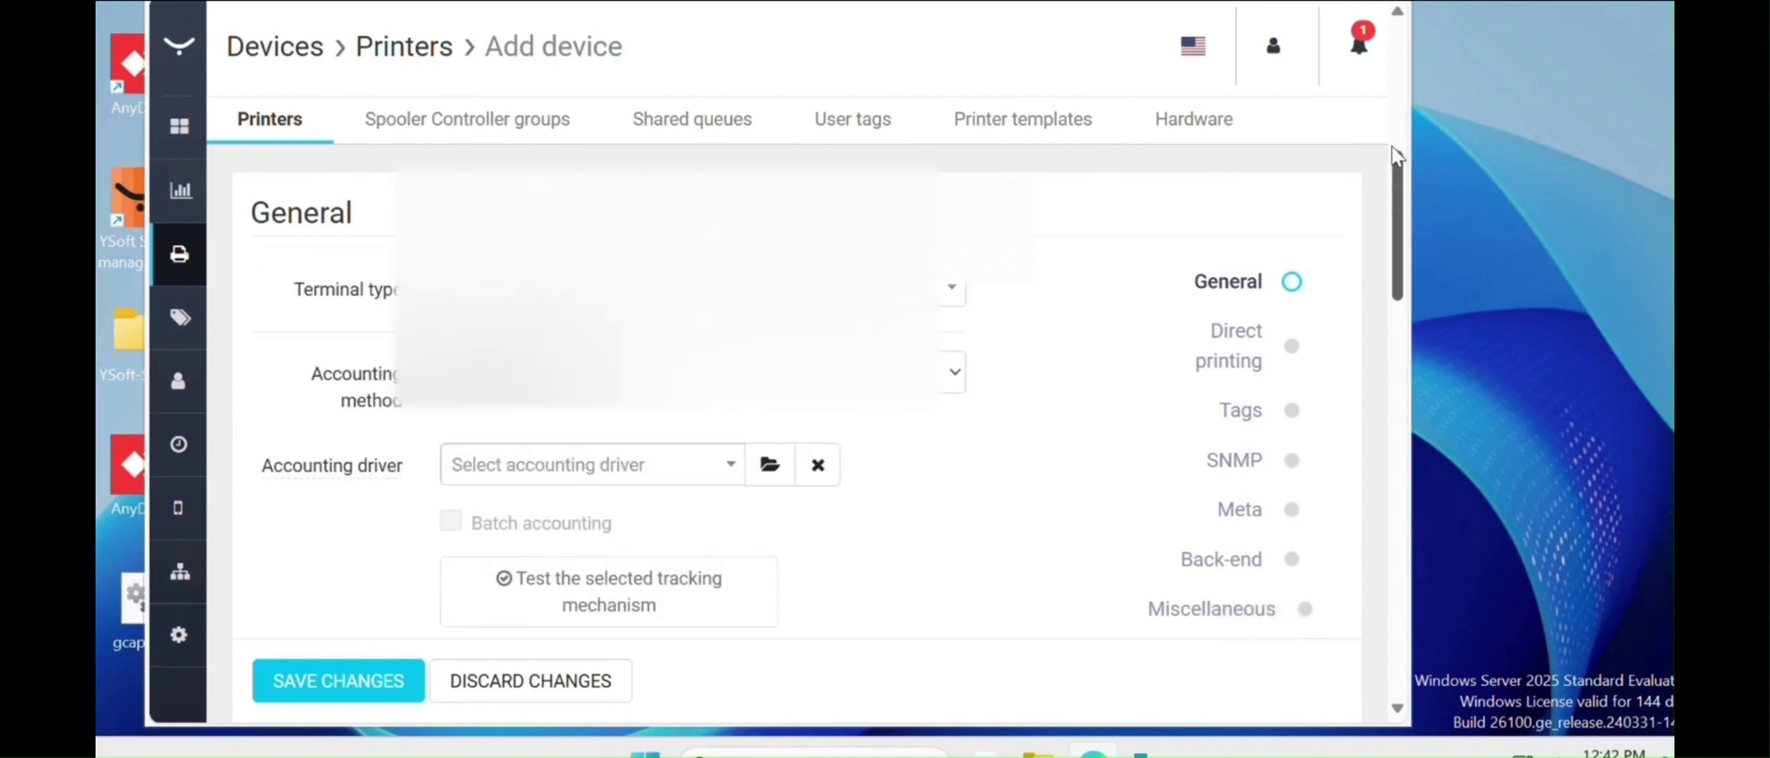
scroll(1397, 156, "up", 5)
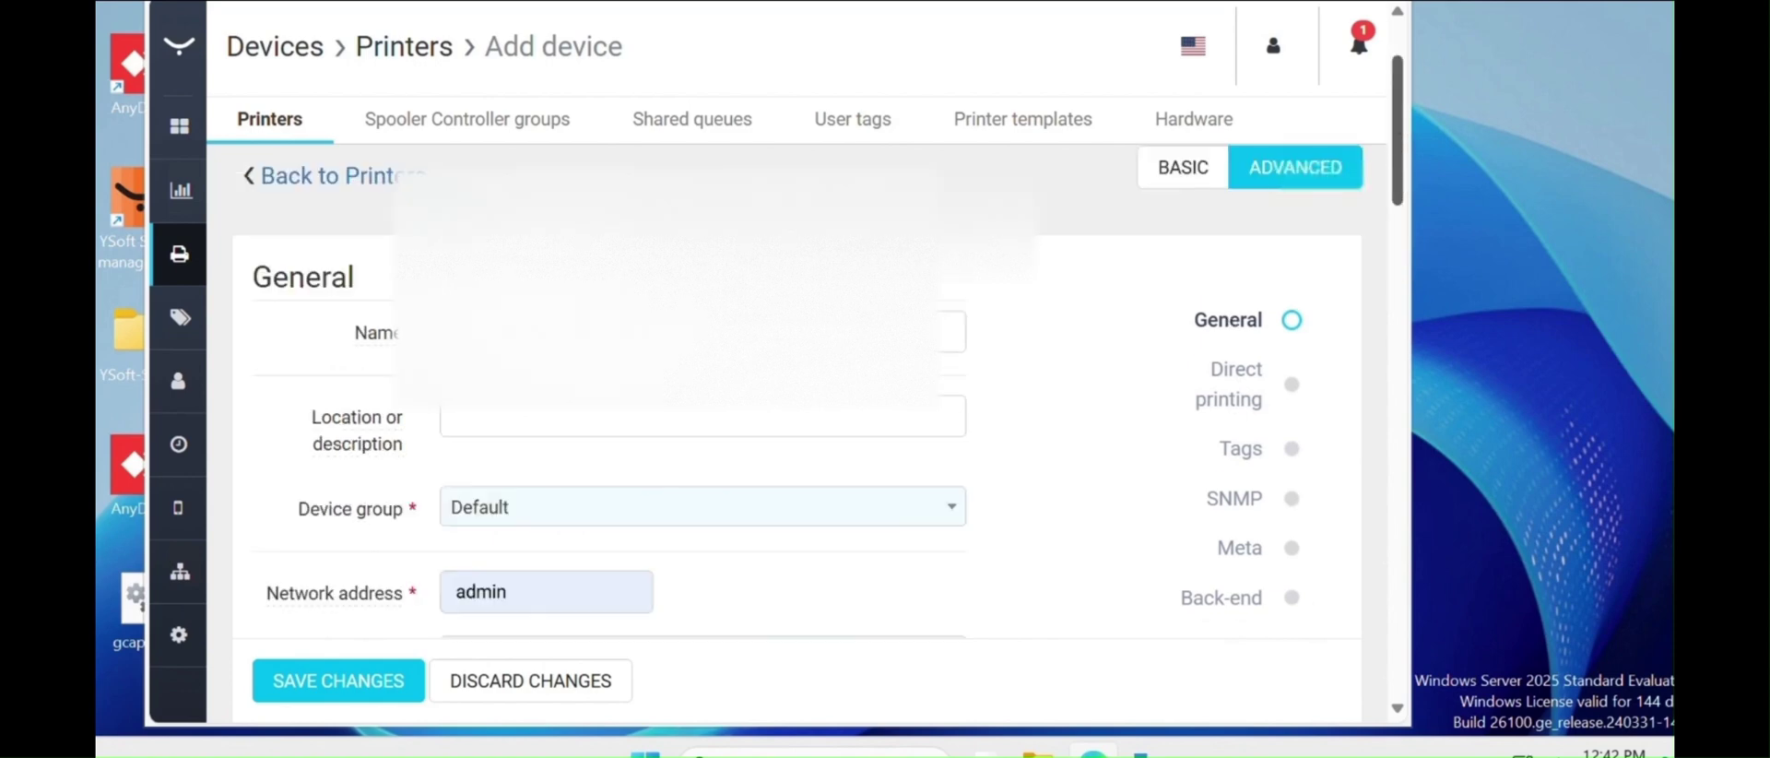
scroll(1398, 155, "up", 3)
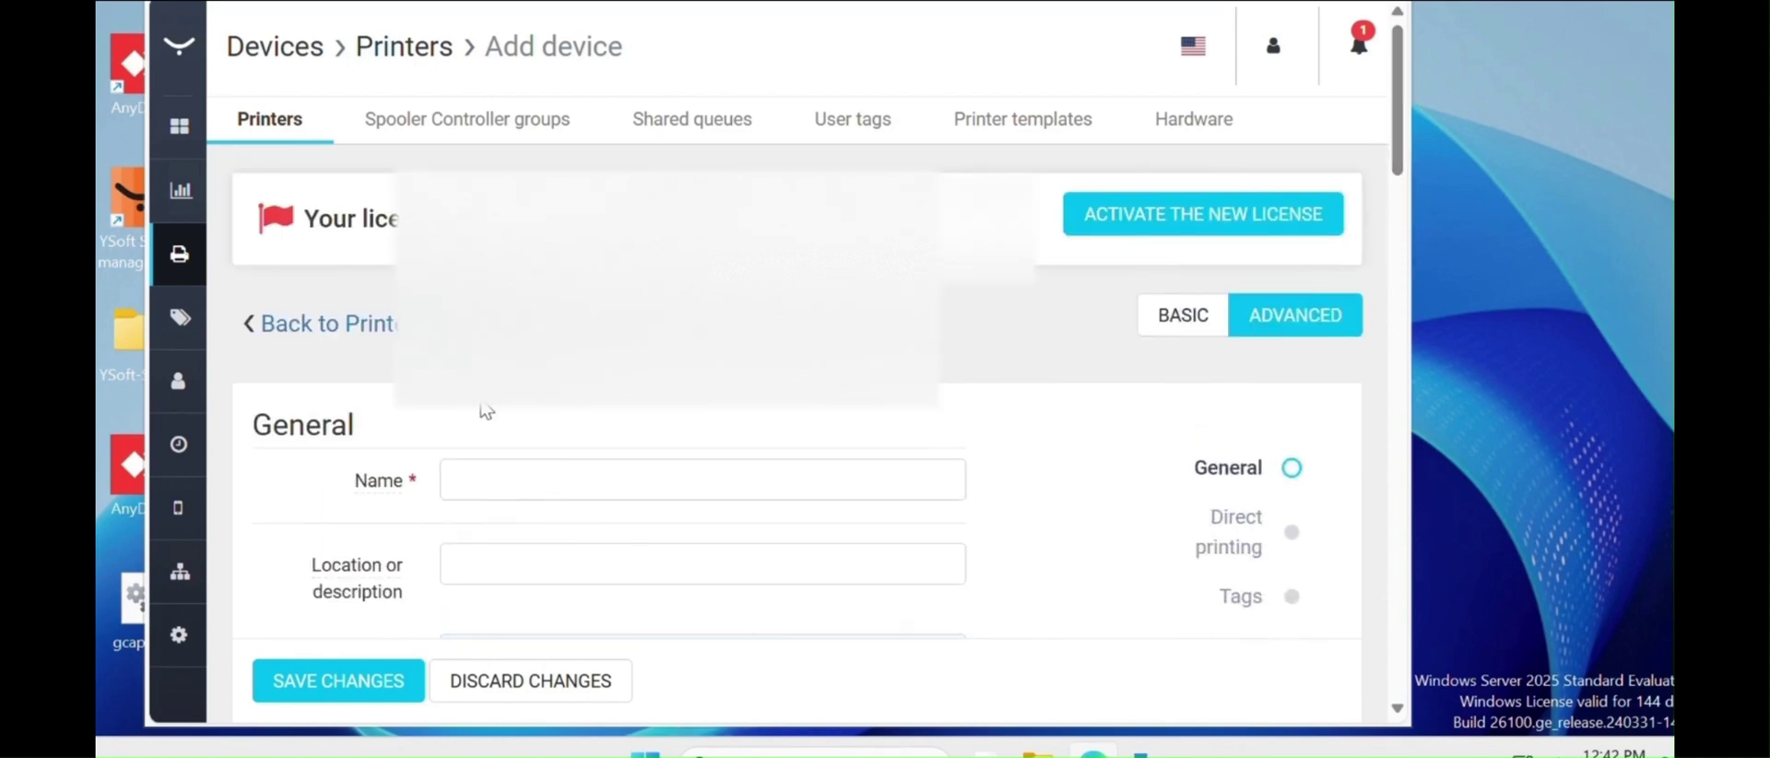
- Enter 'Test' as the new device's name
left_click(478, 473)
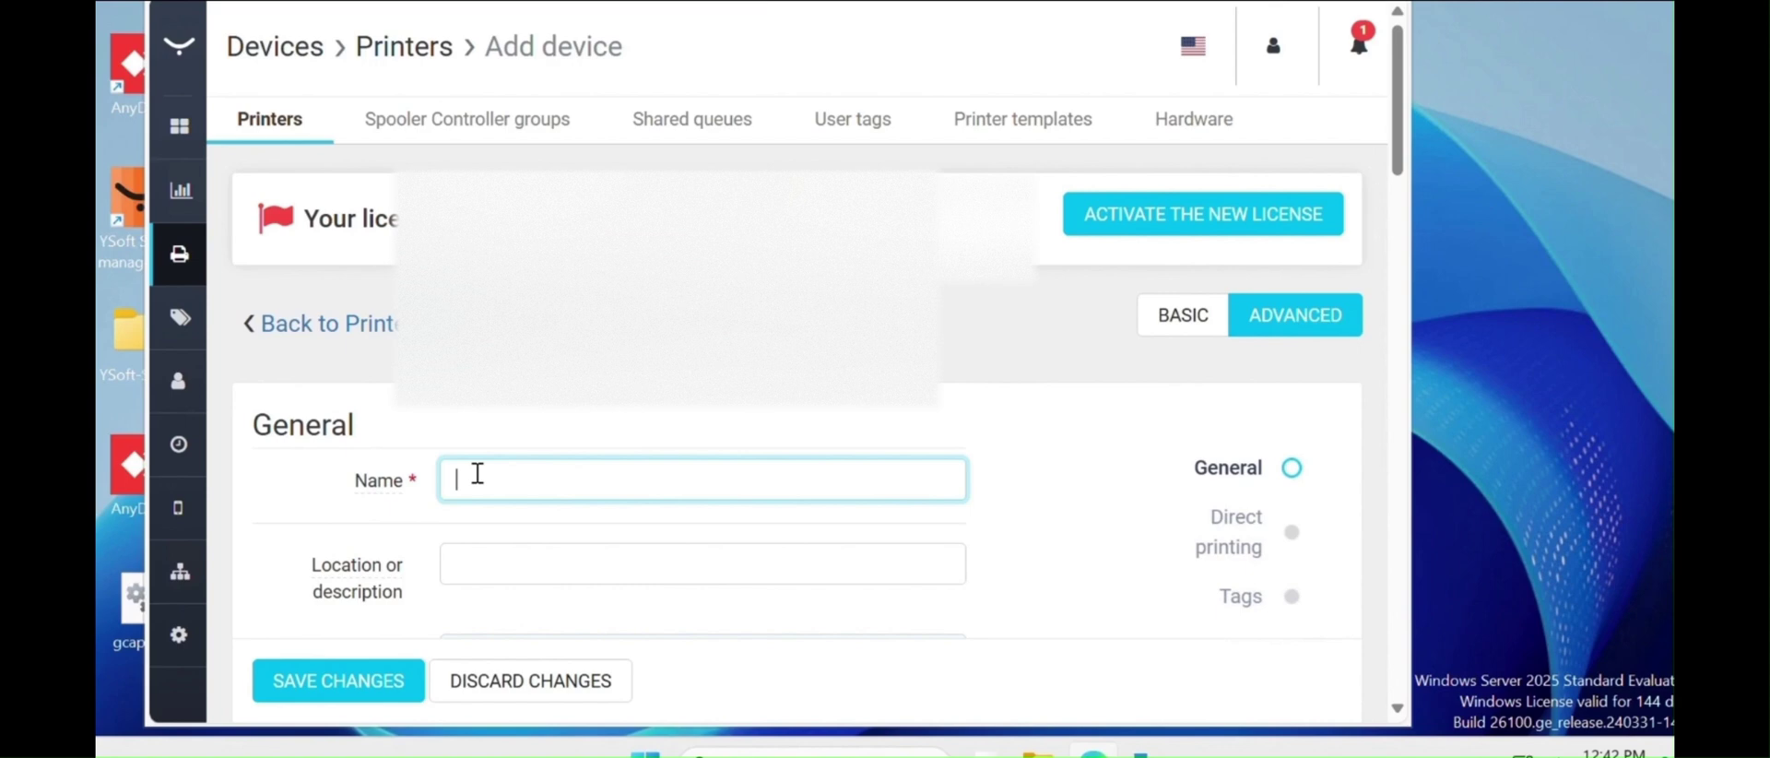
type("Test X")
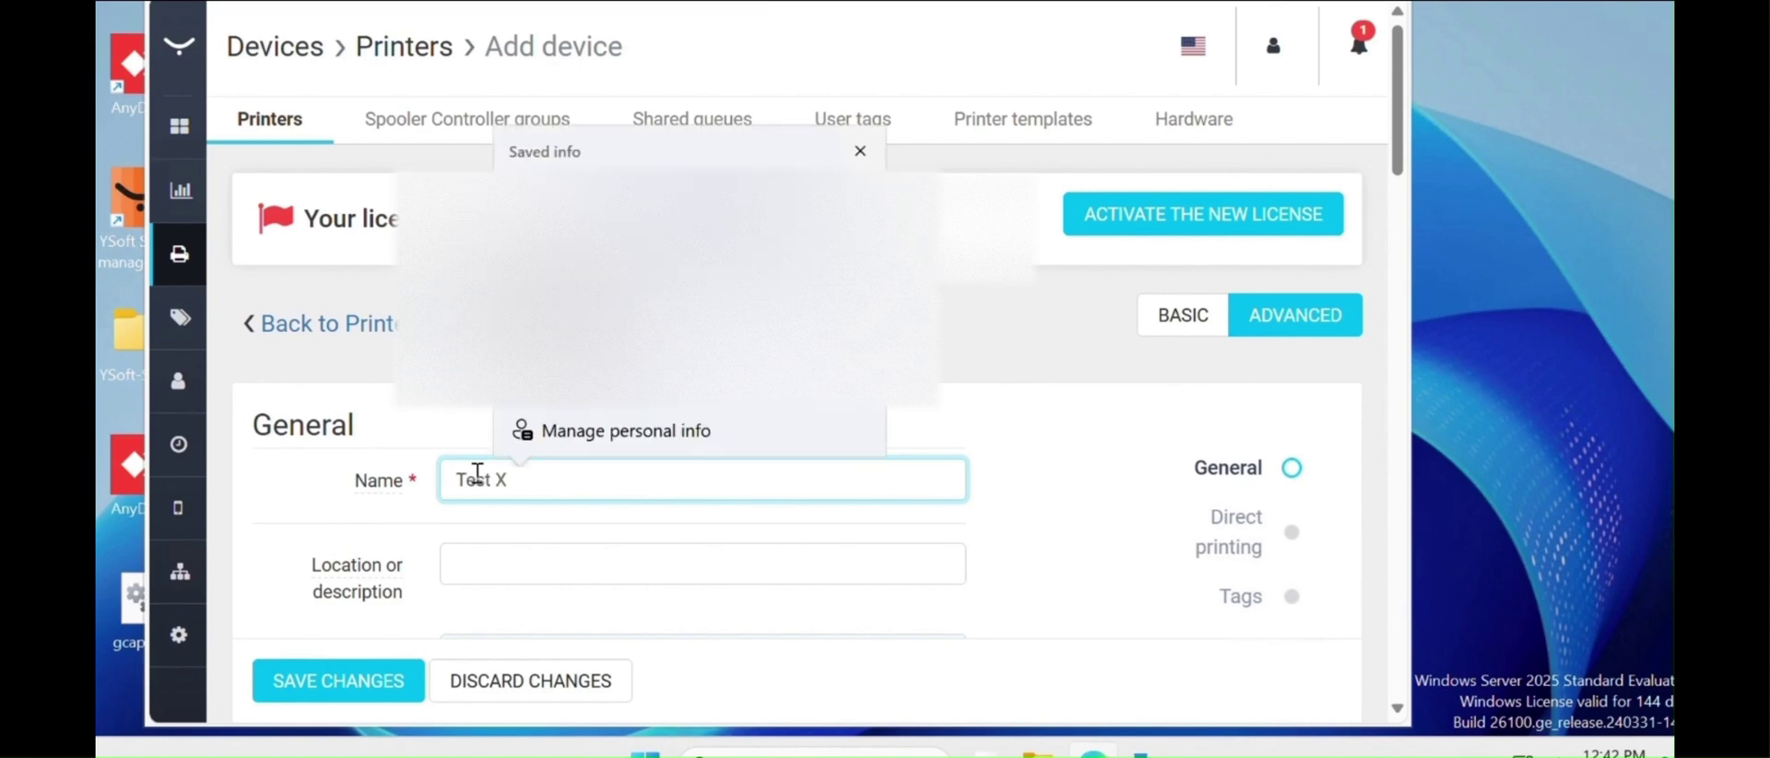
left_click(863, 155)
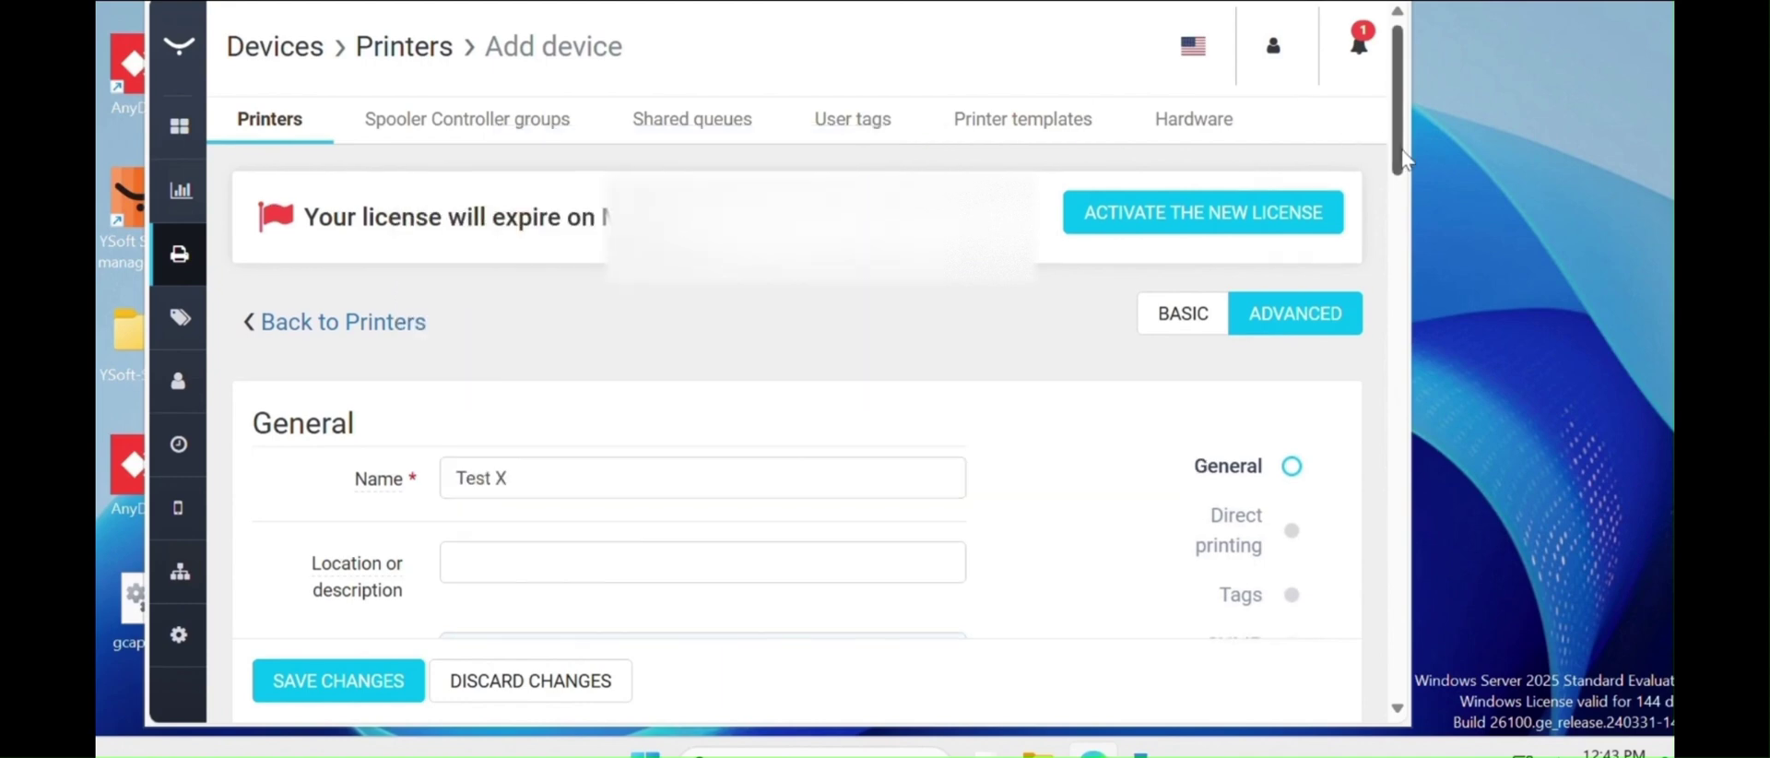
scroll(735, 419, "down", 1)
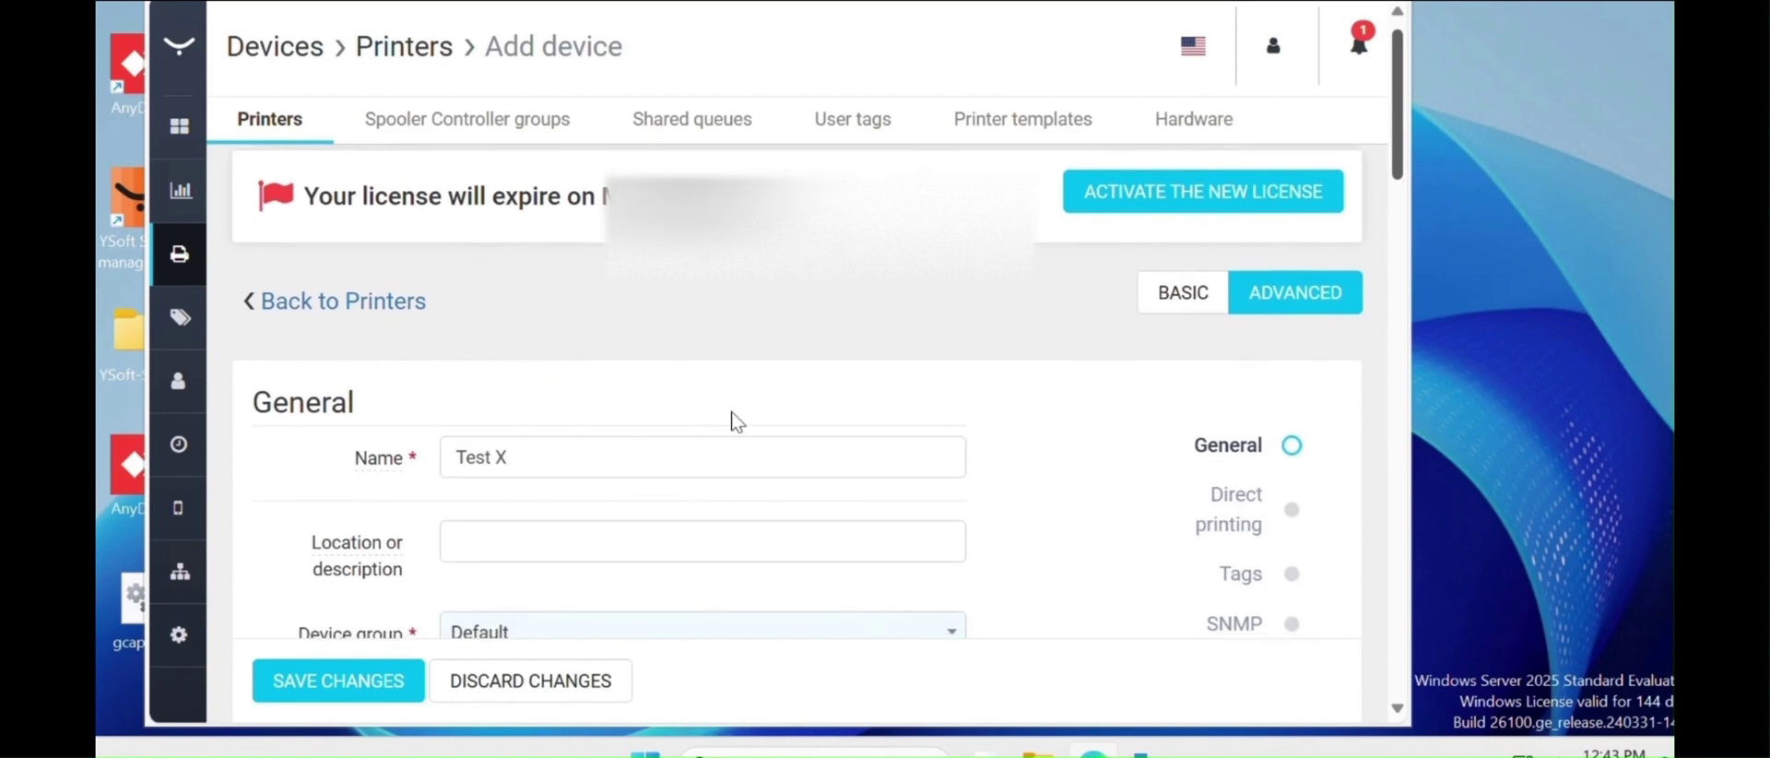
scroll(487, 537, "down", 1)
scroll(684, 517, "down", 1)
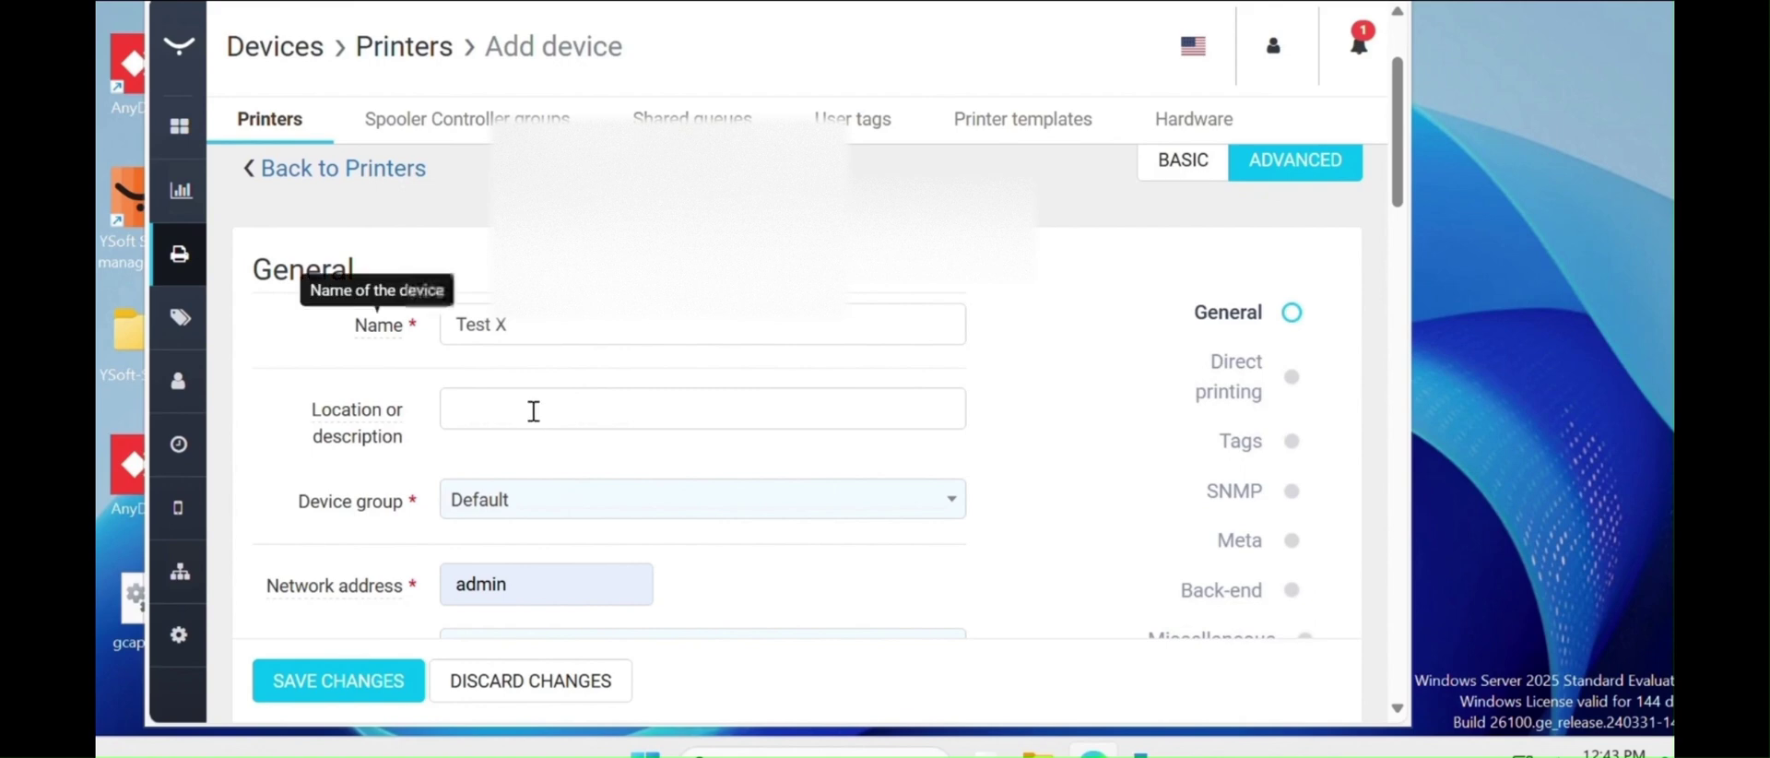
- Set the location to IT and keep the Default device group
left_click(534, 412)
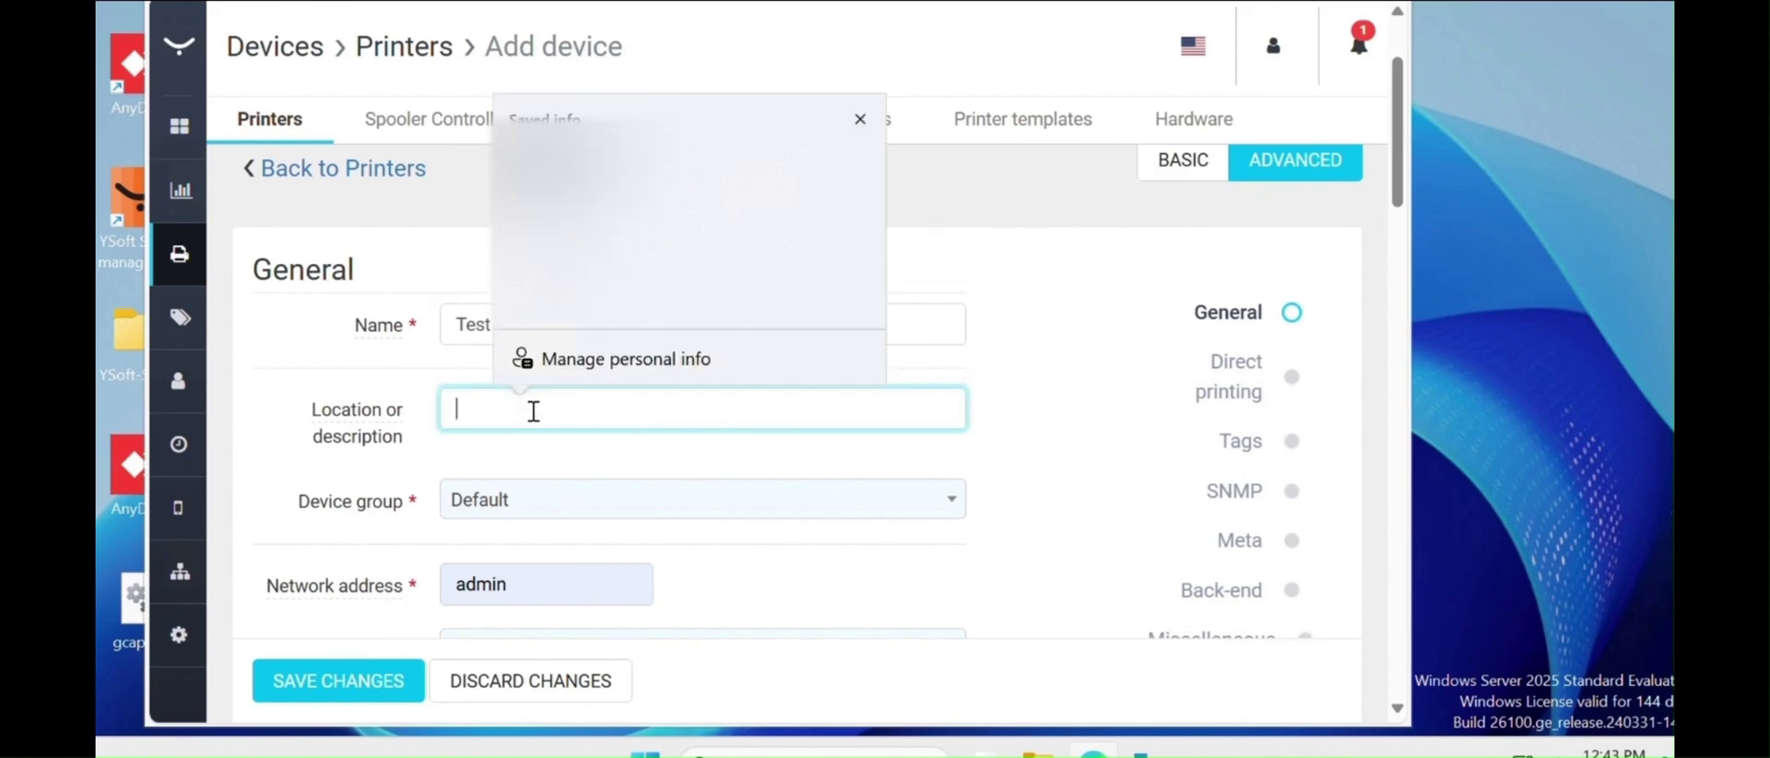
type("Tes")
key("BackSpace")
key("BackSpace")
key("BackSpace")
type("IT")
left_click(771, 502)
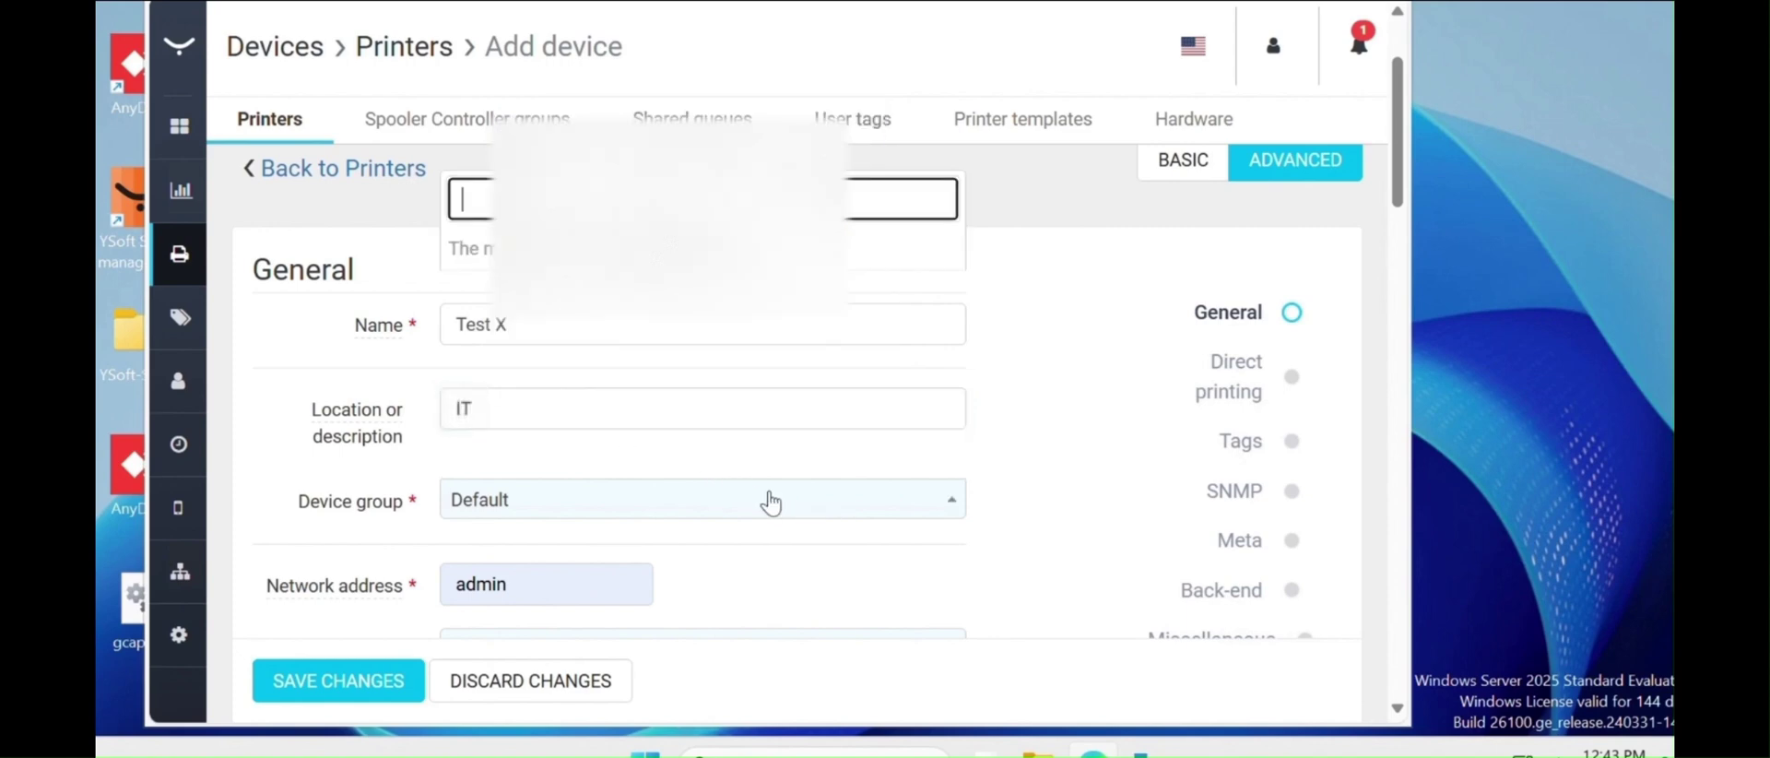
left_click(1101, 374)
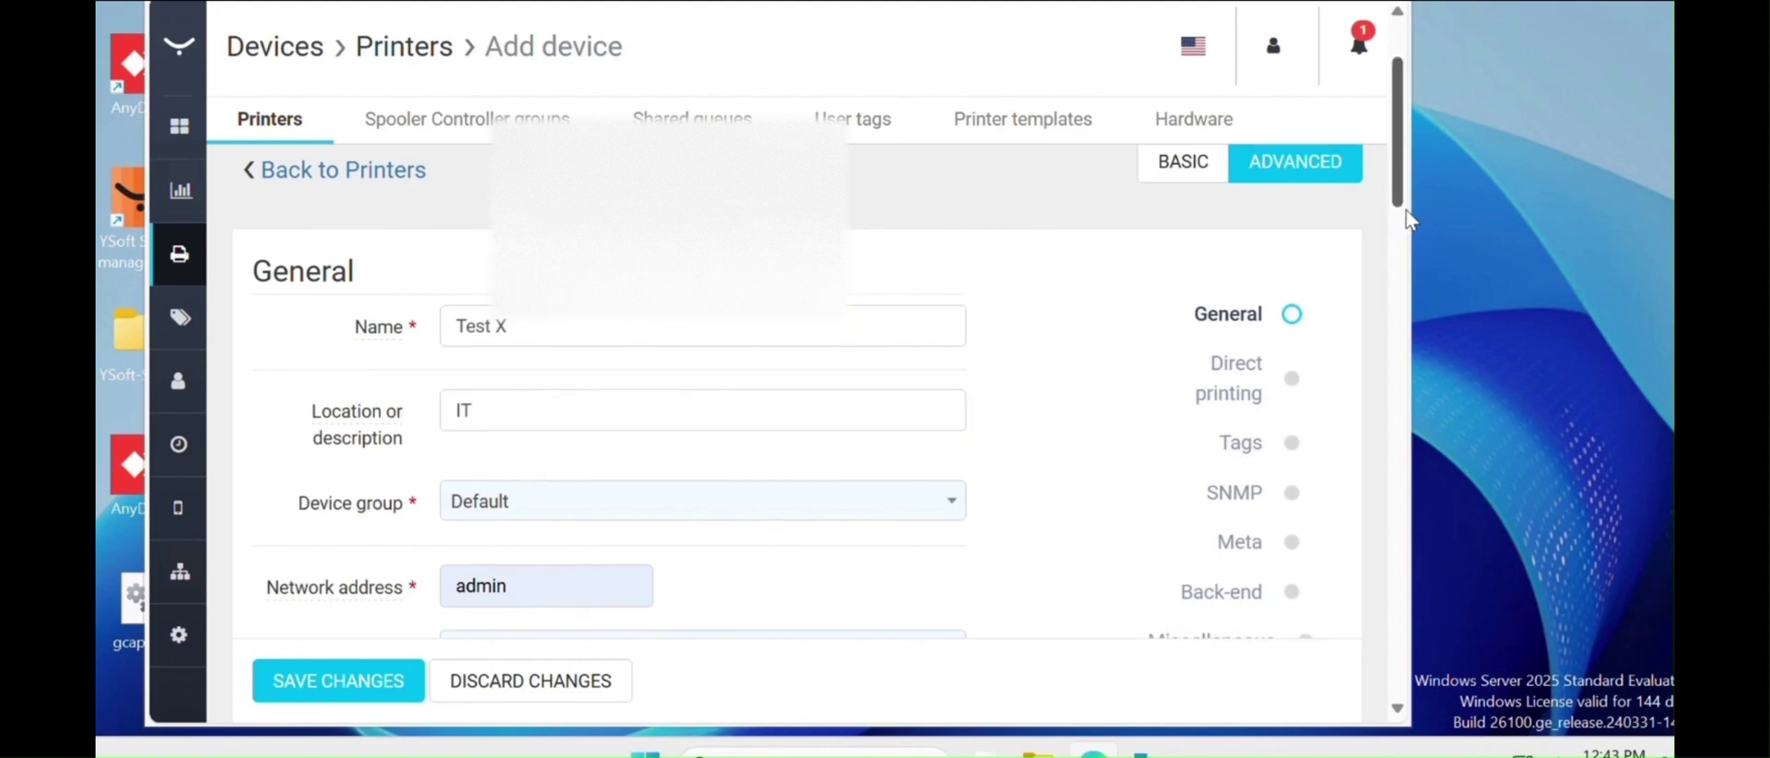
scroll(1408, 222, "down", 1)
scroll(1420, 266, "down", 2)
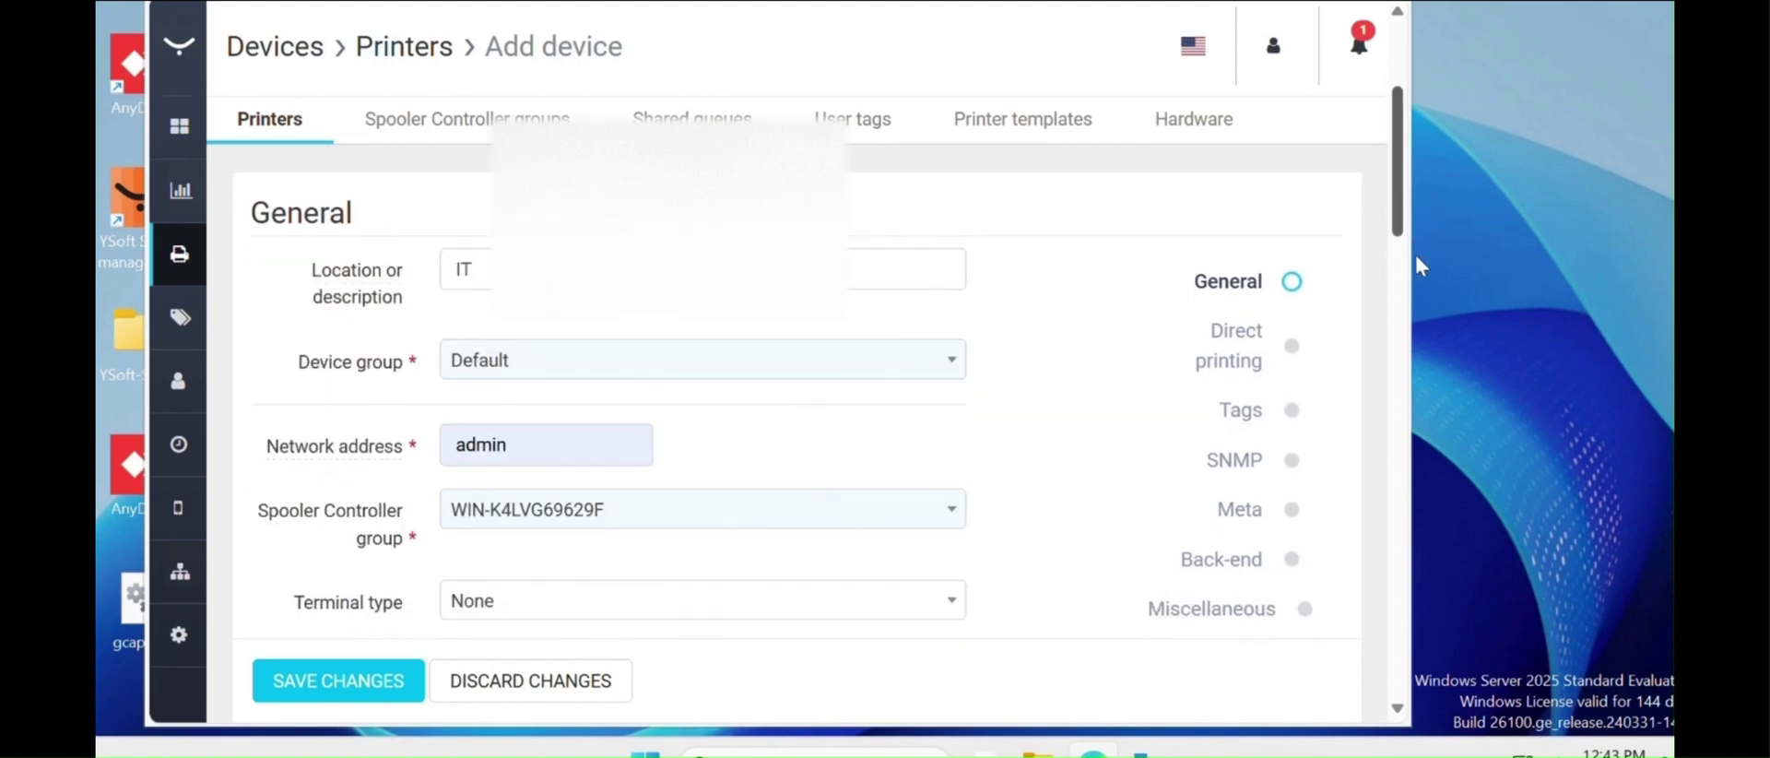
scroll(1420, 274, "down", 4)
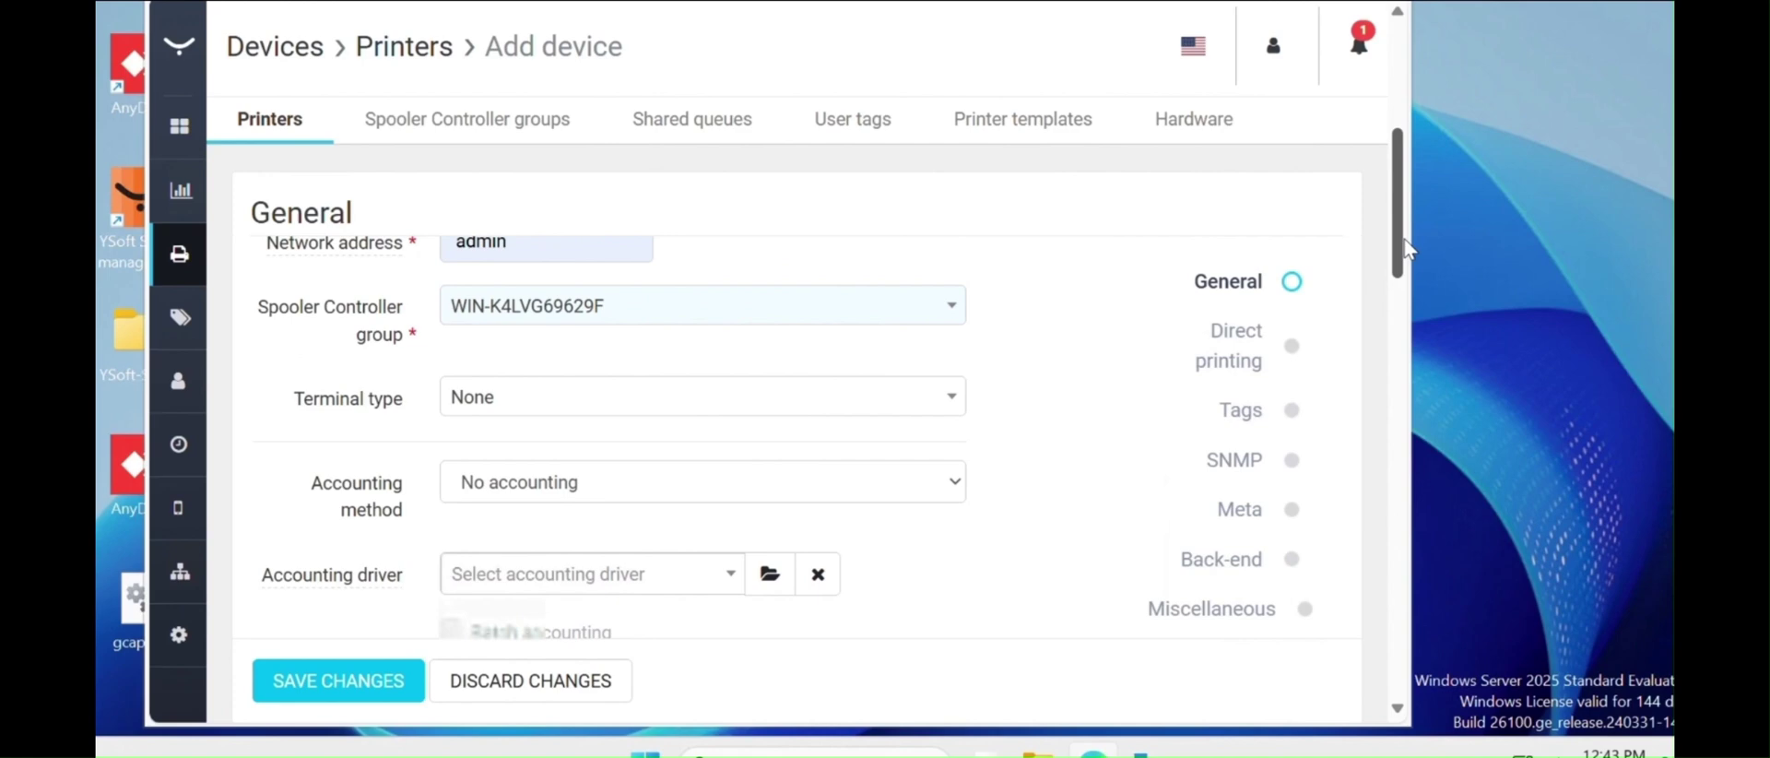
scroll(1406, 254, "up", 1)
scroll(1406, 254, "up", 1)
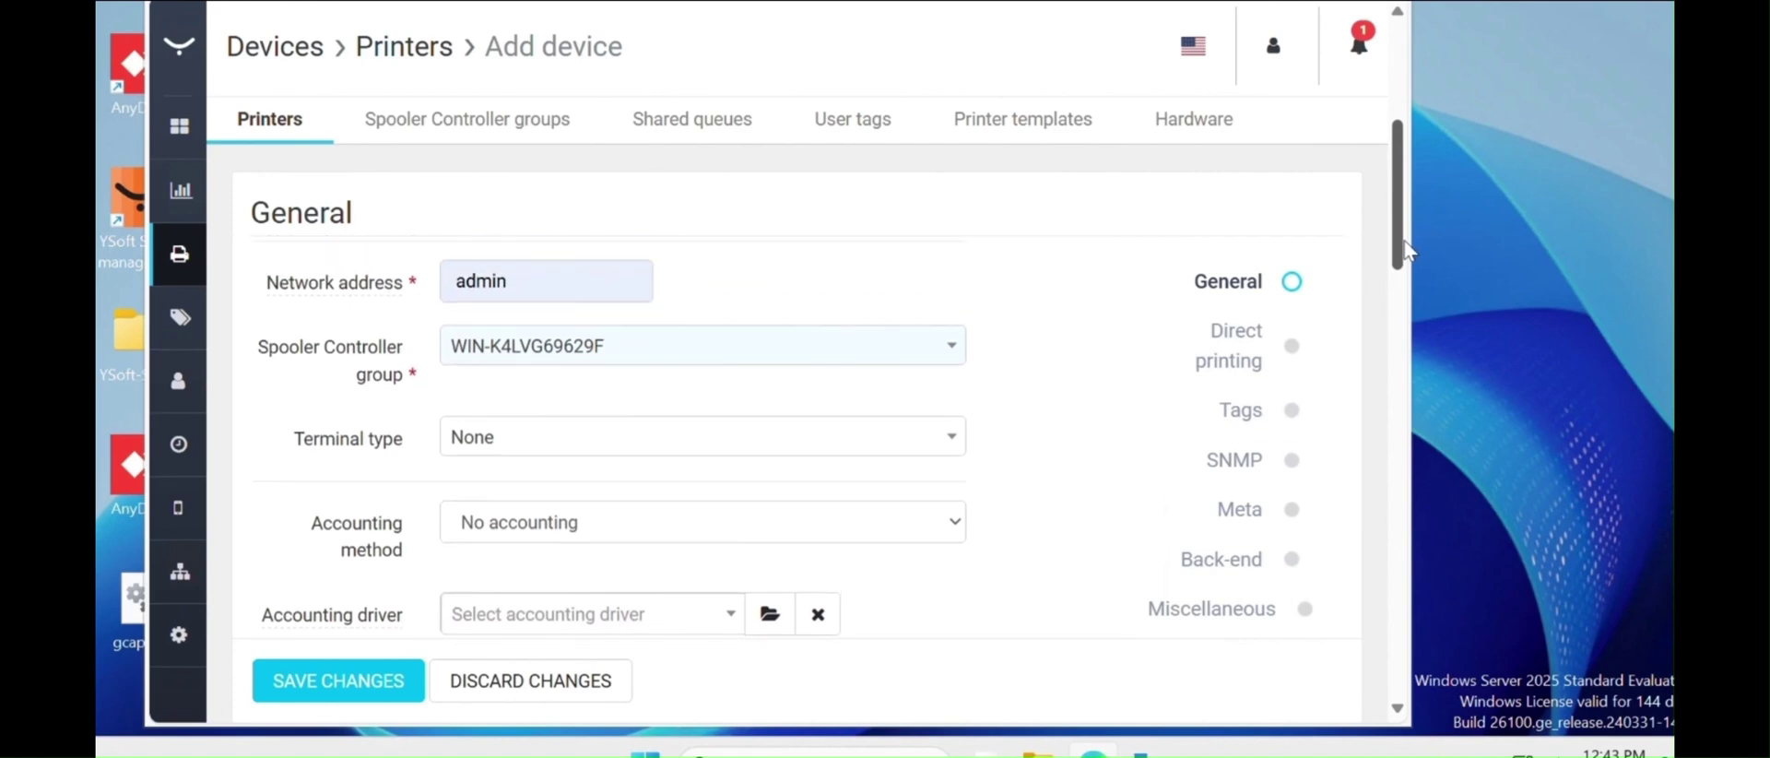
scroll(1406, 258, "down", 2)
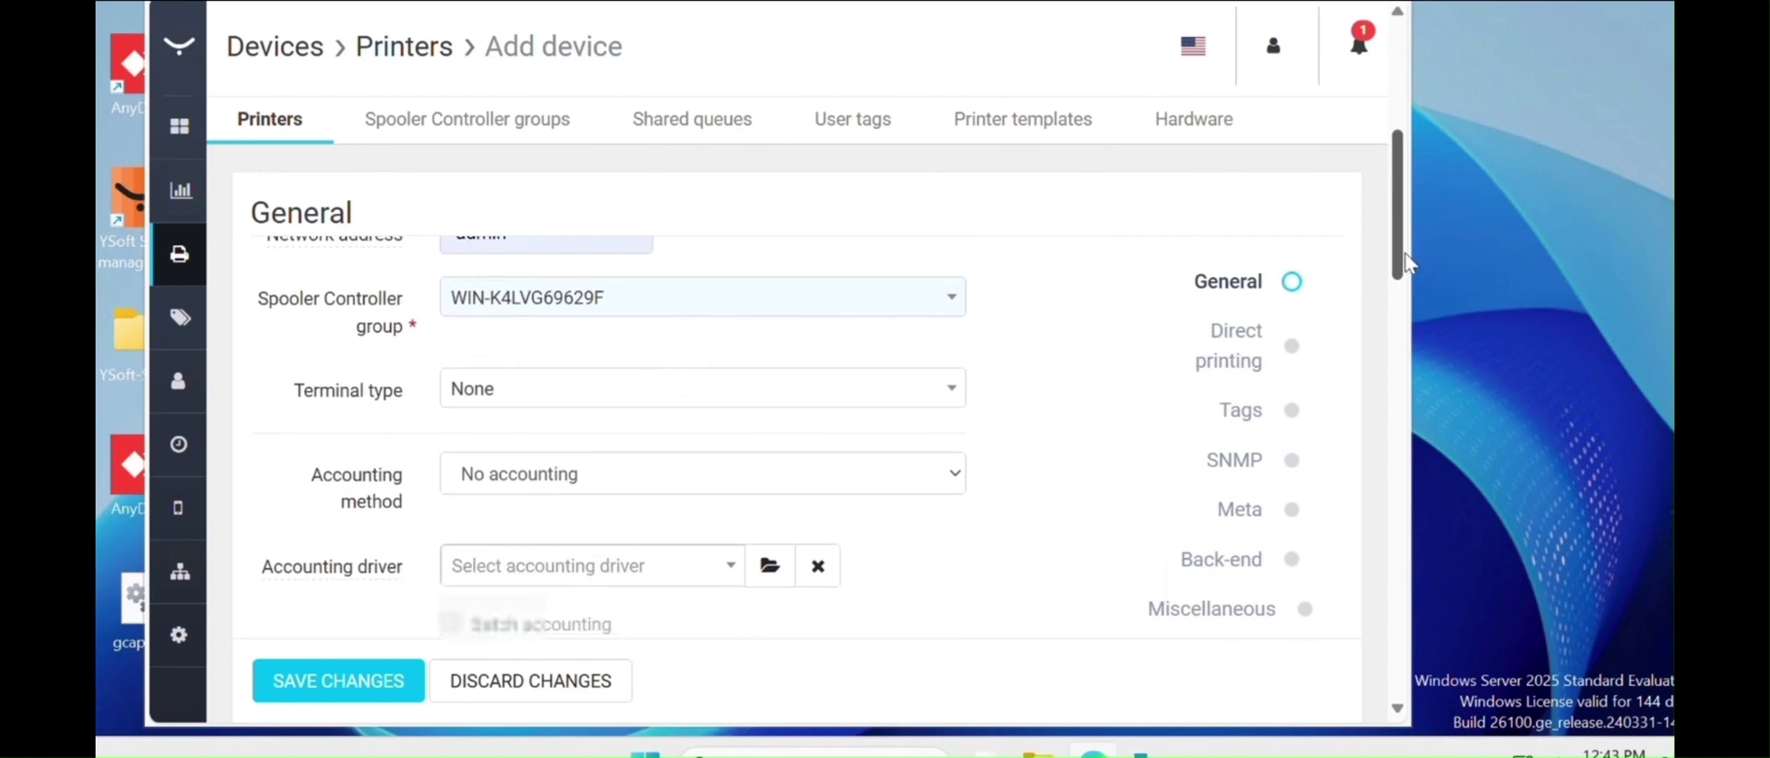
scroll(1404, 249, "up", 3)
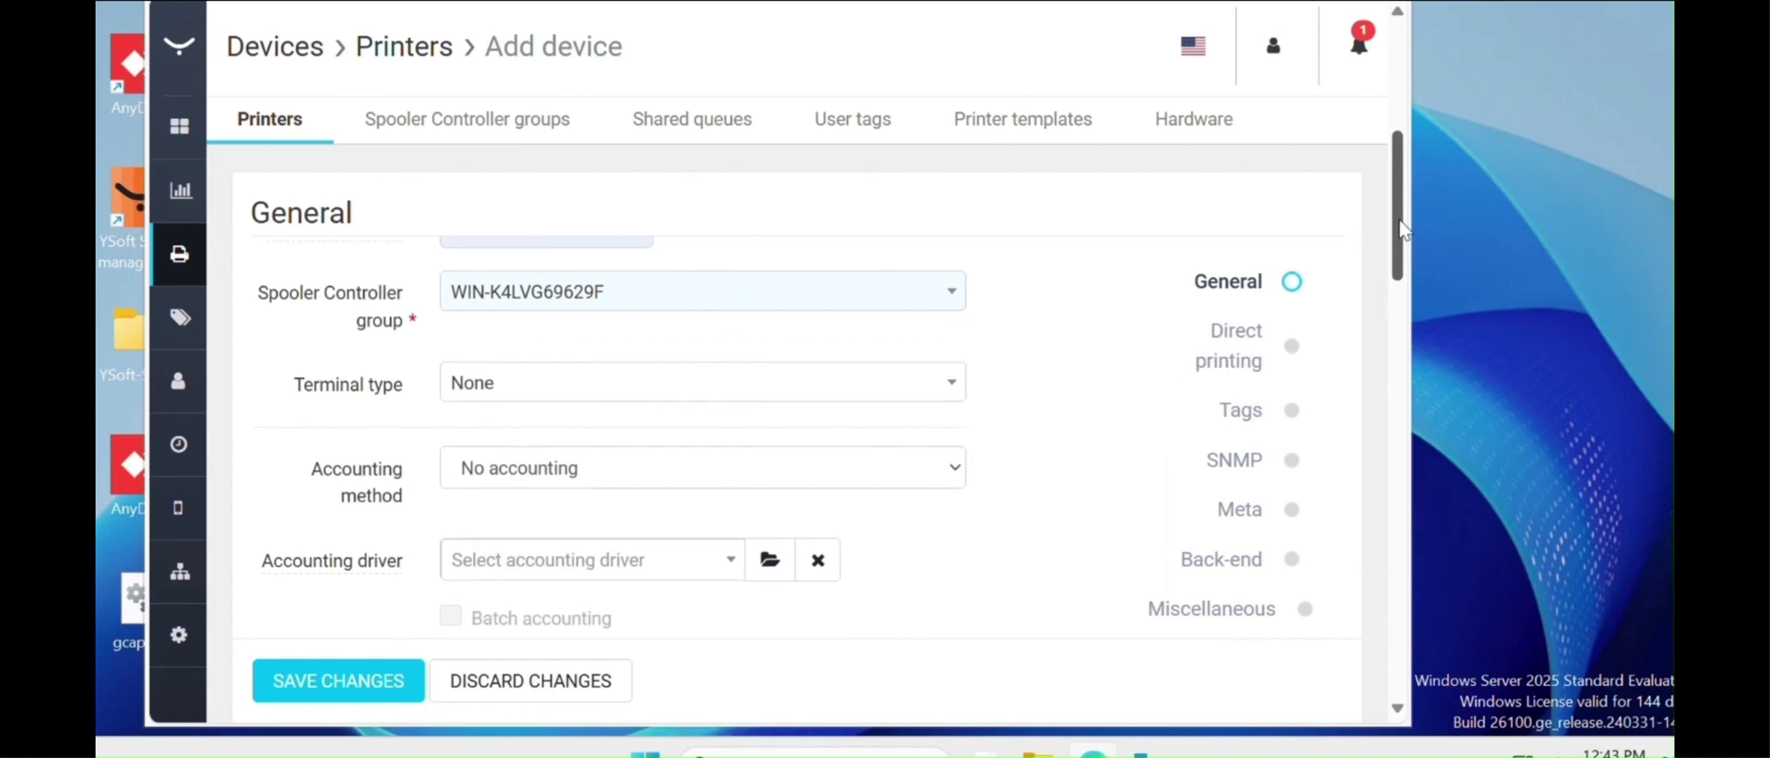
scroll(1403, 208, "up", 3)
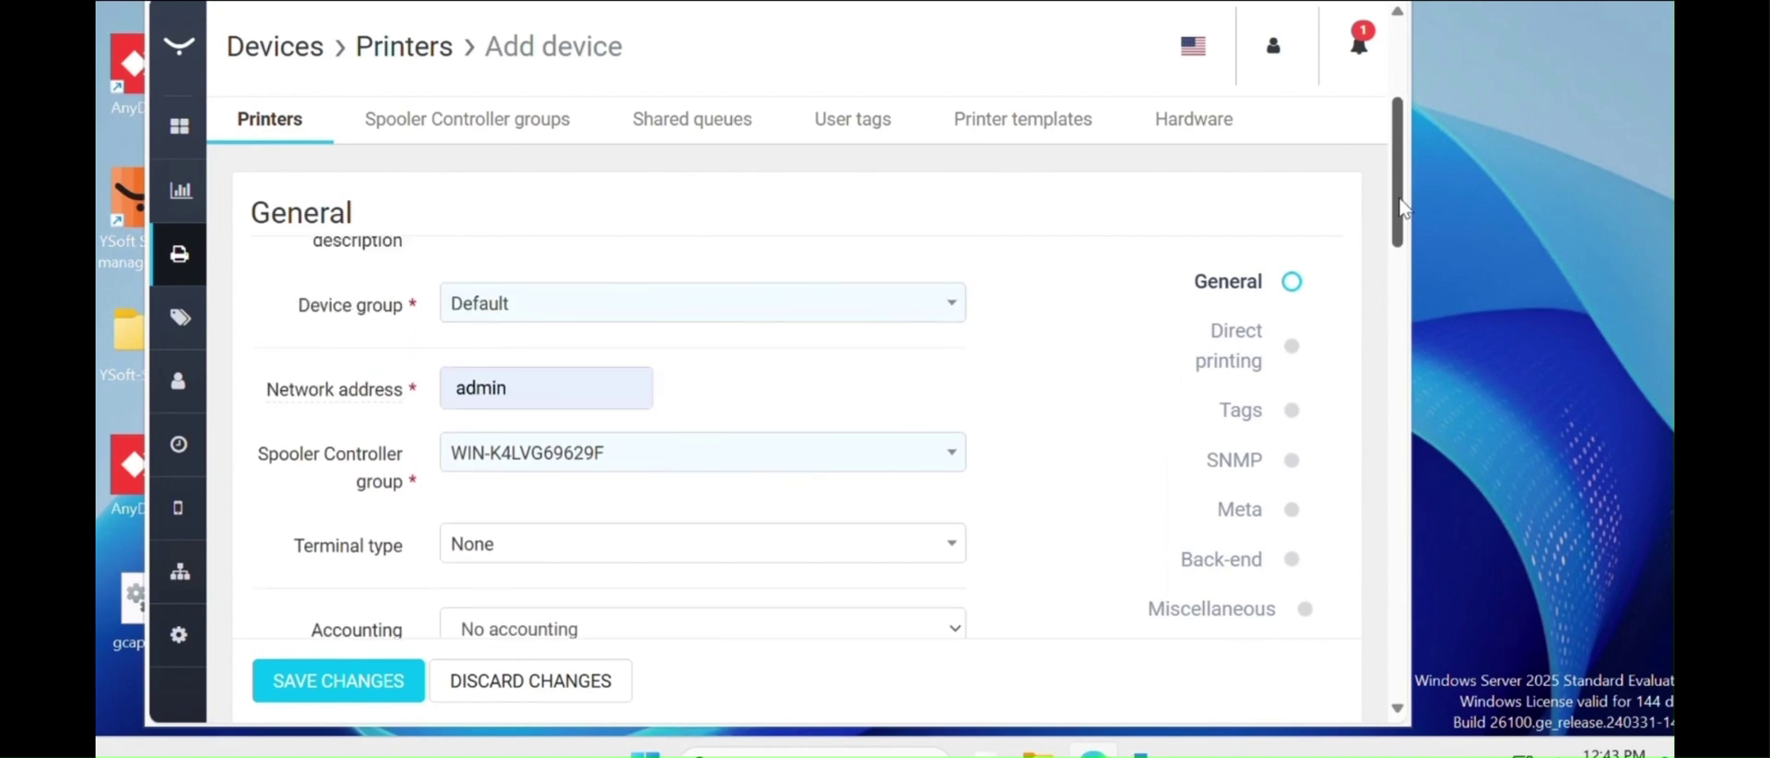
scroll(1403, 209, "up", 3)
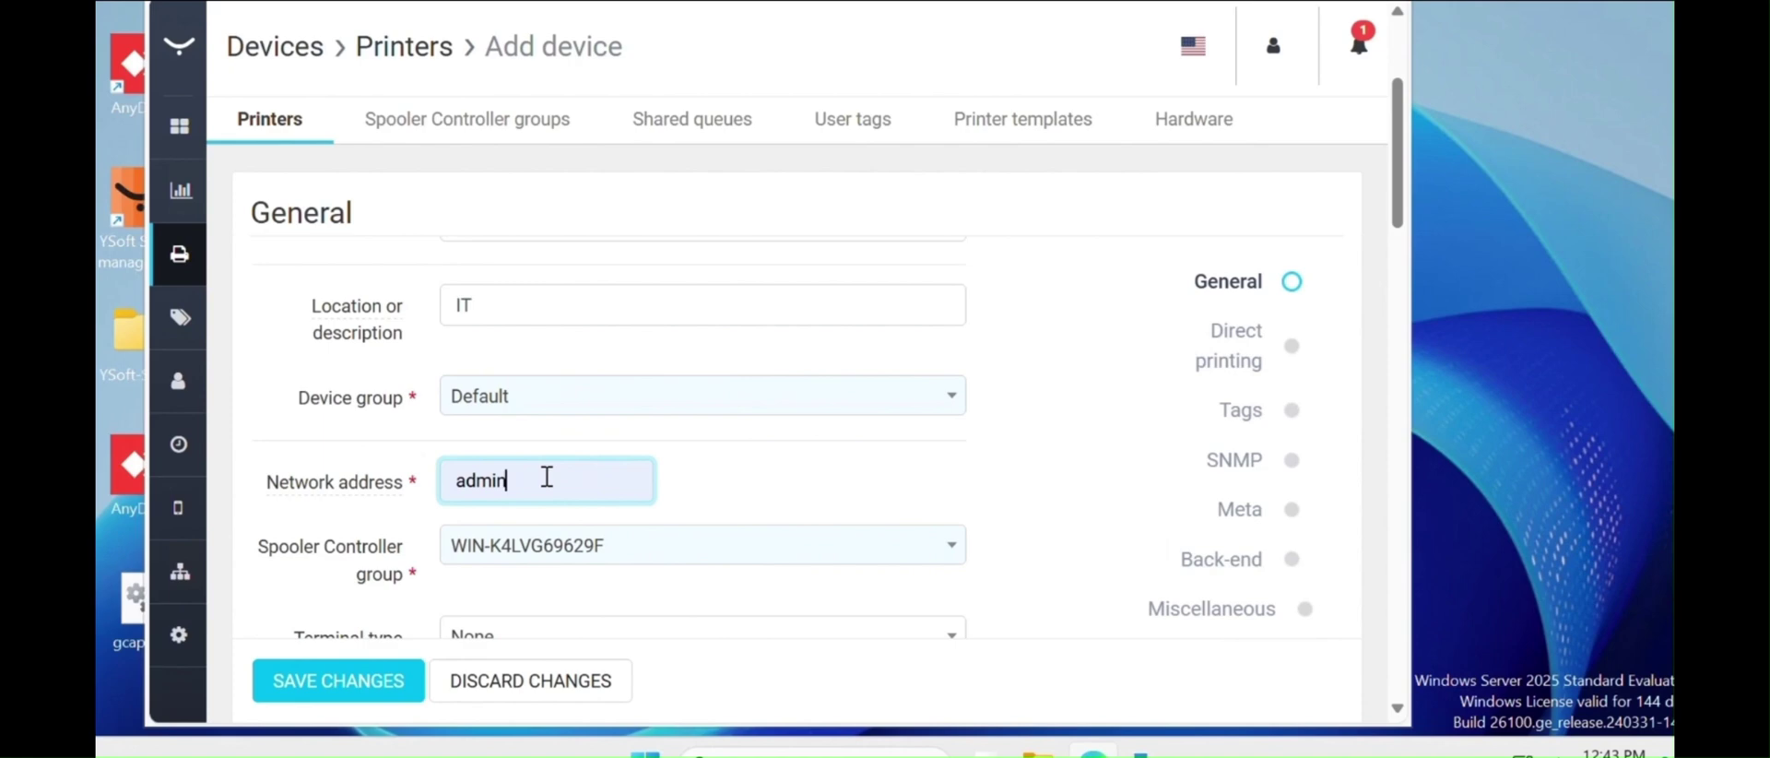
- Replace 'admin' in the Network address field with 10.50.100.130
double_click(467, 475)
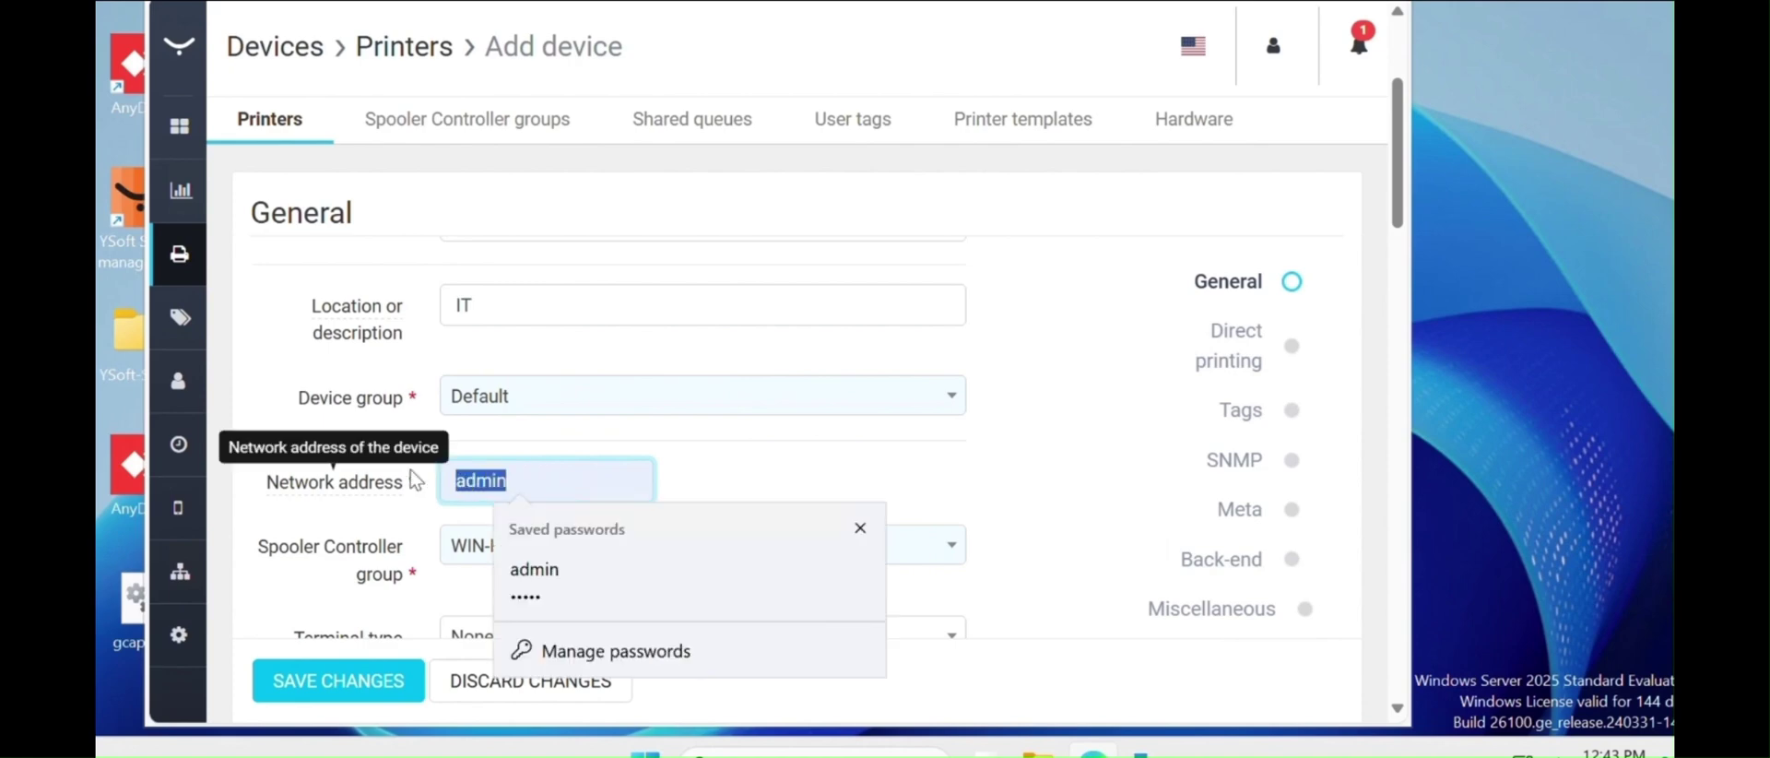
key("BackSpace")
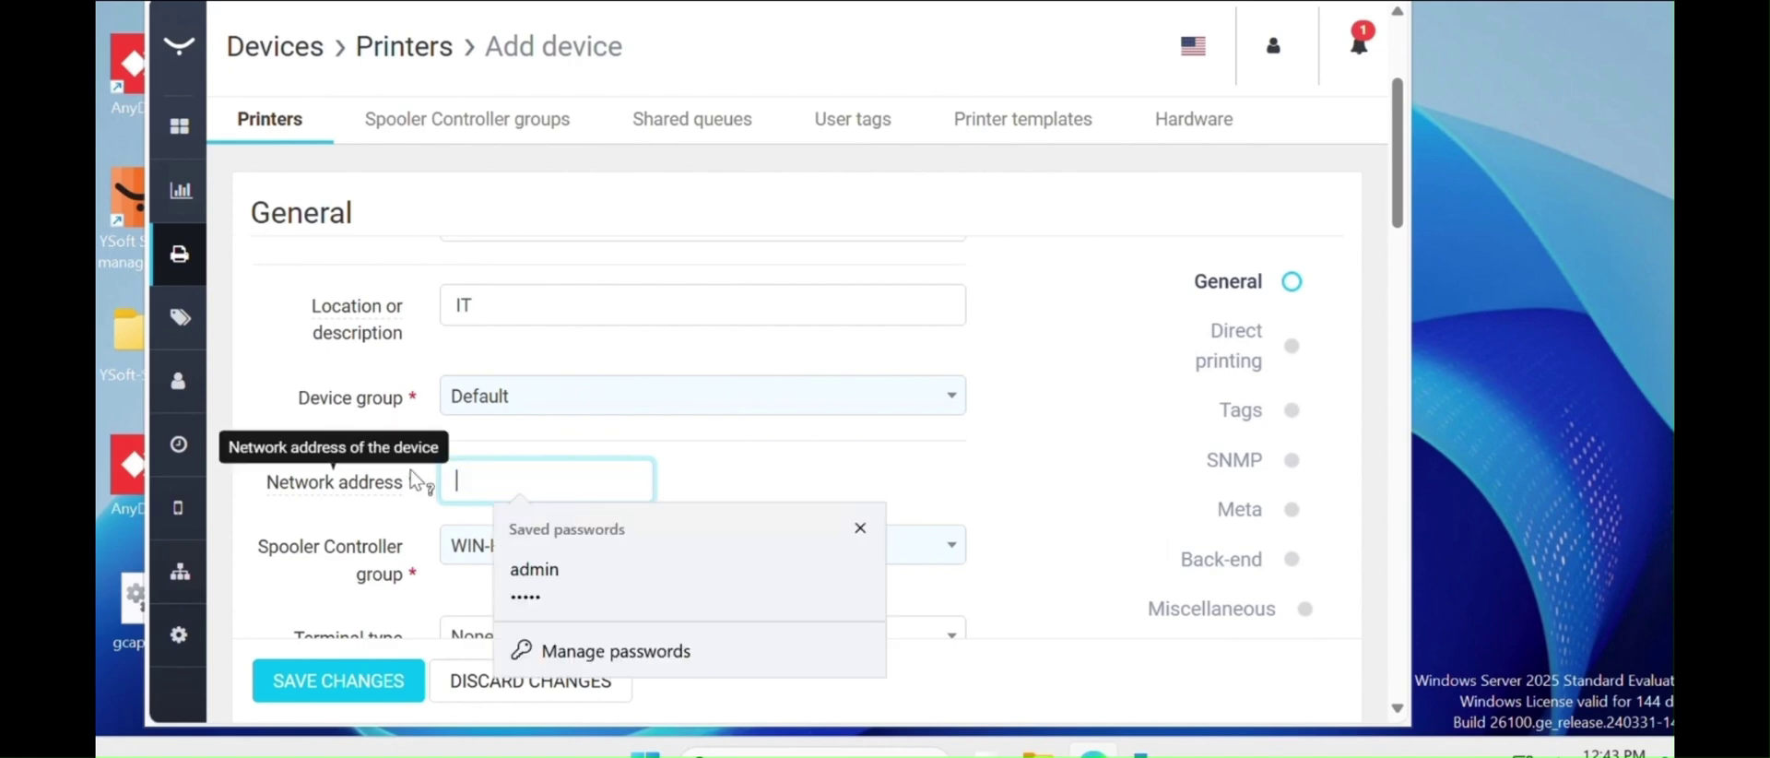
type("1")
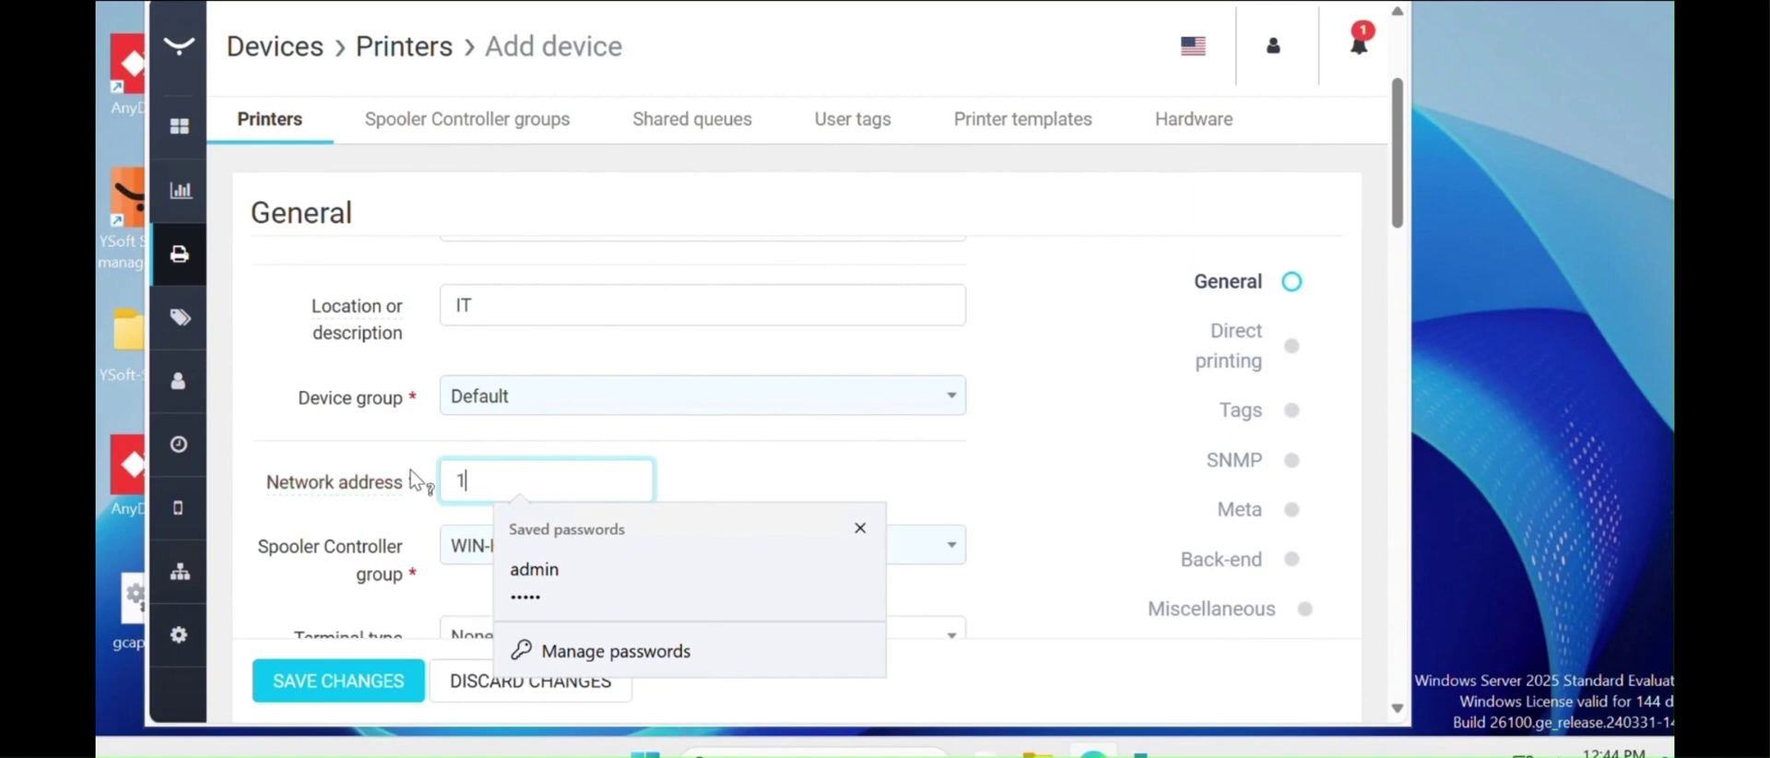
type("0.50.0")
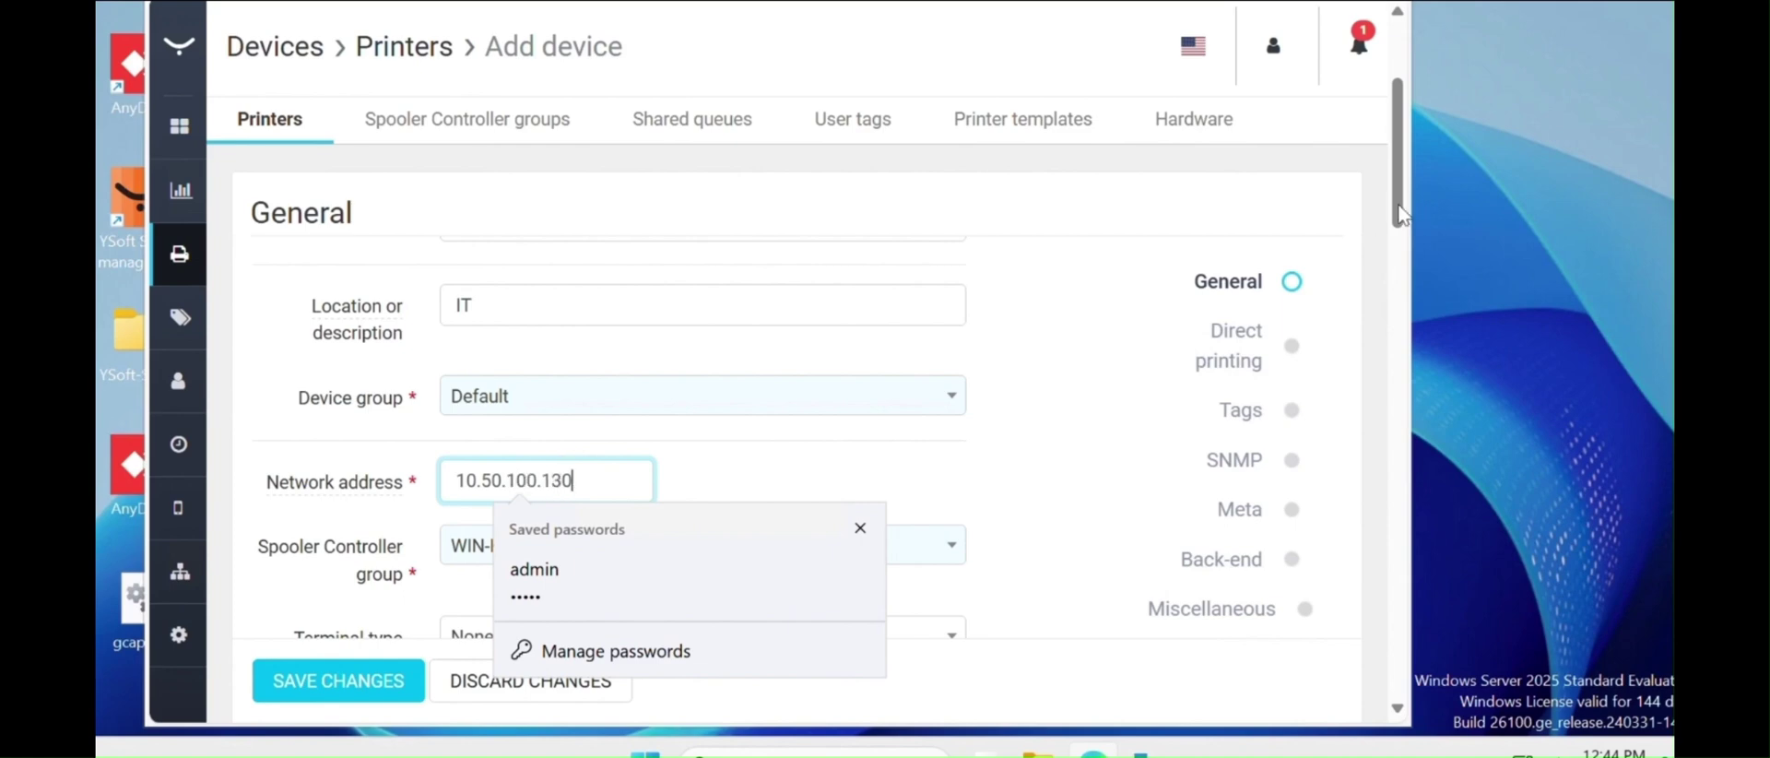
scroll(1399, 214, "down", 1)
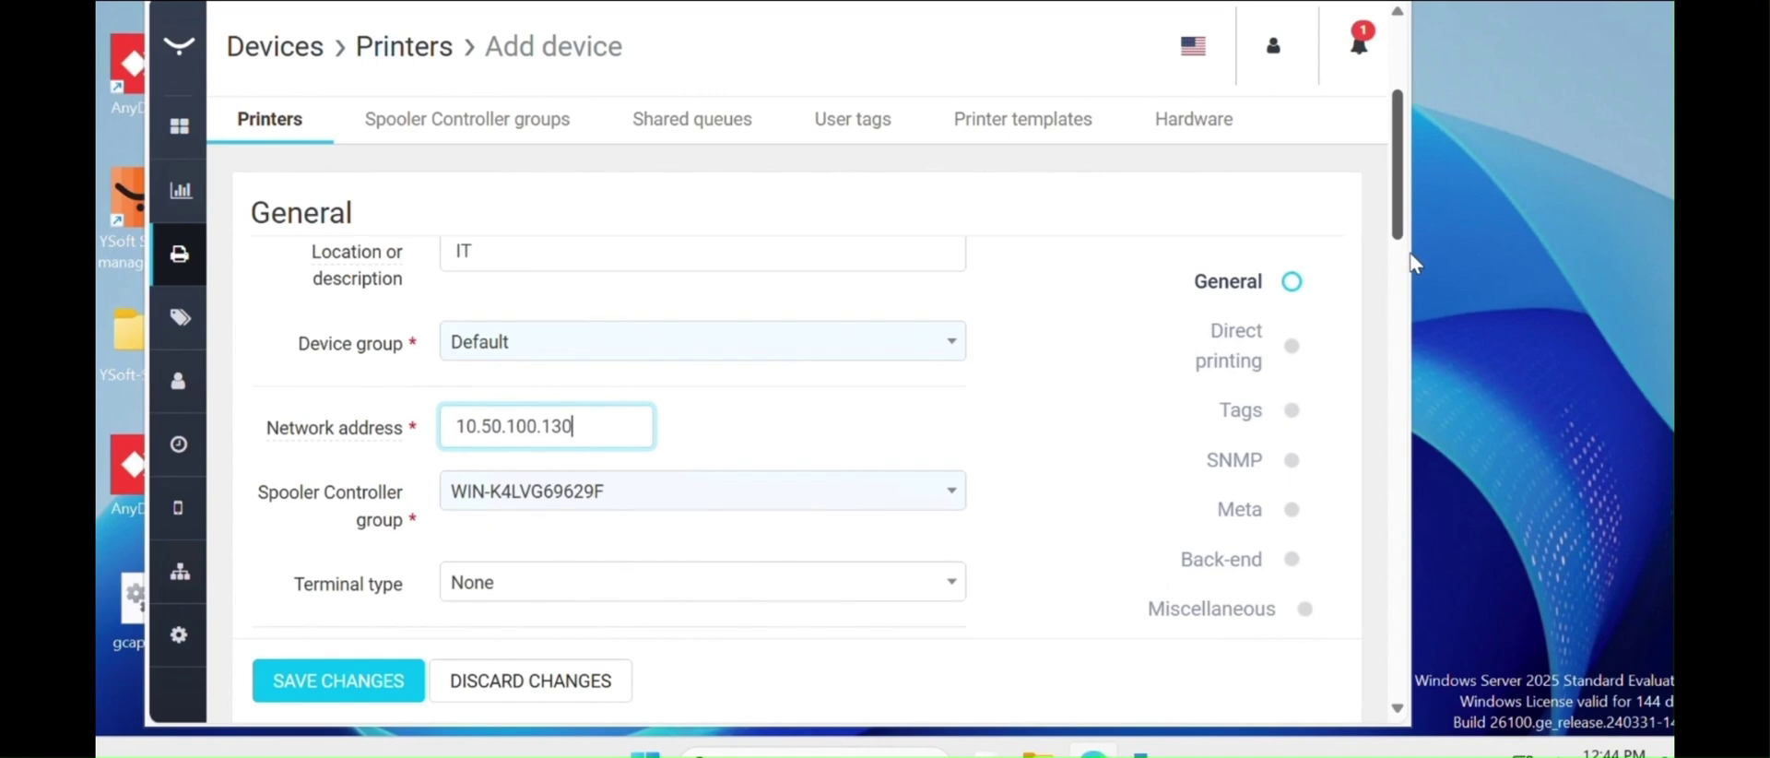
scroll(1356, 286, "down", 1)
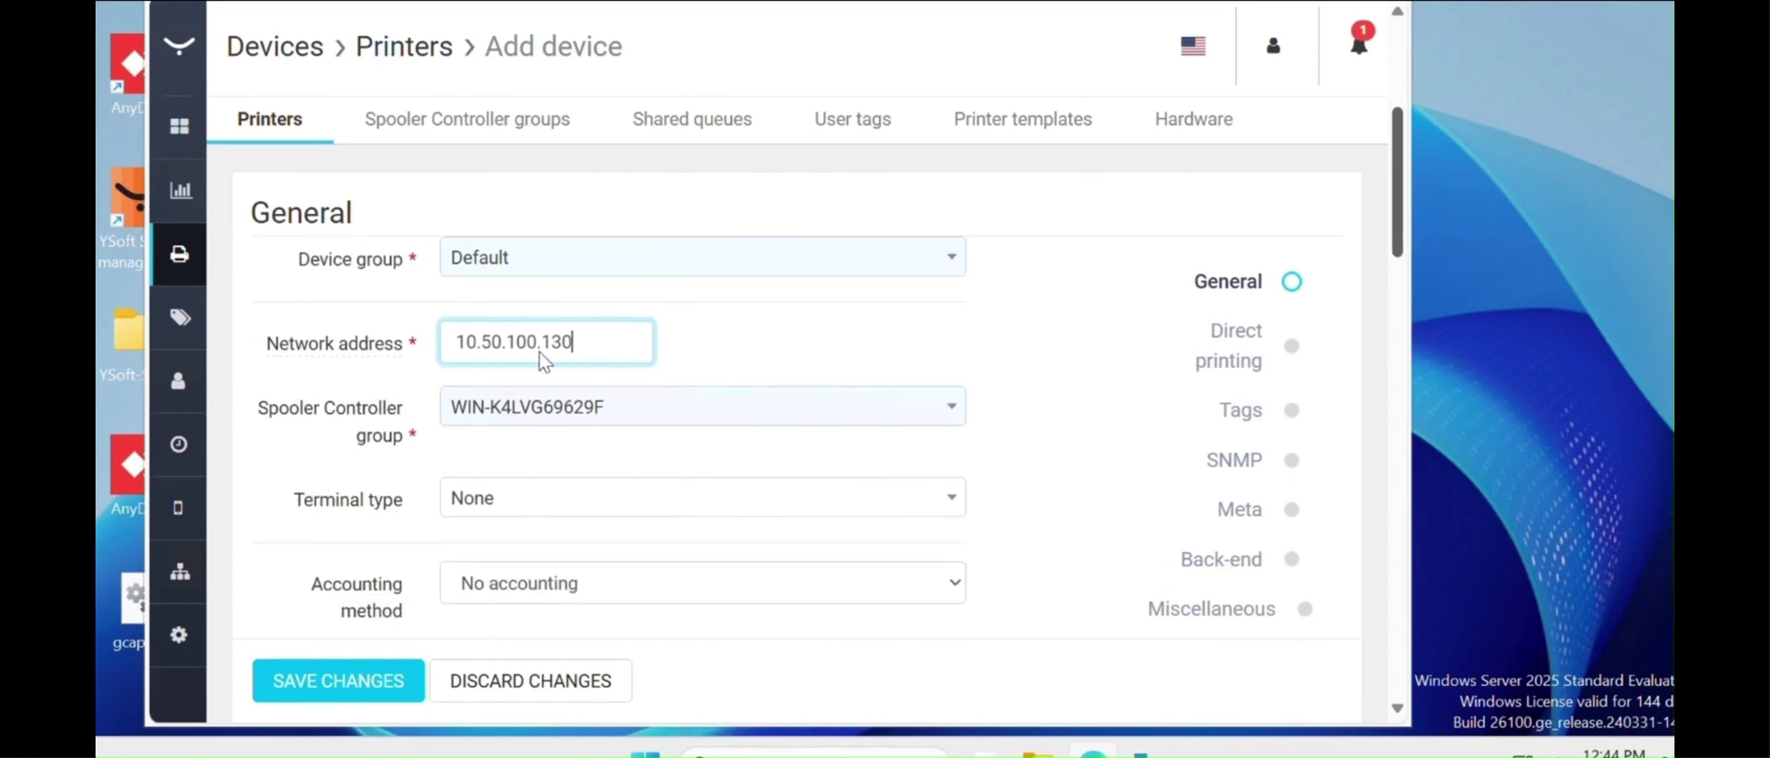
scroll(564, 304, "down", 1)
scroll(573, 263, "up", 1)
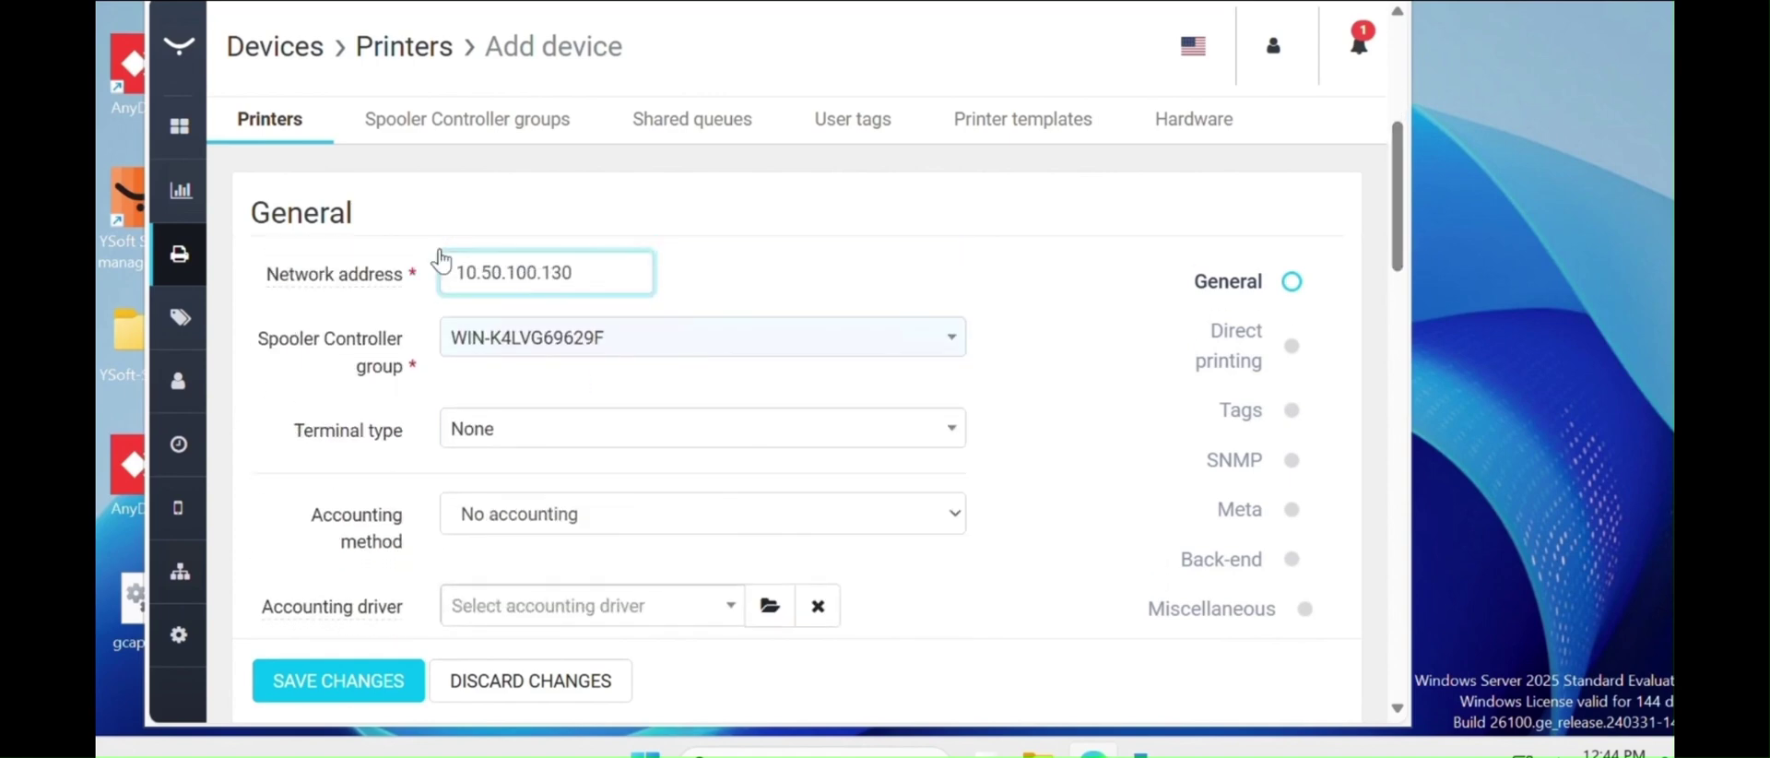
triple_click(453, 271)
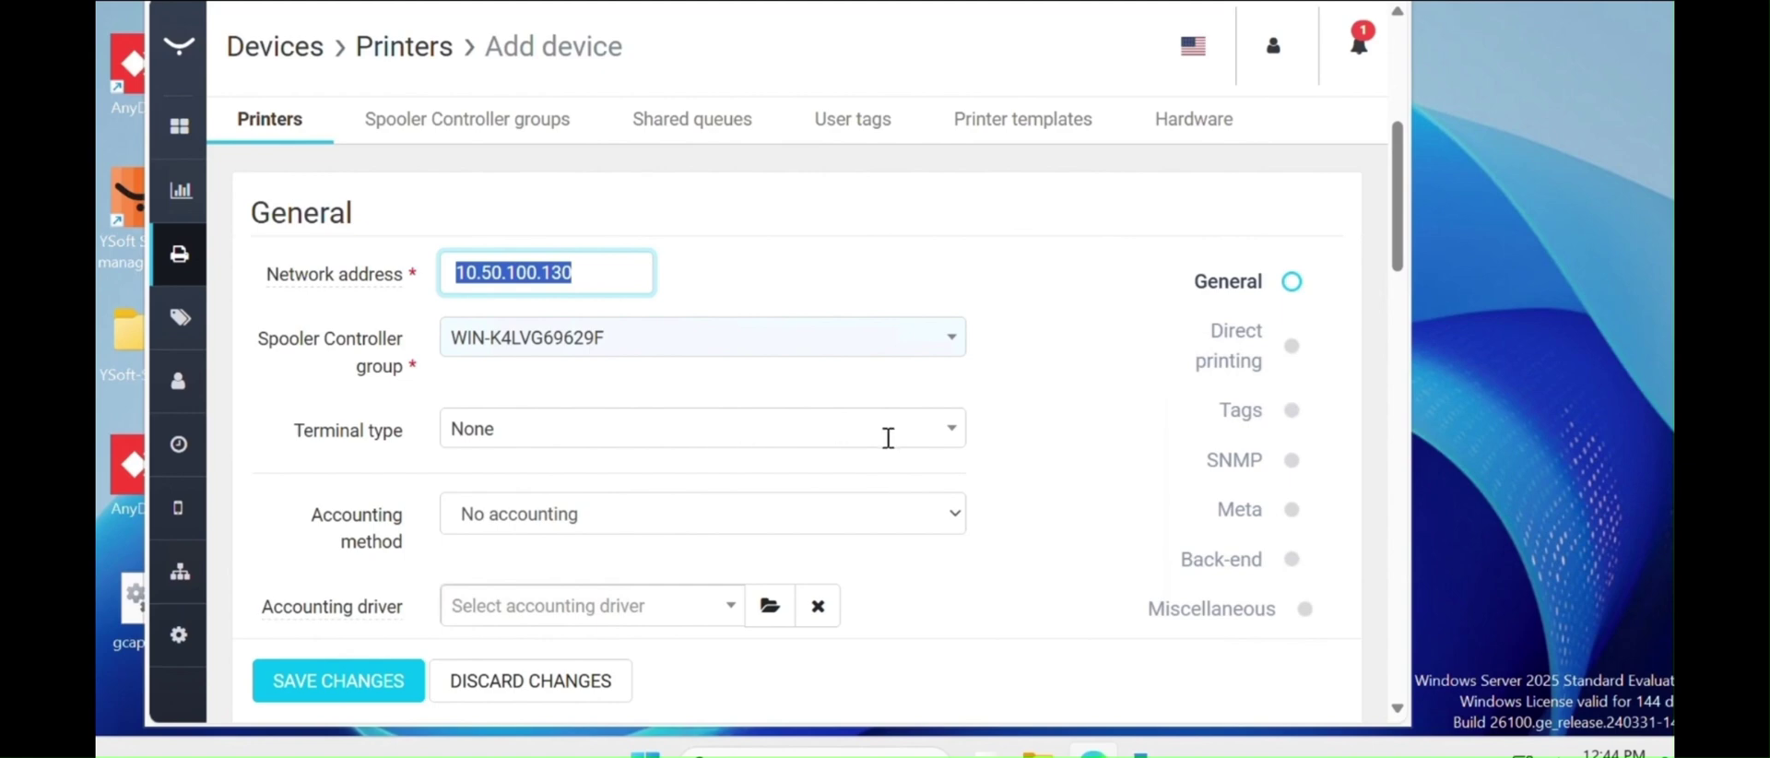
- Choose the embedded terminal for Xerox as the terminal type
left_click(952, 443)
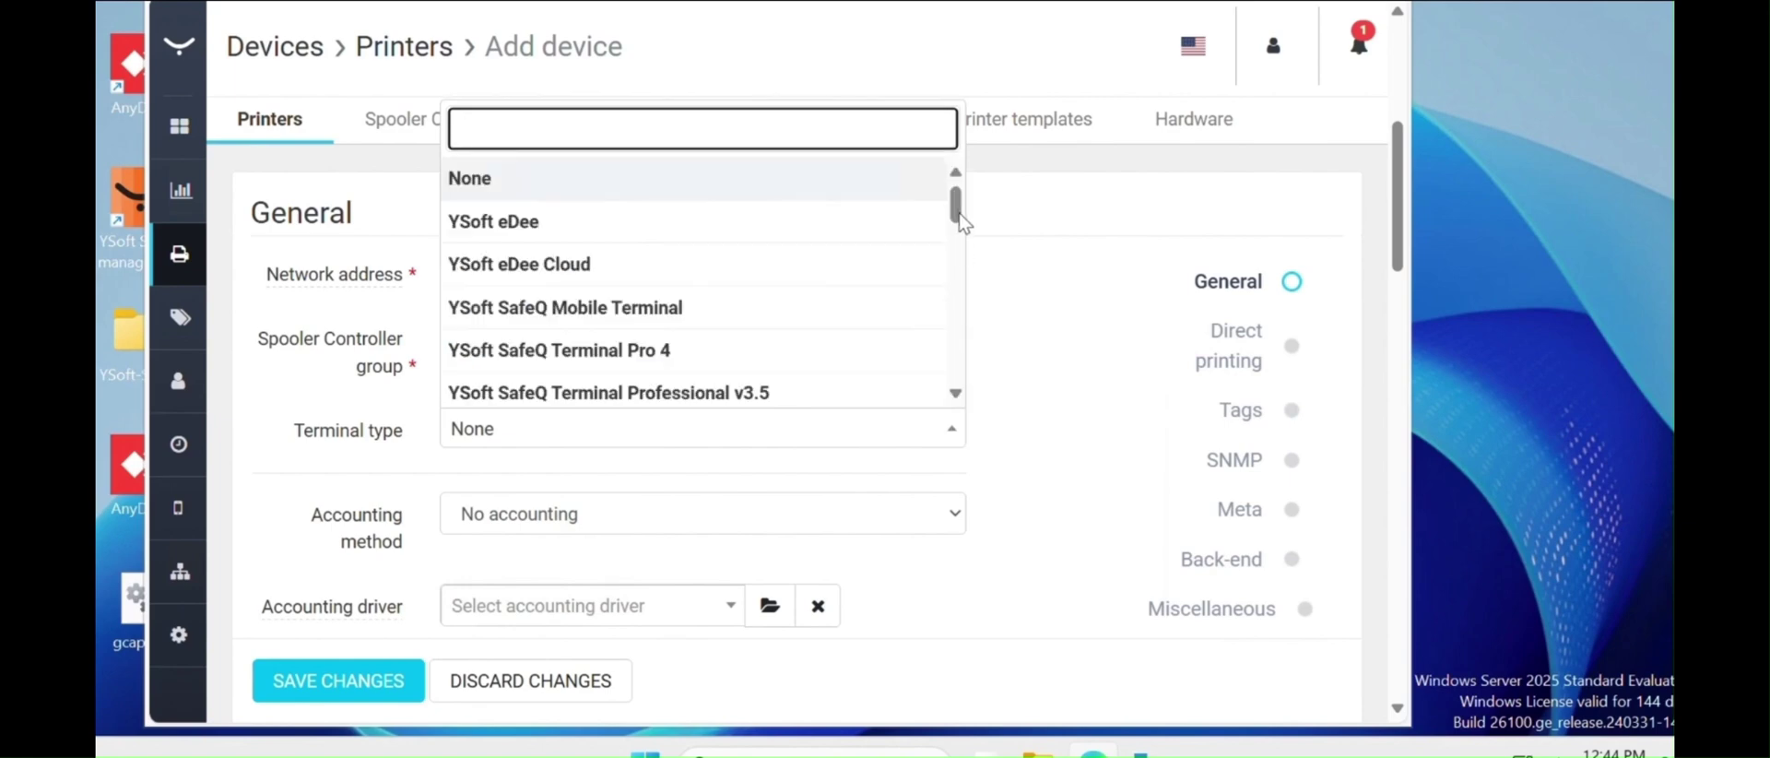
scroll(959, 355, "down", 1)
scroll(959, 355, "down", 3)
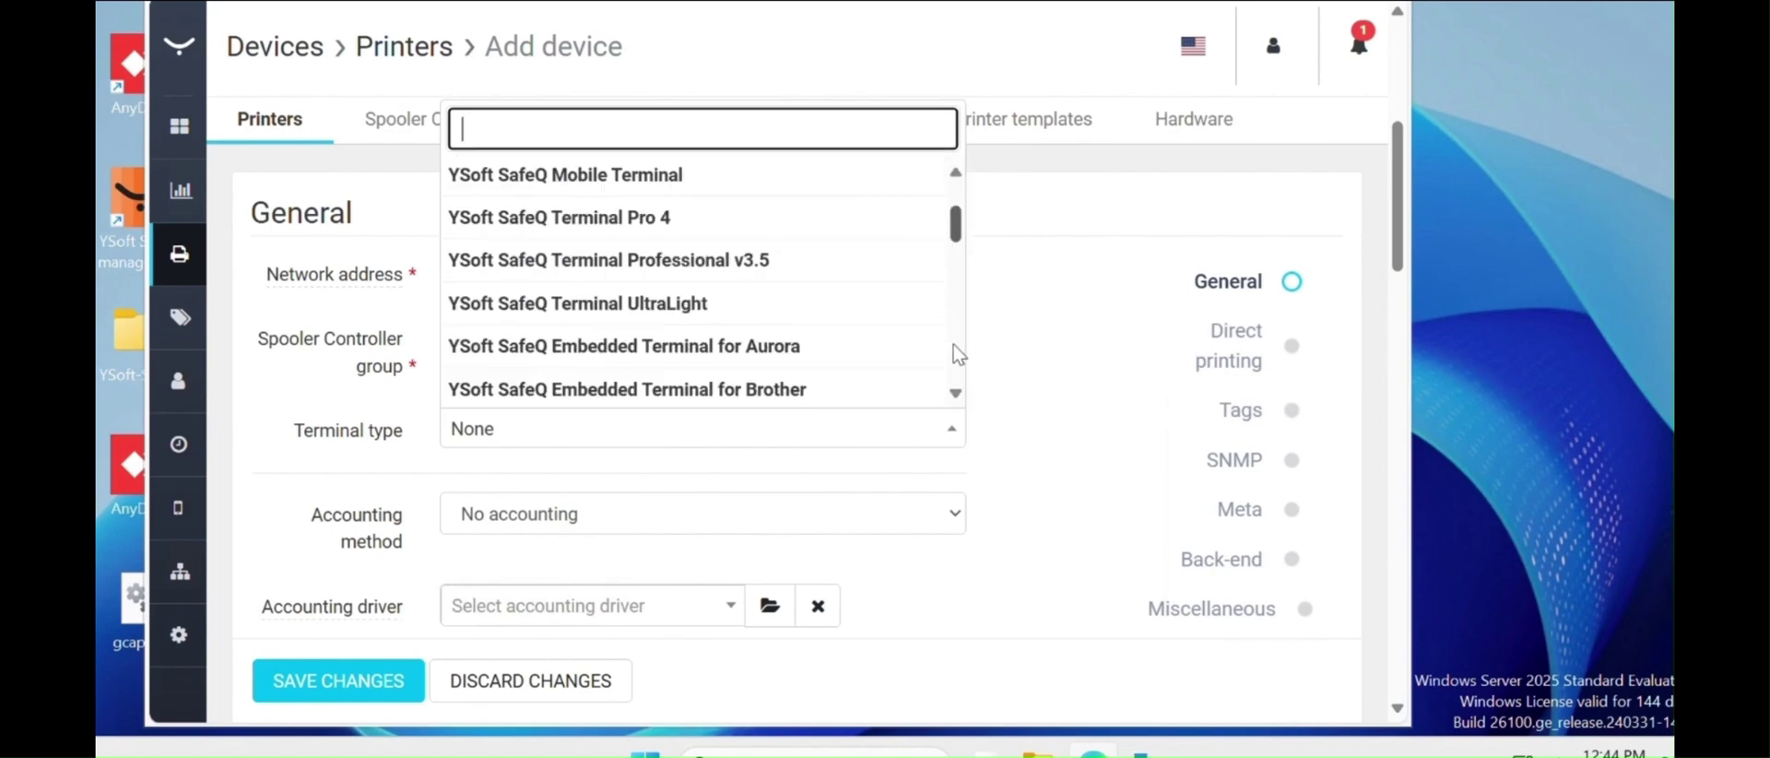
scroll(962, 417, "down", 5)
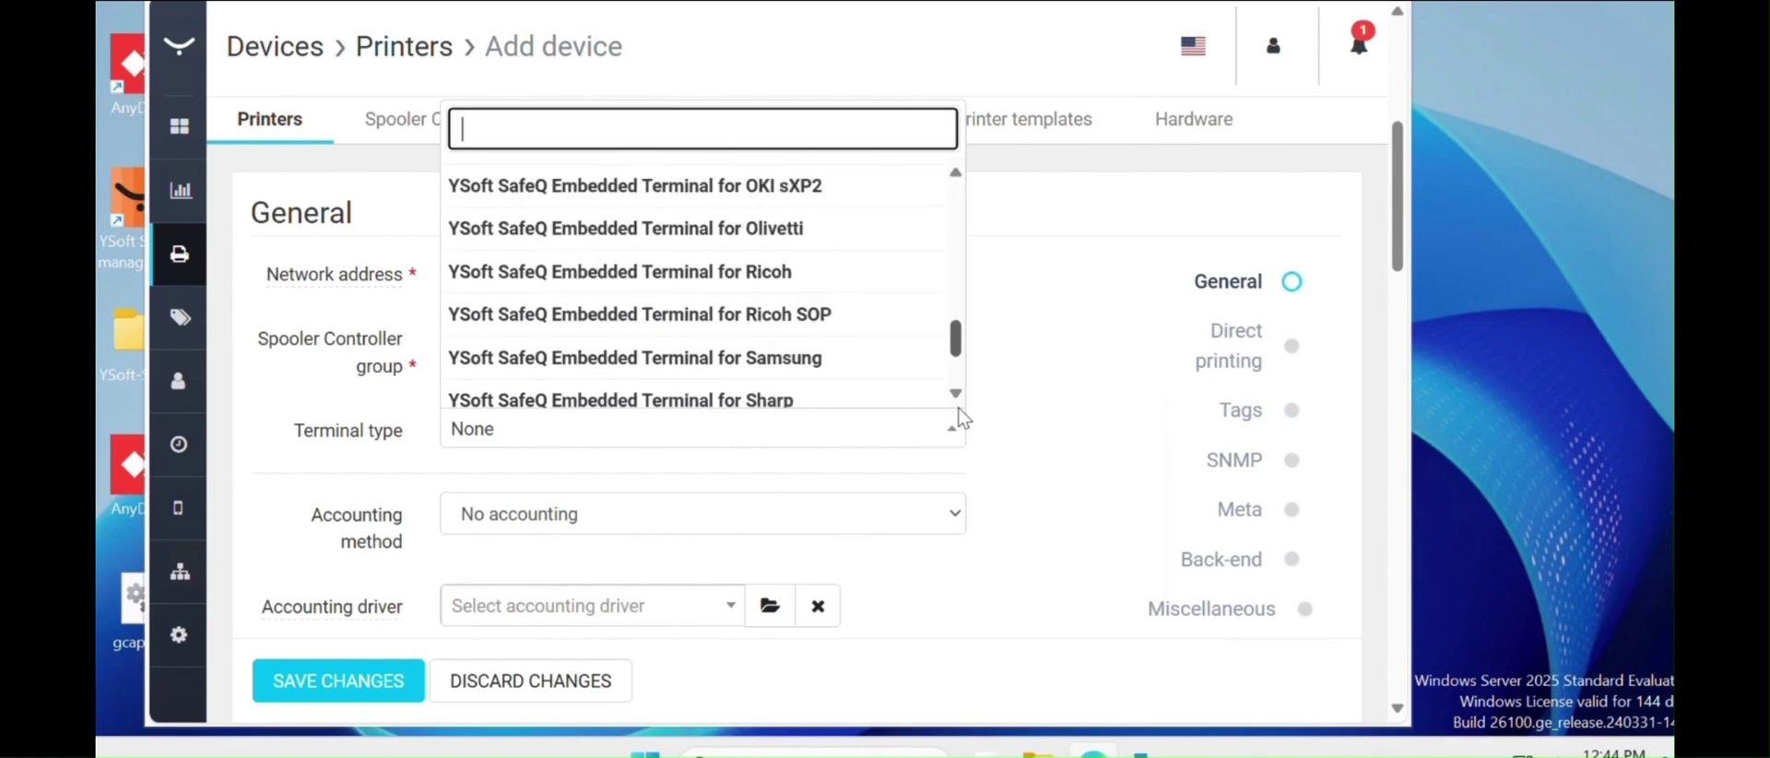
scroll(968, 378, "down", 2)
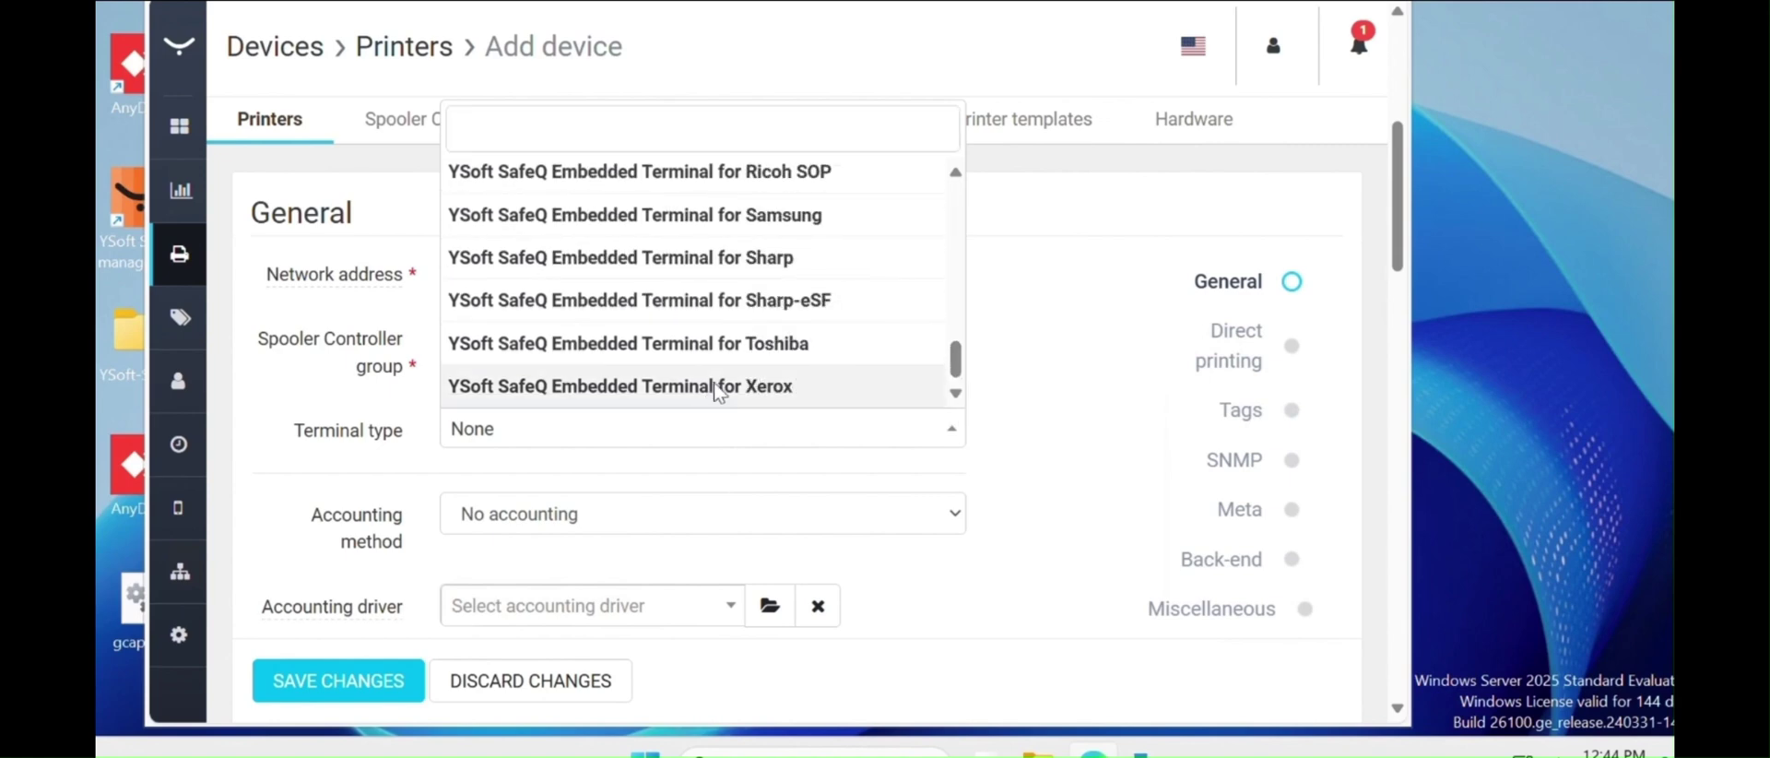
left_click(718, 387)
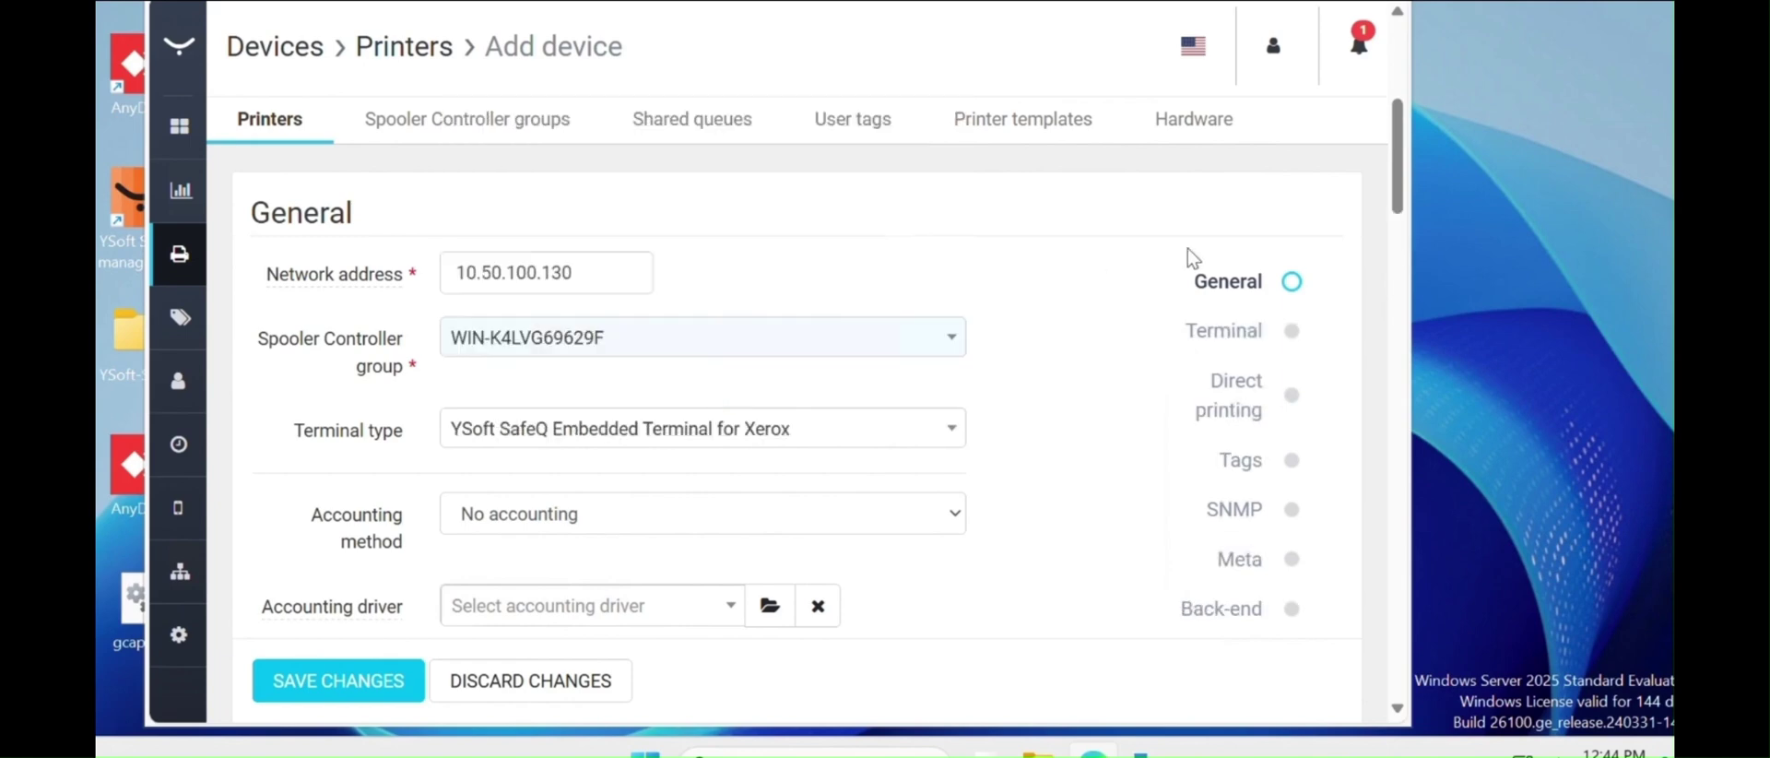
- Set the accounting method to Device dependent
scroll(1401, 166, "down", 1)
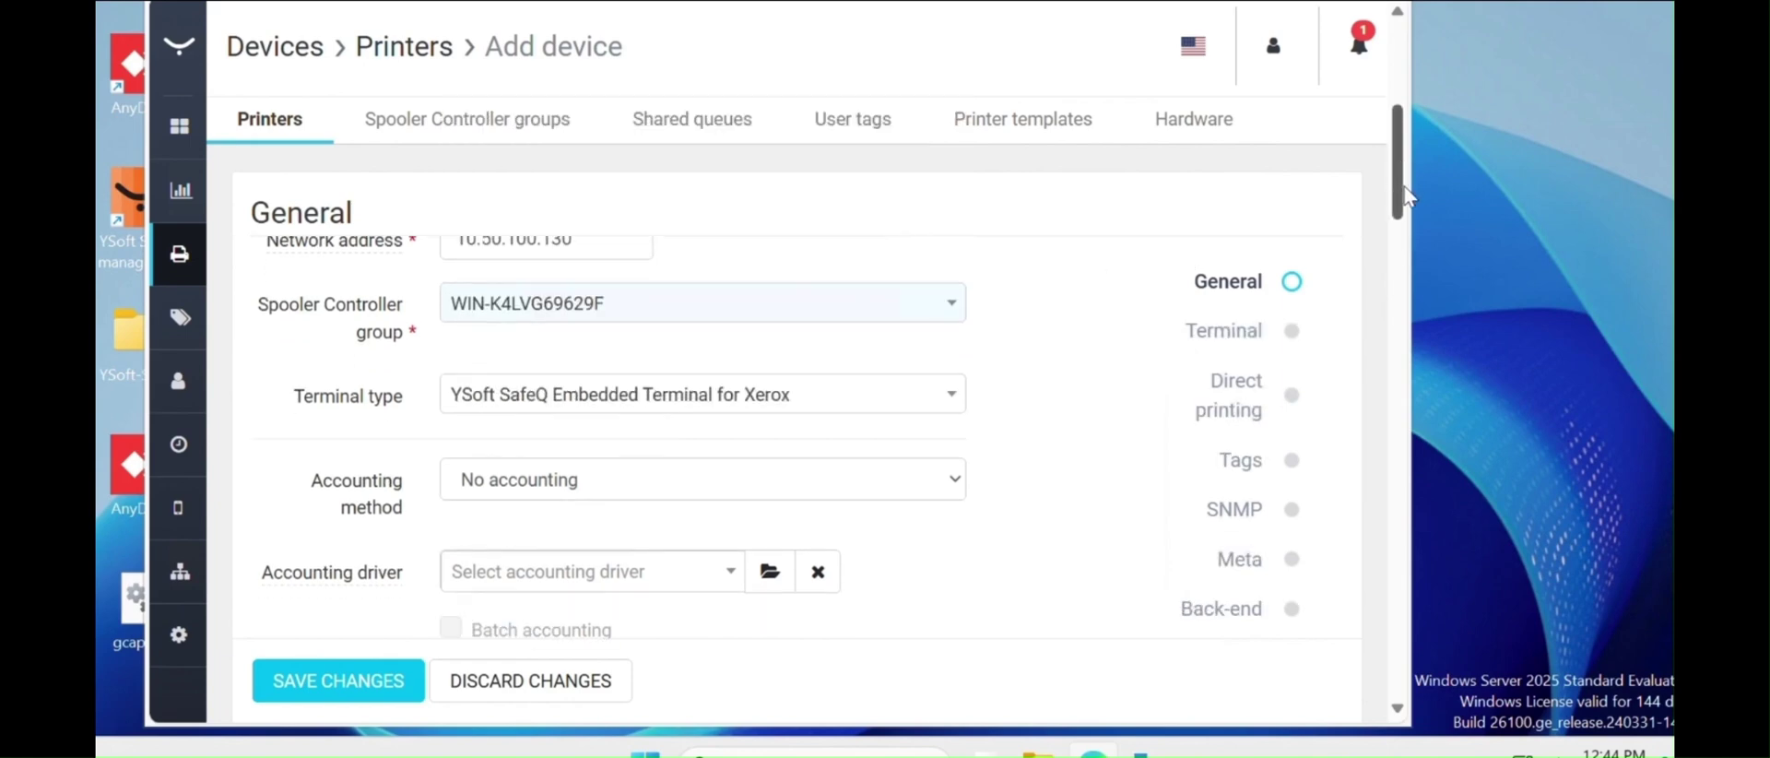
scroll(950, 483, "down", 1)
scroll(950, 483, "down", 1)
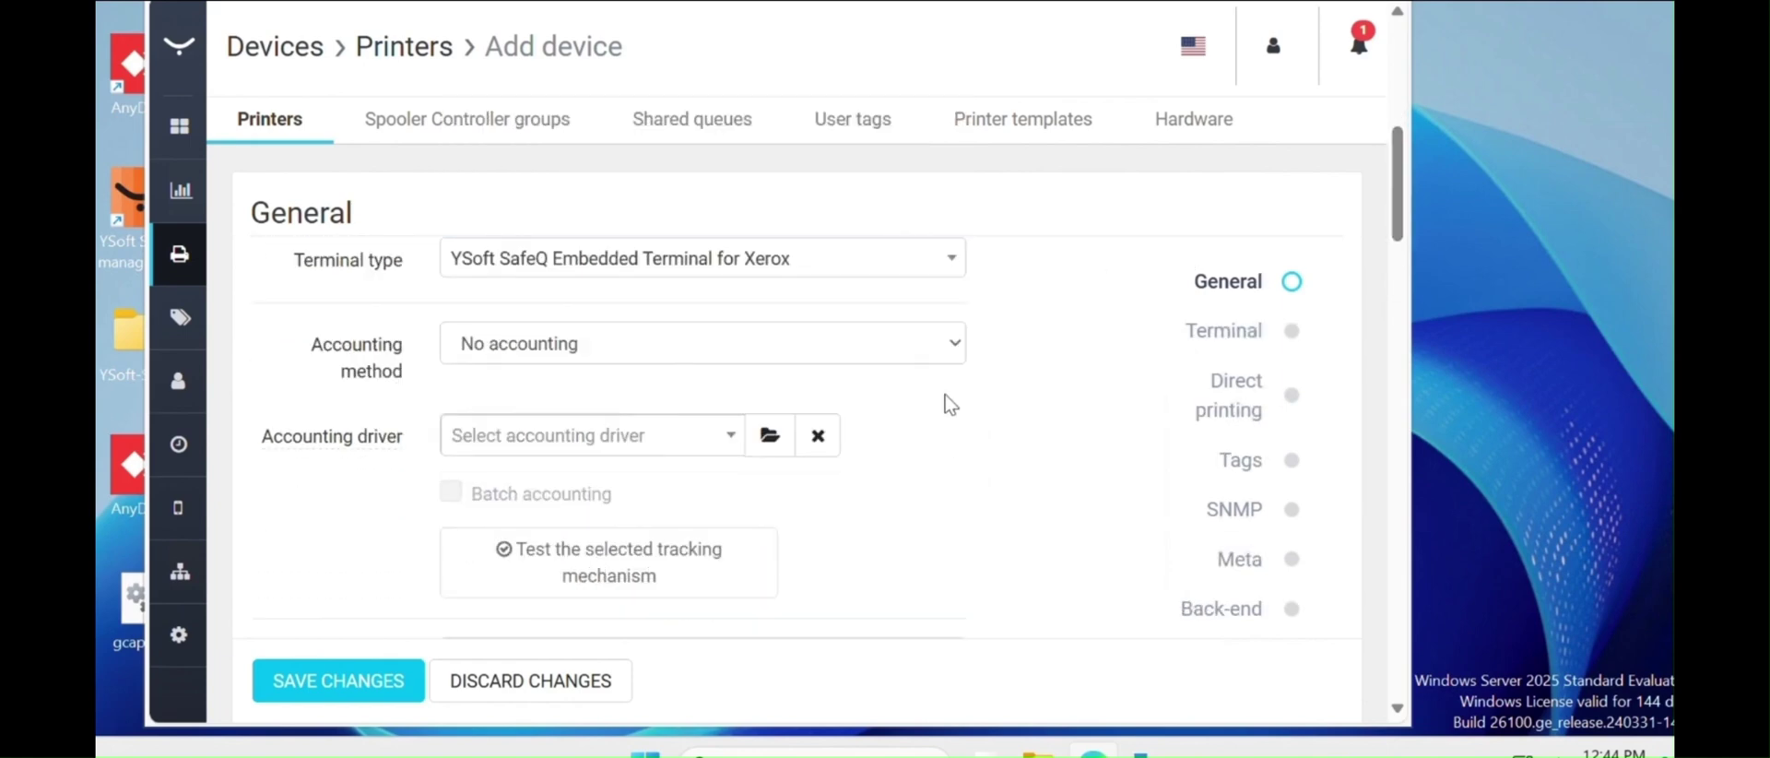
left_click(933, 343)
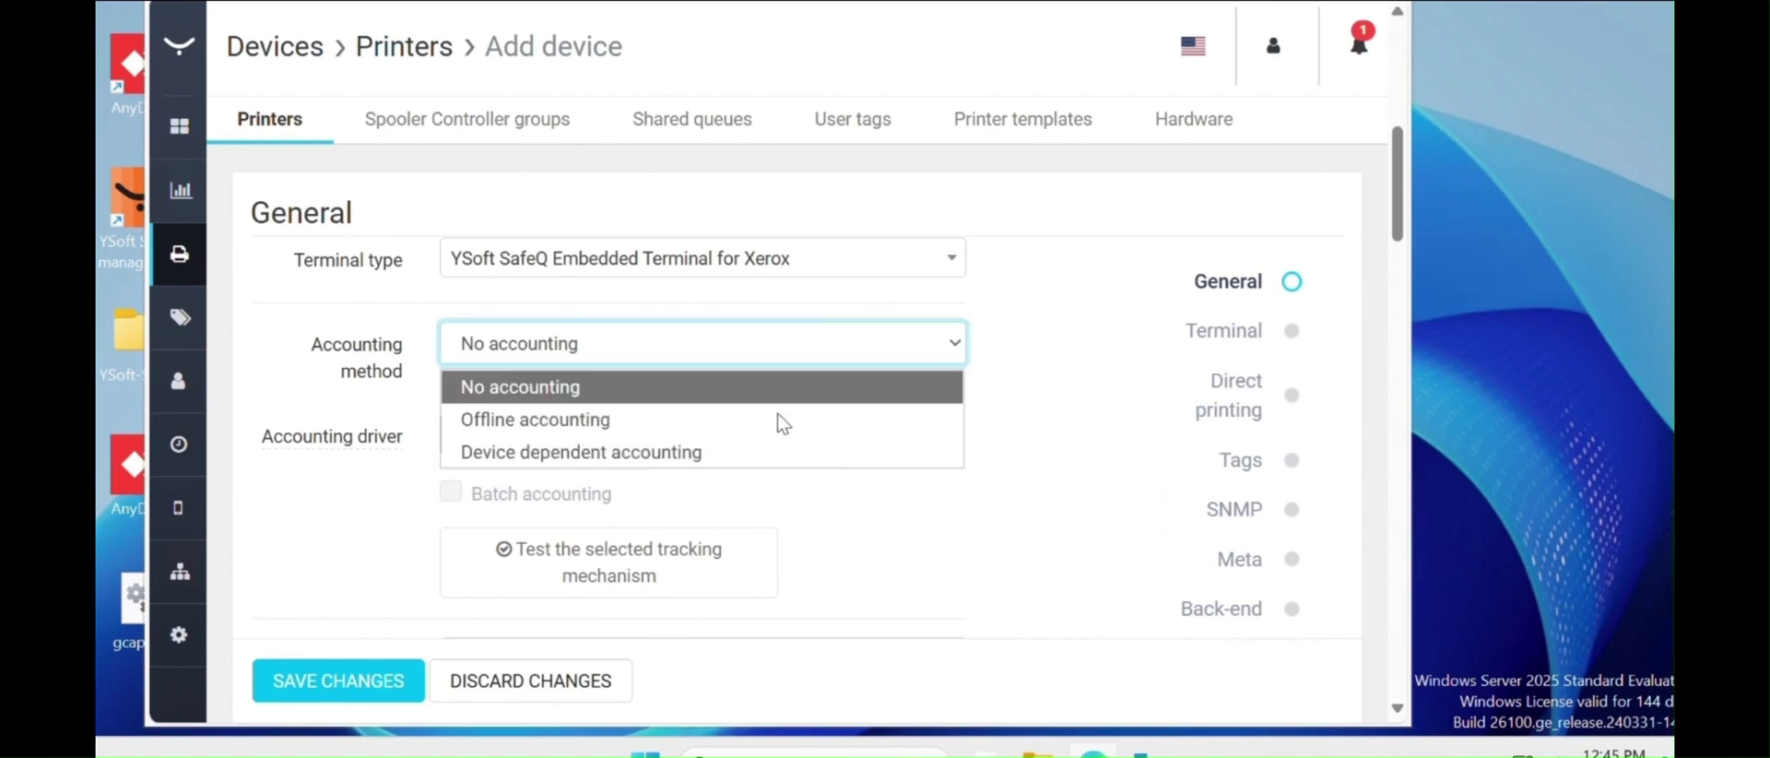
left_click(699, 452)
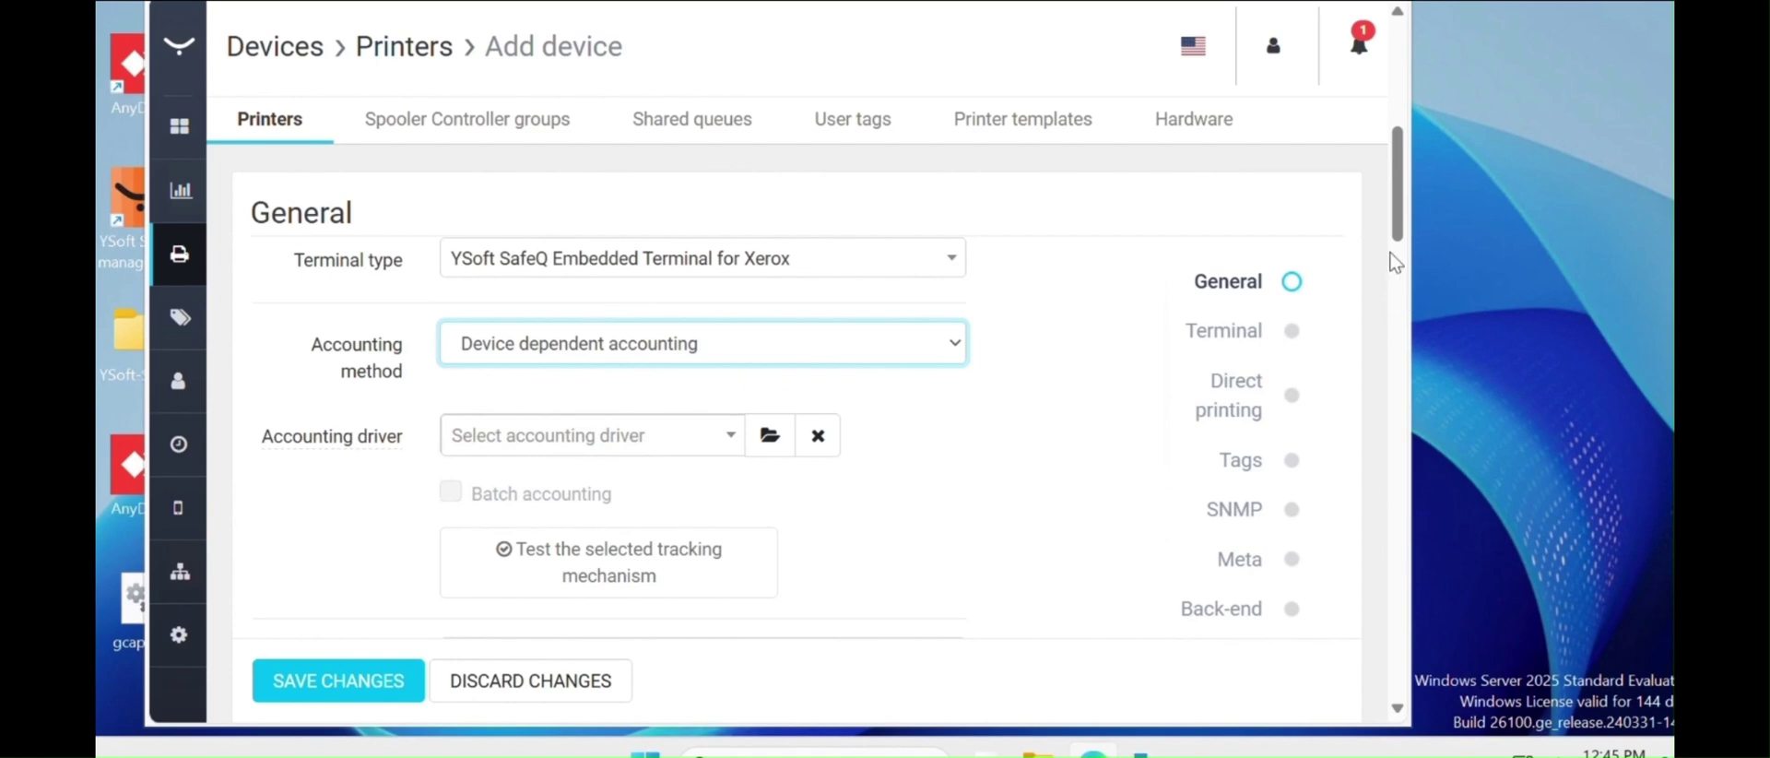
- Enter admin as the terminal admin username and fill in the admin password
left_click_drag(1399, 242, 1401, 254)
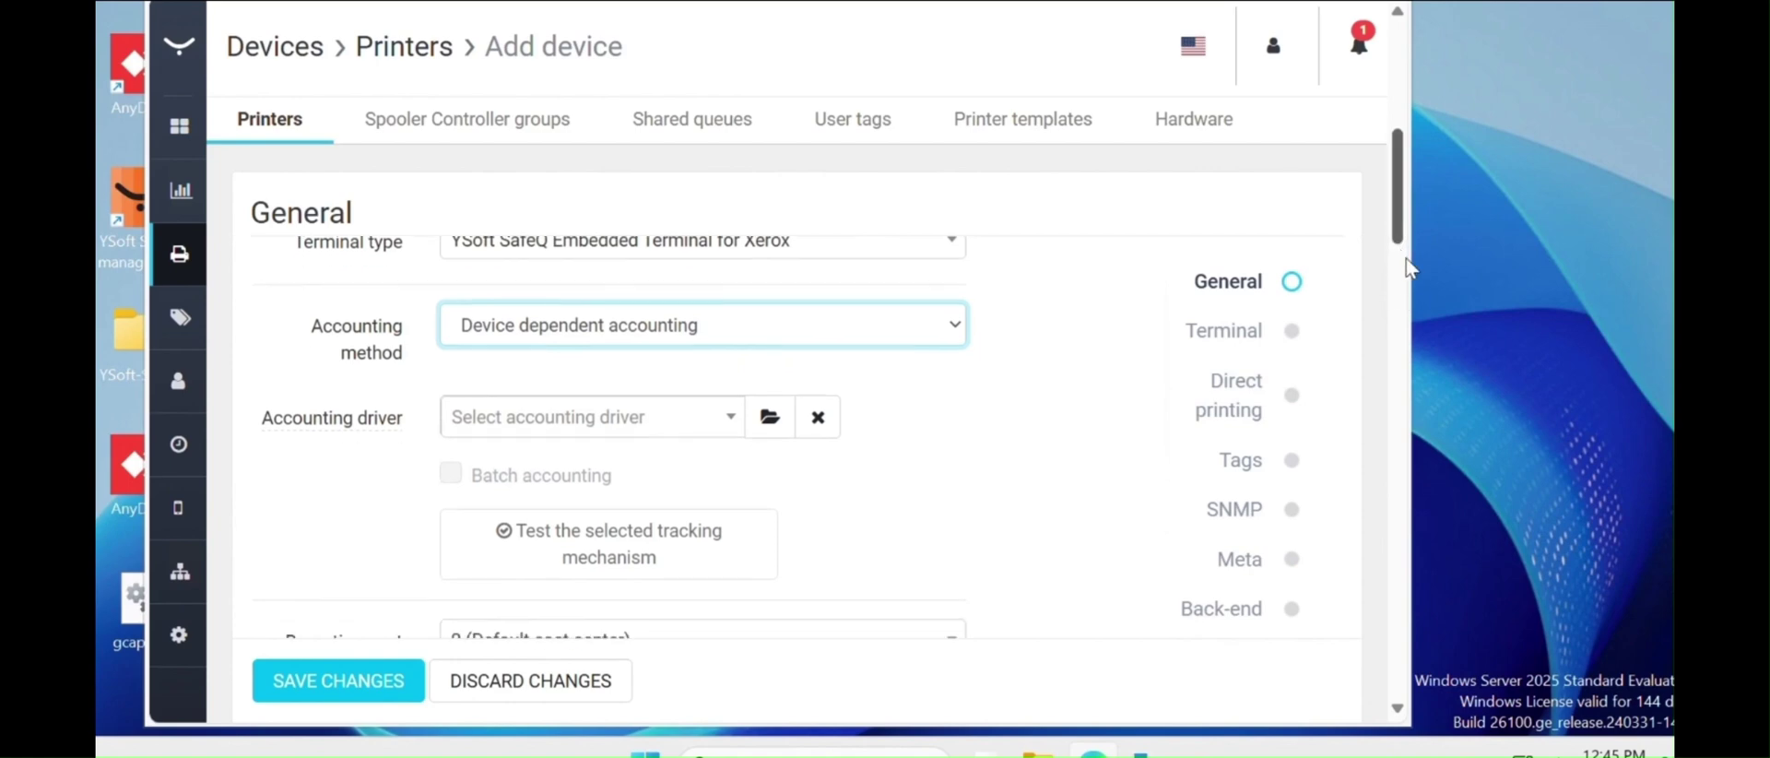
scroll(1408, 280, "down", 1)
scroll(1408, 279, "down", 2)
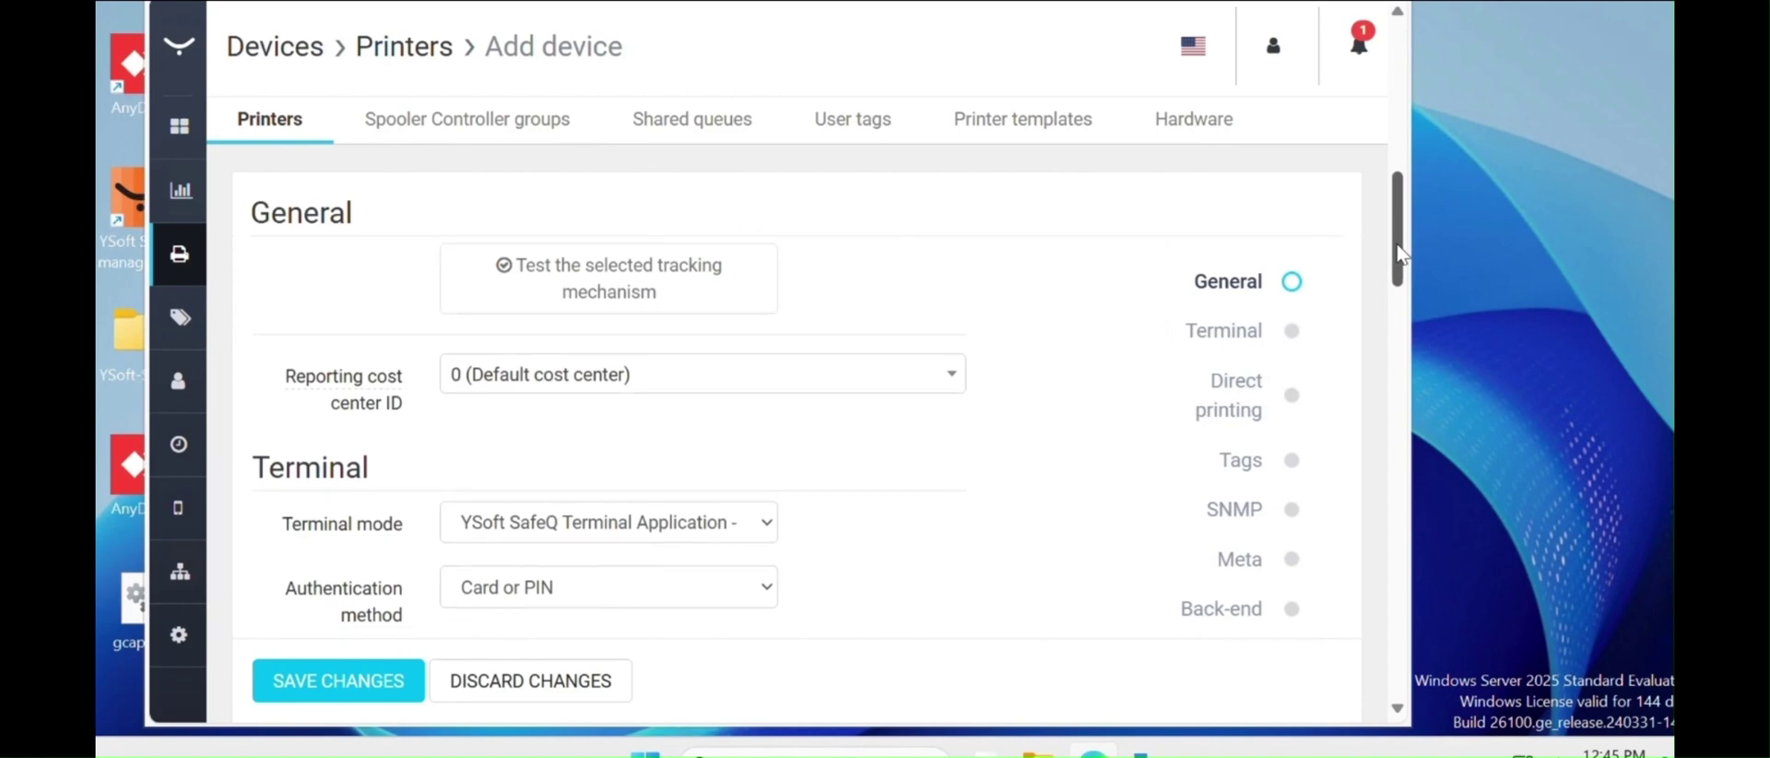
scroll(1410, 276, "down", 1)
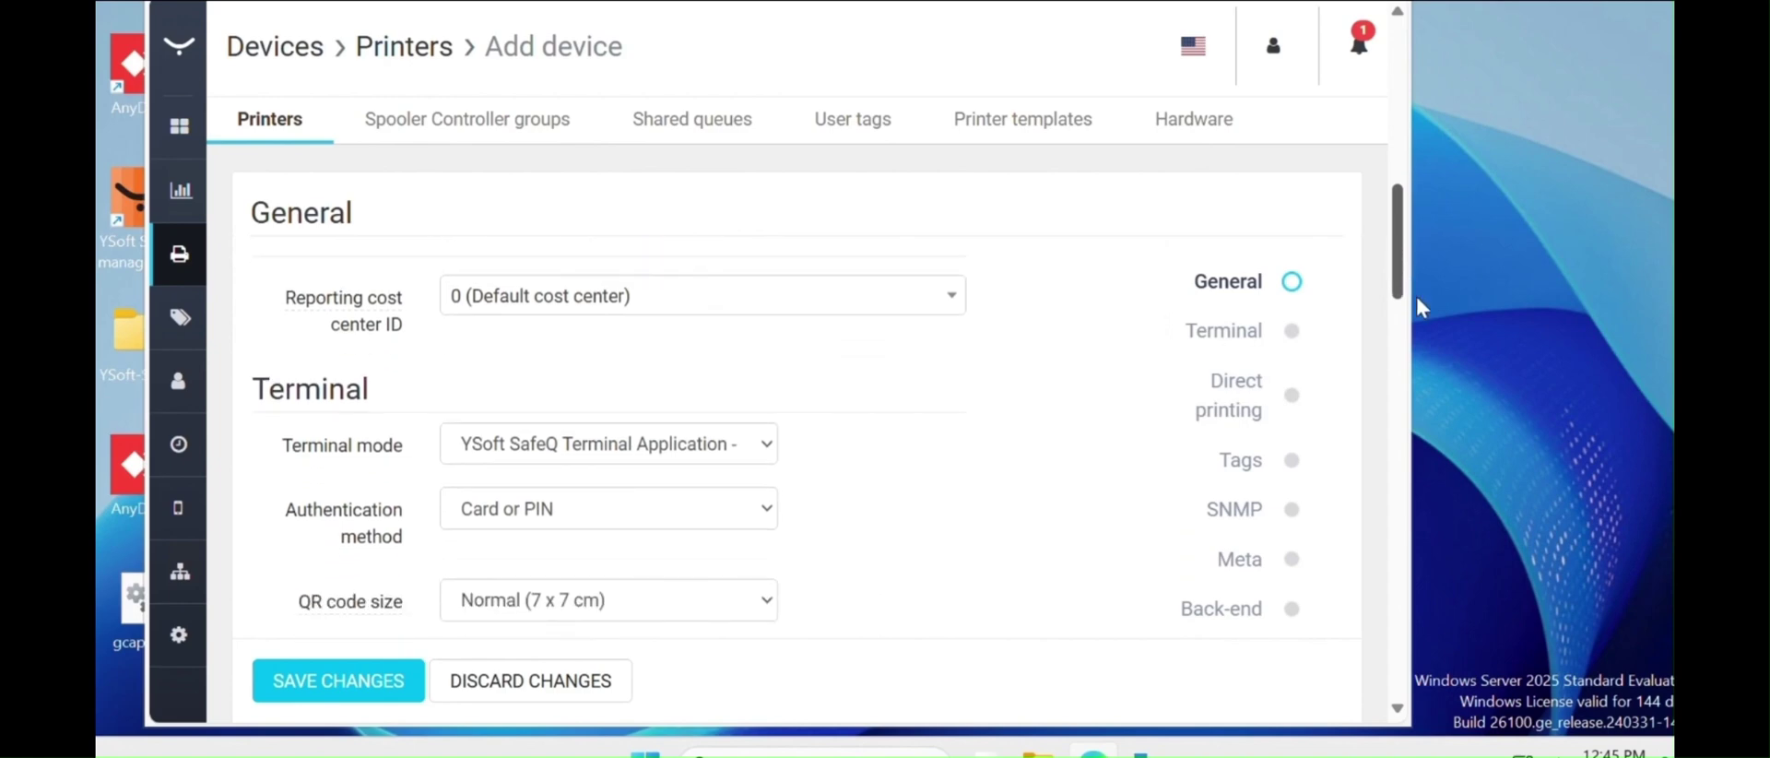
scroll(1411, 395, "down", 2)
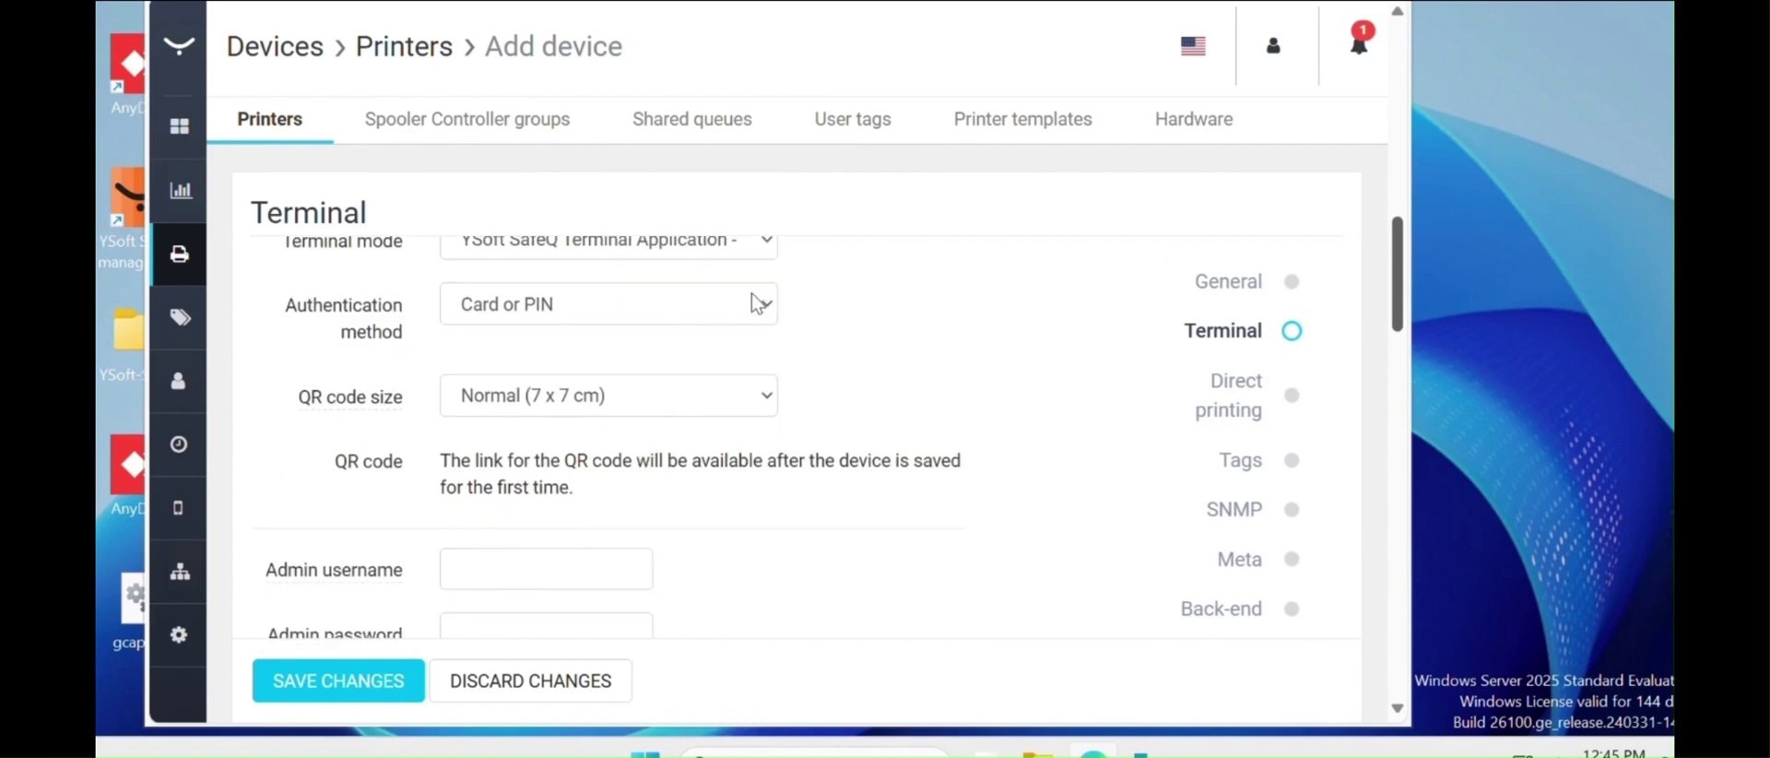
scroll(750, 300, "down", 6)
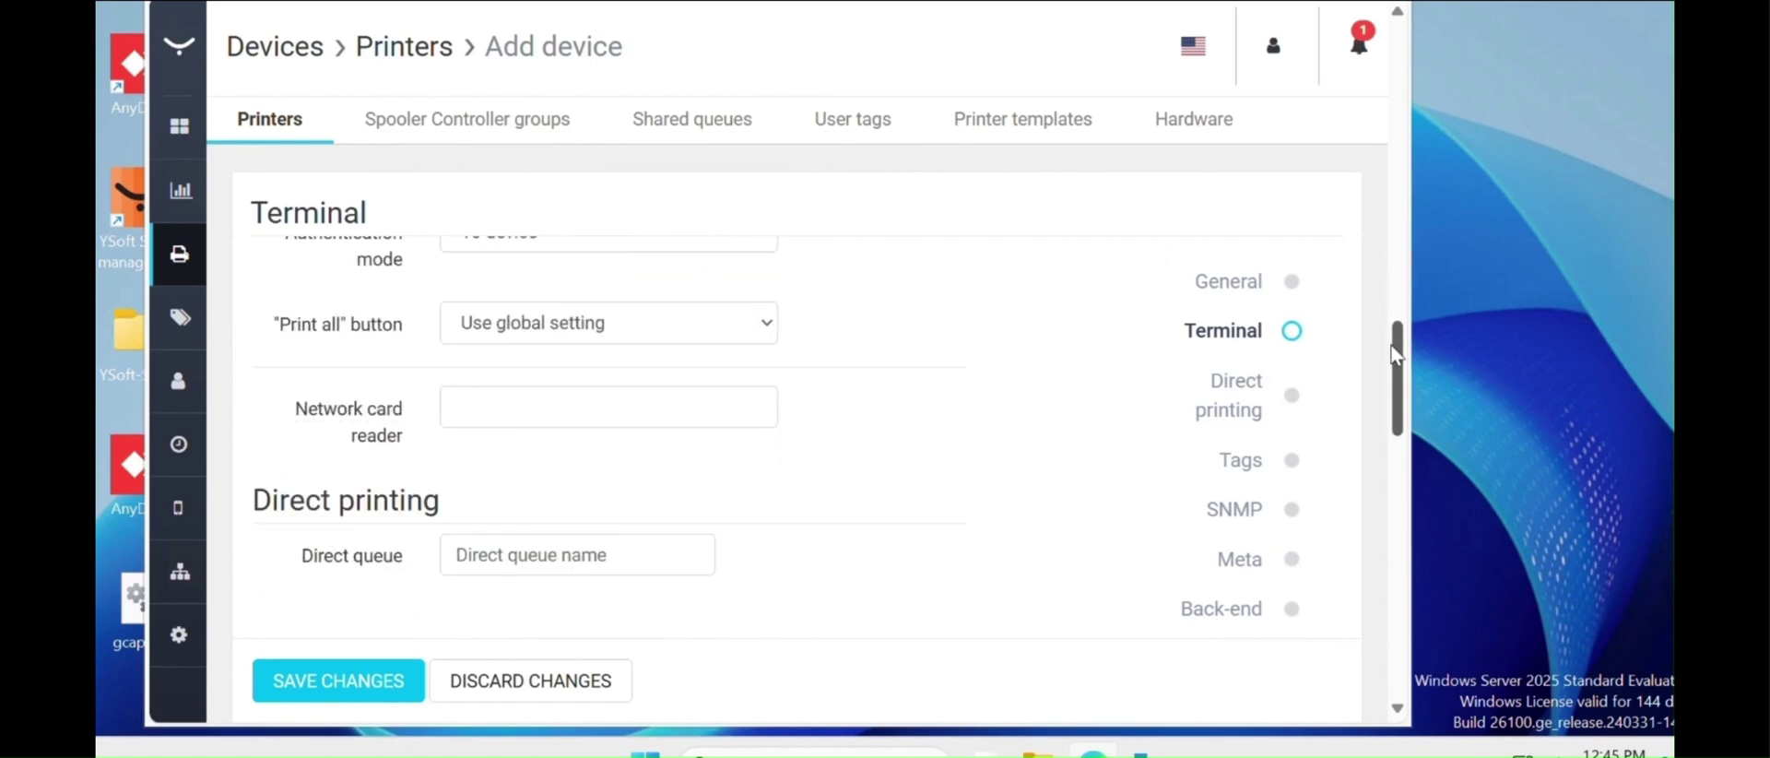
scroll(1383, 325, "up", 4)
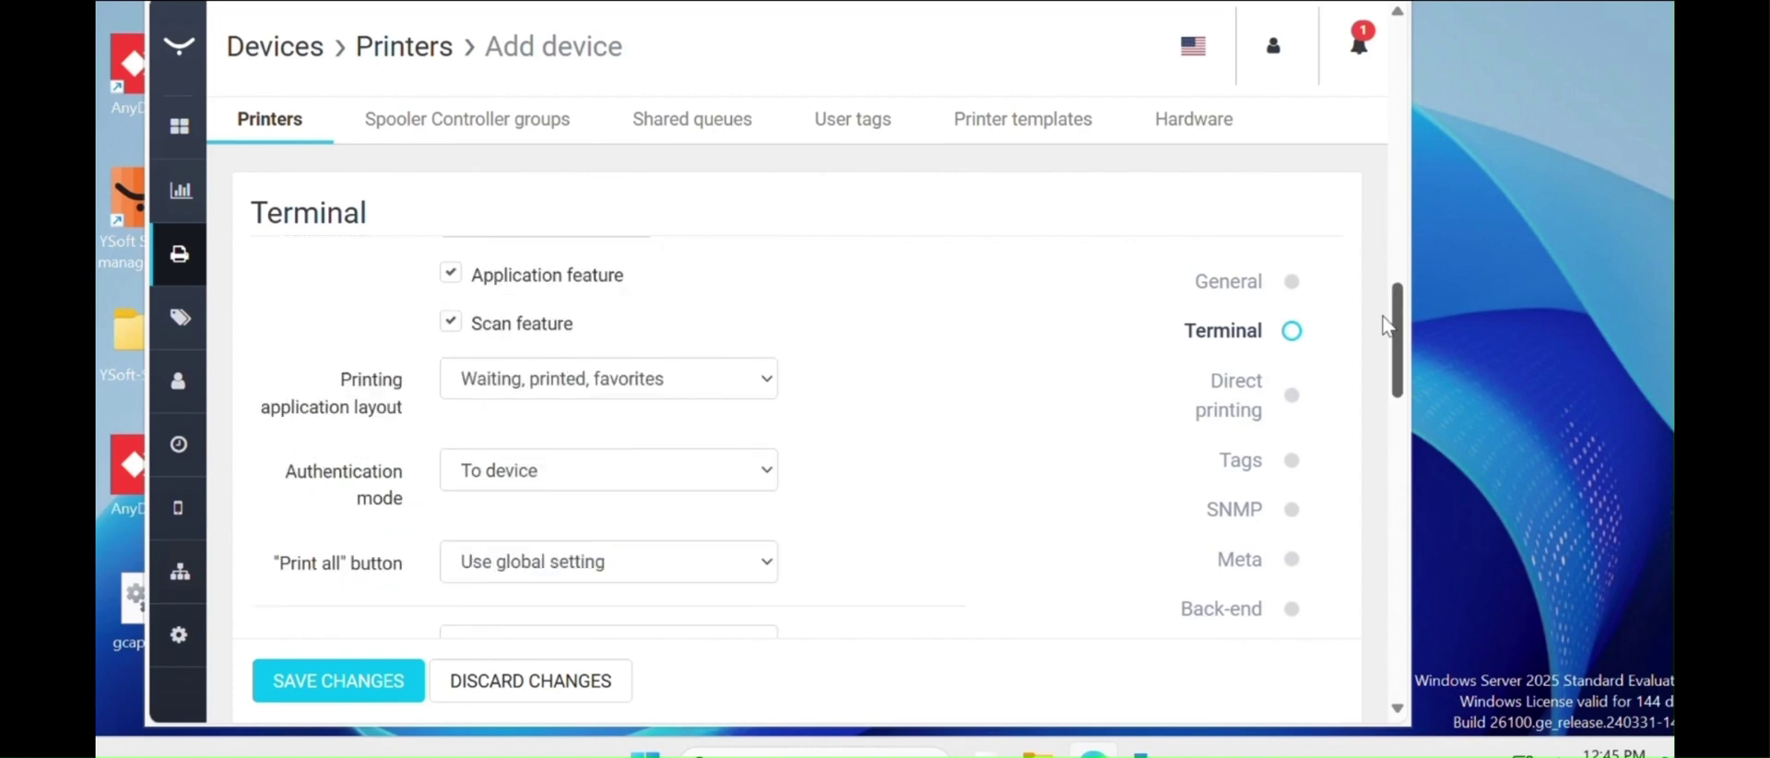
scroll(1397, 314, "down", 2)
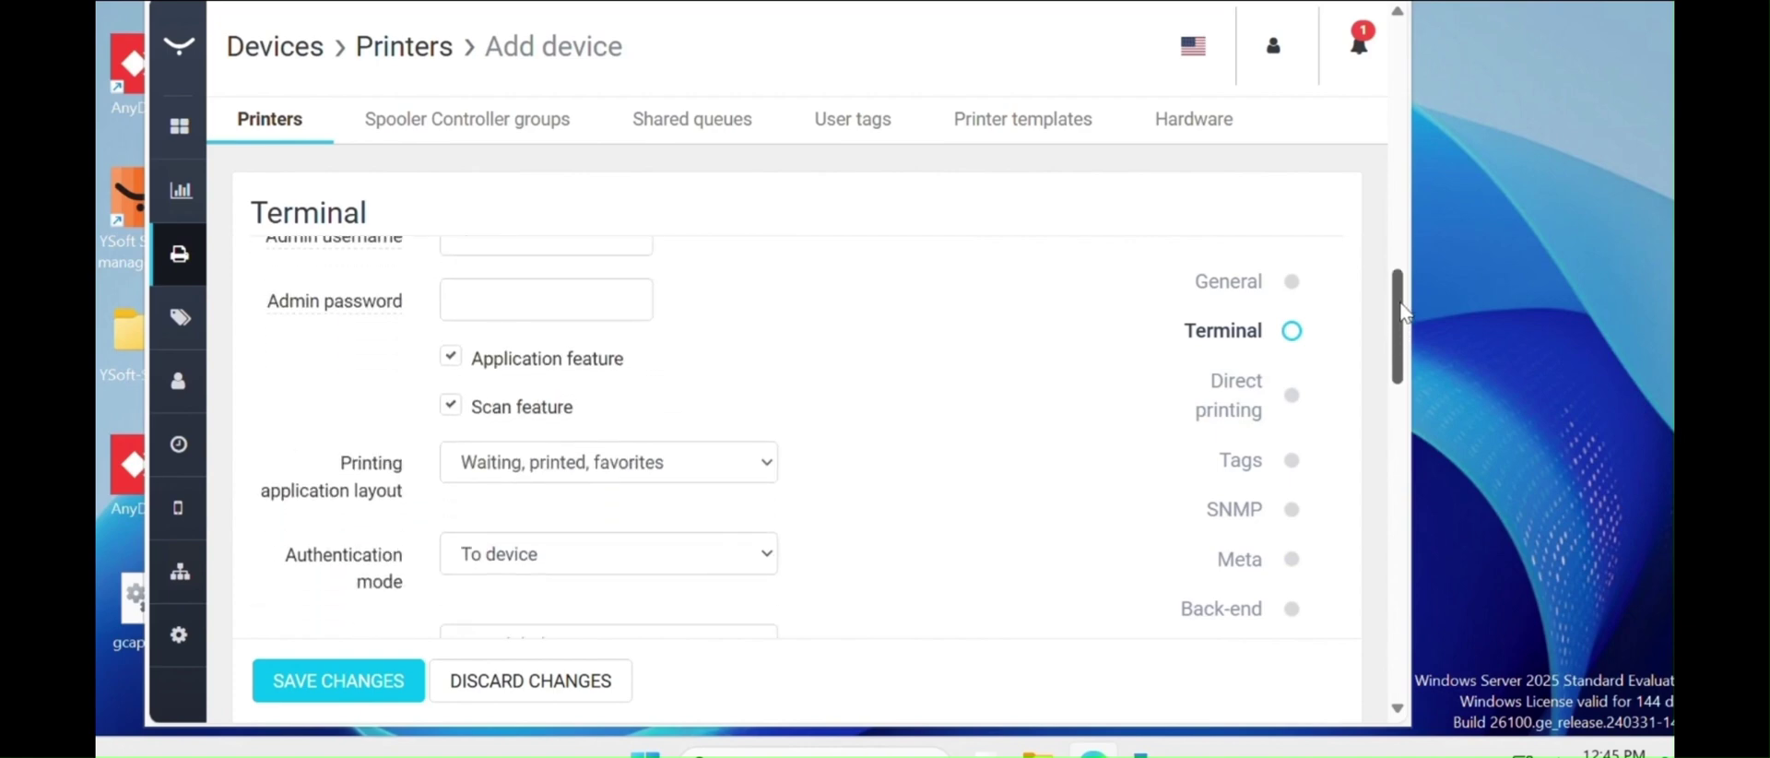
scroll(1402, 232, "up", 4)
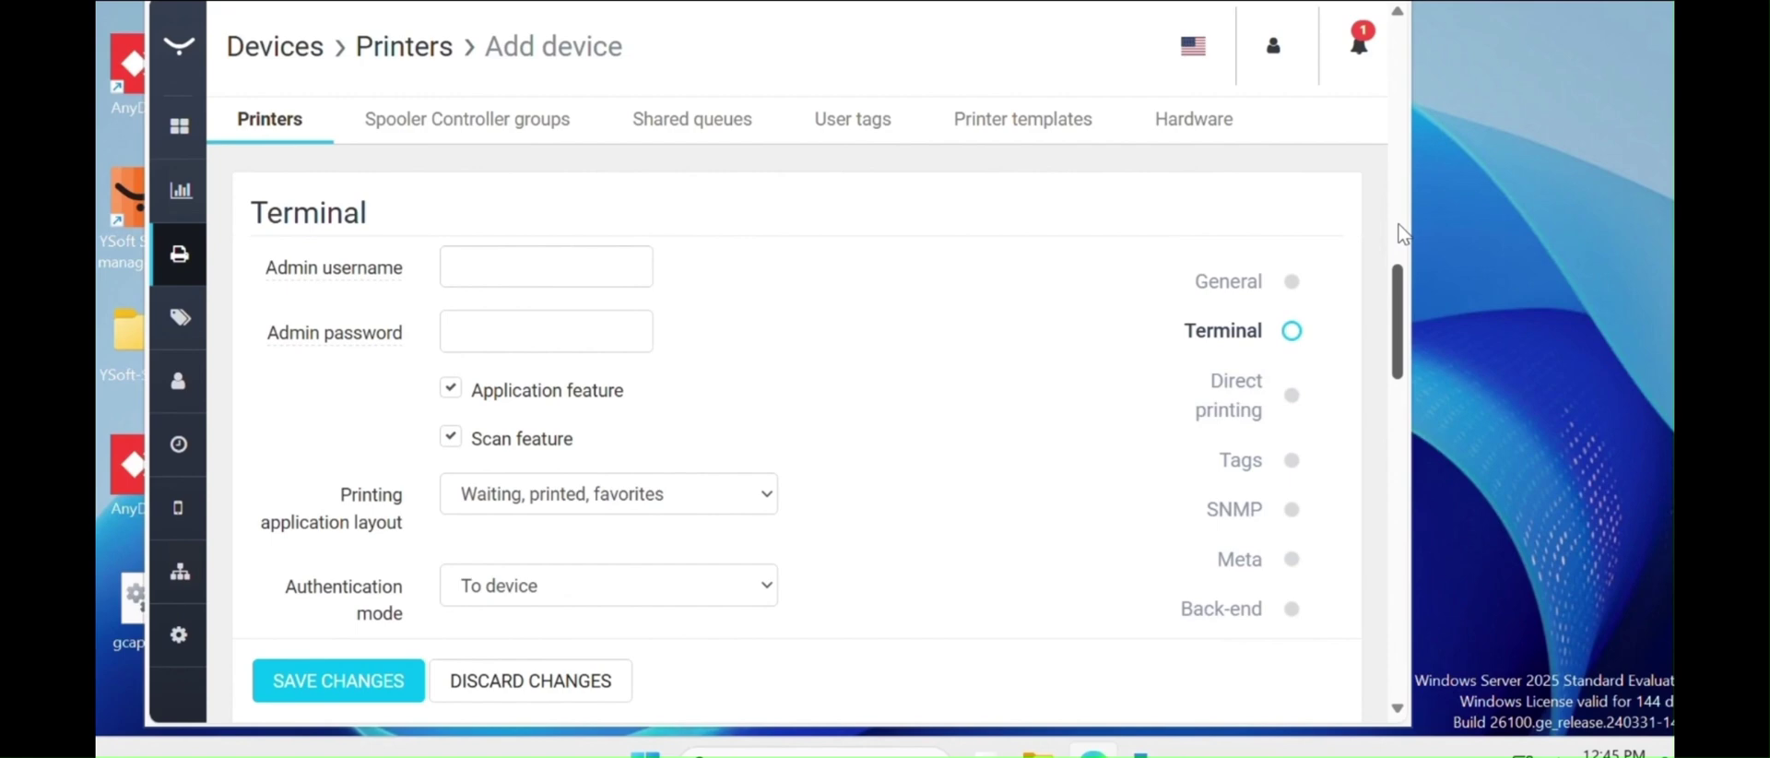
scroll(1400, 245, "down", 1)
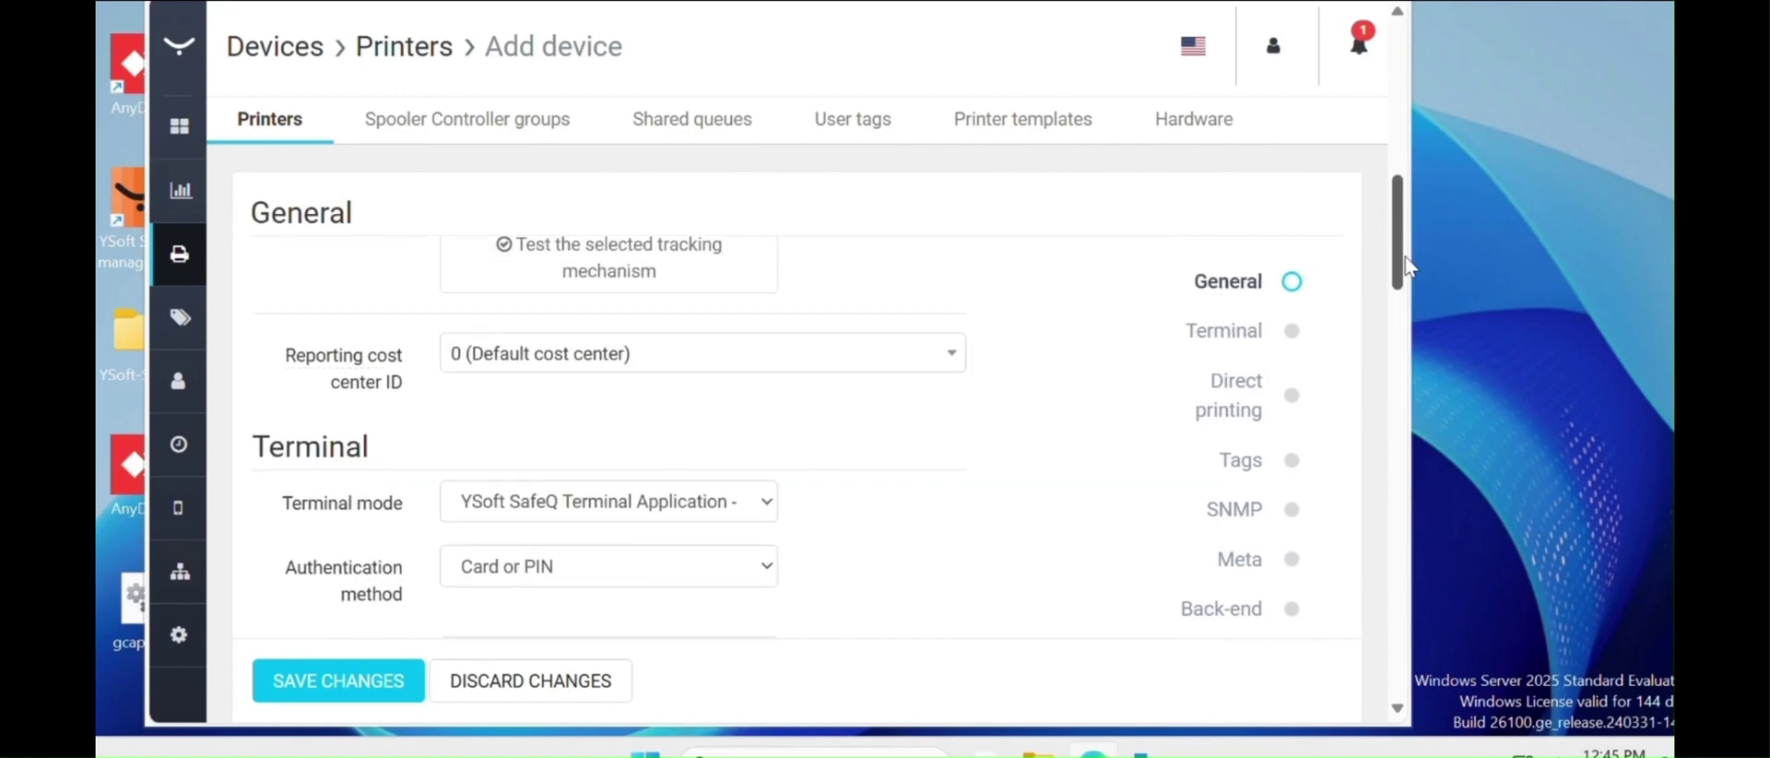
scroll(1411, 291, "down", 1)
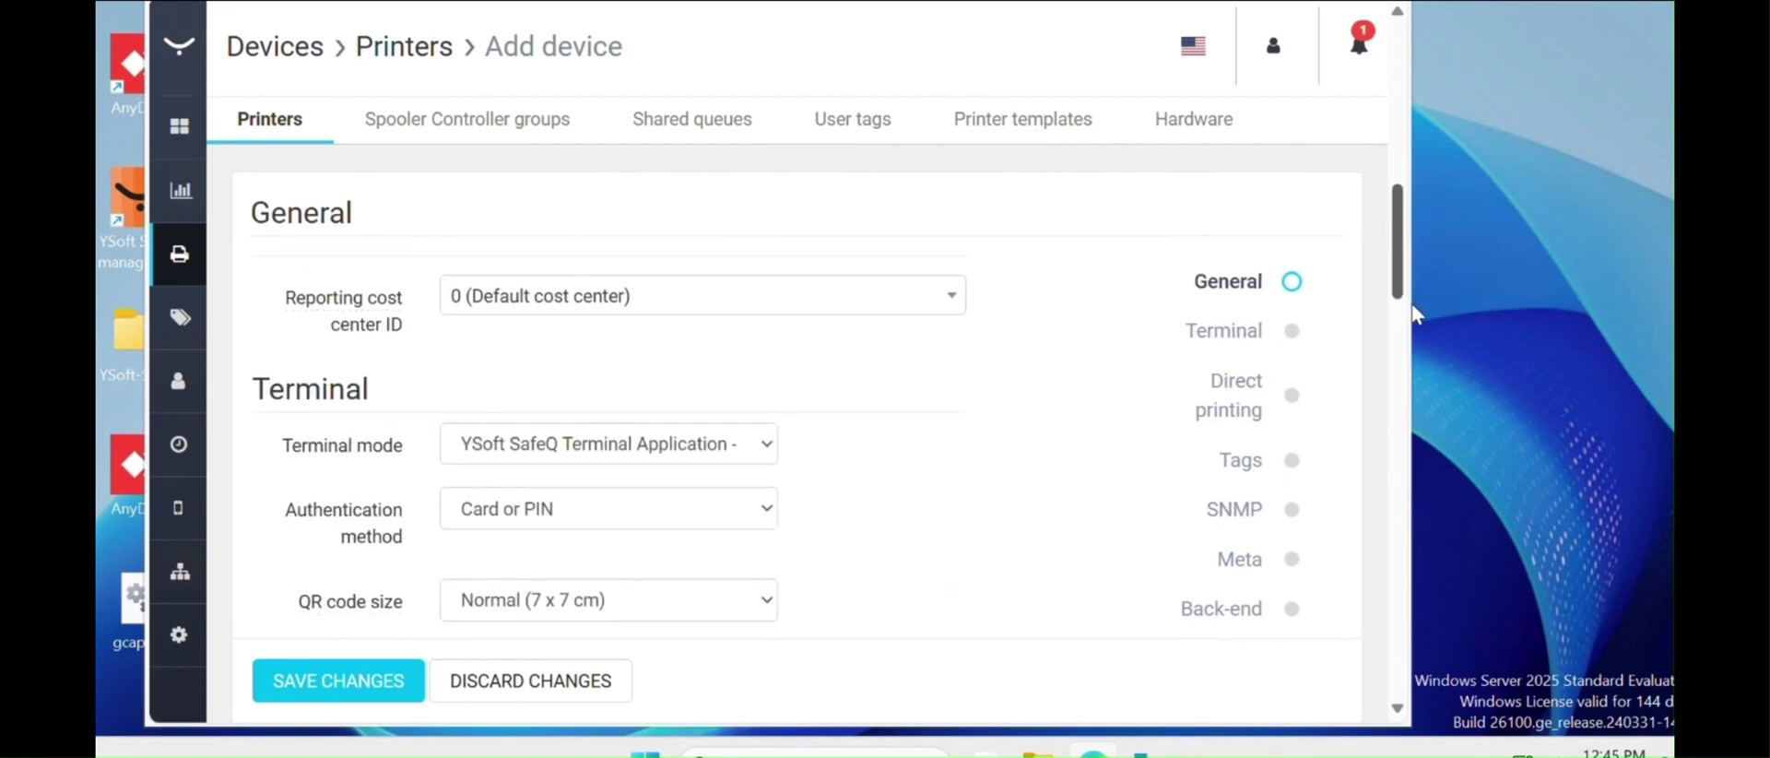
scroll(1402, 295, "down", 3)
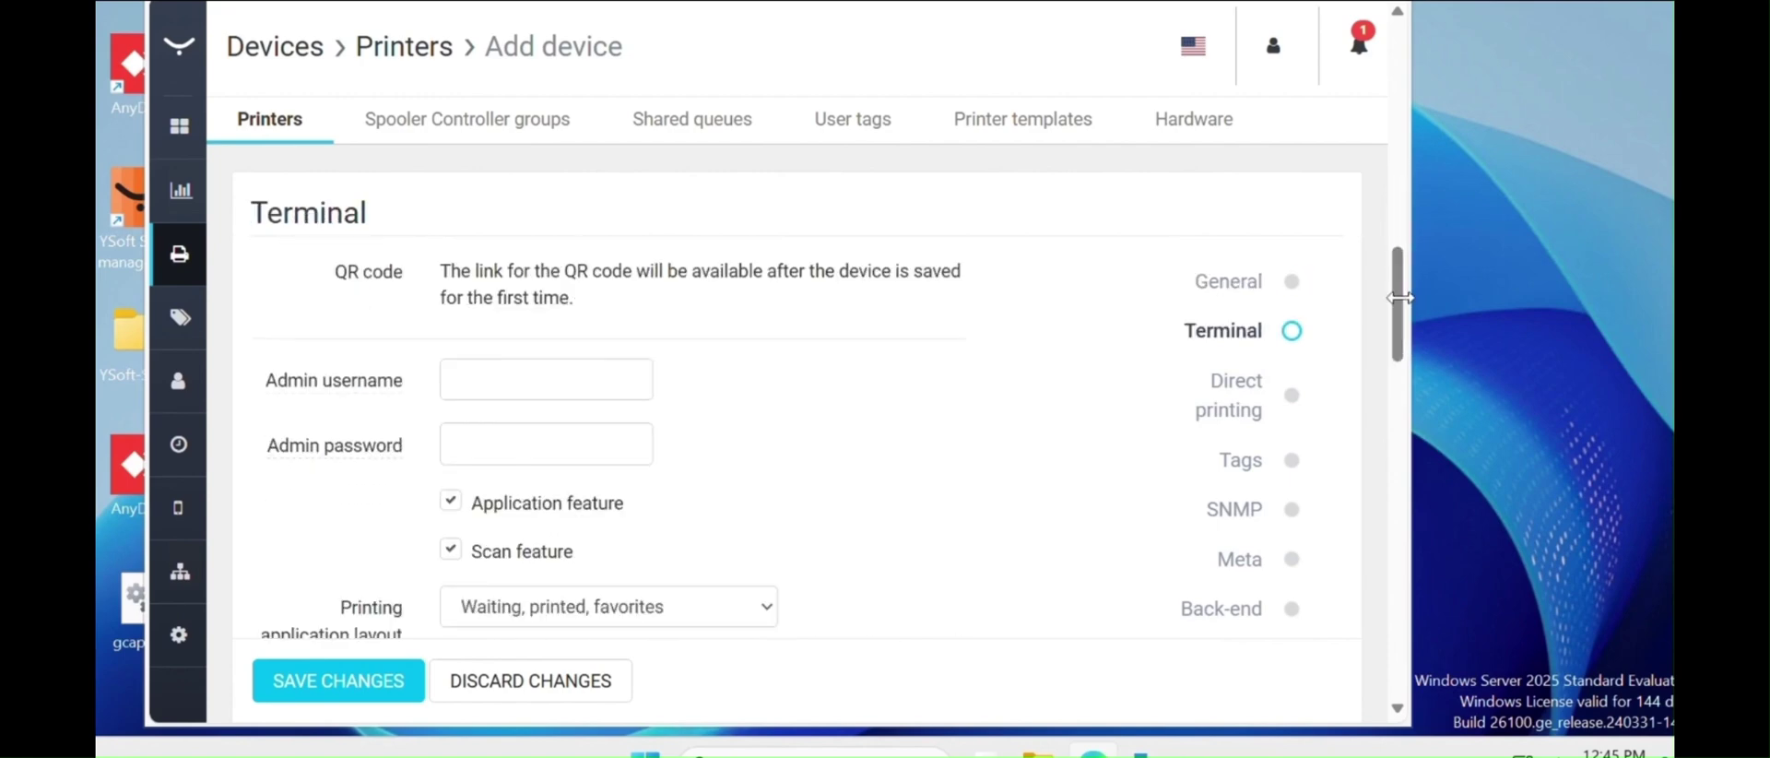
left_click(462, 377)
type("admin")
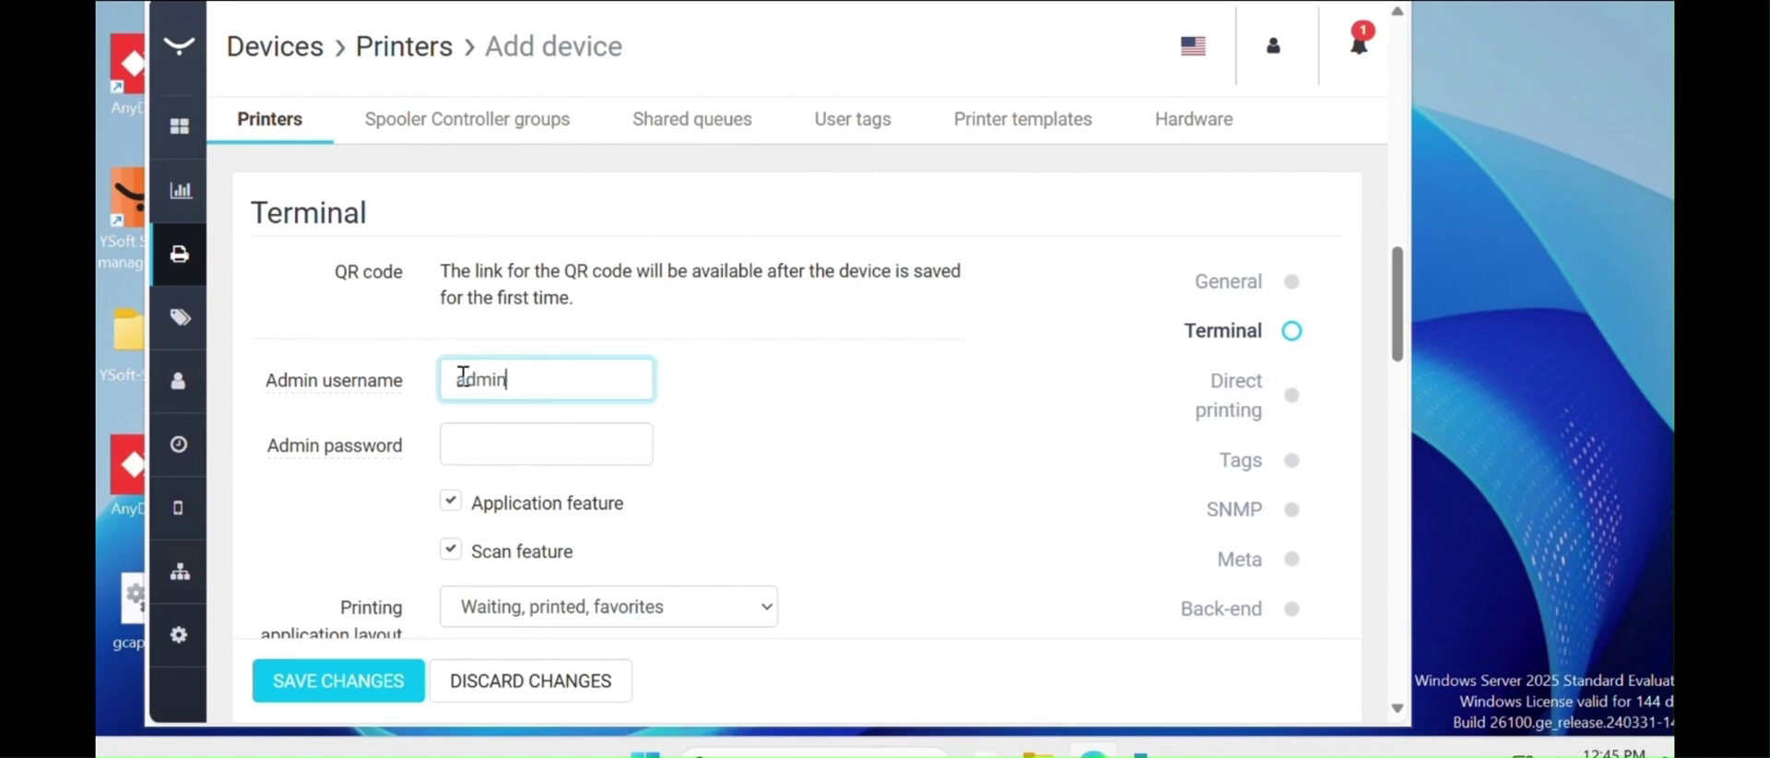
key("Tab")
type("a")
key("BackSpace")
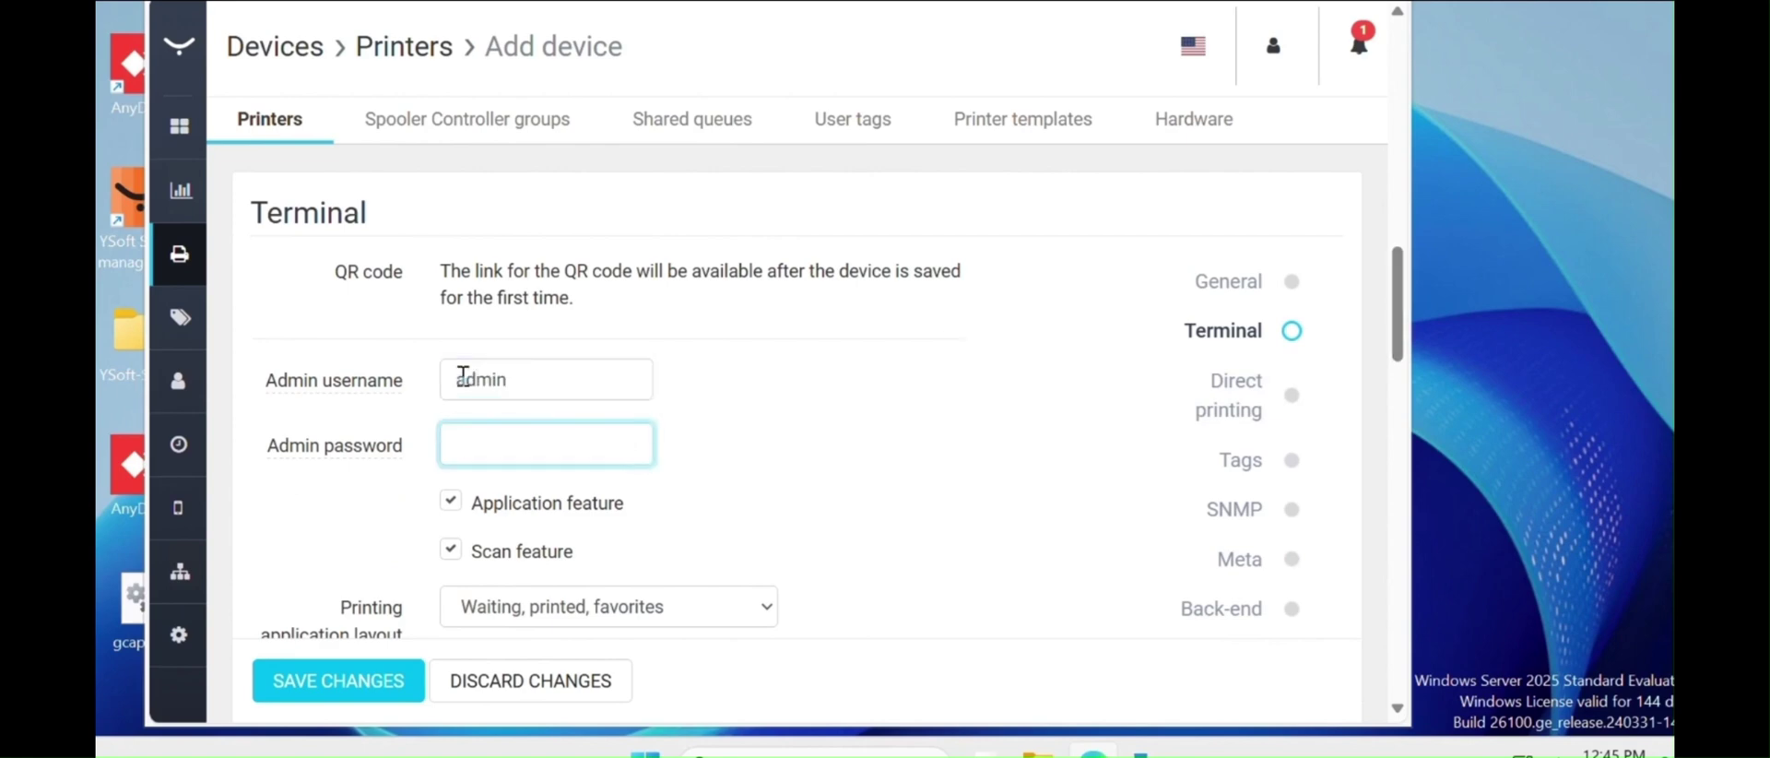
type("adm")
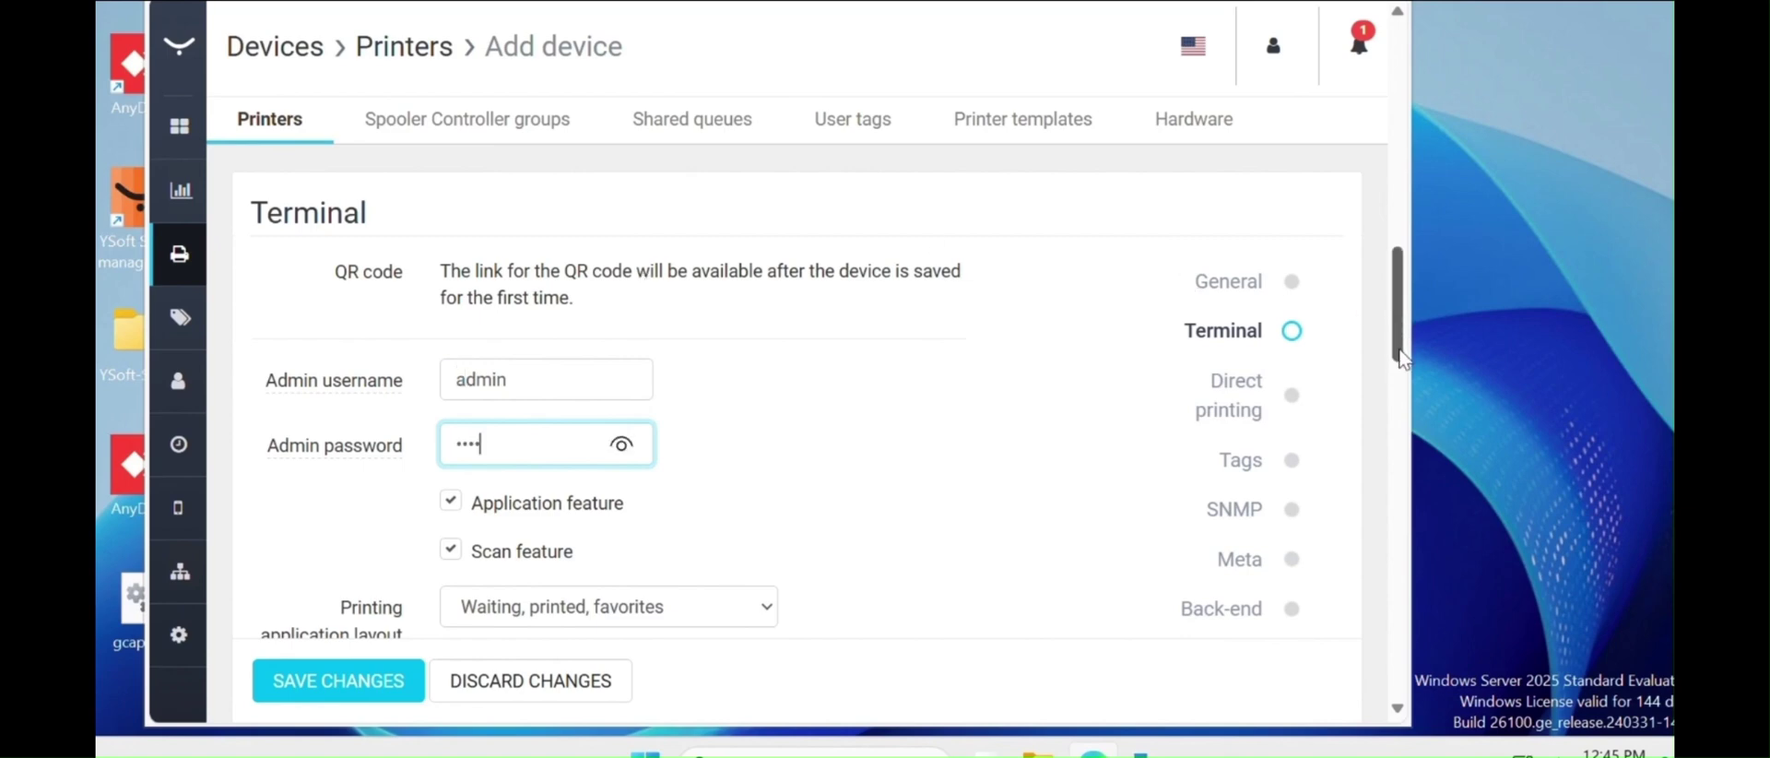
scroll(1399, 395, "down", 2)
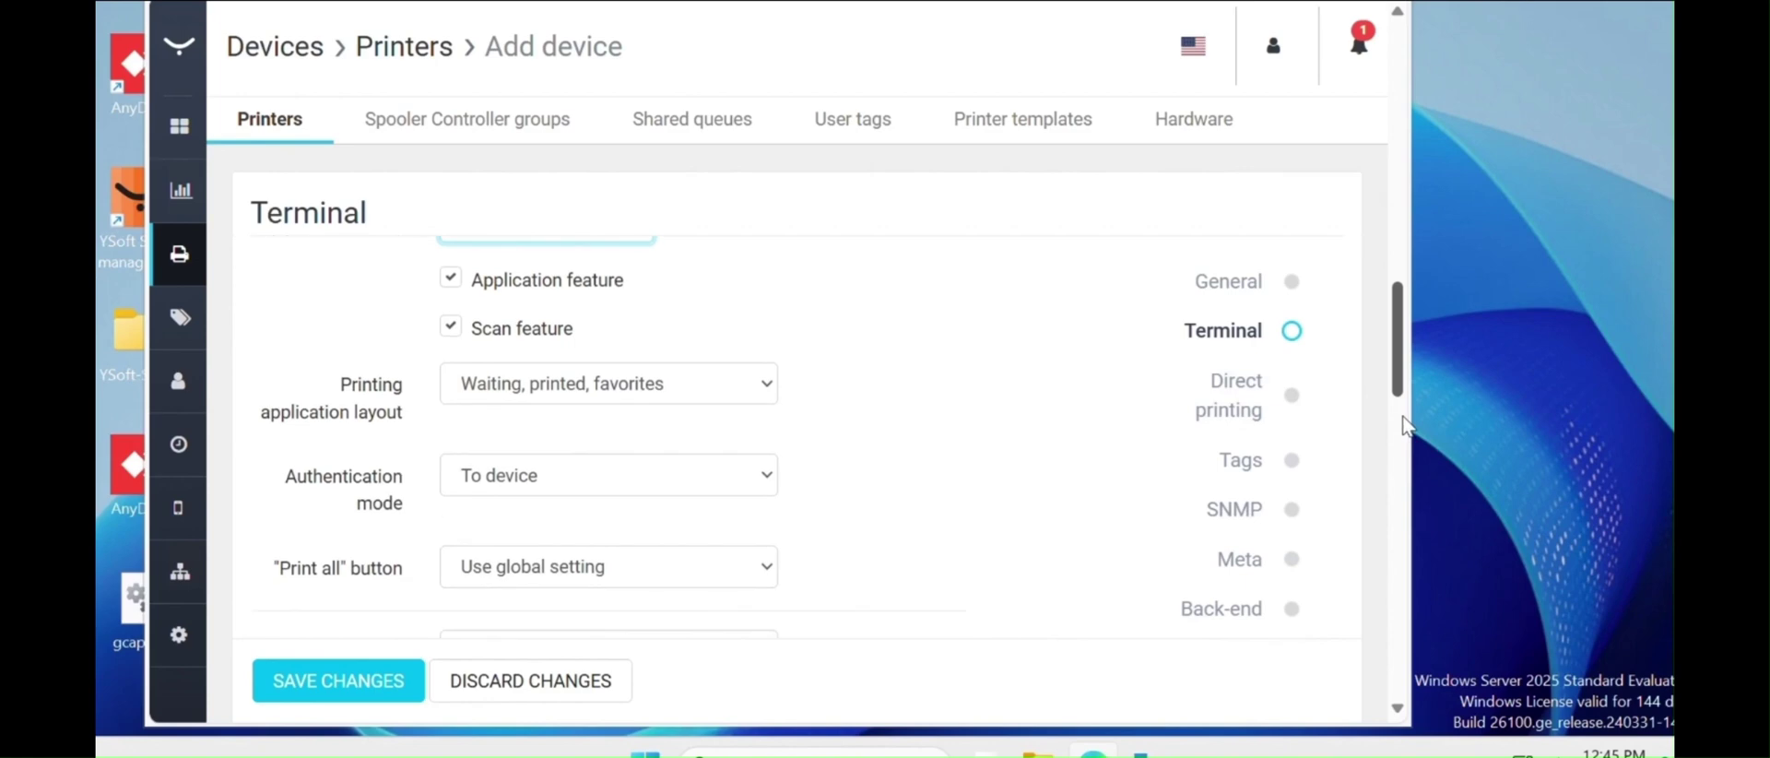
scroll(1407, 501, "down", 3)
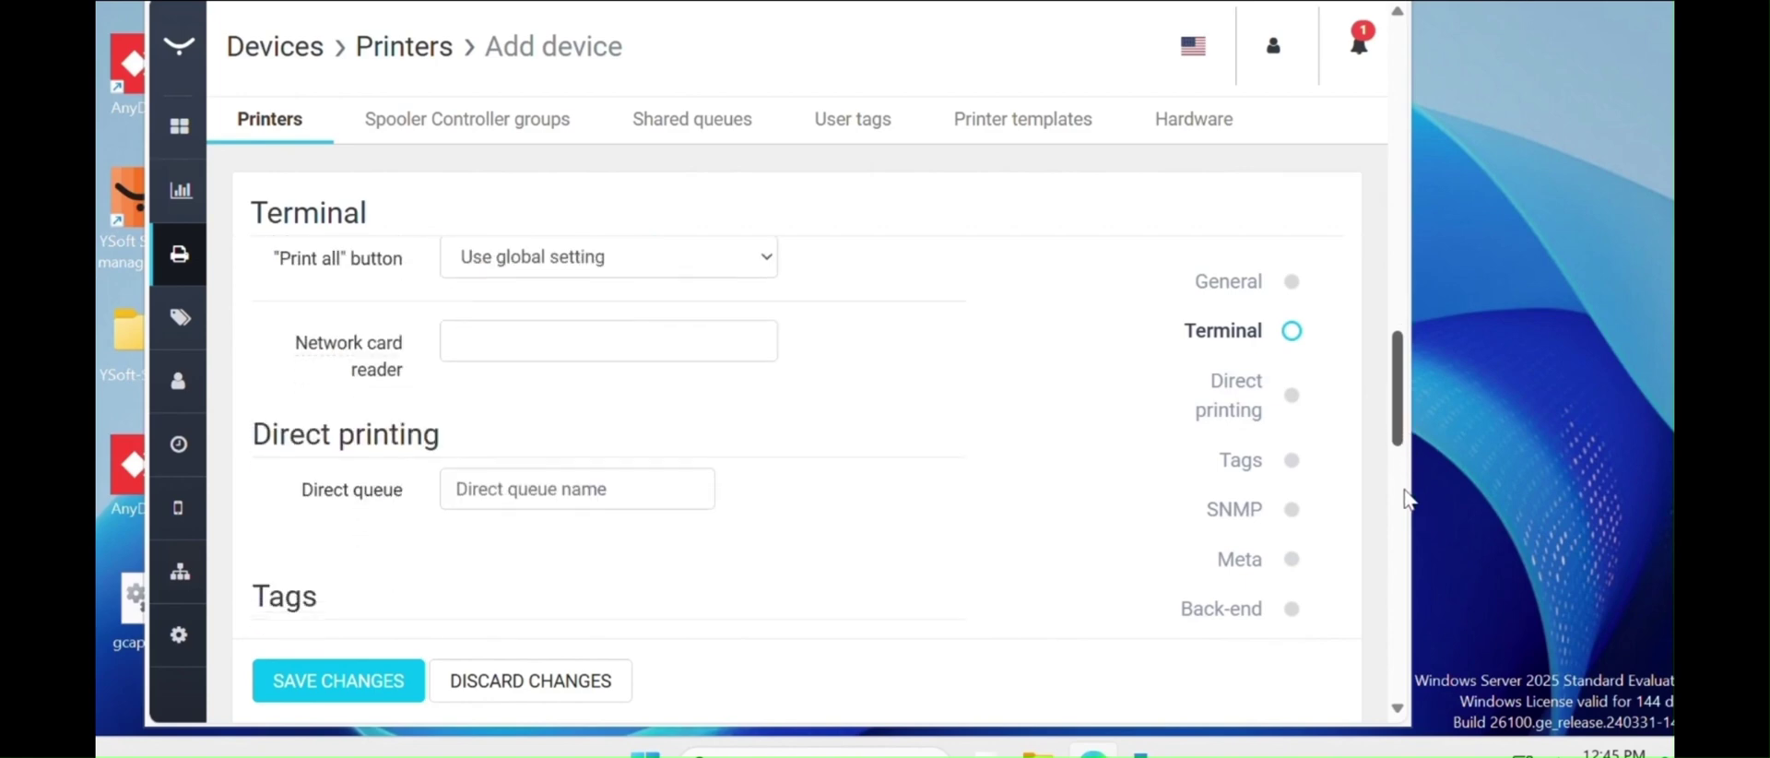
scroll(1405, 499, "down", 1)
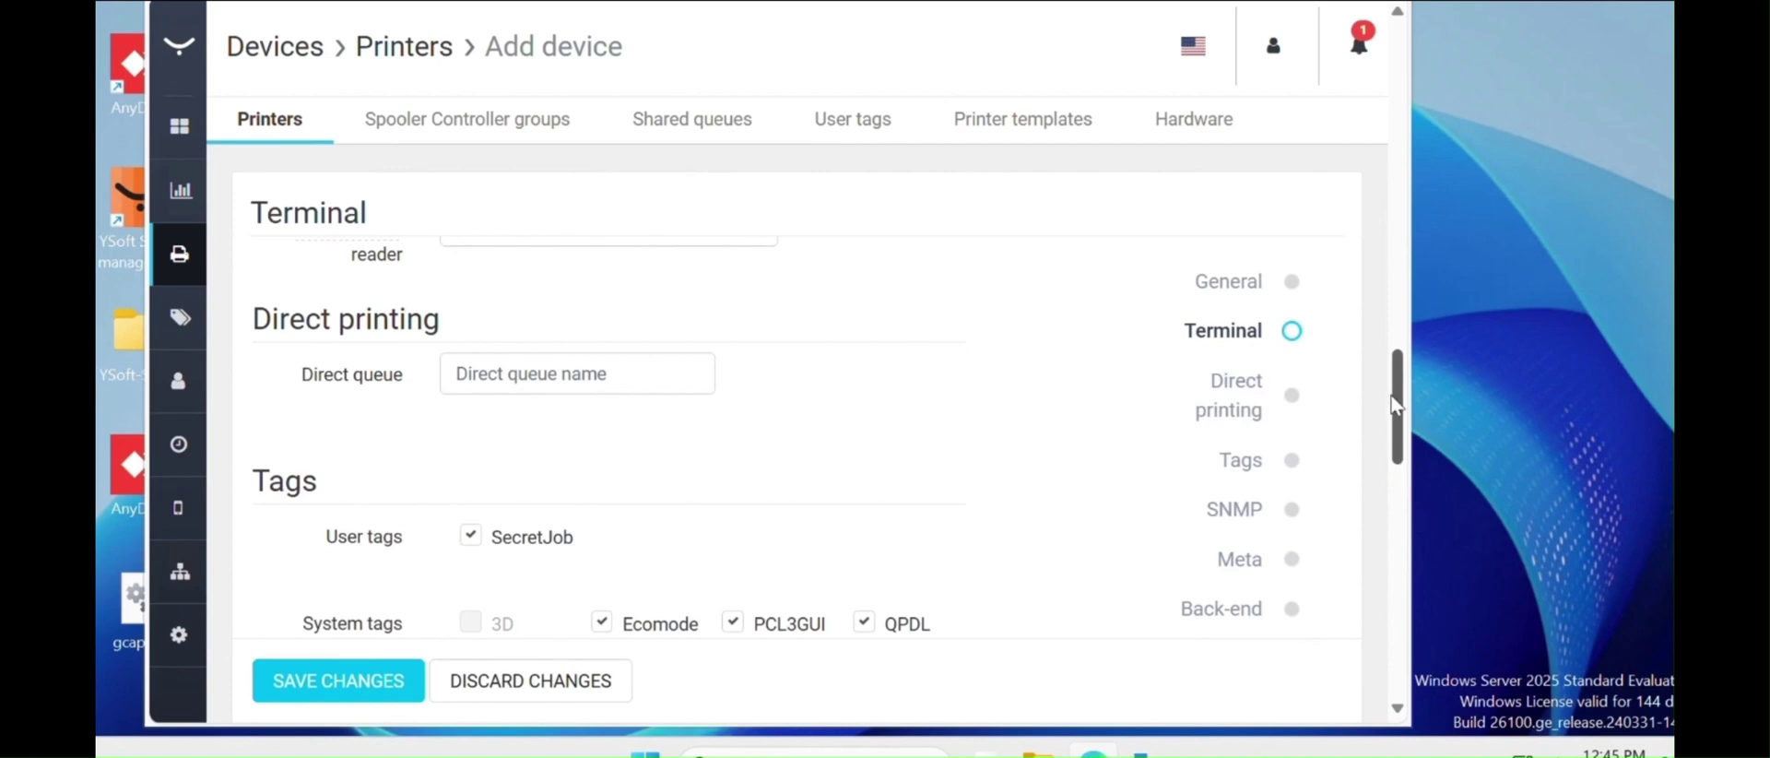
scroll(1396, 406, "down", 4)
scroll(1396, 406, "up", 5)
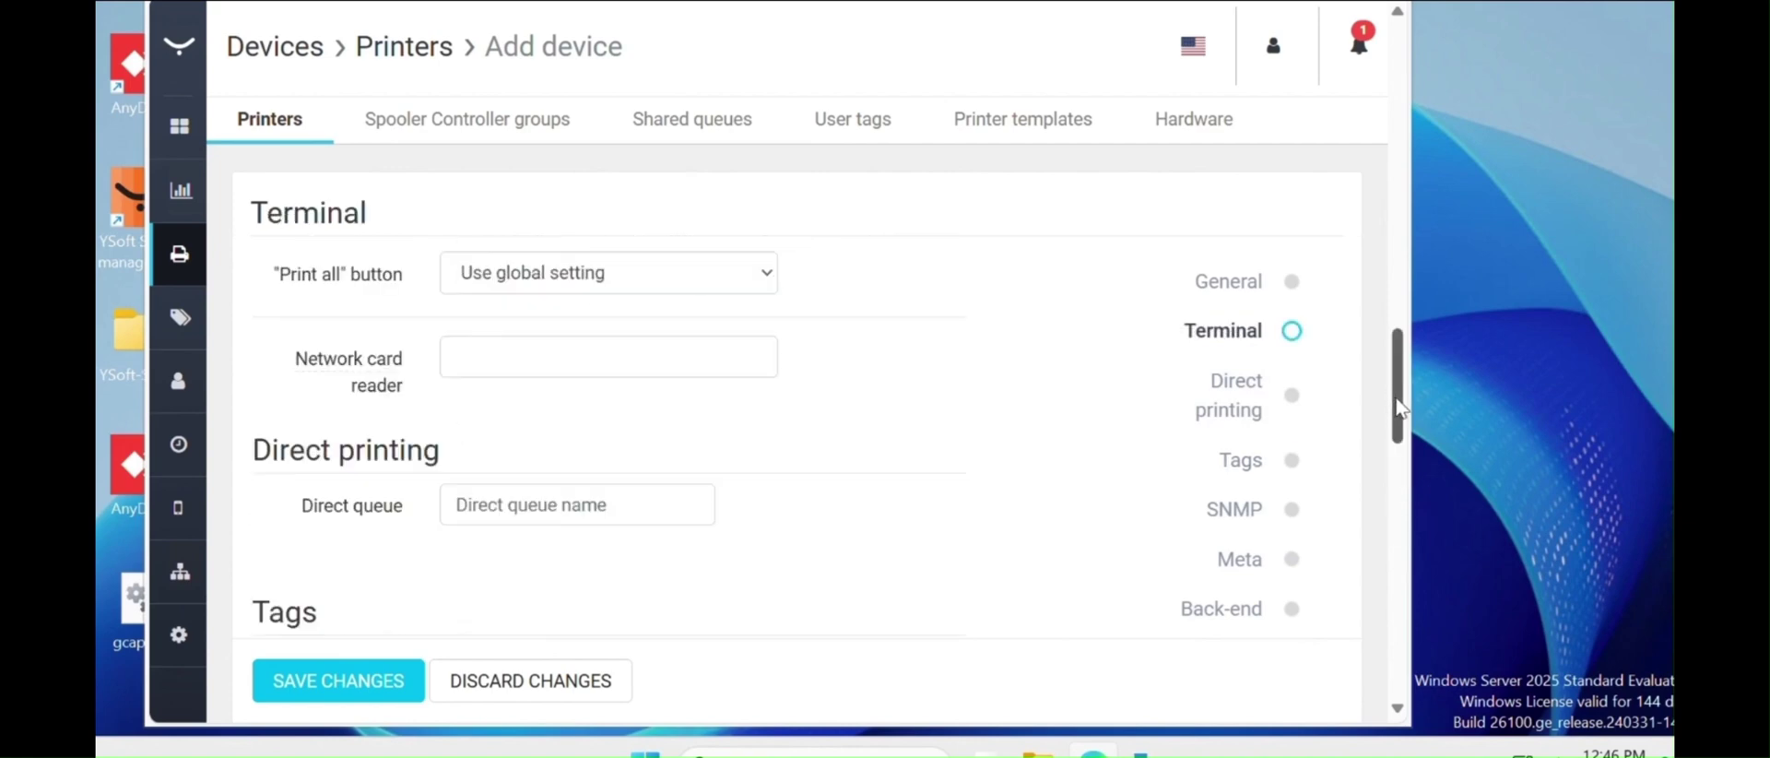
scroll(1397, 433, "down", 1)
scroll(540, 489, "down", 1)
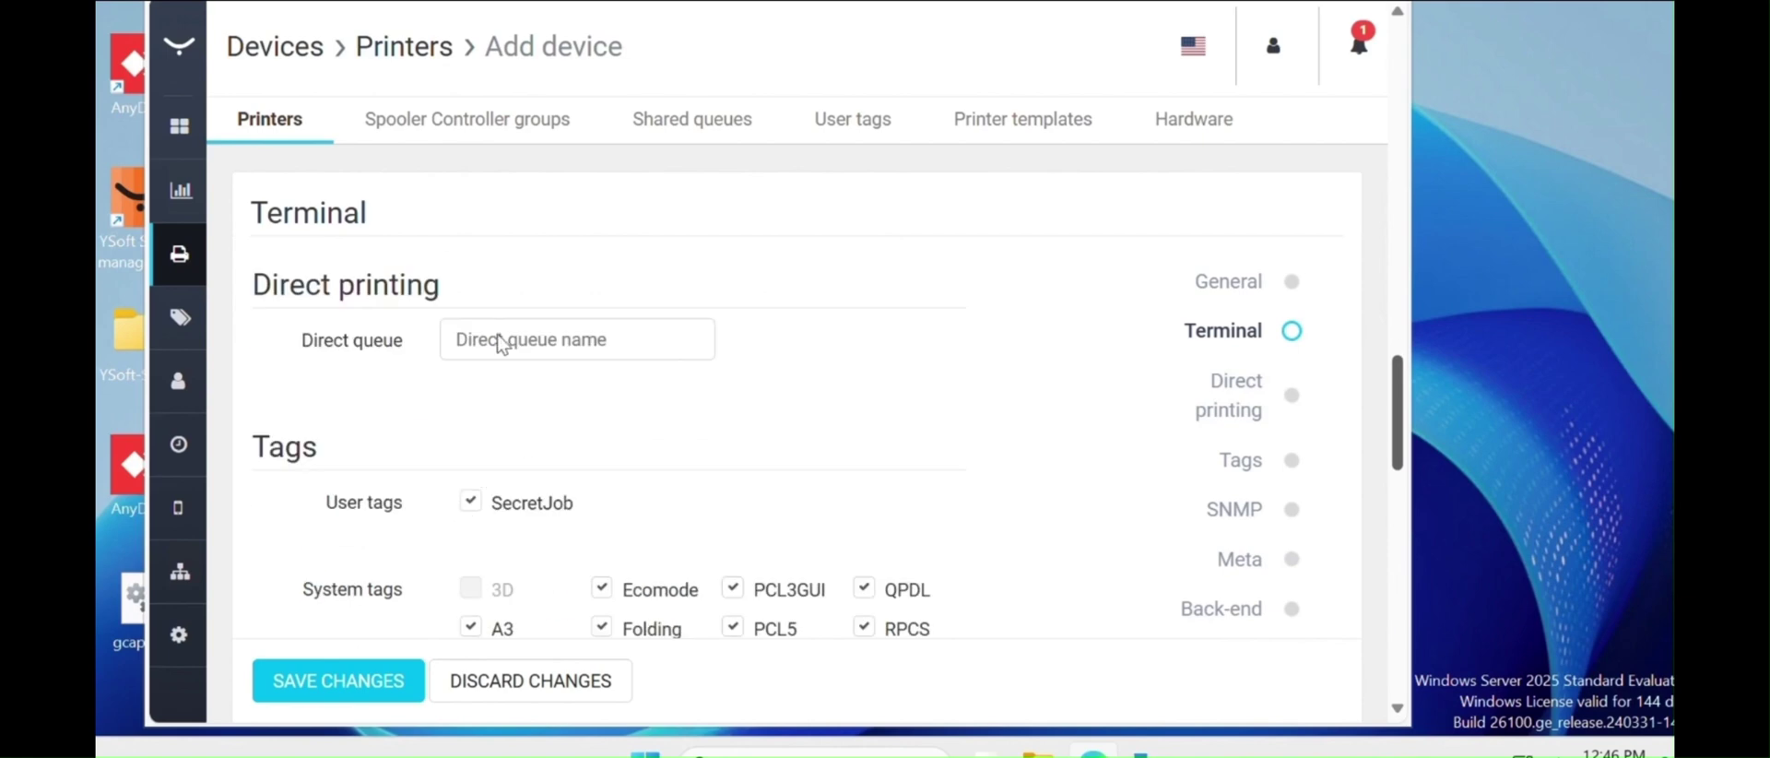
scroll(1356, 442, "down", 1)
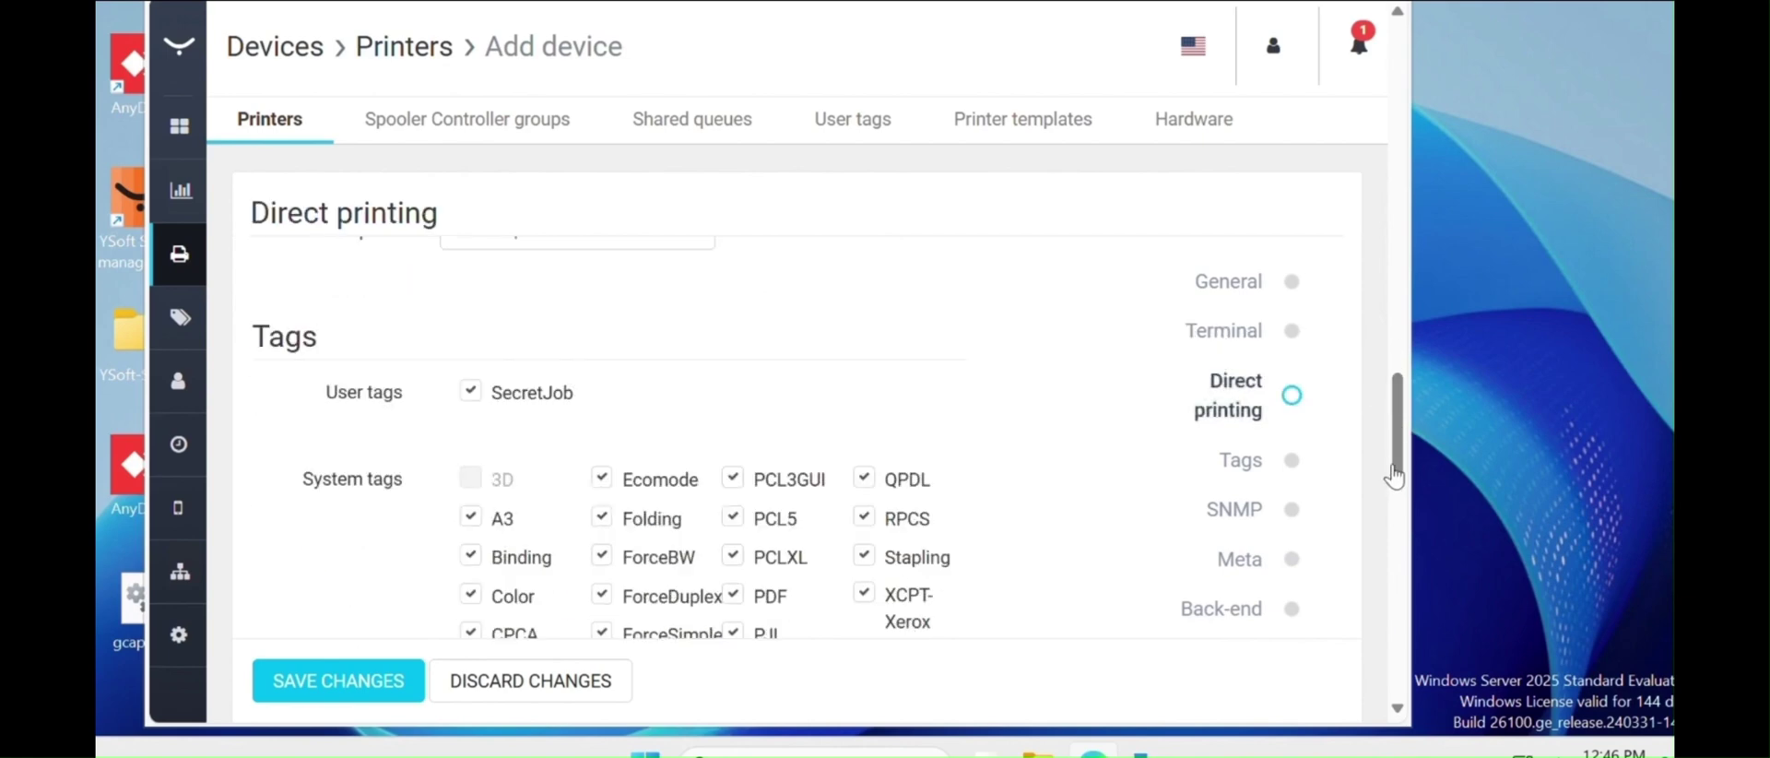
scroll(1393, 510, "down", 3)
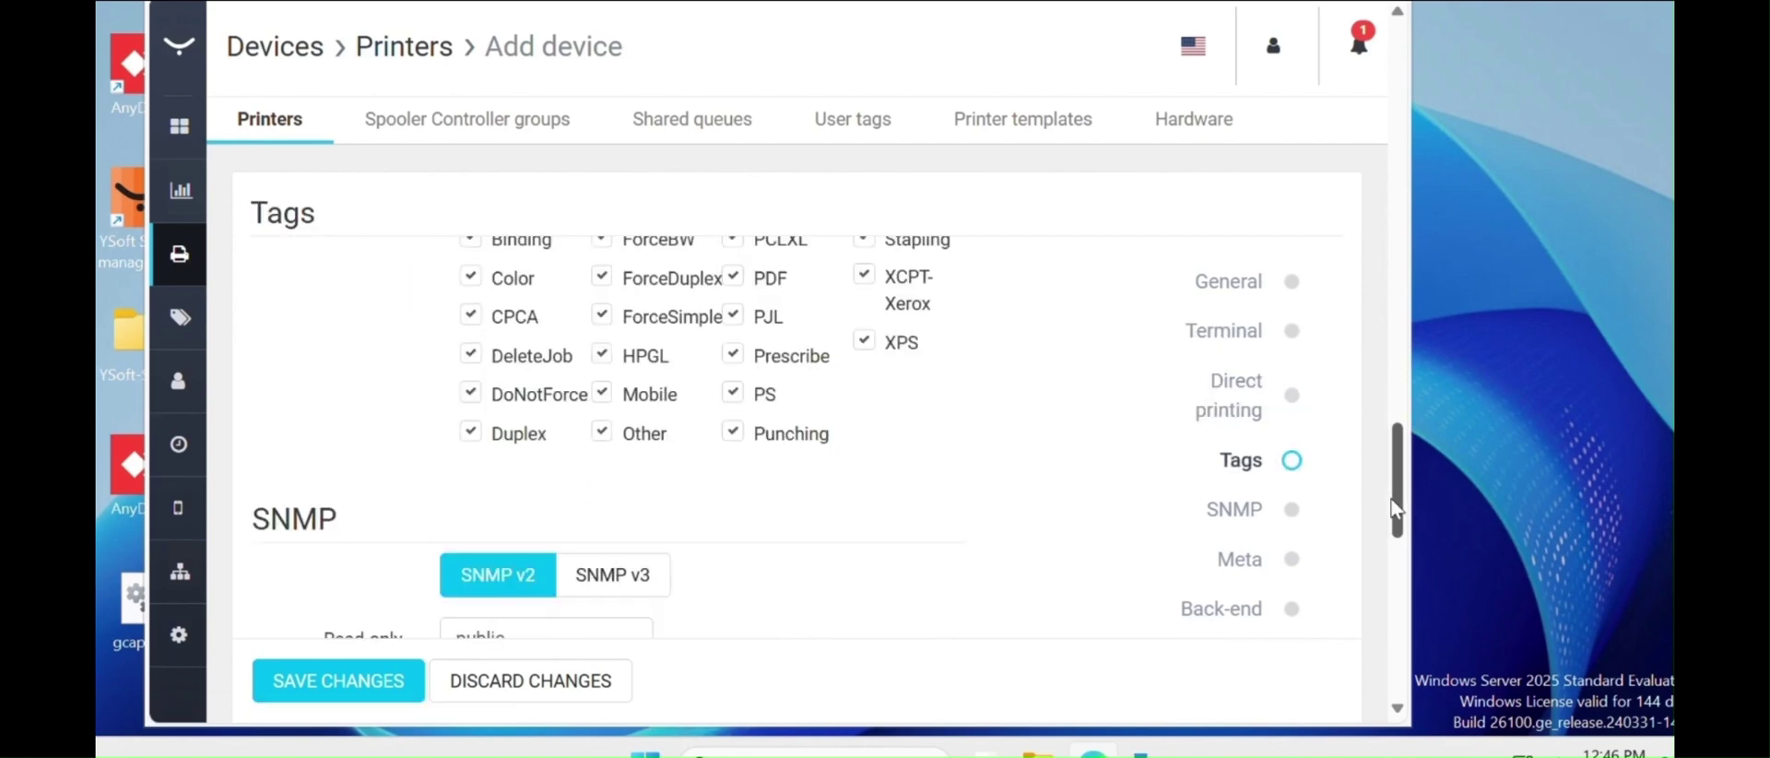
scroll(1396, 526, "down", 2)
scroll(1397, 530, "down", 1)
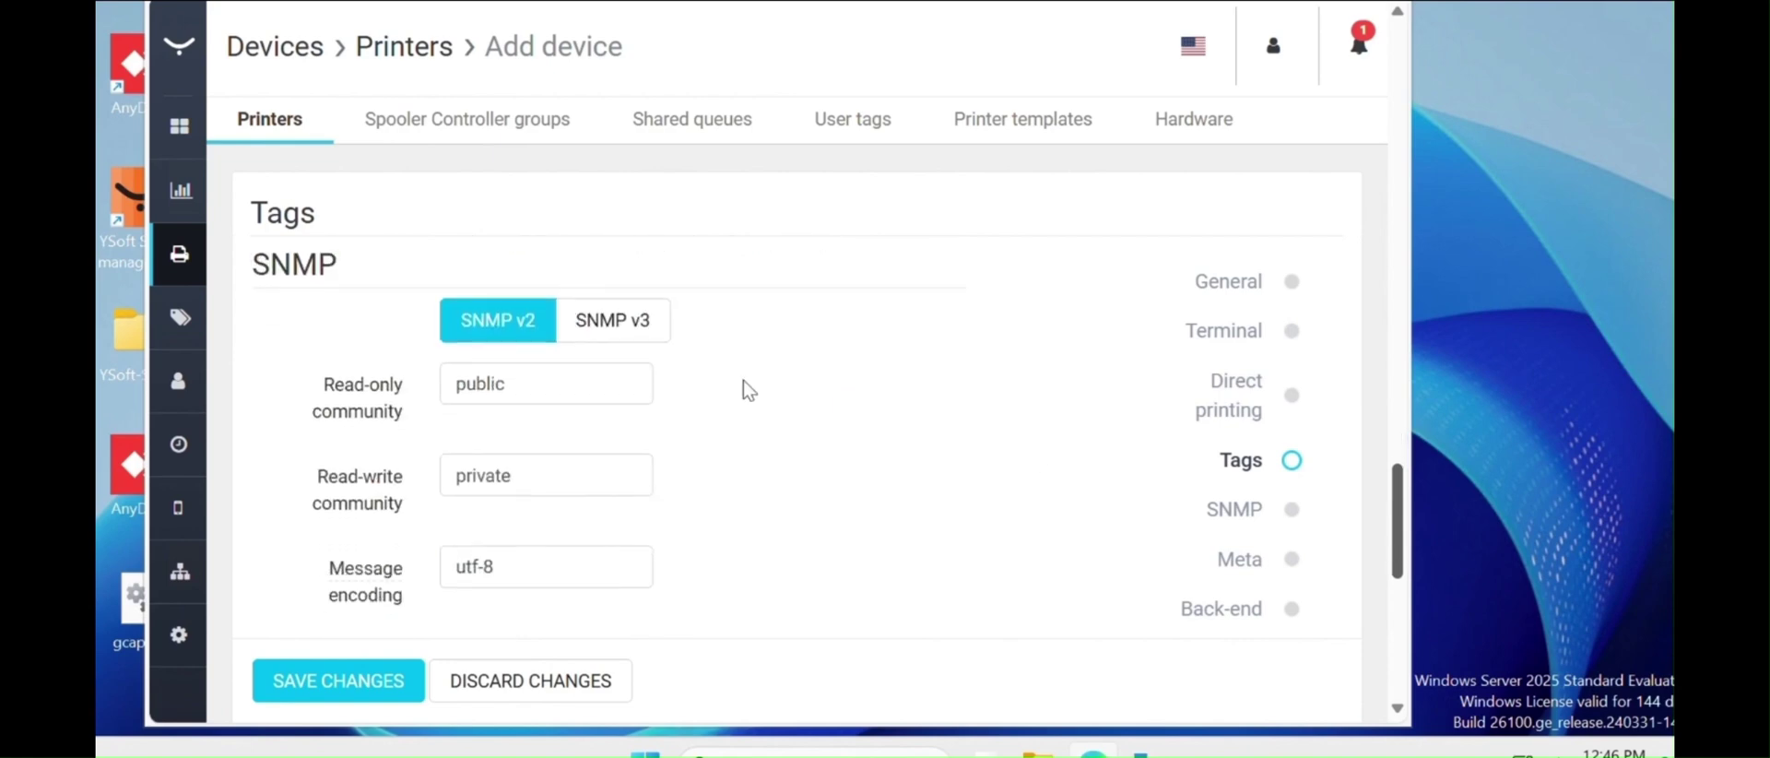
scroll(473, 350, "down", 1)
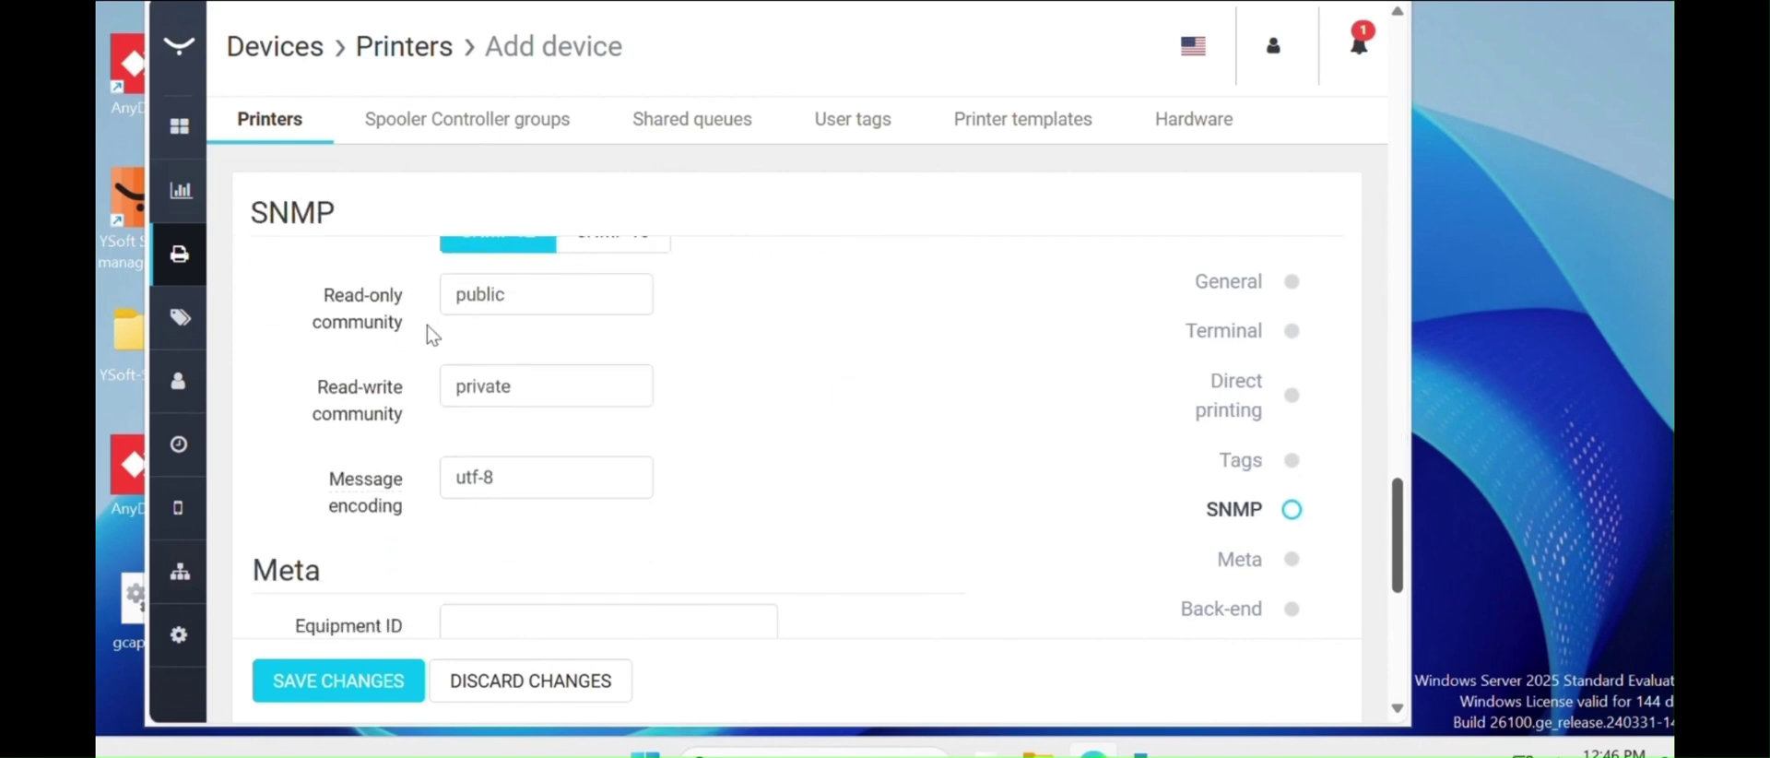
scroll(1397, 517, "up", 1)
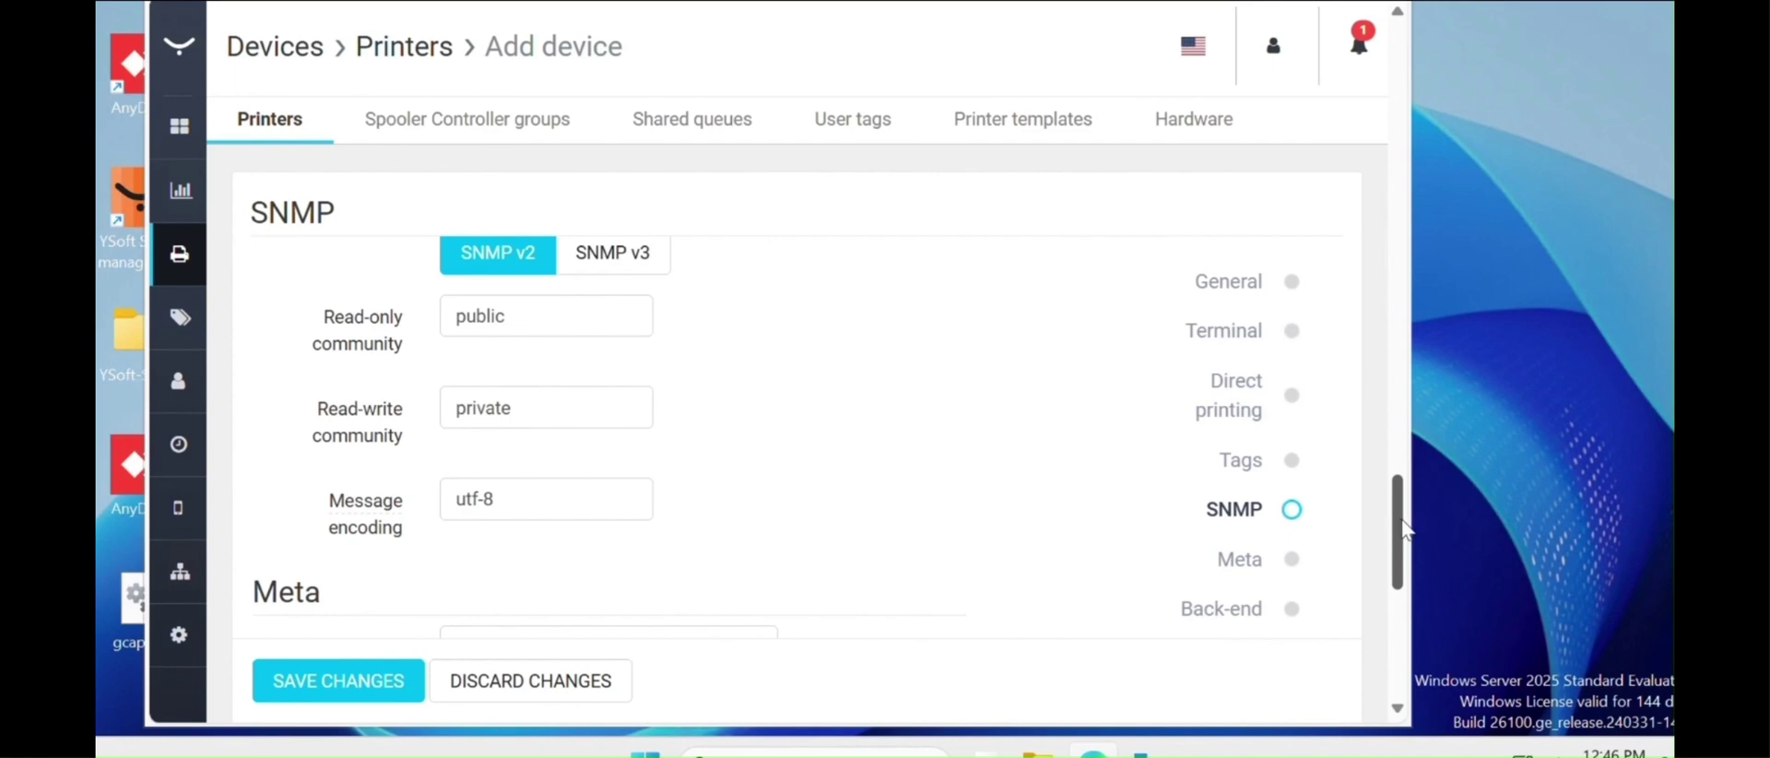
scroll(1402, 530, "up", 1)
scroll(1414, 567, "down", 1)
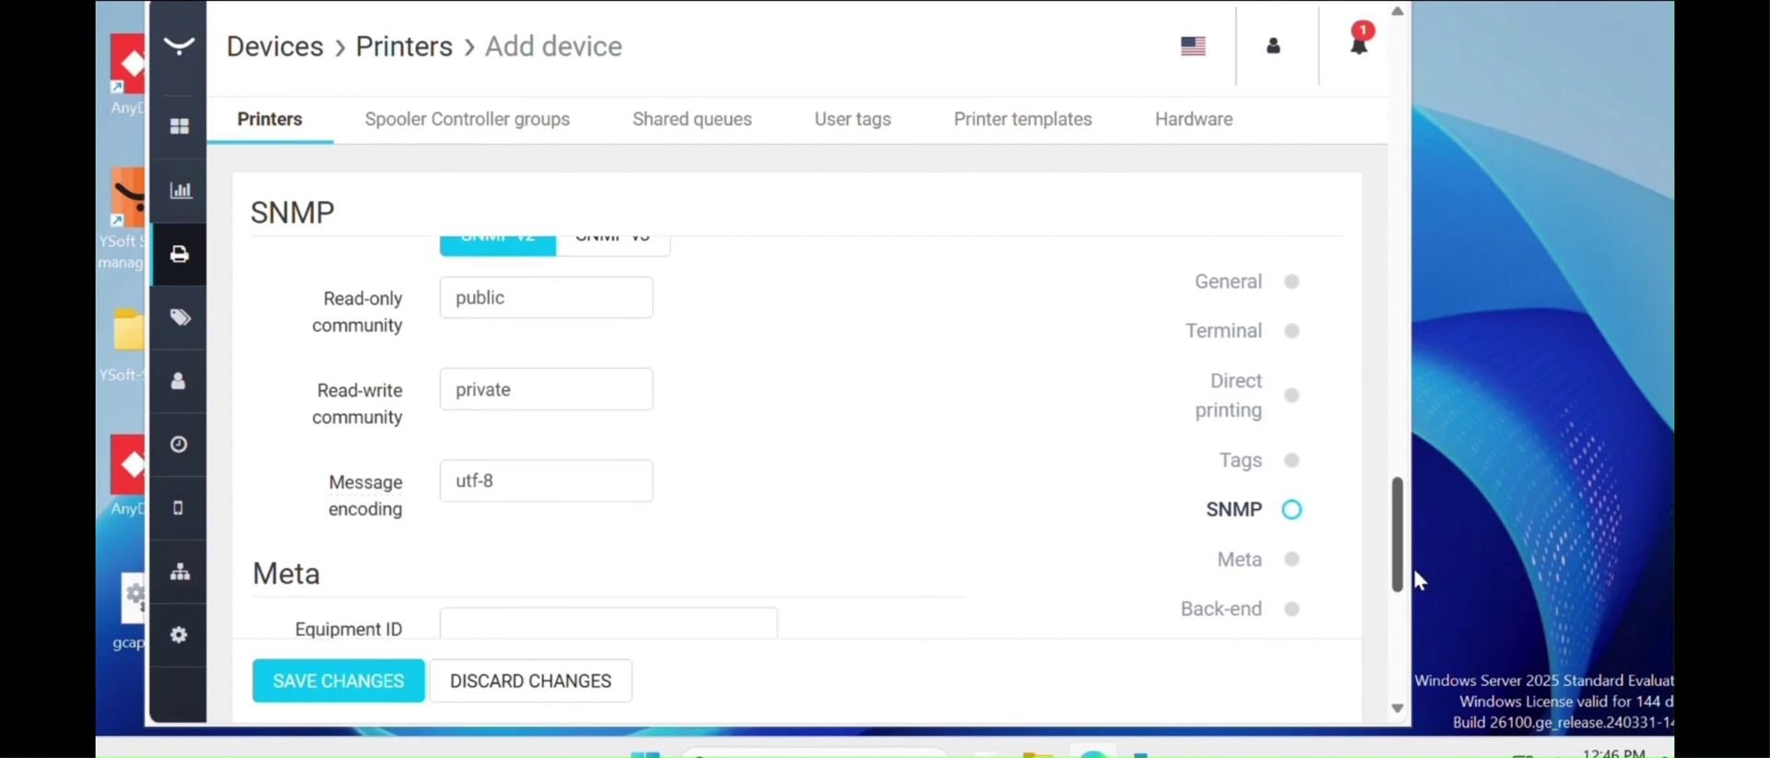
scroll(1414, 579, "down", 2)
scroll(1399, 519, "down", 1)
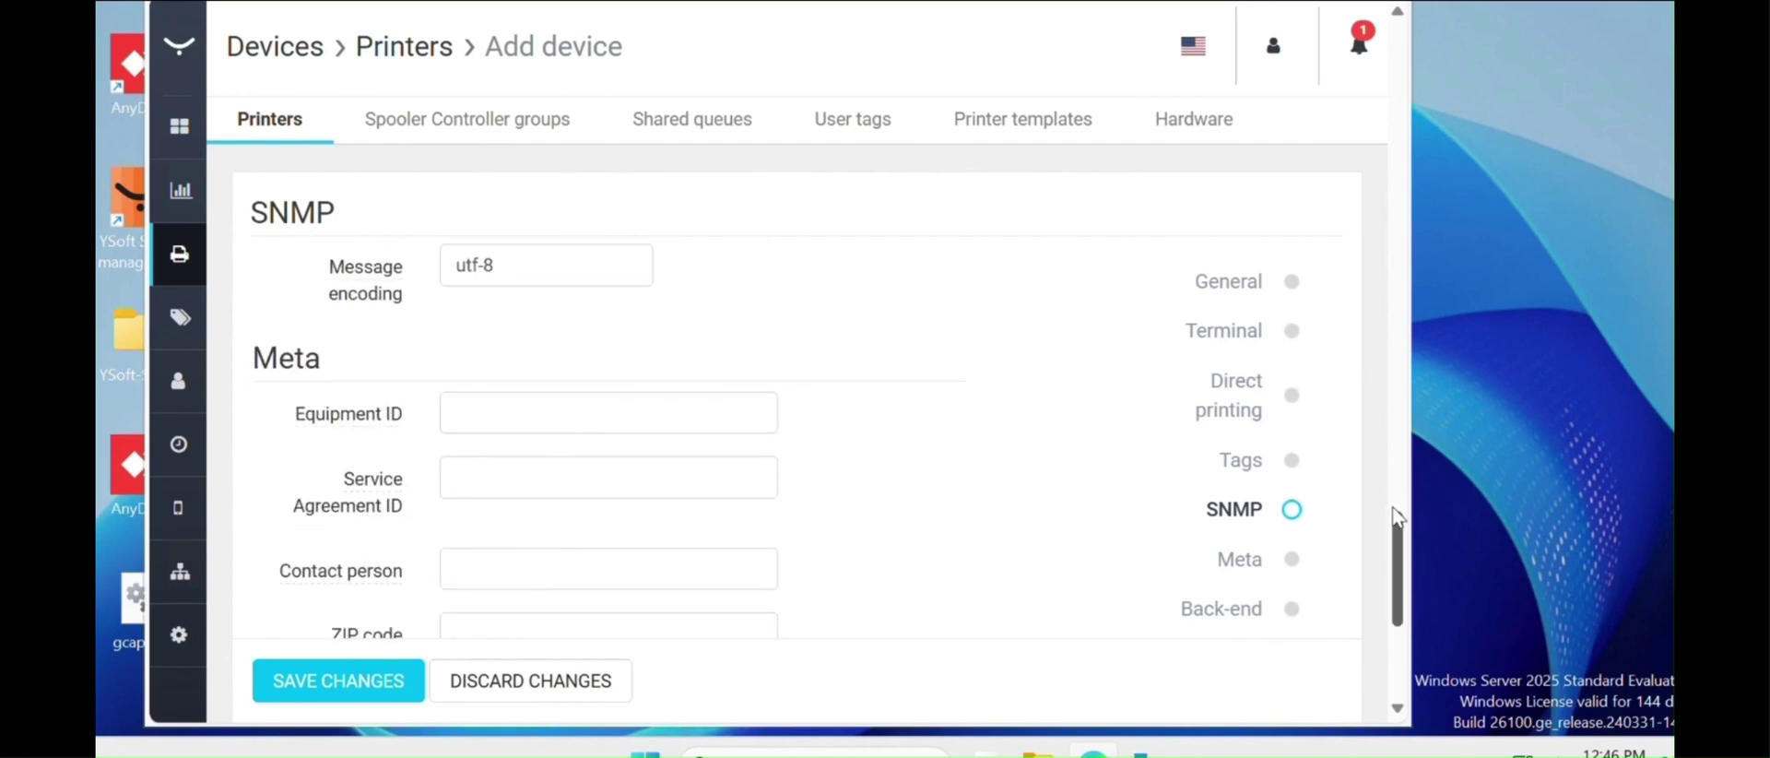
scroll(1401, 530, "down", 3)
scroll(1406, 539, "up", 1)
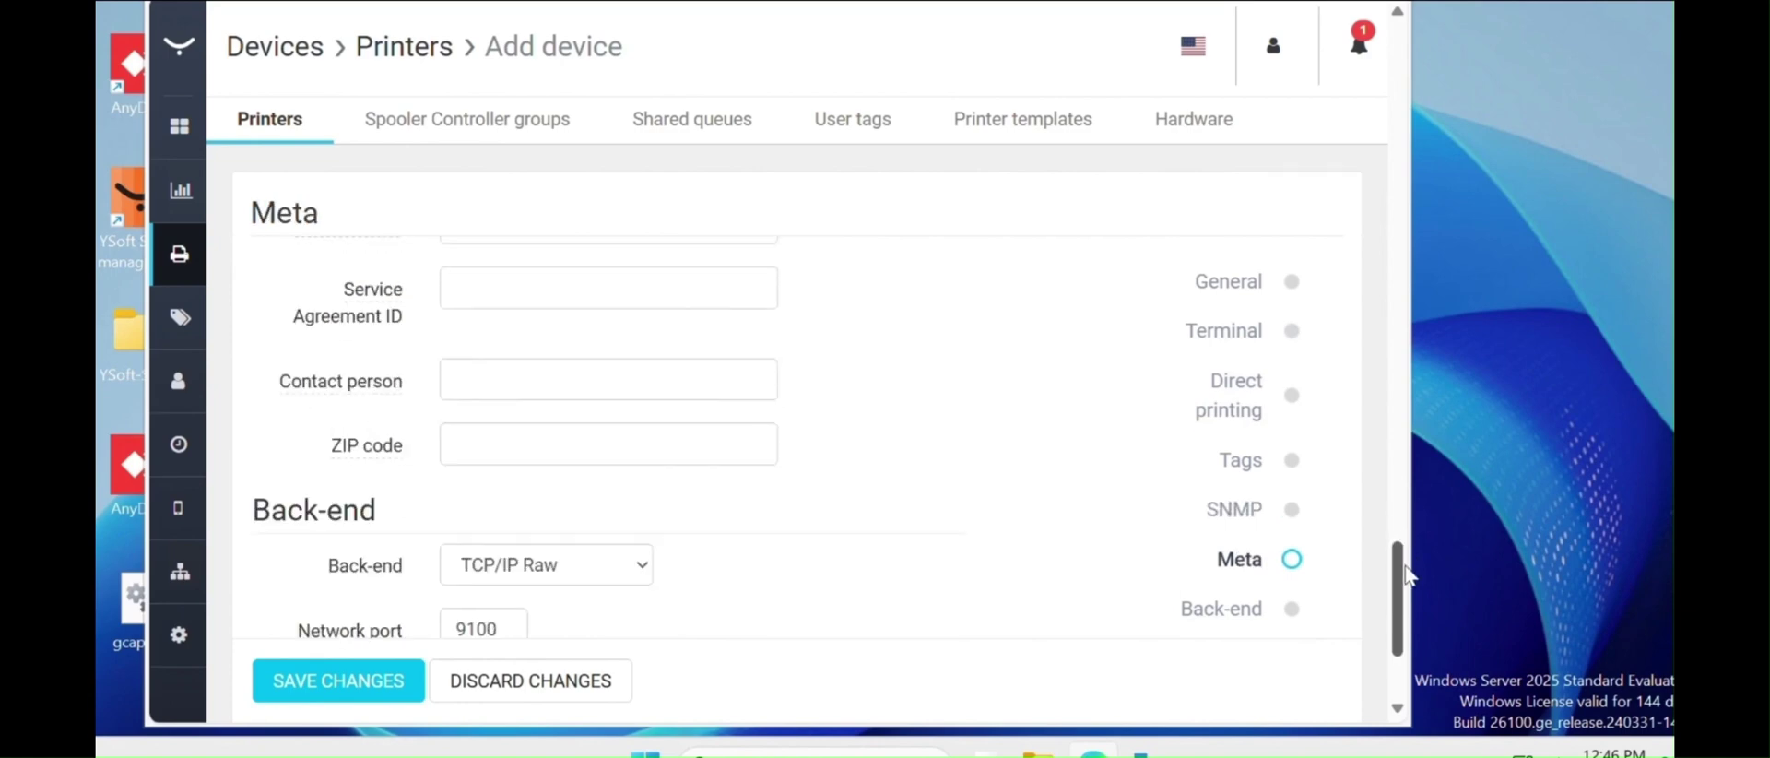
scroll(1414, 608, "up", 3)
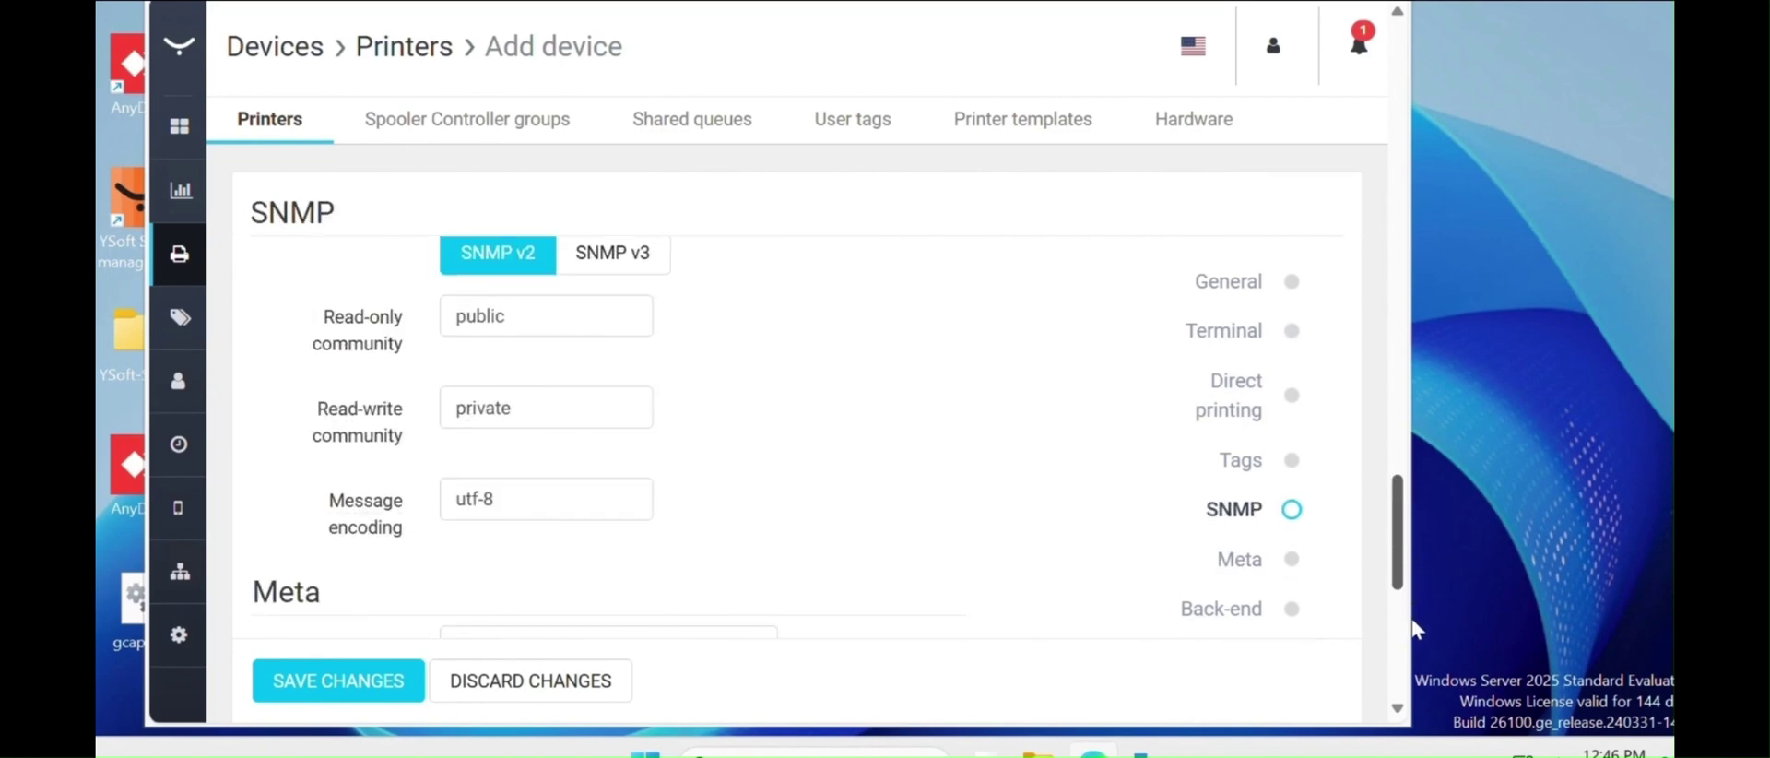
scroll(1416, 636, "down", 1)
scroll(1406, 599, "down", 4)
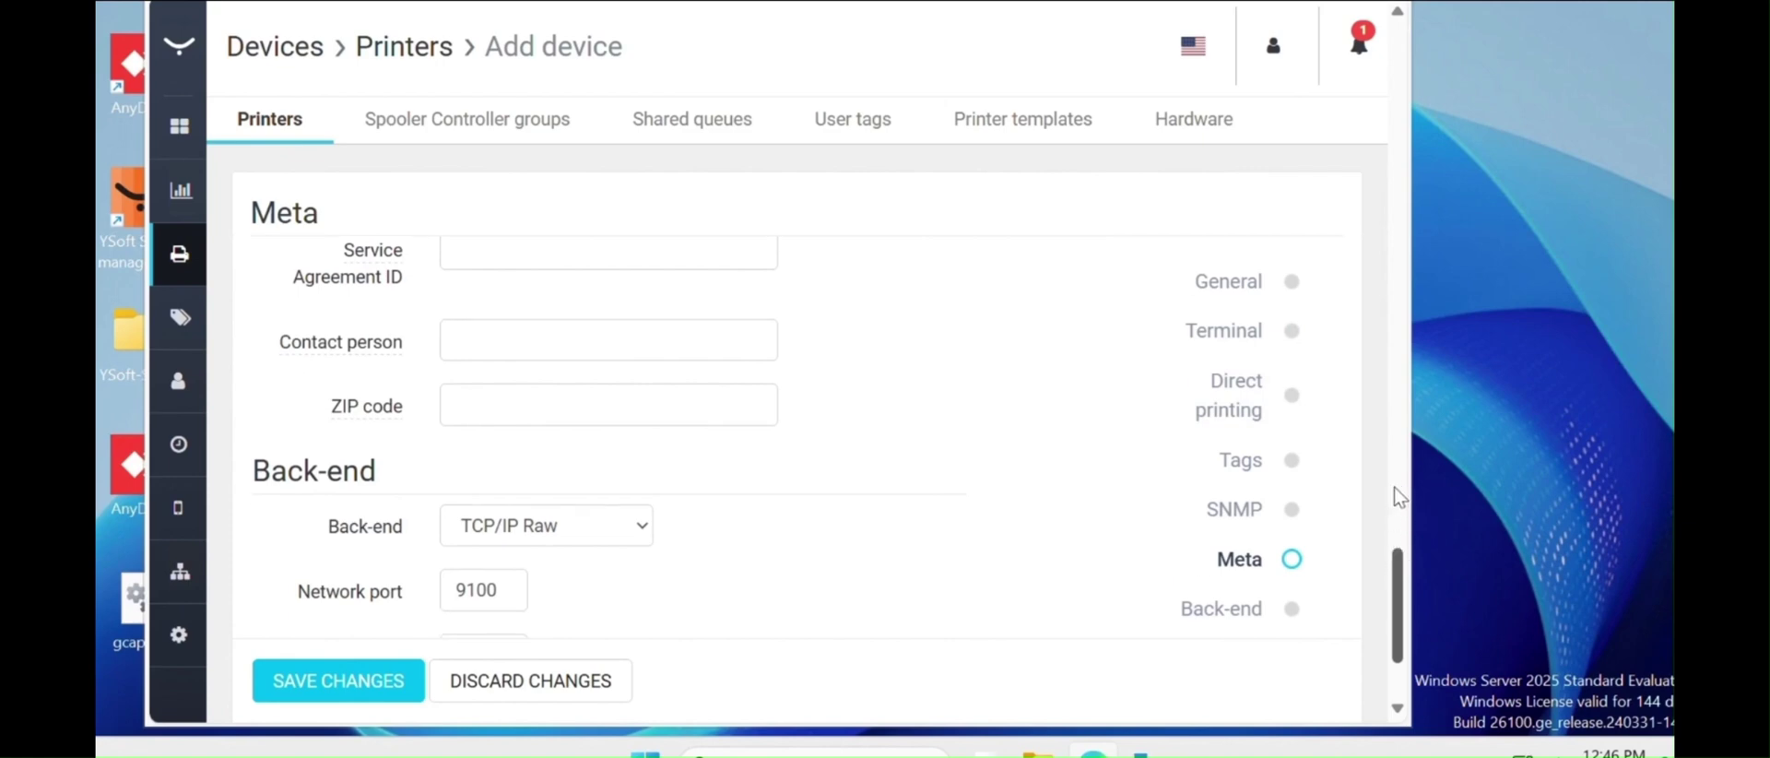
scroll(1399, 498, "up", 6)
scroll(1400, 516, "down", 3)
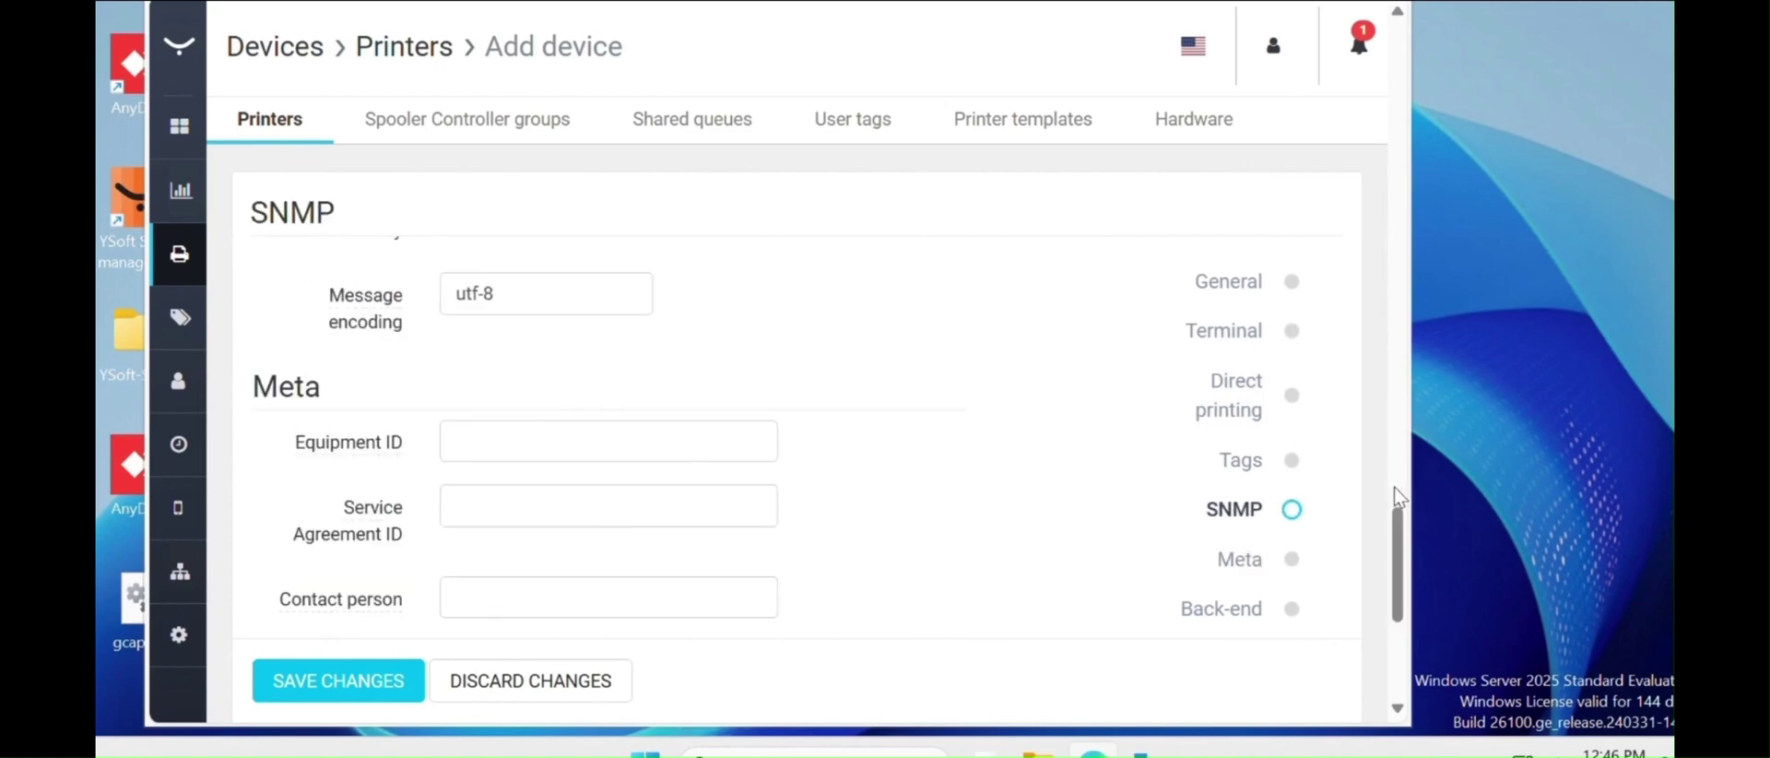
scroll(1399, 517, "up", 3)
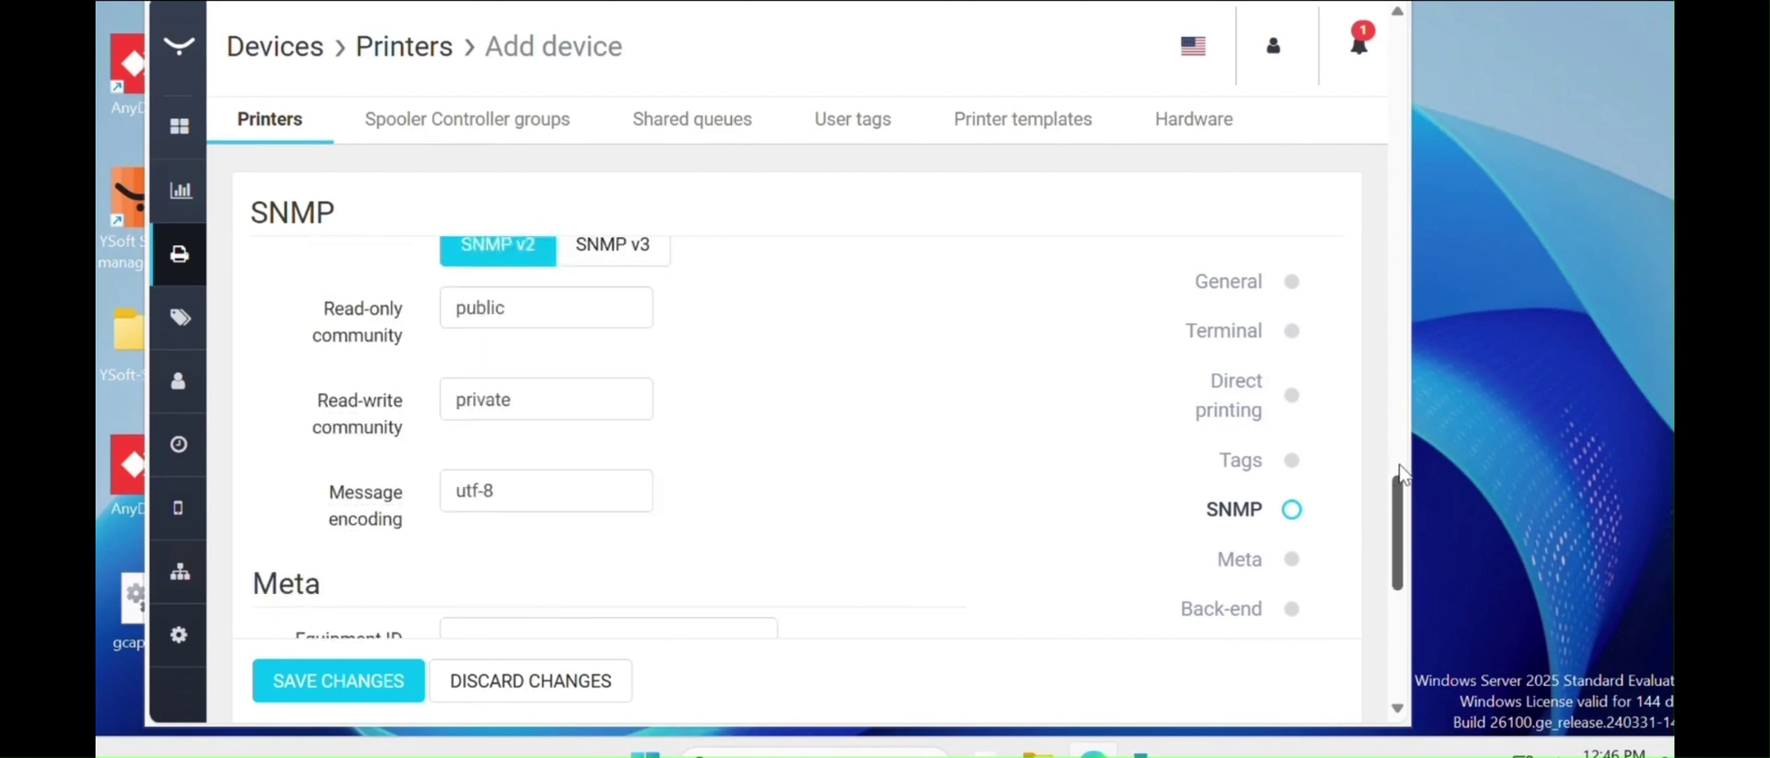
scroll(822, 268, "up", 2)
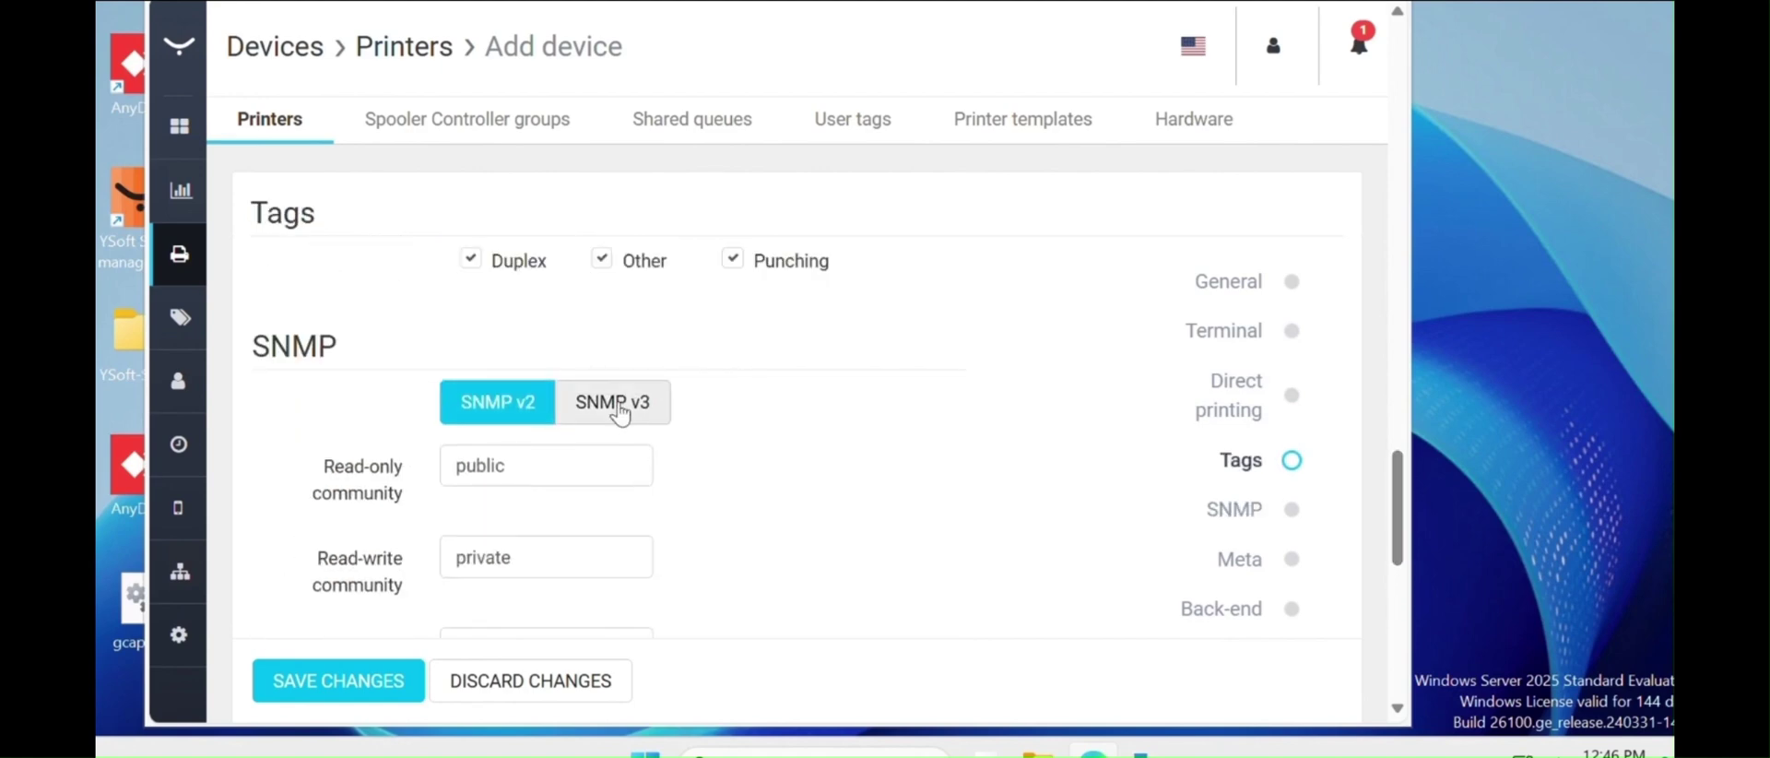
- Switch the device to SNMP v3 and select the Privacy password field
left_click(616, 405)
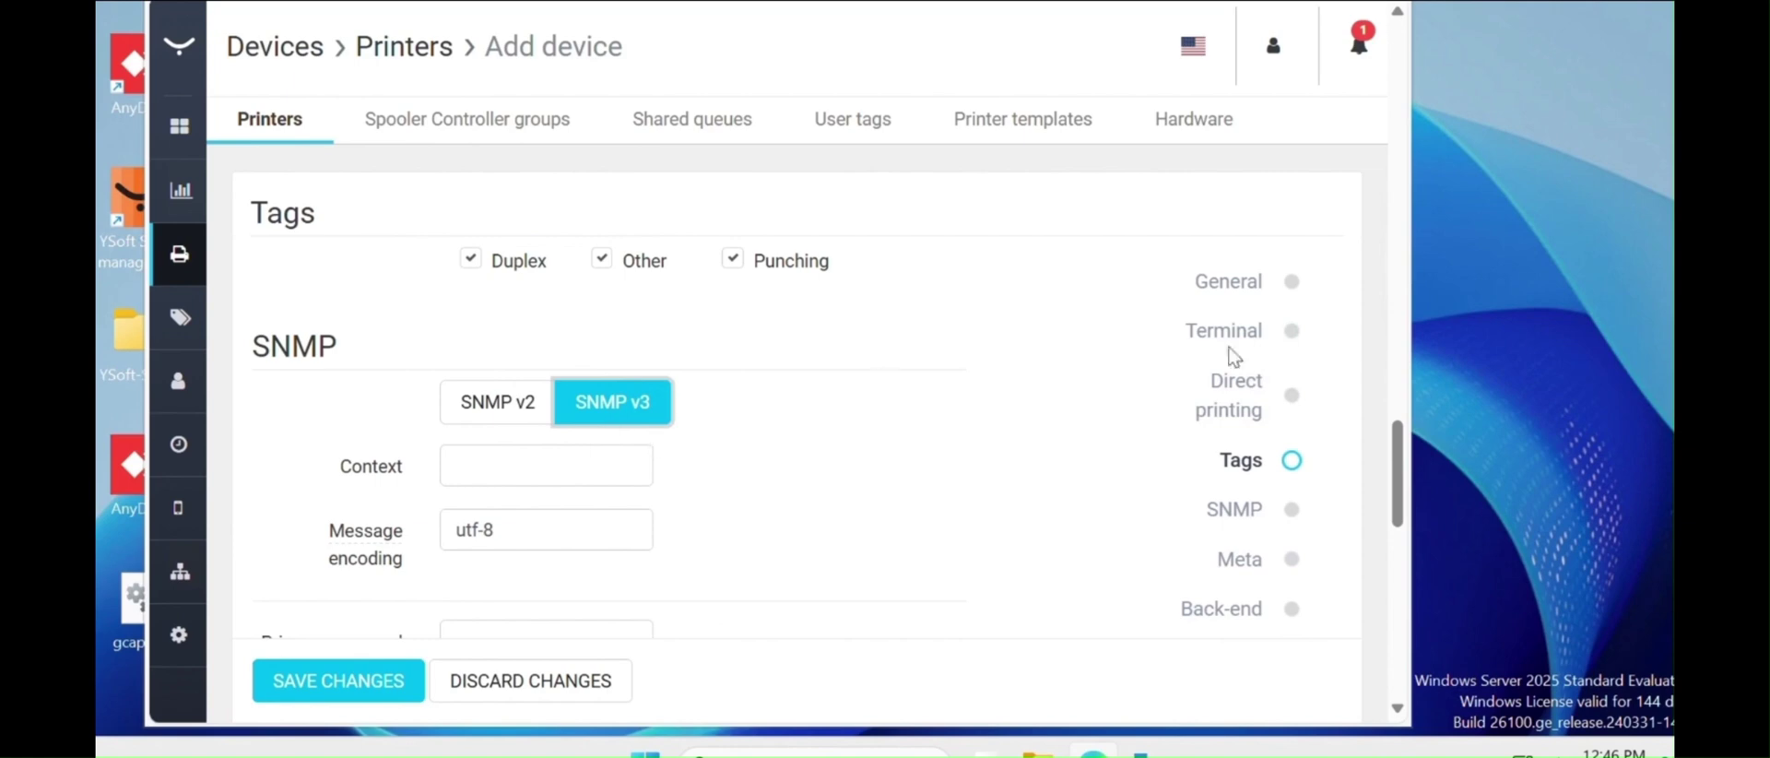
scroll(1400, 477, "down", 1)
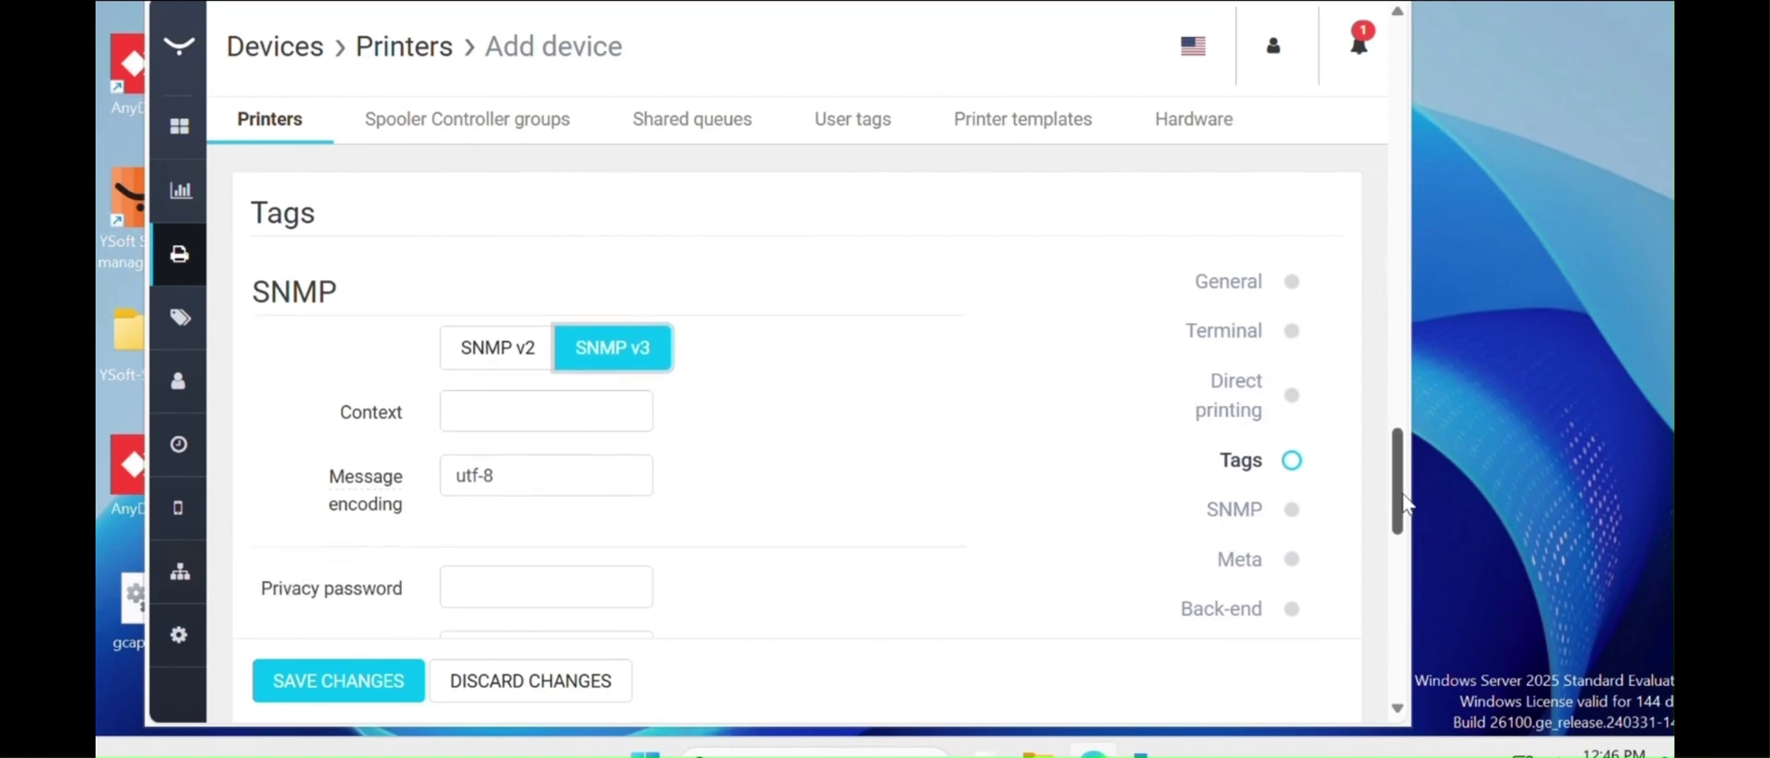
scroll(688, 415, "down", 3)
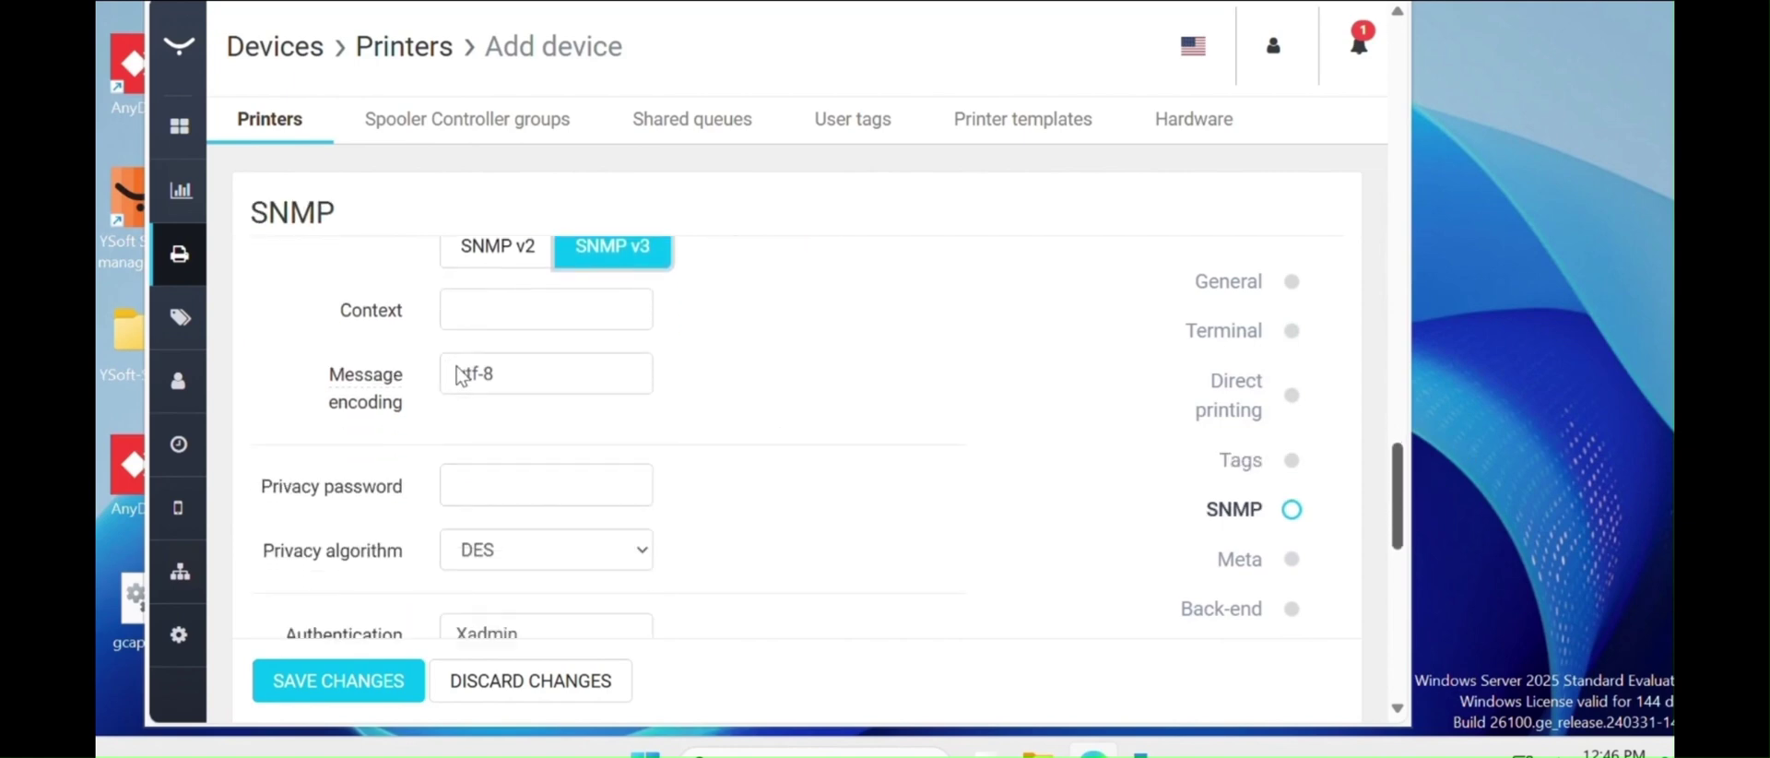
left_click(463, 380)
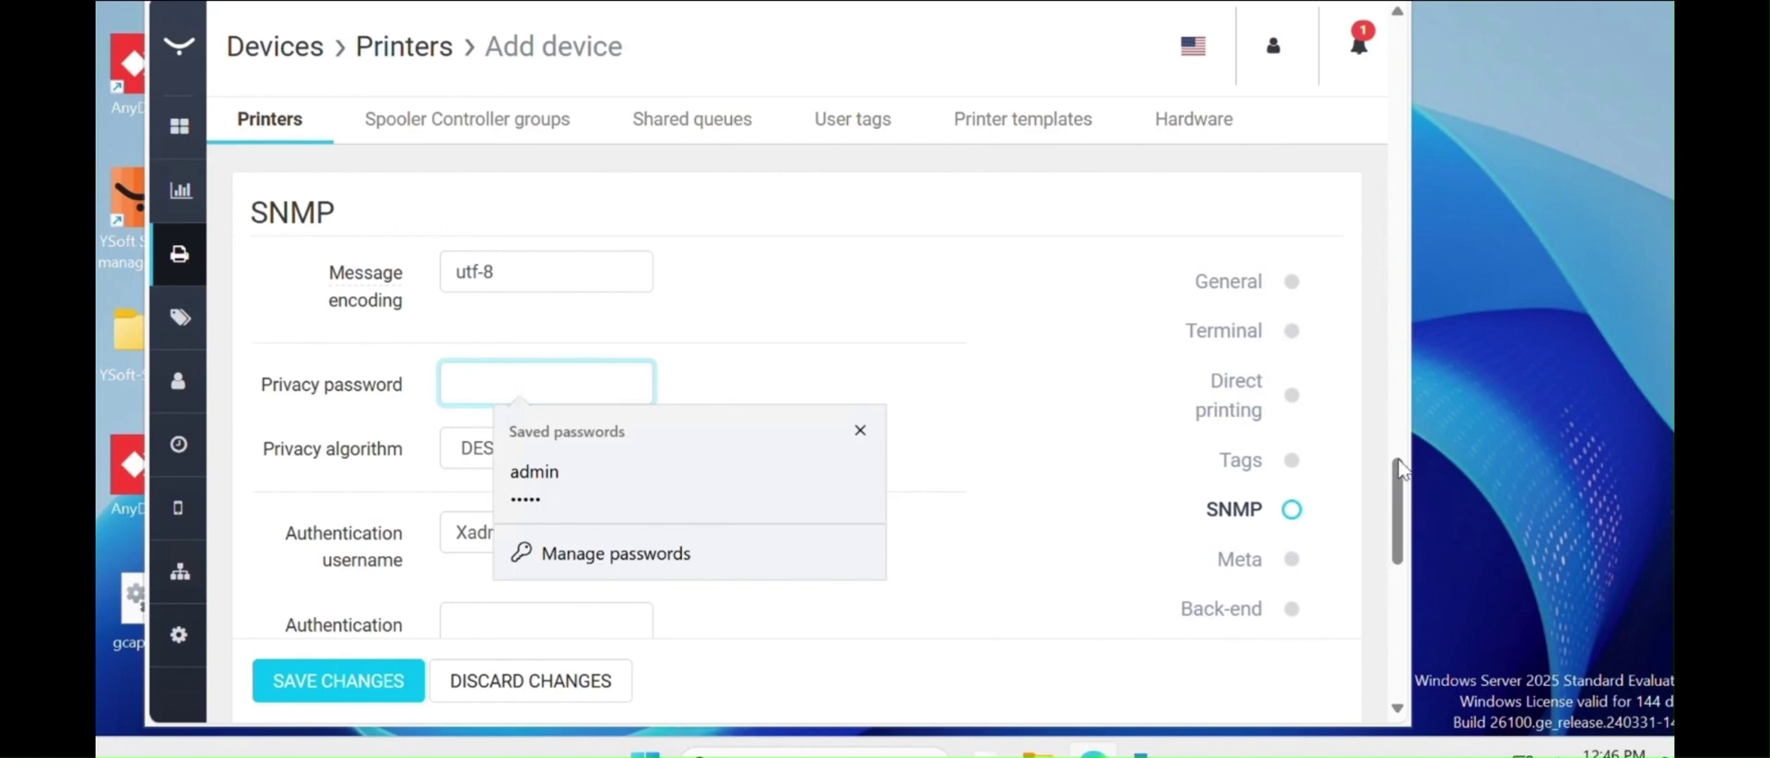
- Enter v3 as the SNMP Context value
scroll(1399, 469, "up", 2)
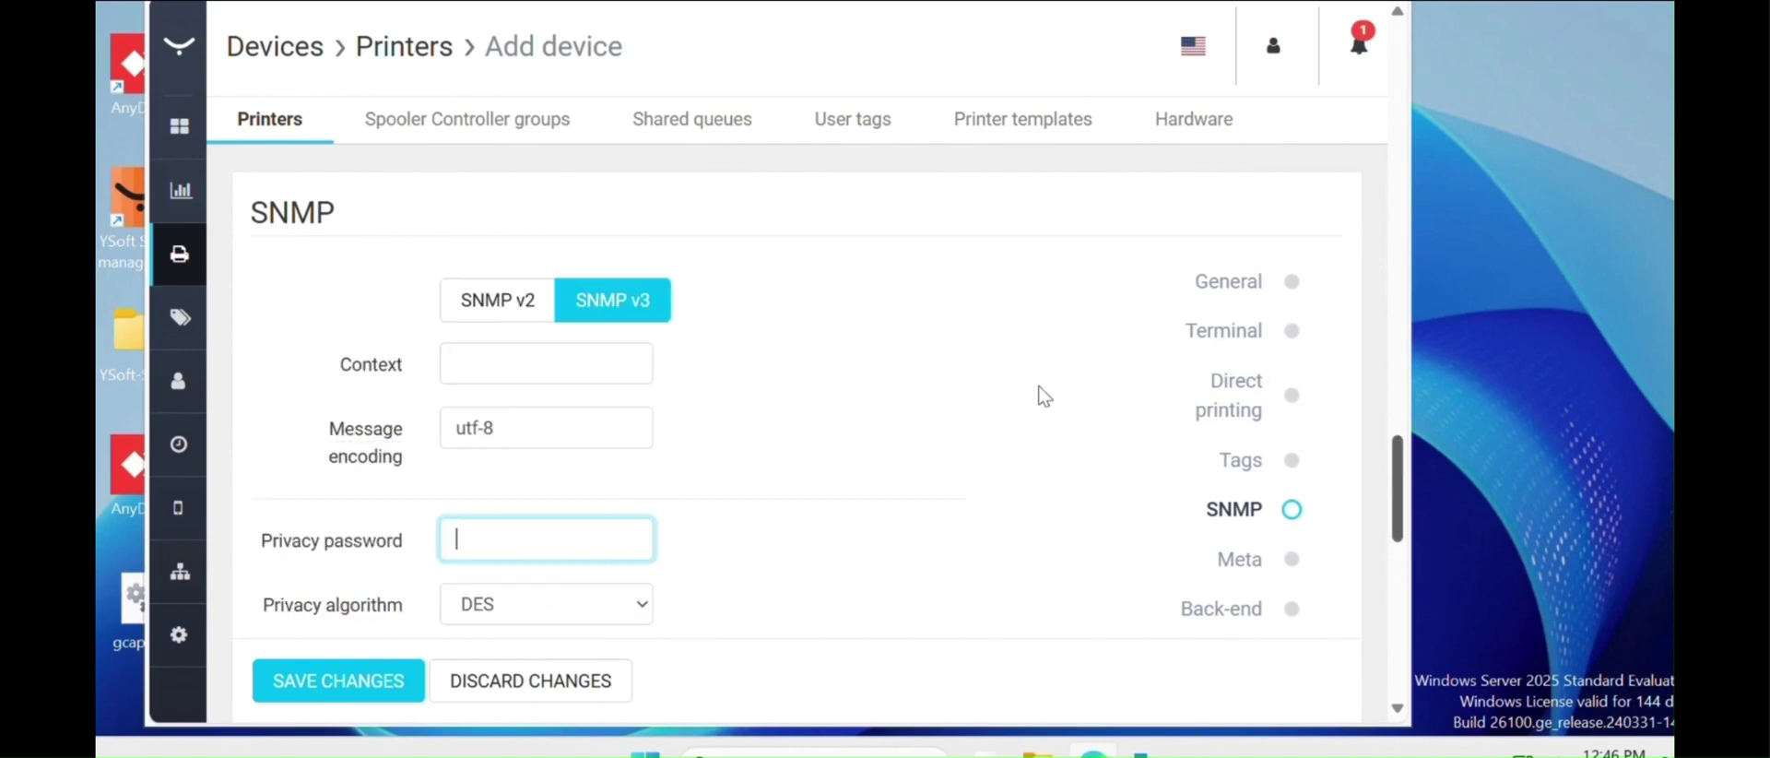
scroll(463, 372, "up", 5)
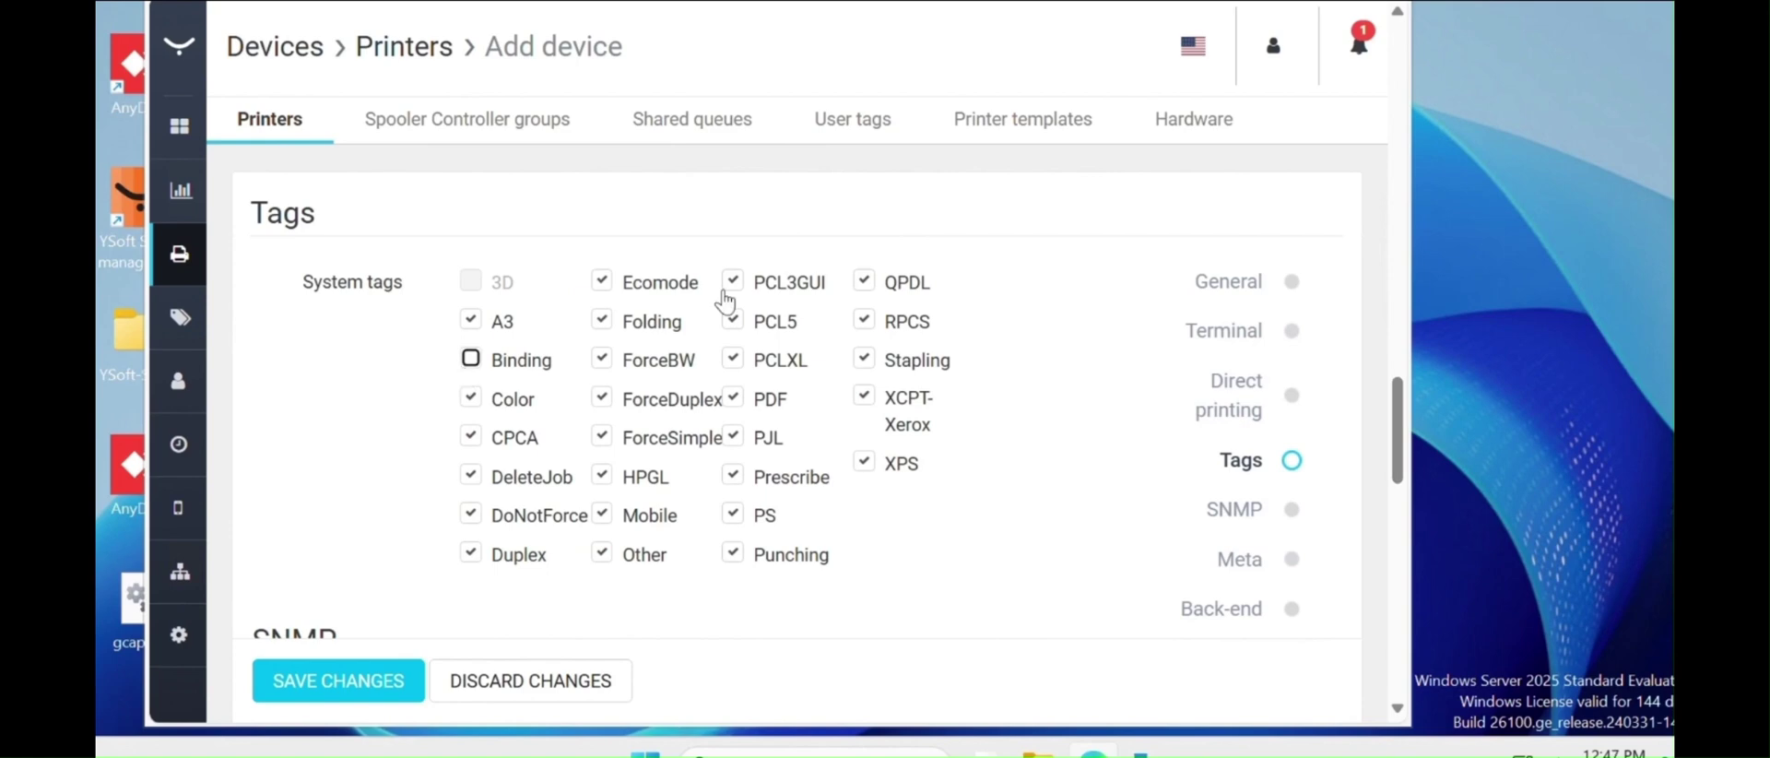
scroll(1403, 469, "down", 1)
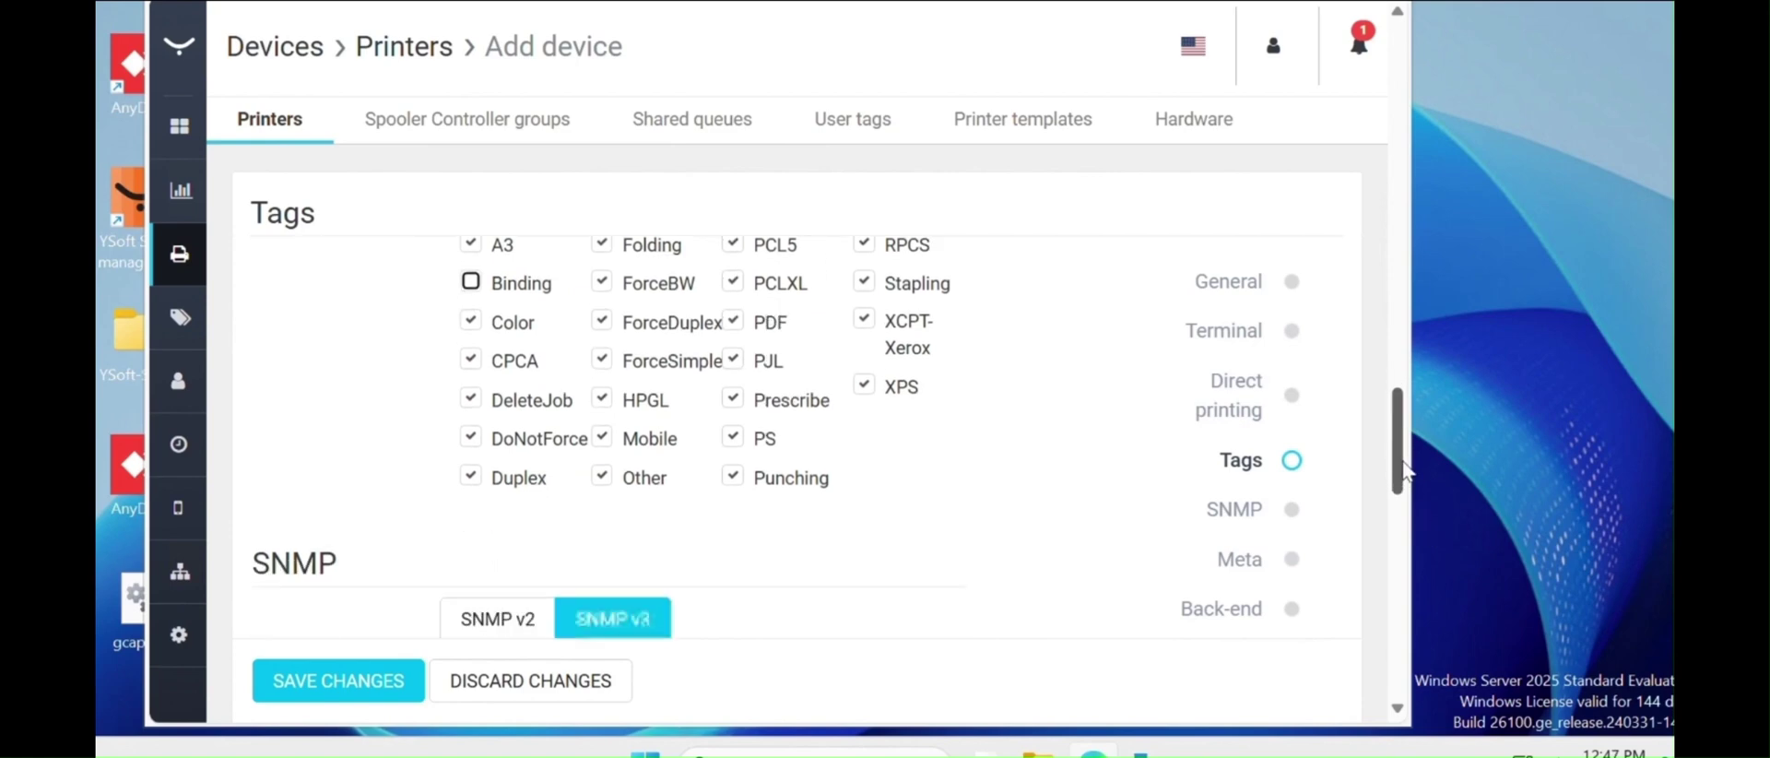
scroll(1406, 475, "down", 2)
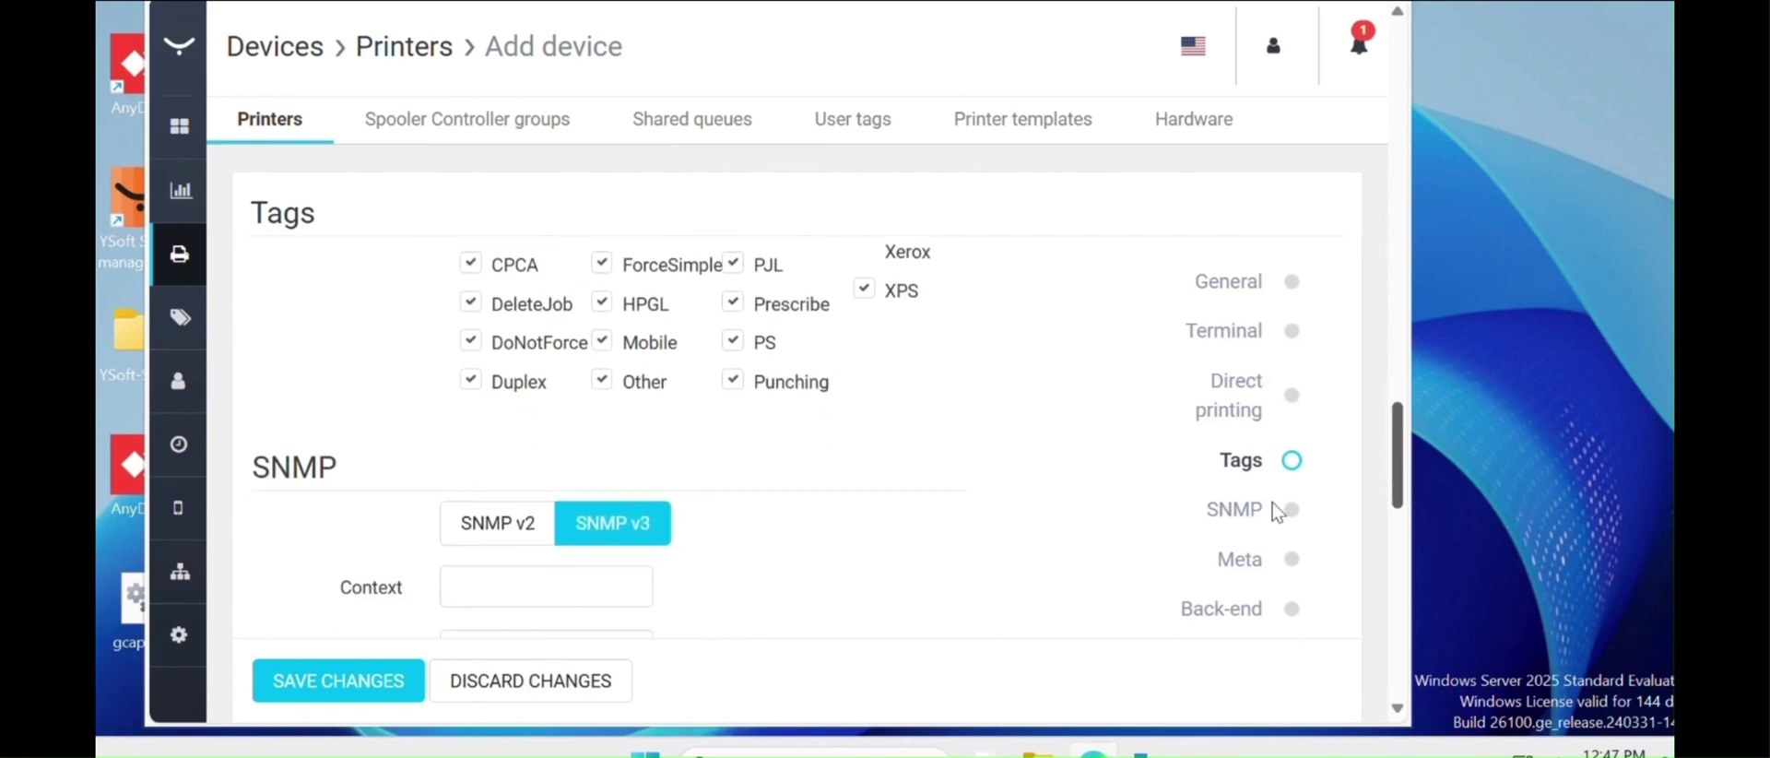
scroll(581, 594, "down", 2)
left_click(477, 462)
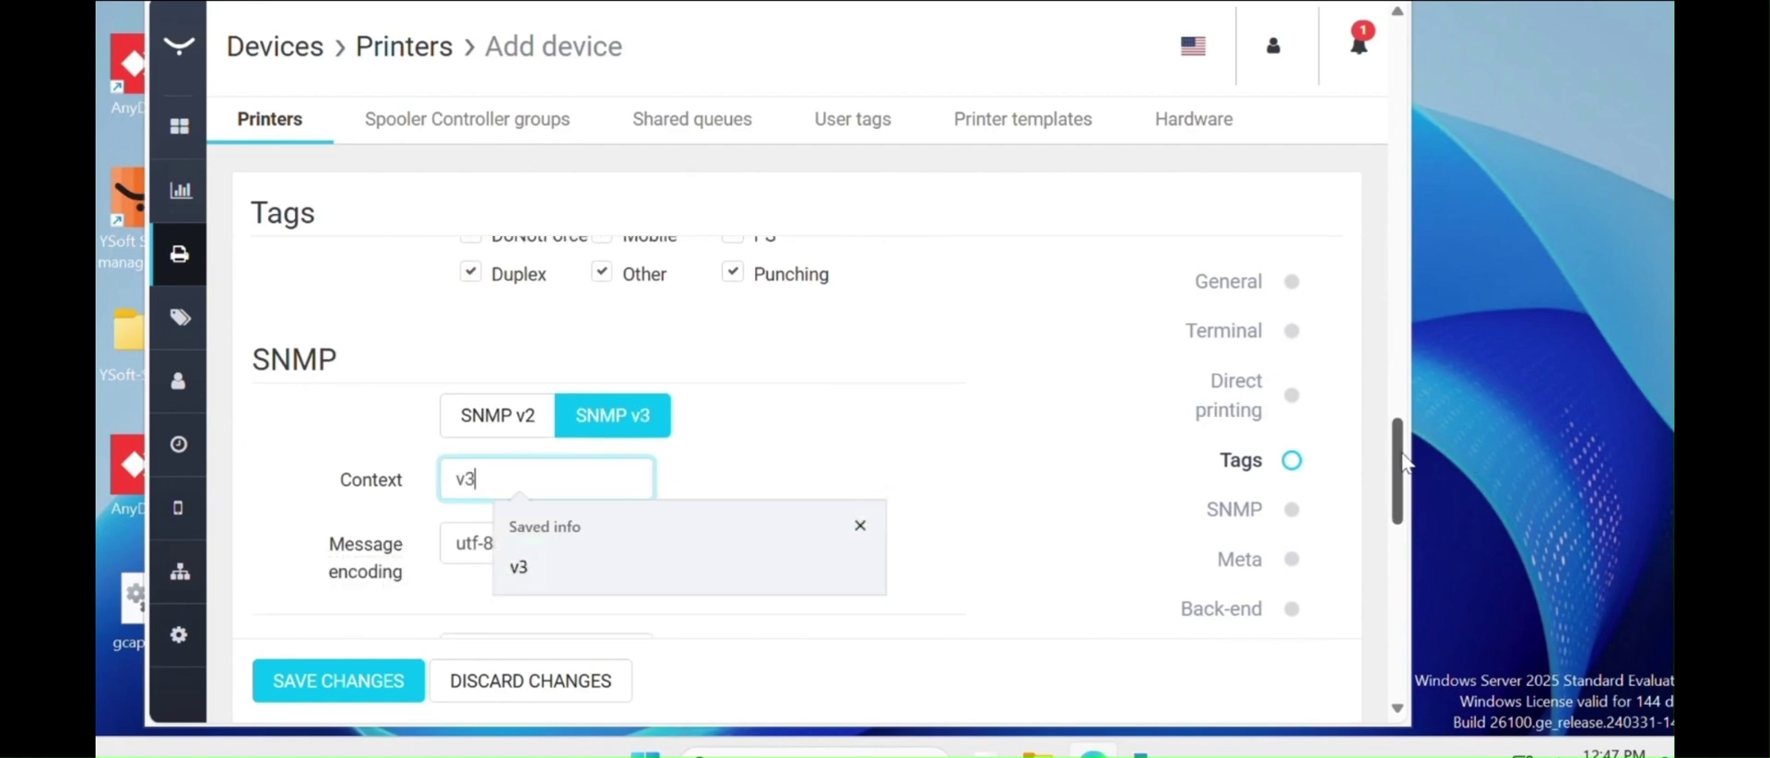
scroll(1408, 479, "down", 1)
scroll(1419, 517, "down", 3)
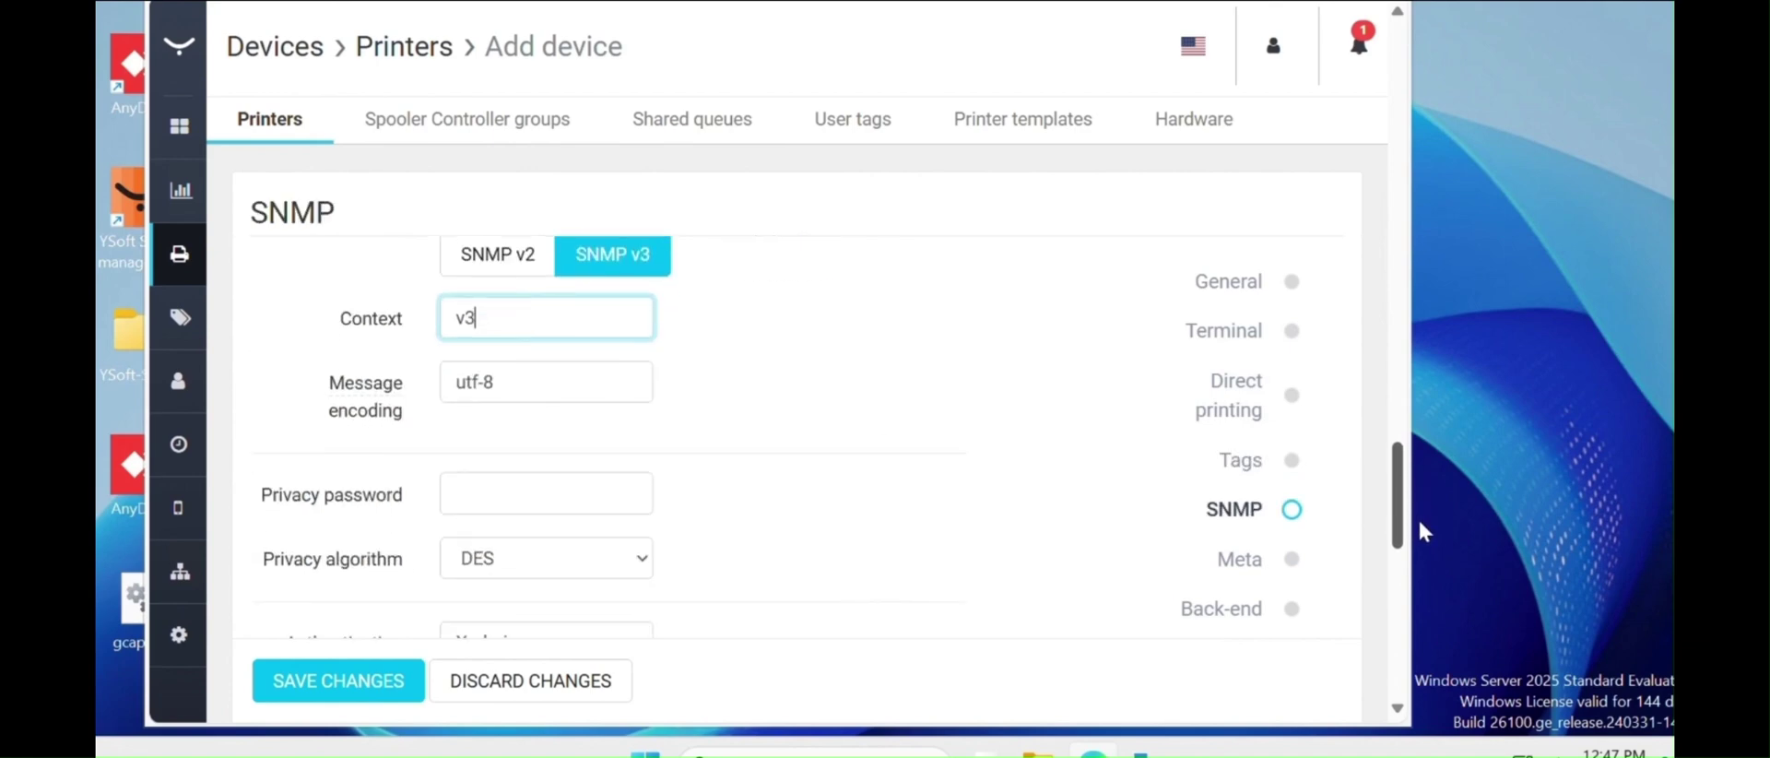
scroll(503, 410, "down", 5)
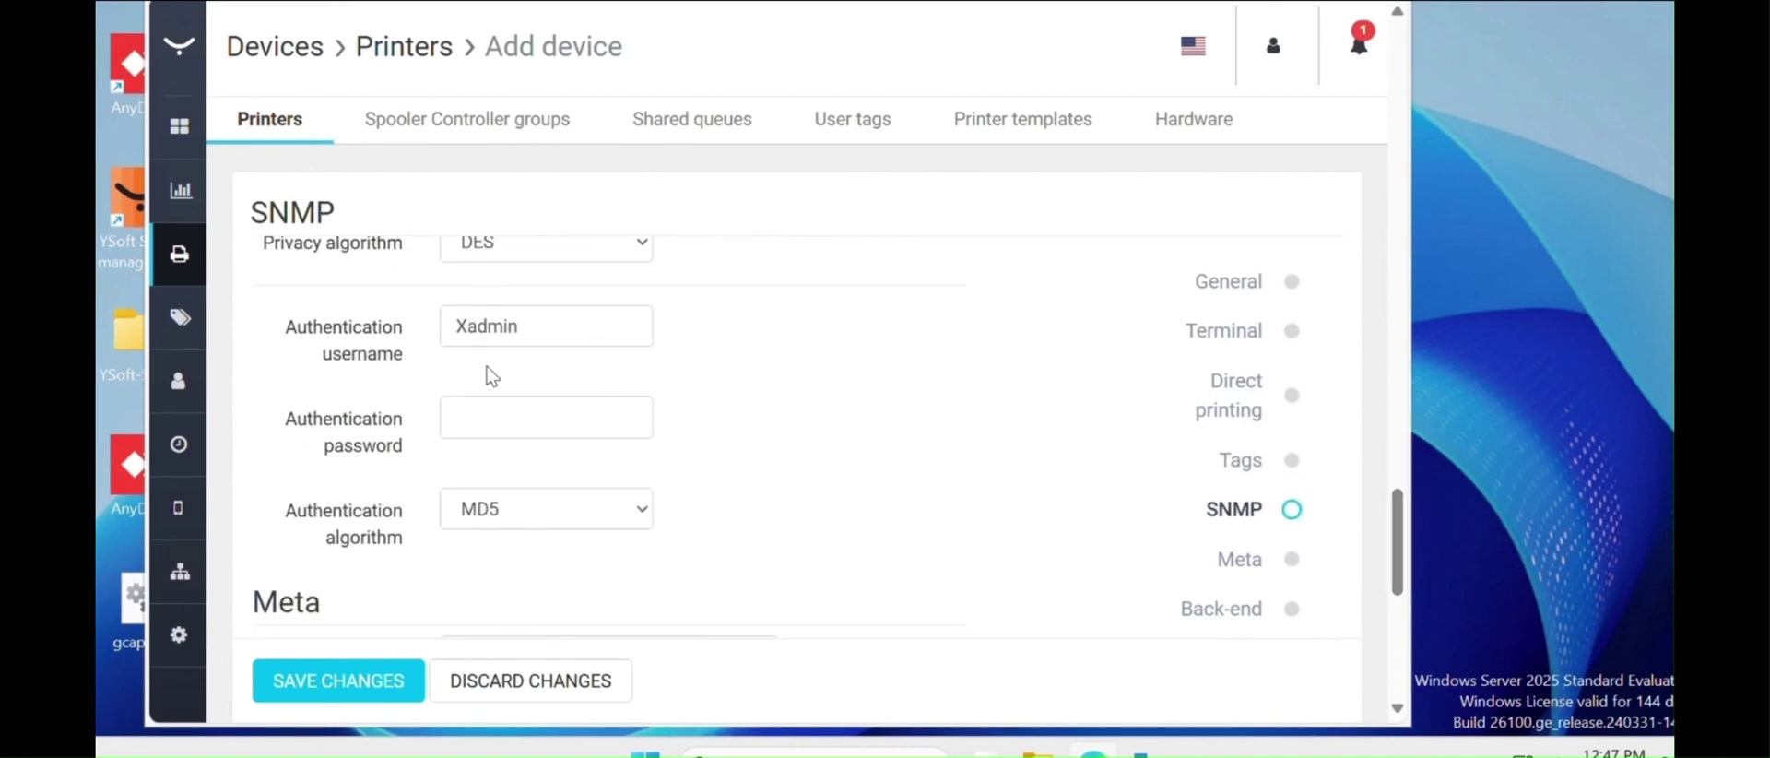